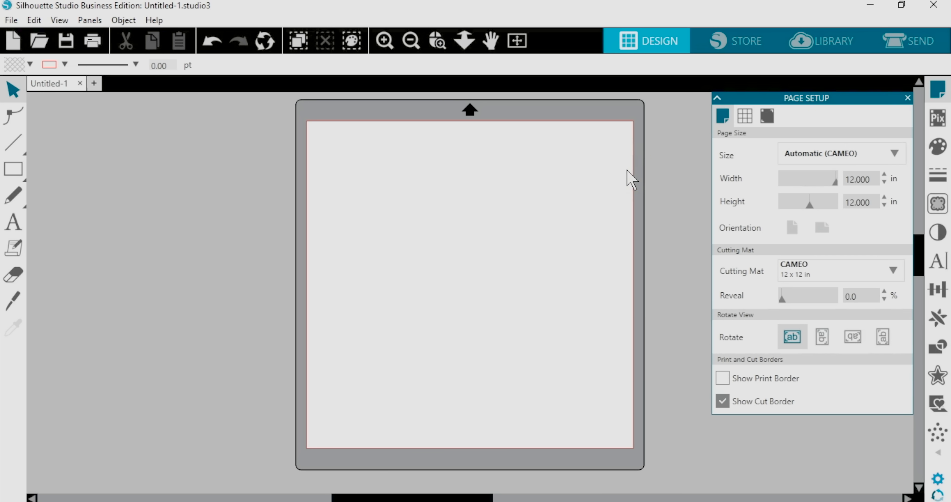
Step: Turn the page's cut border display off and back on to compare the cuttable area
click(728, 268)
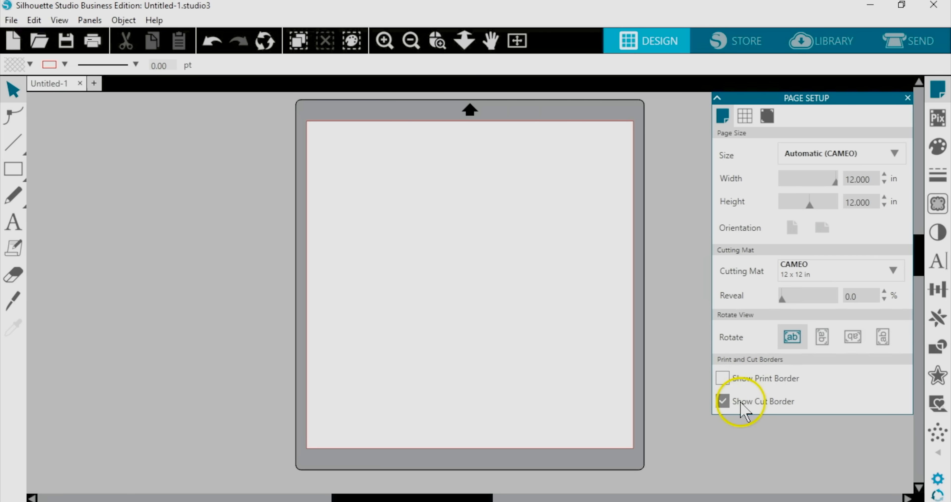
click(723, 401)
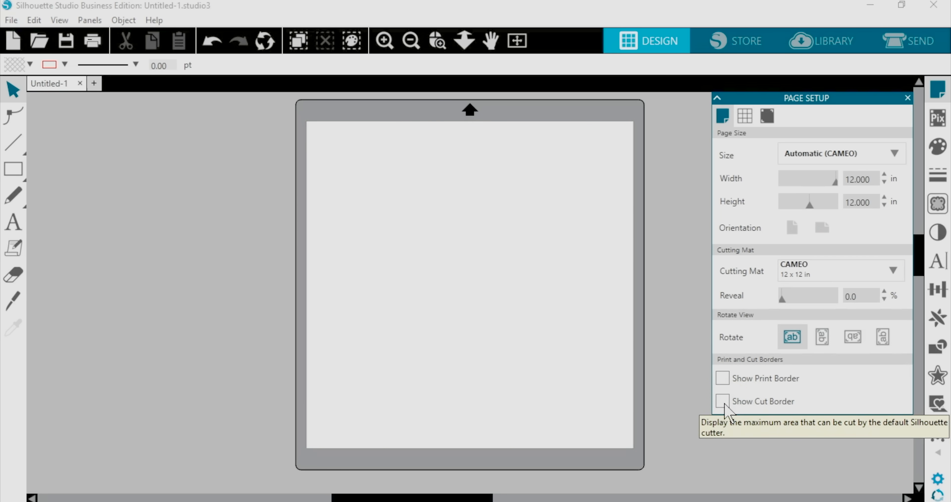
click(724, 401)
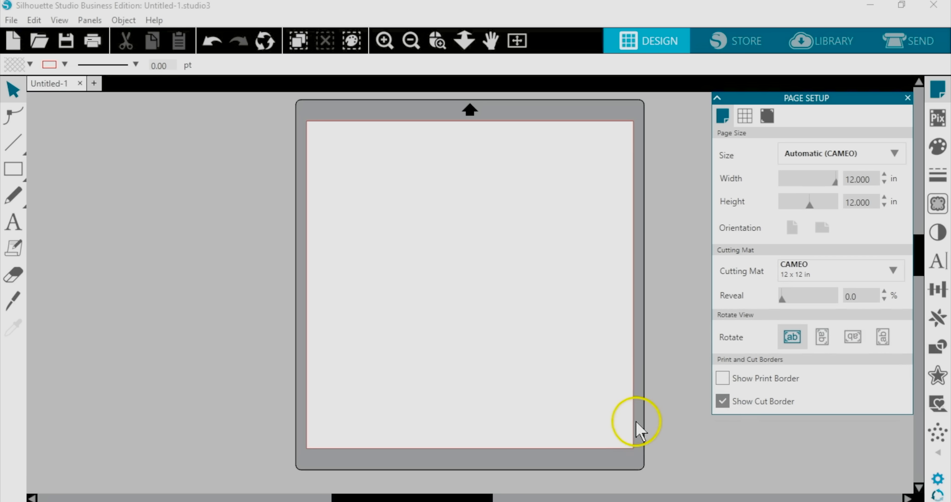
click(720, 401)
click(722, 401)
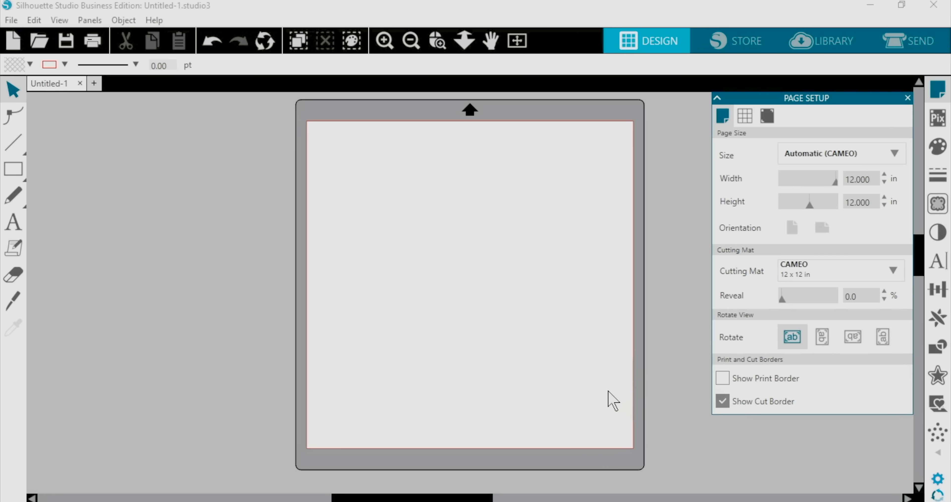
Step: Set the page size to Letter (8.5 x 11.0 in)
click(877, 154)
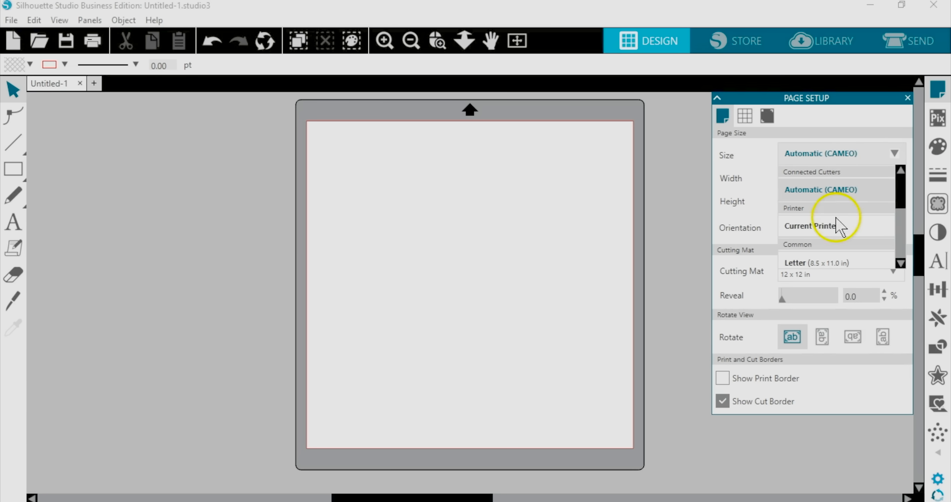
click(821, 264)
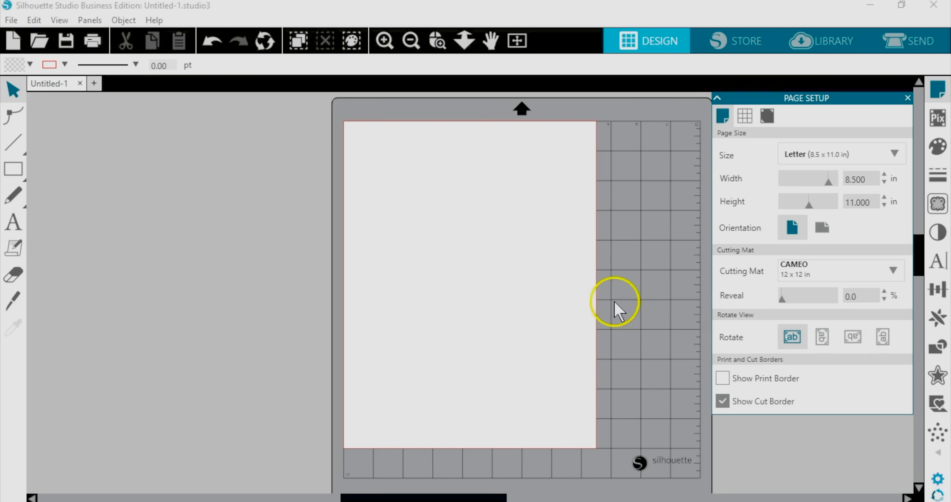
Step: Reveal the cutting mat at 78%, compare the page with and without its cut border, and return the reveal to 0%
drag(782, 299, 825, 301)
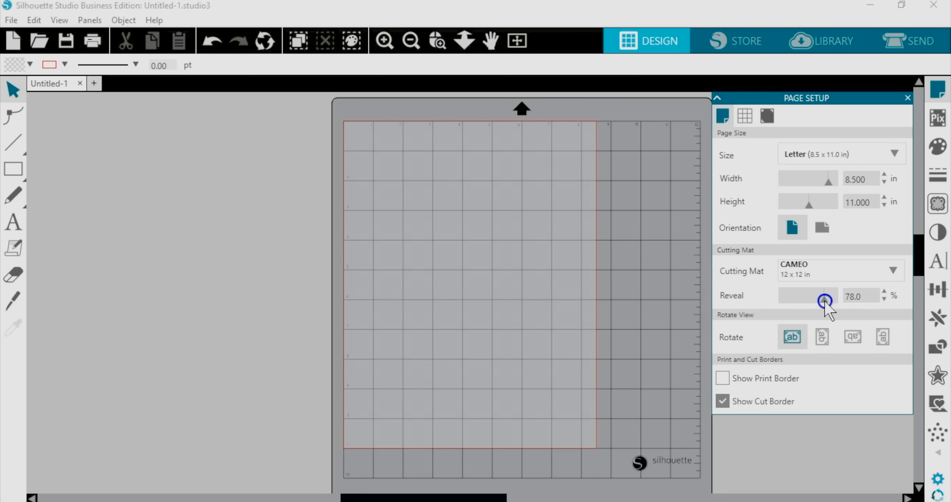
click(723, 401)
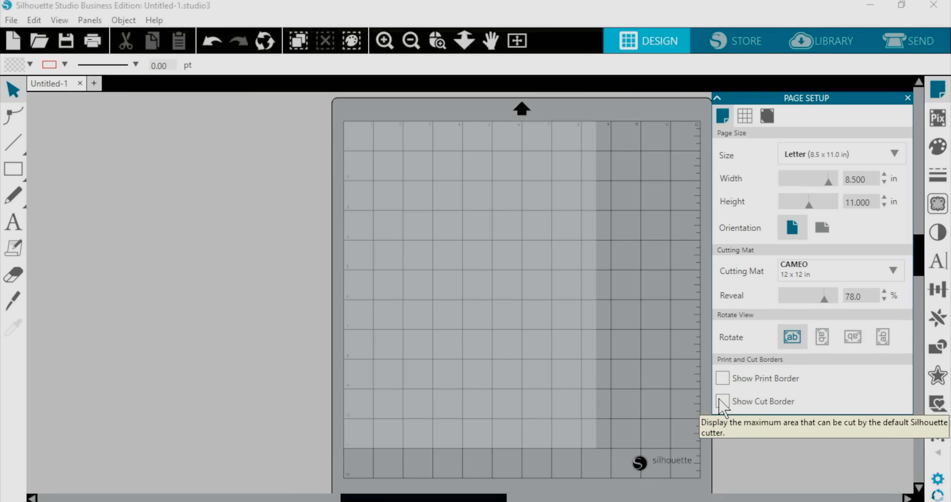
click(723, 401)
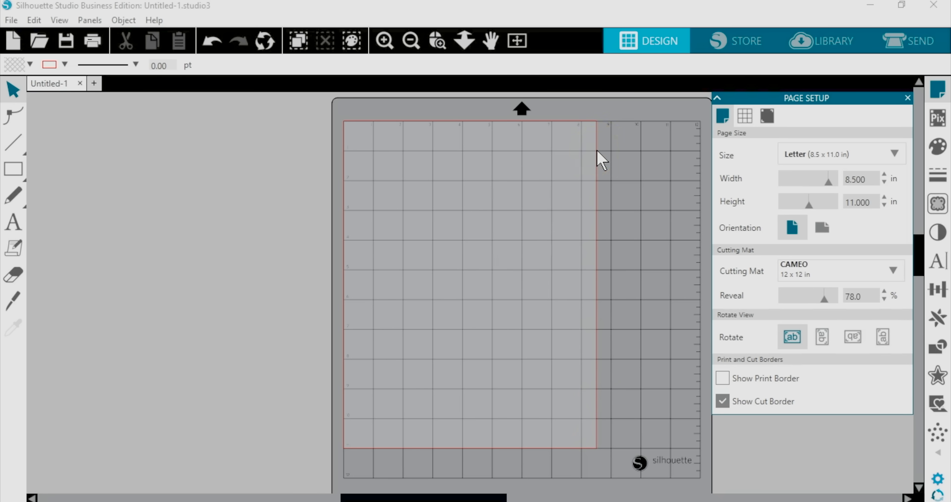
click(616, 159)
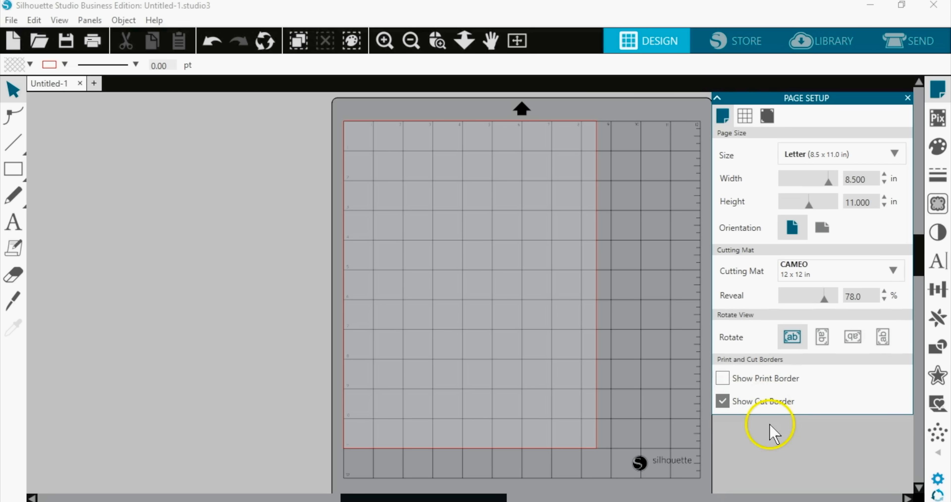
drag(826, 299, 772, 302)
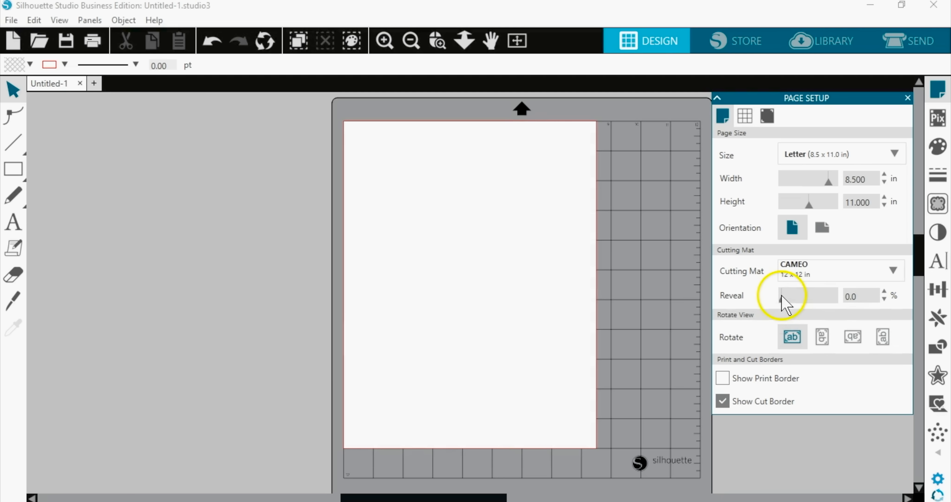
Step: Disable Cut to Edge of Page in the default preferences and confirm the change
click(938, 480)
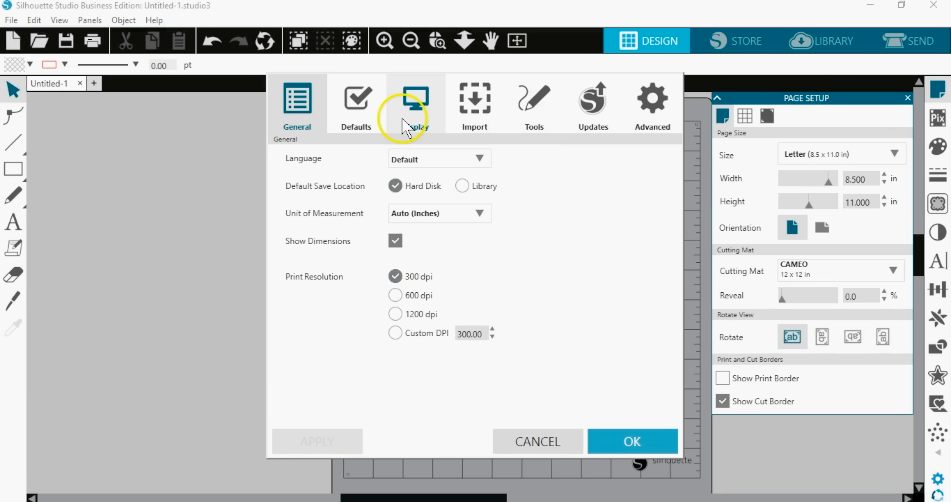
click(361, 111)
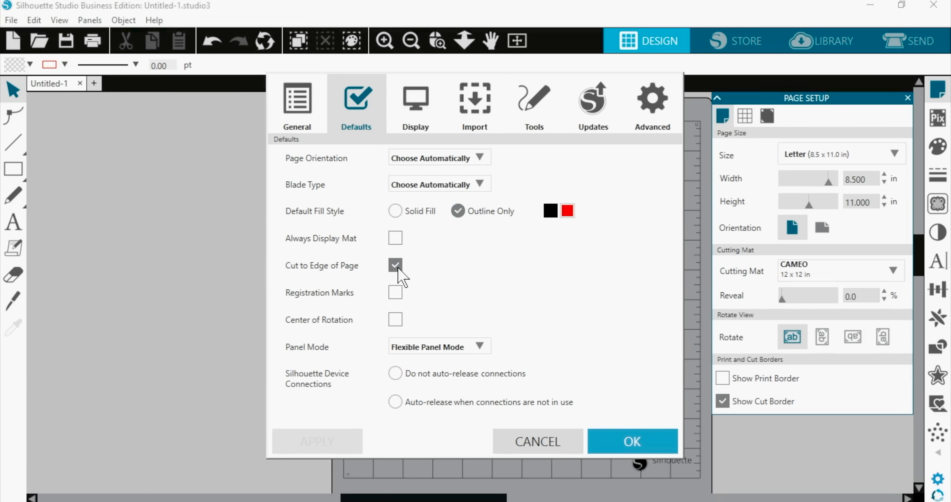
click(398, 266)
click(331, 441)
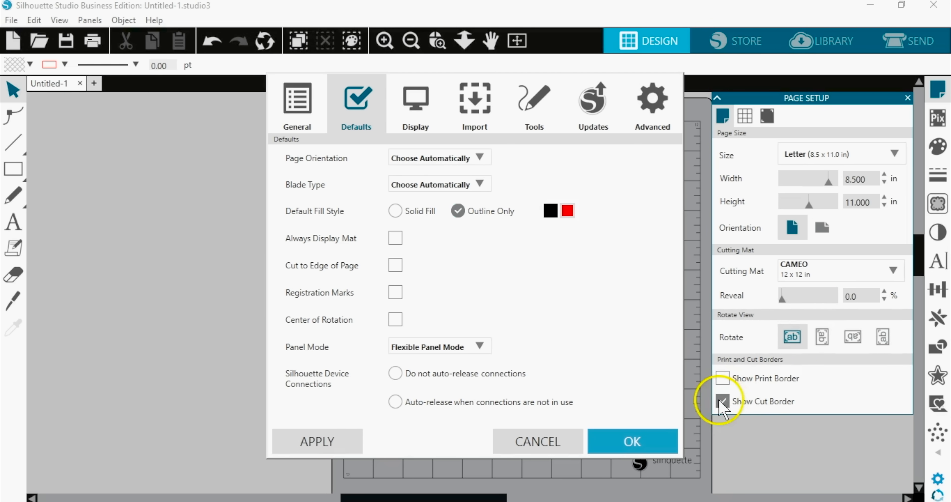
click(646, 441)
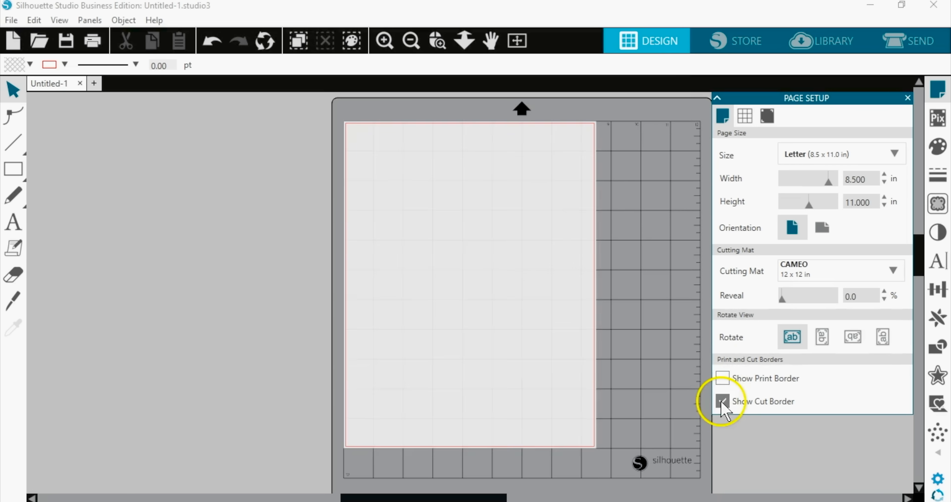
Step: Examine the gap between the cut border and the page's lower edge, turning the border display off and on
click(464, 41)
drag(533, 170, 534, 261)
scroll(613, 284, down, 5)
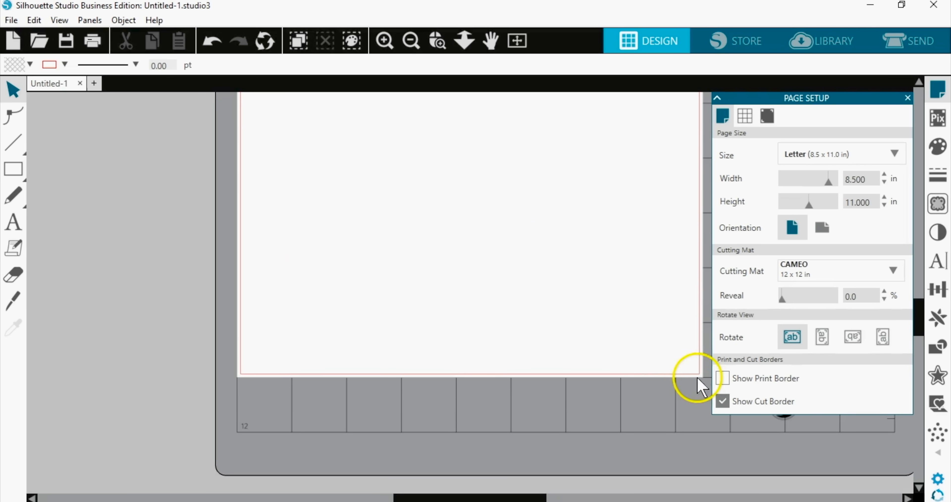
click(724, 402)
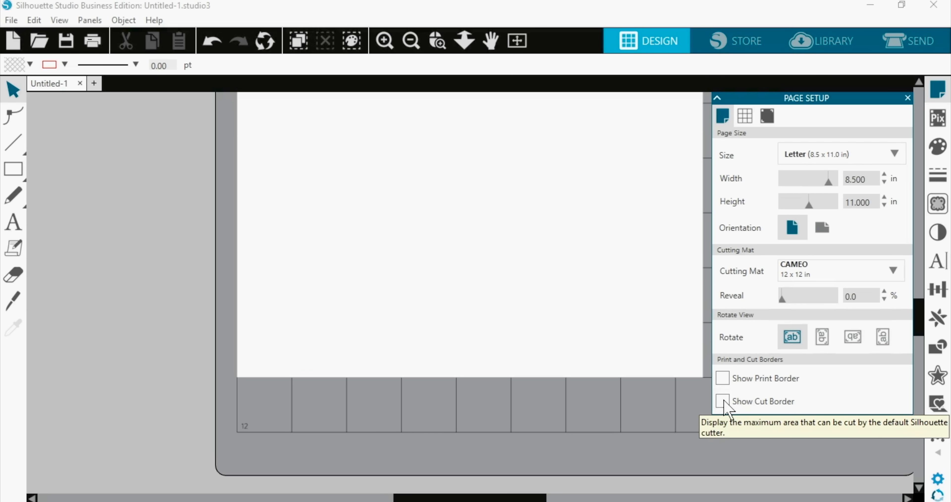
click(723, 401)
click(716, 398)
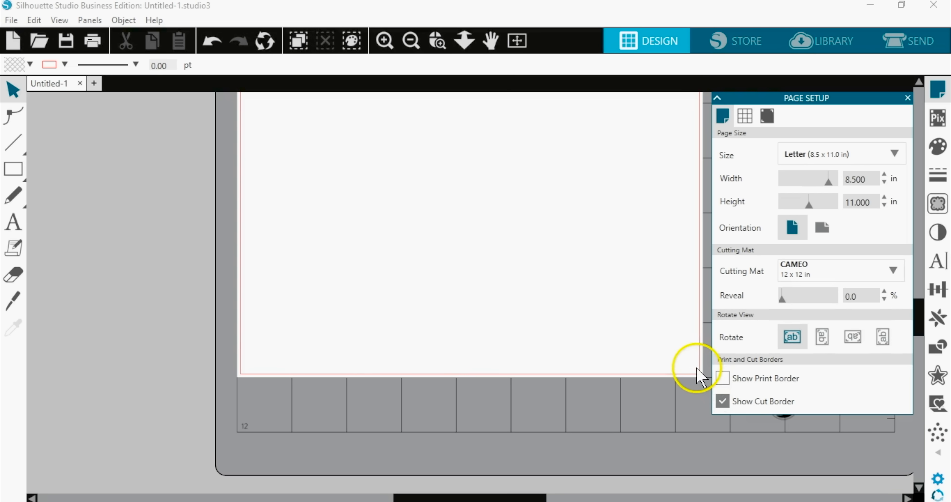
Step: Enable Cut to Edge of Page in the default preferences
click(937, 478)
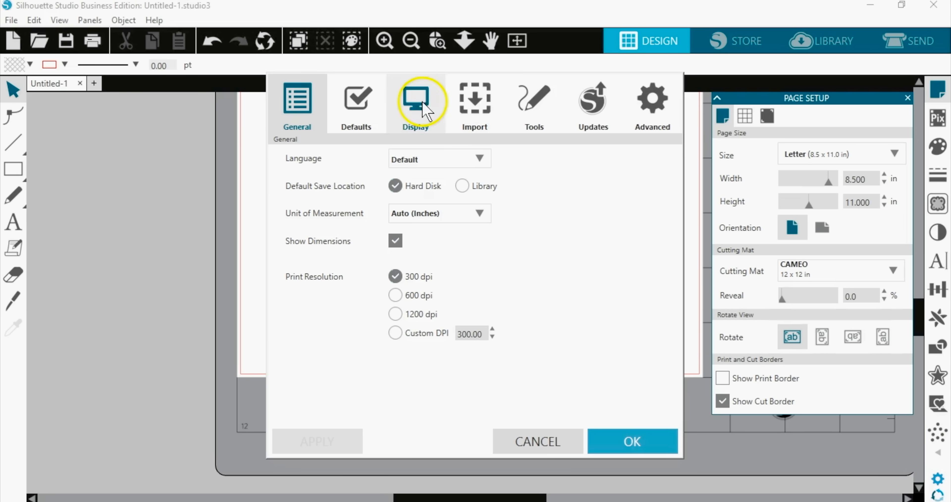
click(363, 107)
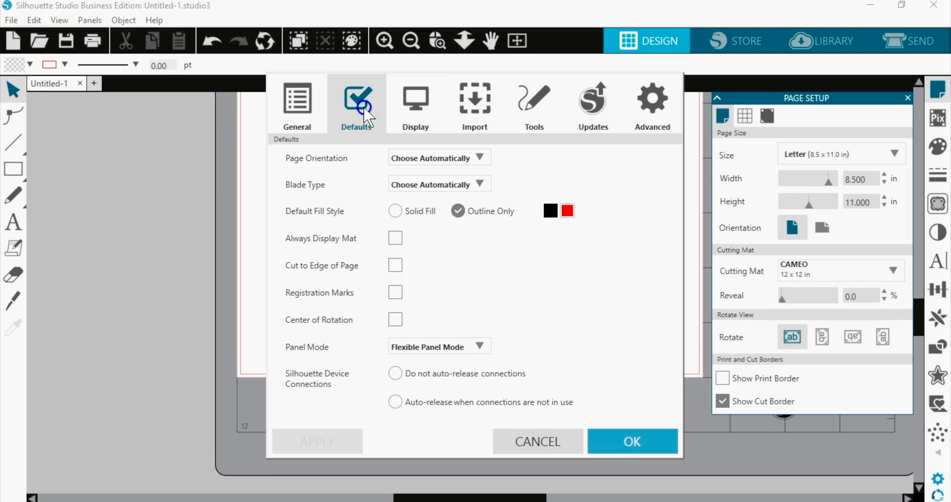
click(401, 267)
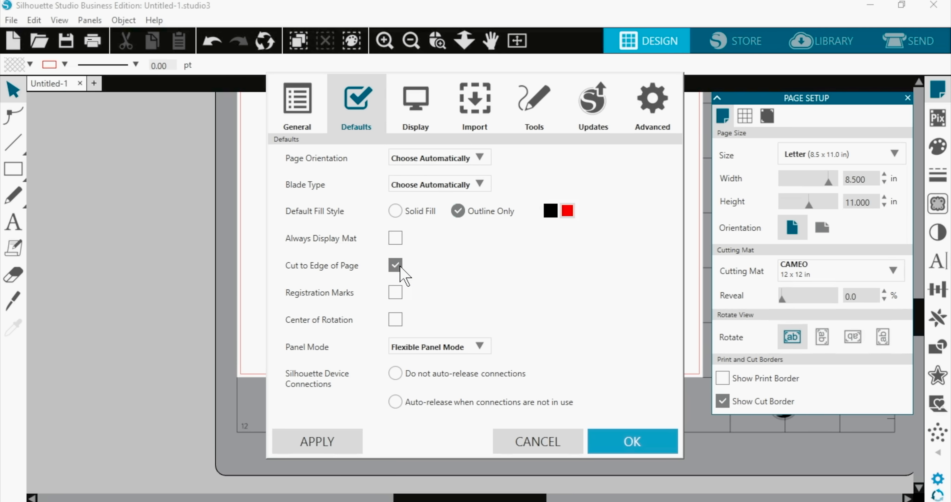
Step: Set the action after using the Knife to Continue Using Knife and confirm the preferences
click(547, 100)
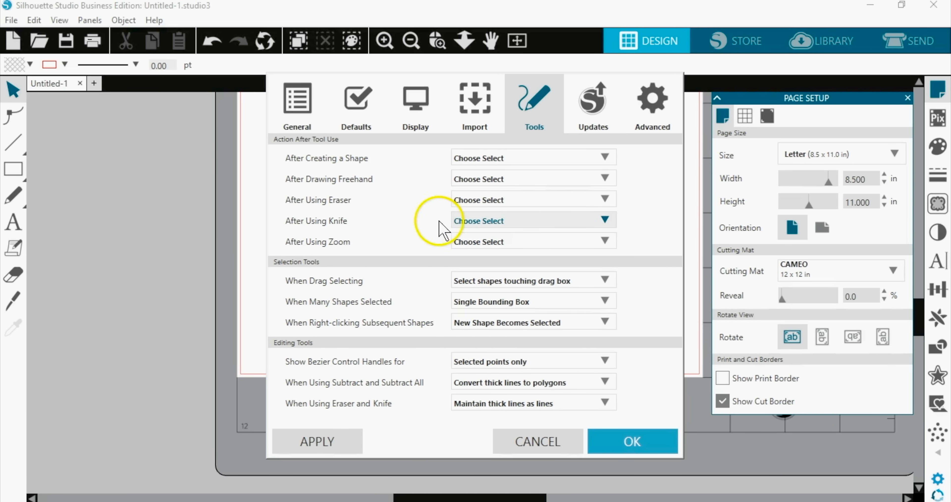
click(605, 219)
click(463, 255)
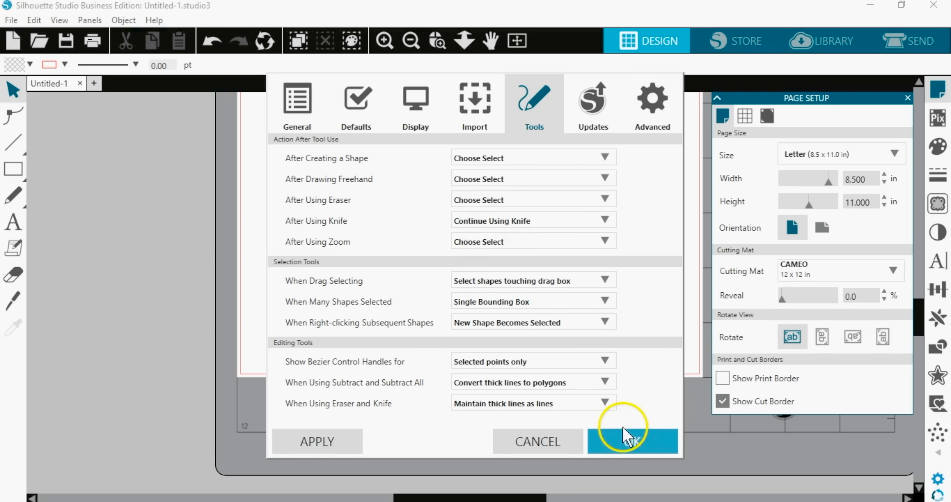
click(619, 445)
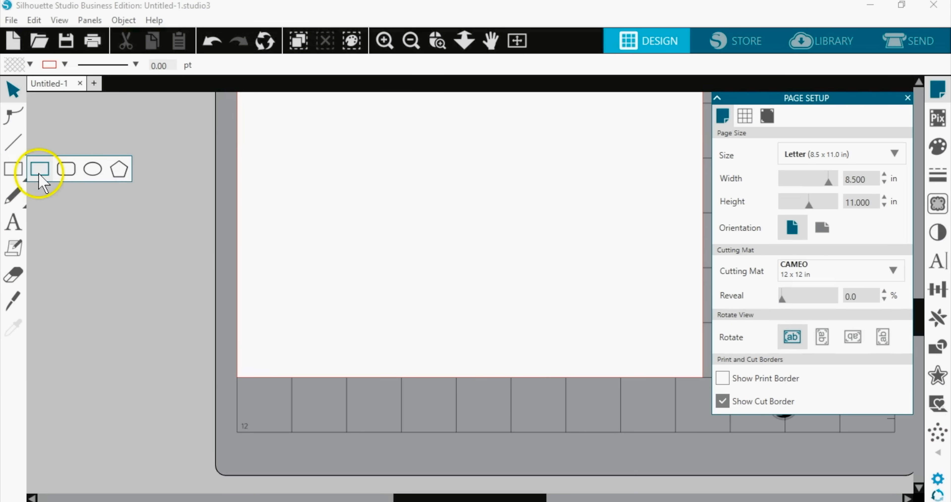
Step: Draw a rectangle about 3.61 in wide and 2.53 in high on the page
click(39, 168)
drag(281, 139, 479, 278)
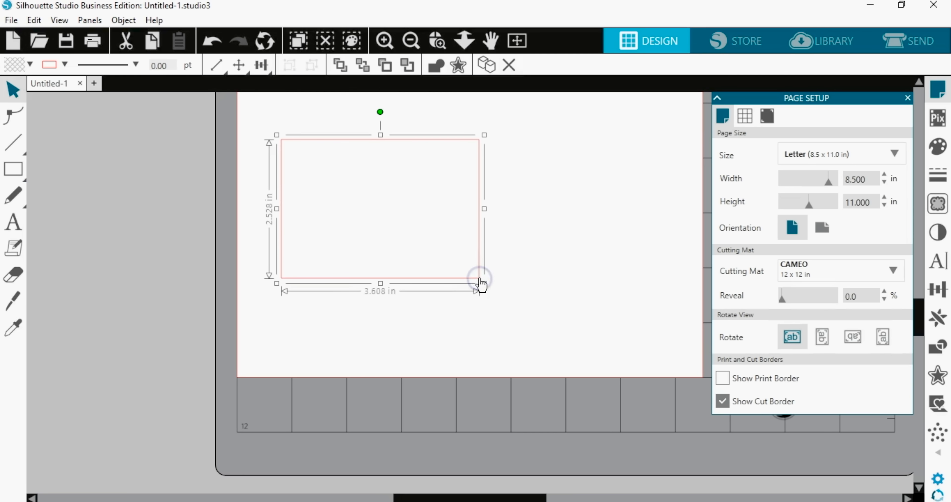
Step: Slice the rectangle with four straight diagonal Knife cuts running from its left edge to its top and right edges
click(19, 308)
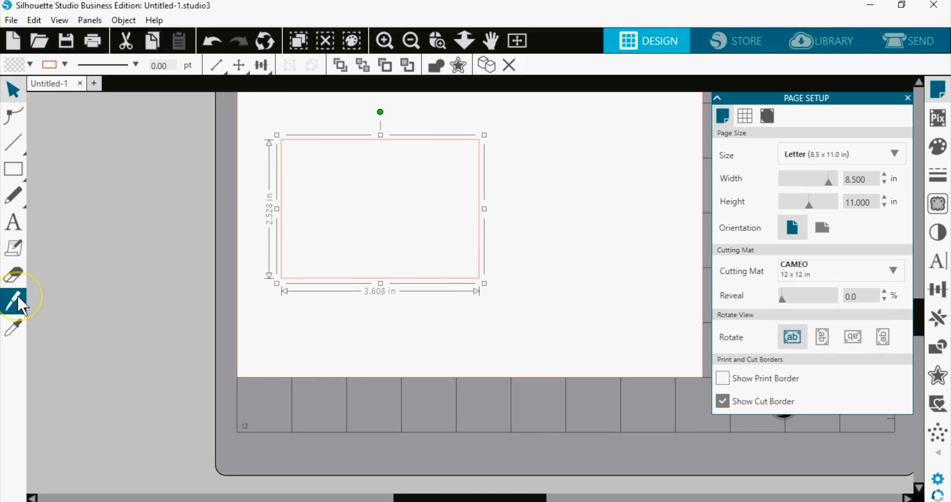
click(18, 298)
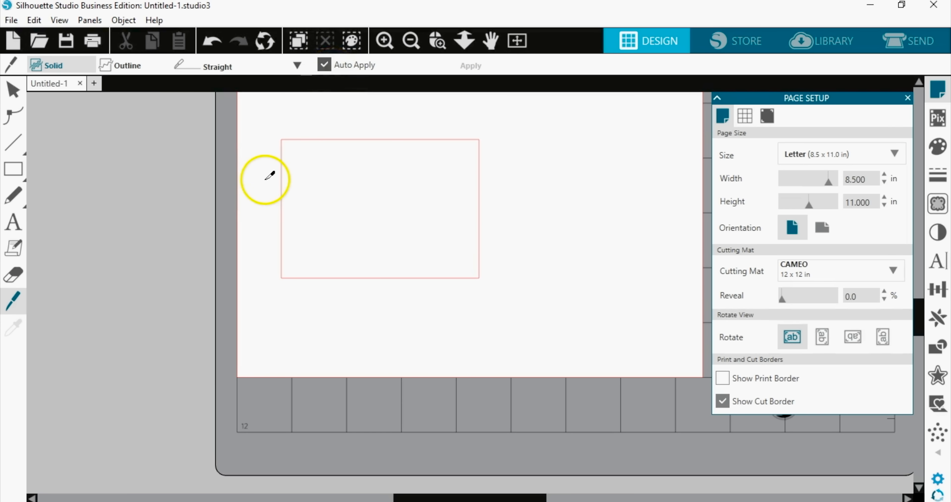
drag(283, 206, 406, 123)
drag(262, 240, 495, 140)
drag(265, 270, 514, 203)
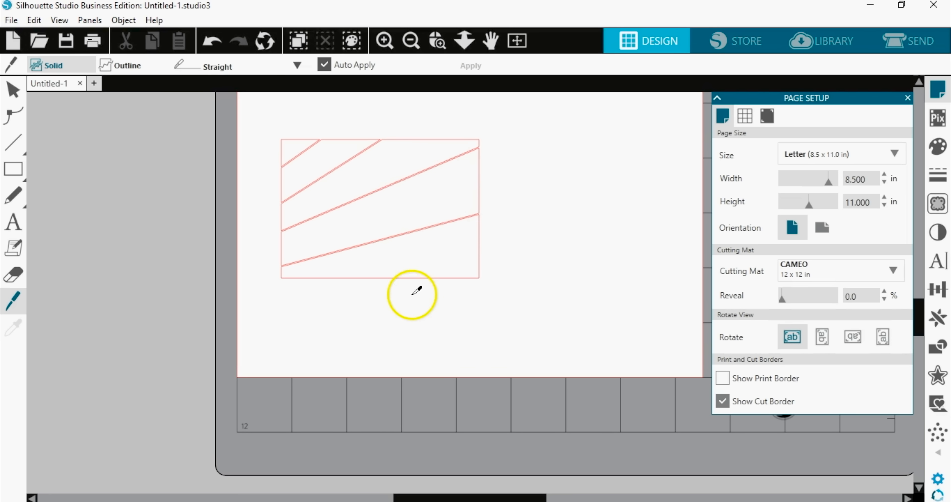
Step: Switch from the Knife to the Select tool and try to pull the rectangle's lowest slice away from the others
click(22, 93)
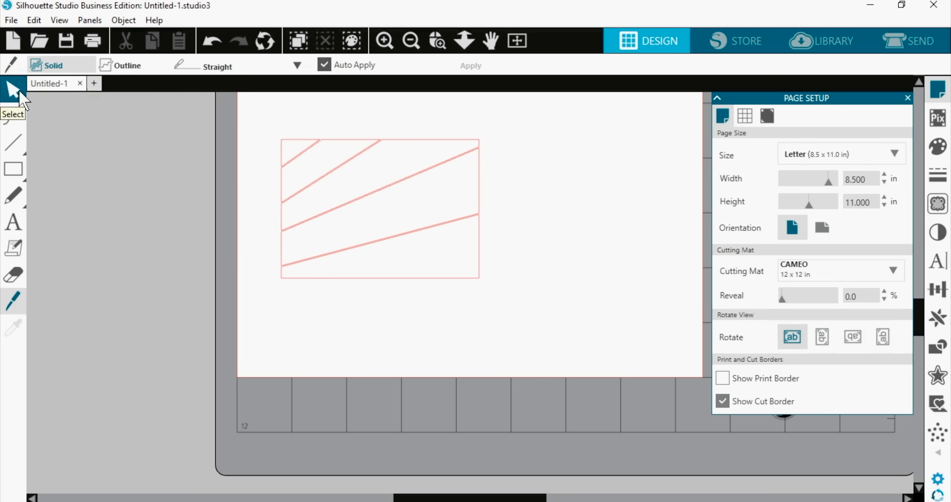
click(369, 169)
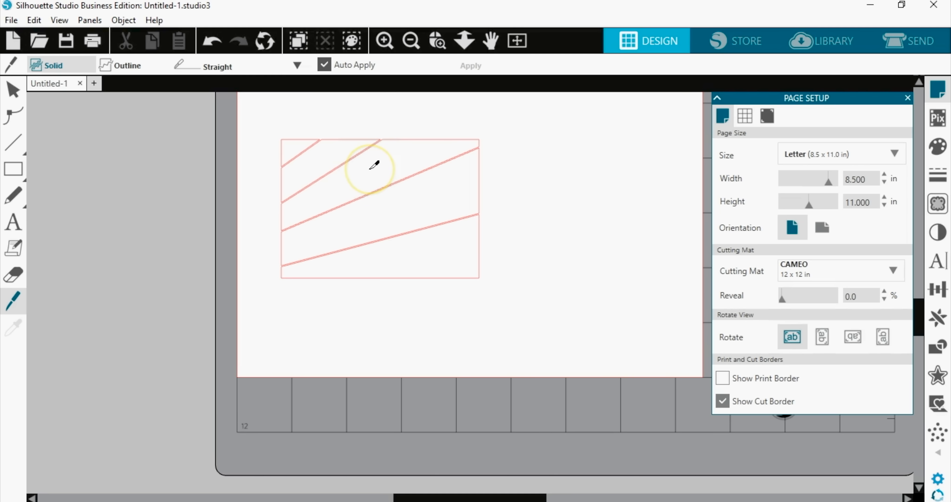
key(v)
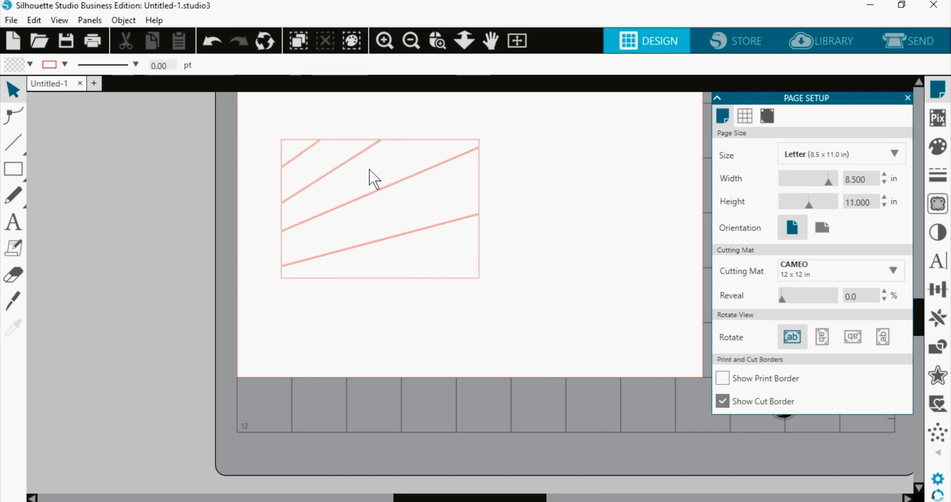
drag(461, 194, 490, 192)
click(515, 235)
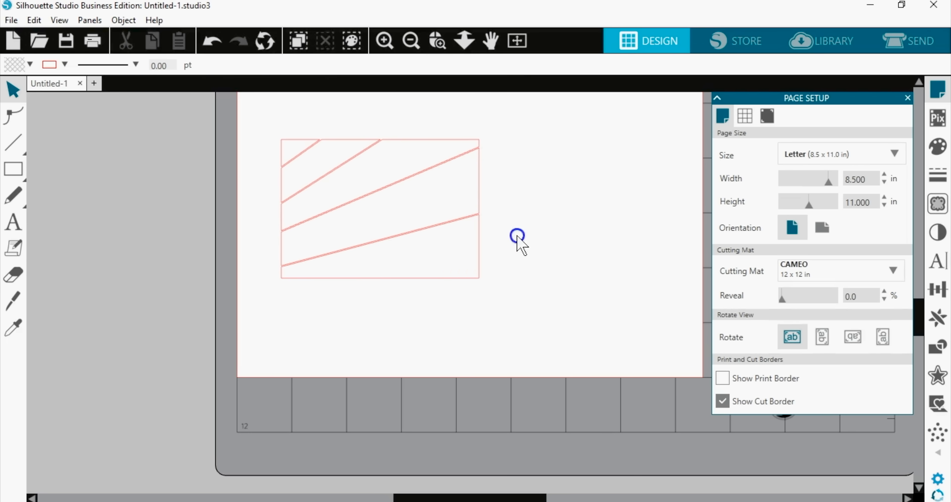
drag(462, 262, 490, 319)
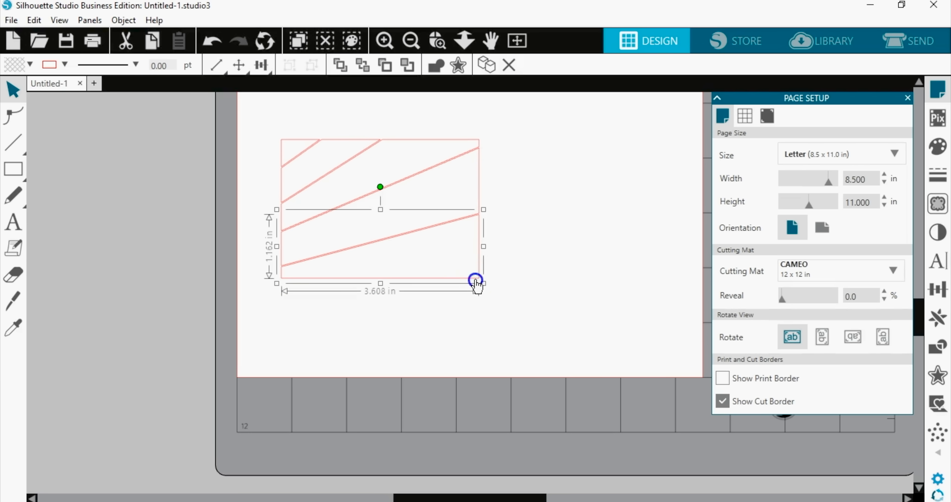
drag(478, 278, 503, 328)
Step: Set the action after using the Knife to Choose Select and confirm the preferences
click(485, 197)
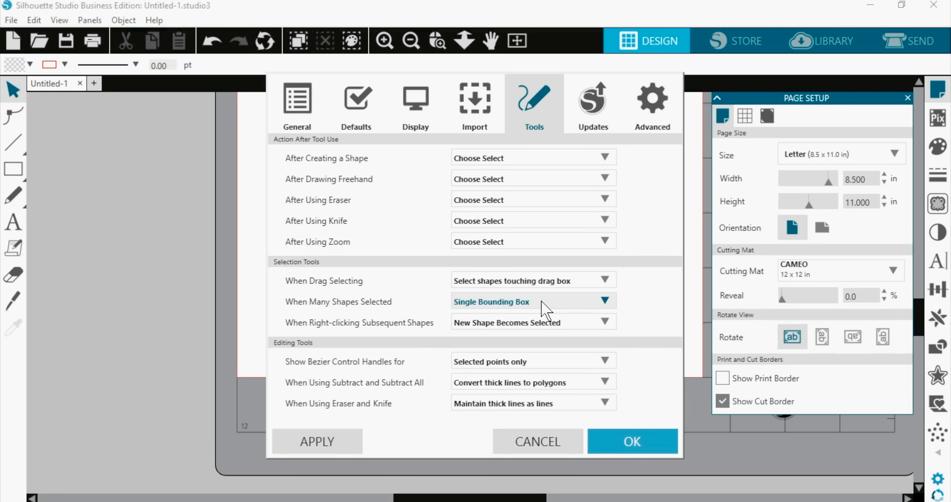
click(624, 442)
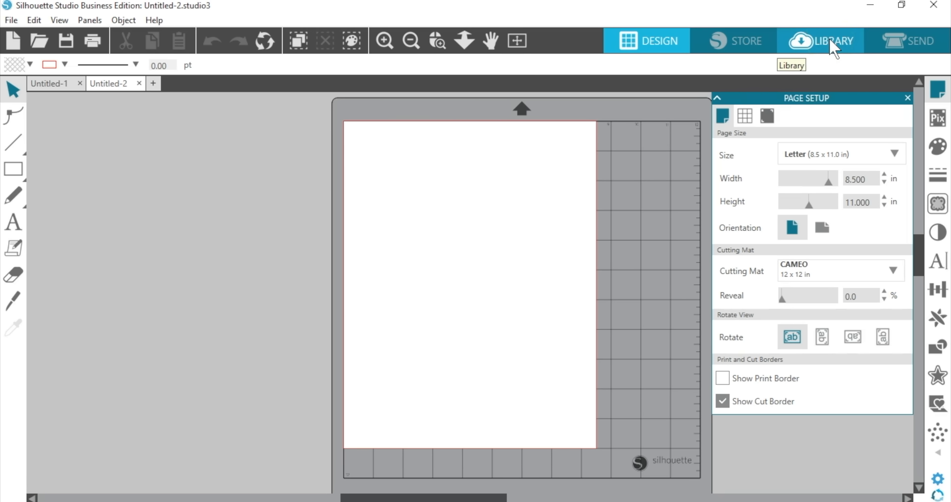
Step: Search the library for "camera box" and open the 3d instant camera box design on the page
click(834, 47)
click(222, 61)
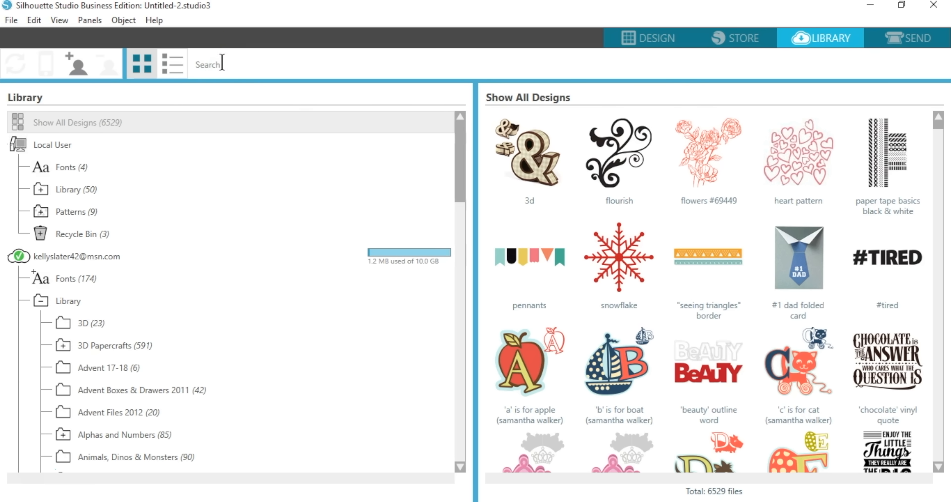
text(camera )
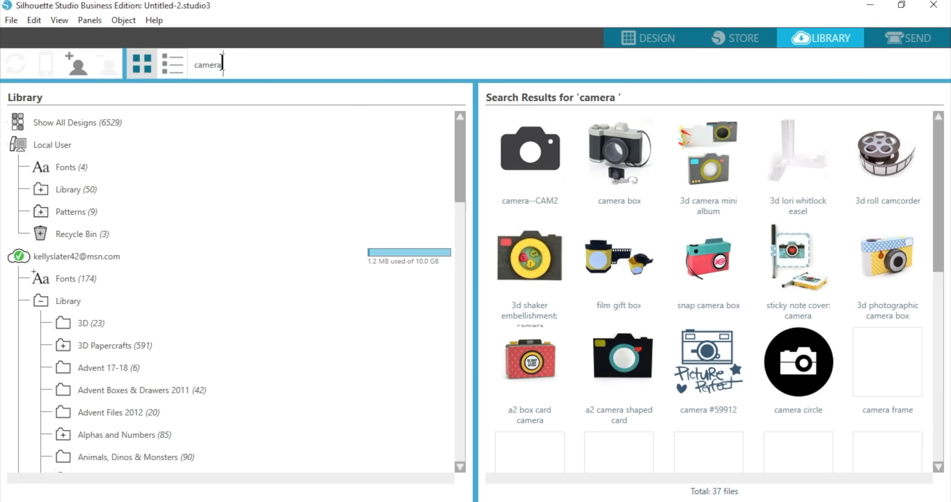
text(box)
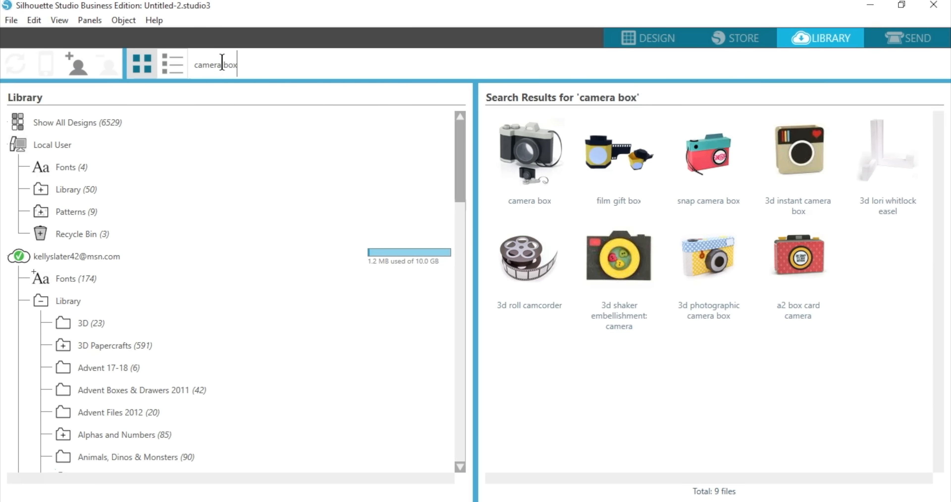
click(806, 162)
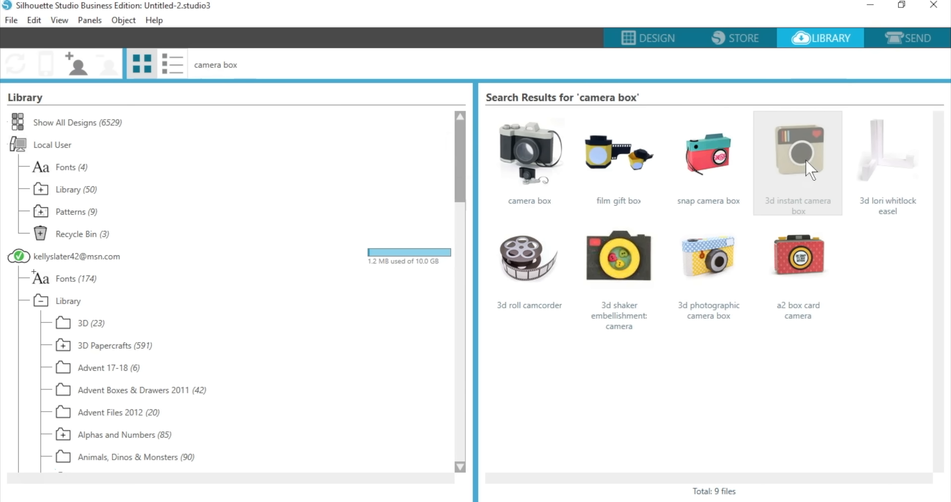
double_click(807, 162)
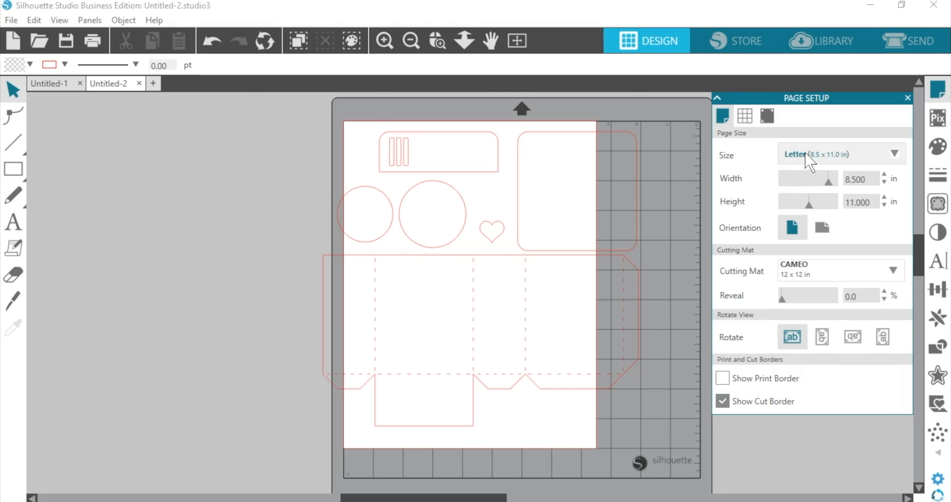
Step: Set the page size to Automatic (CAMEO) and move the camera box design fully inside the page
click(826, 155)
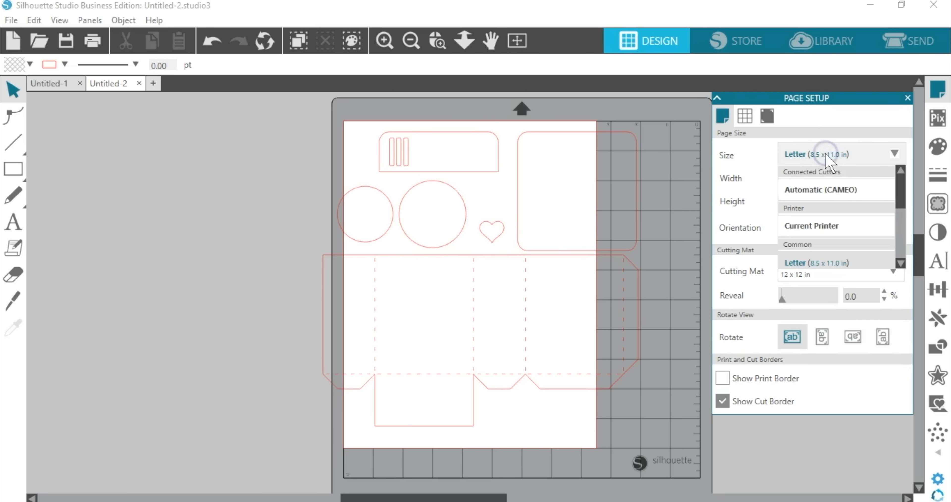
click(820, 189)
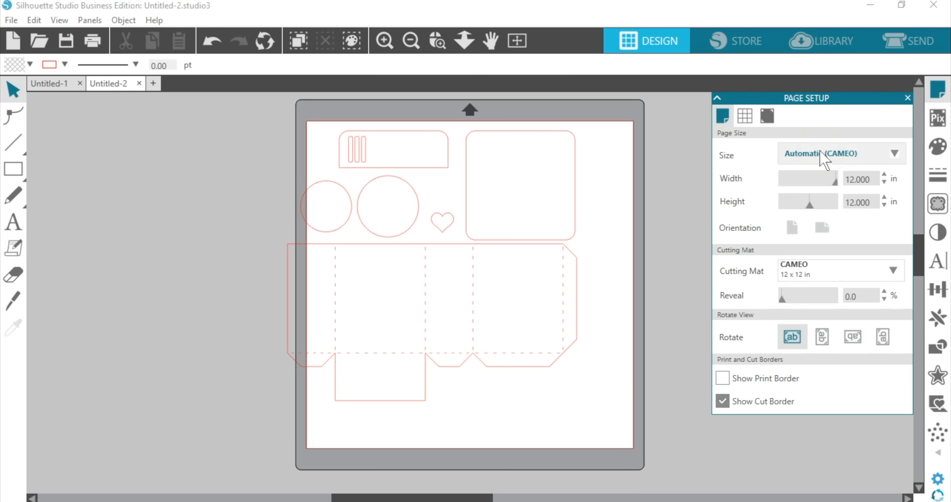
drag(575, 213, 605, 217)
click(608, 219)
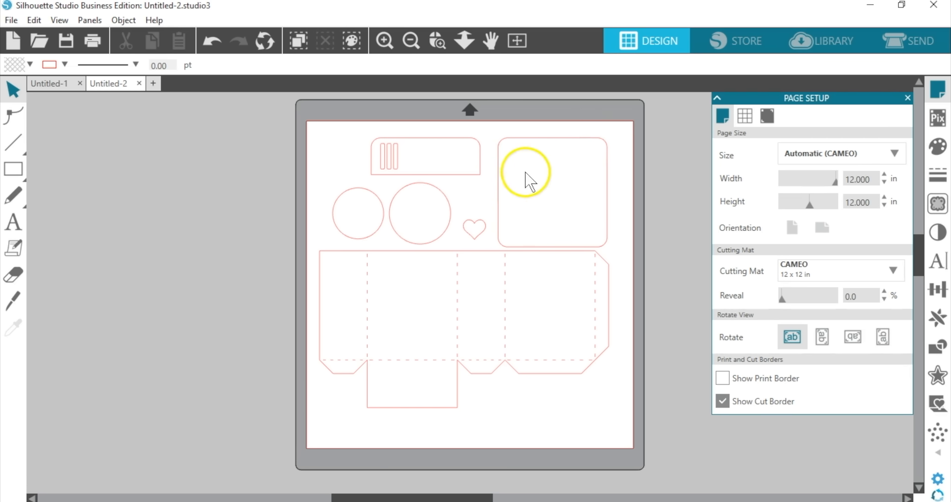
Step: Ungroup the camera box design, then group the large box body with its dashed fold lines and shift it slightly down
click(498, 190)
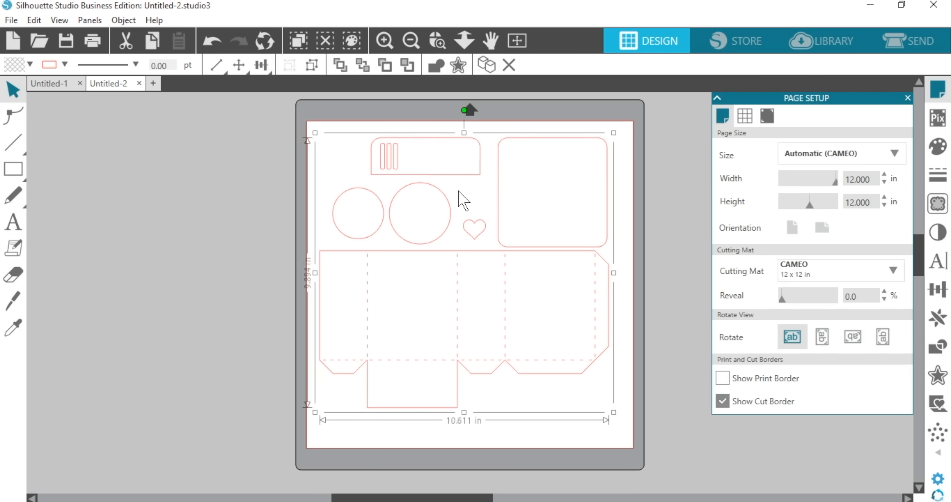
click(313, 69)
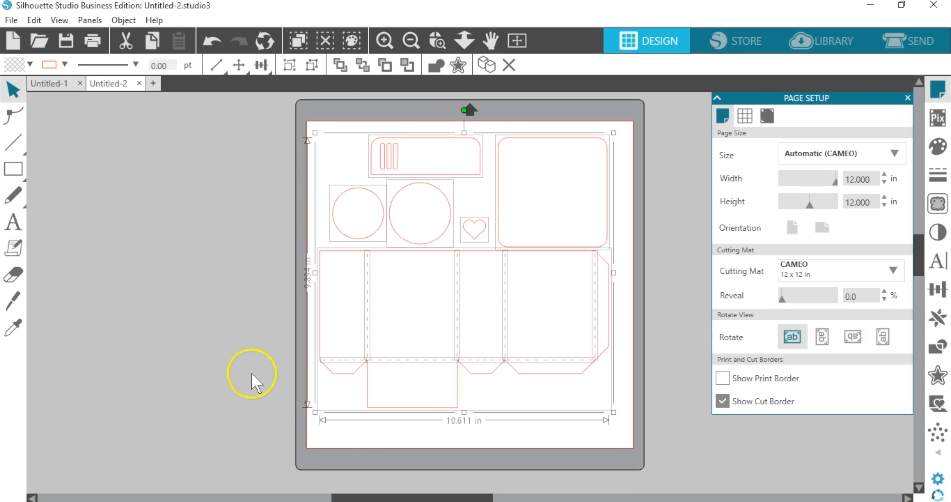
click(437, 41)
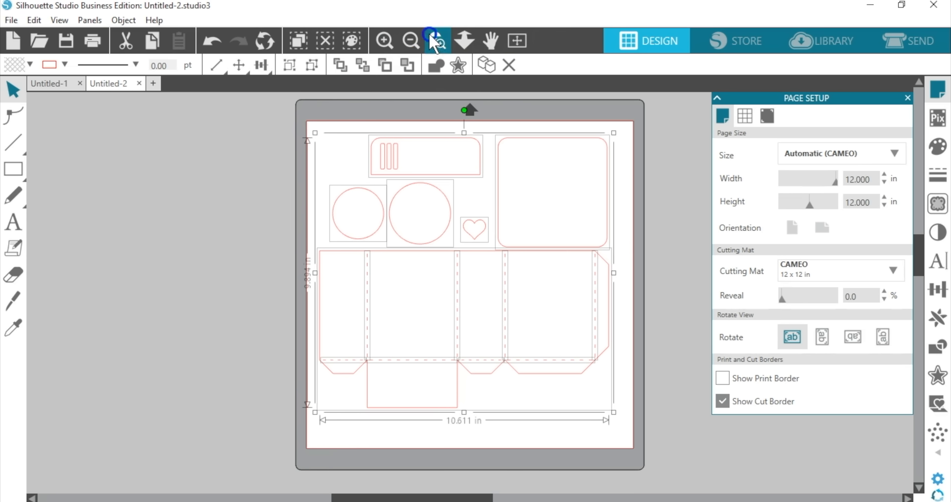
drag(276, 240, 671, 448)
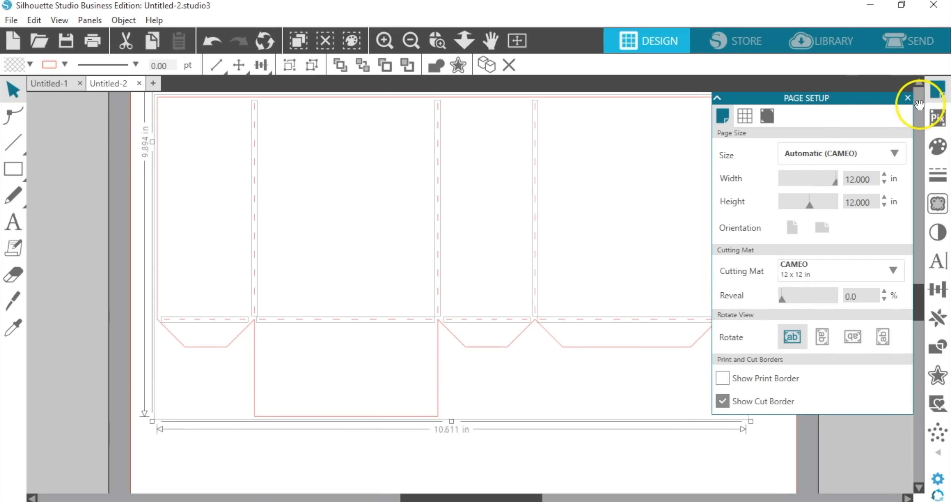
click(908, 98)
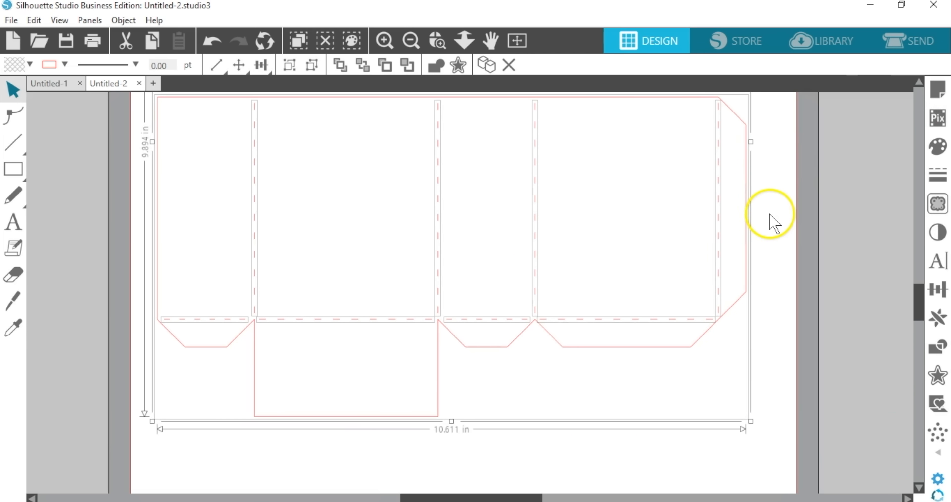
scroll(770, 217, up, 1)
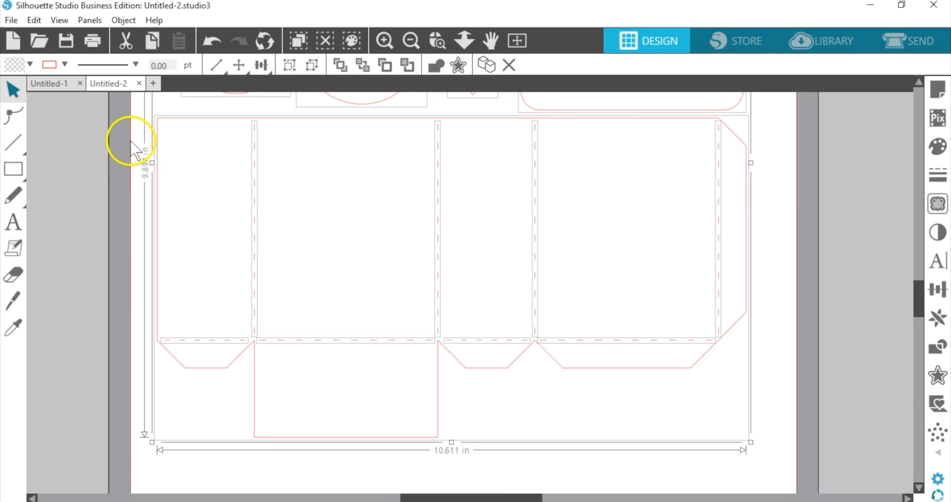
drag(133, 127, 807, 430)
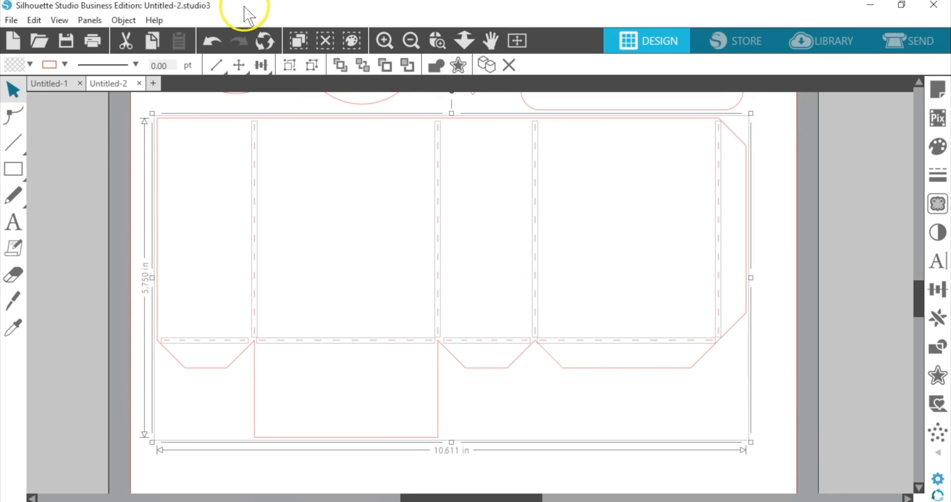
click(290, 65)
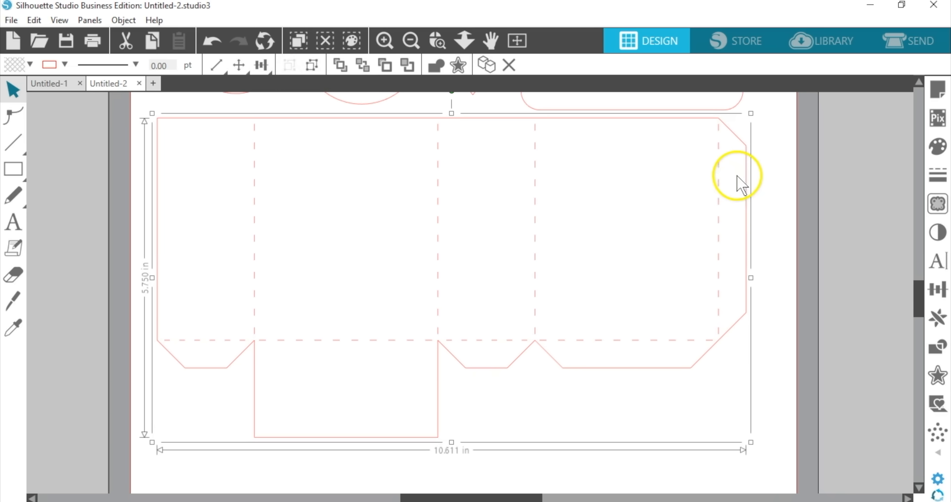
mouse_move(746, 180)
mouse_down()
mouse_move(743, 236)
mouse_move(737, 196)
mouse_move(727, 197)
mouse_move(729, 208)
mouse_move(740, 192)
mouse_up()
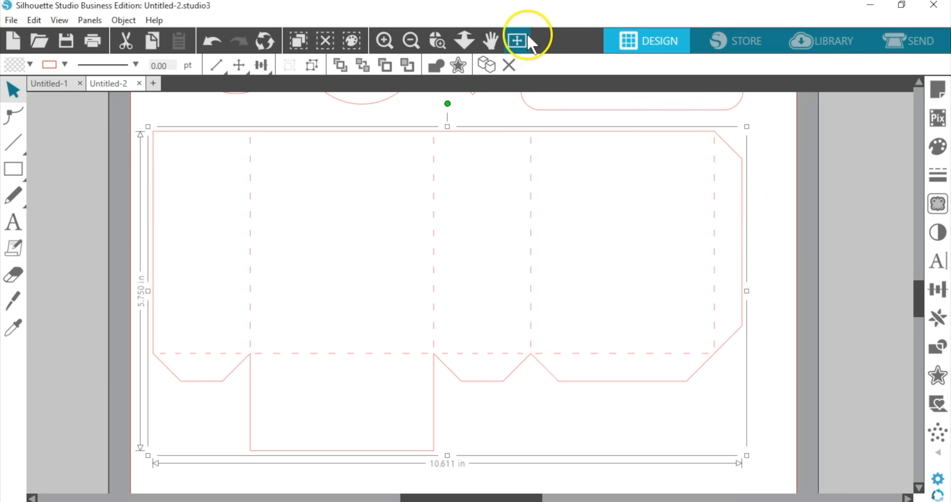
Step: Fill the rounded camera top piece containing the three narrow slots with black
click(518, 41)
click(518, 41)
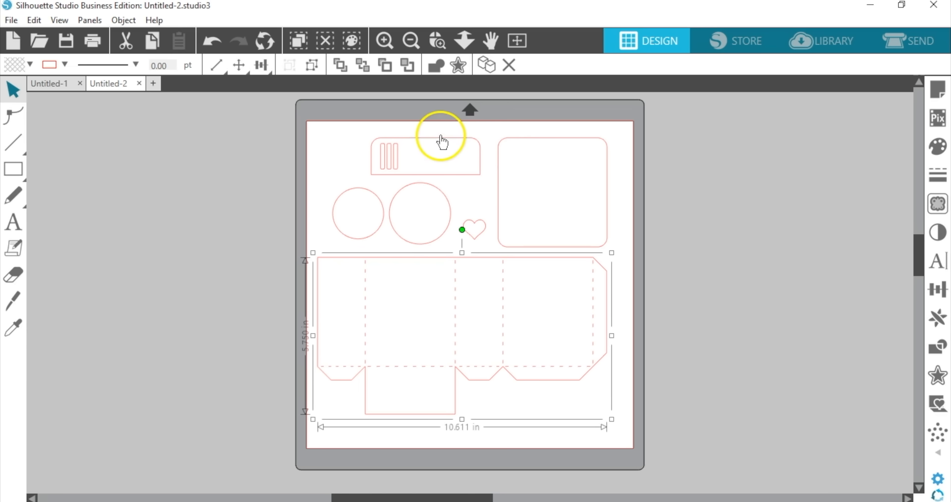
click(441, 143)
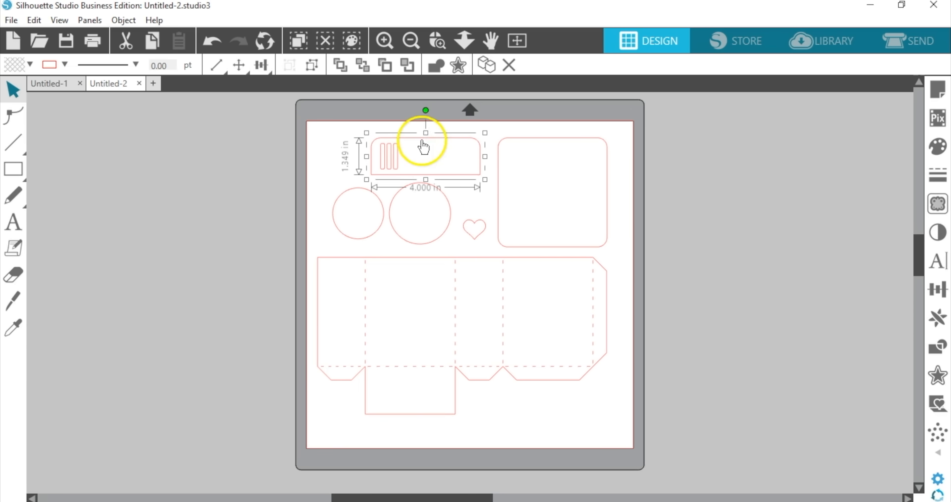
click(30, 66)
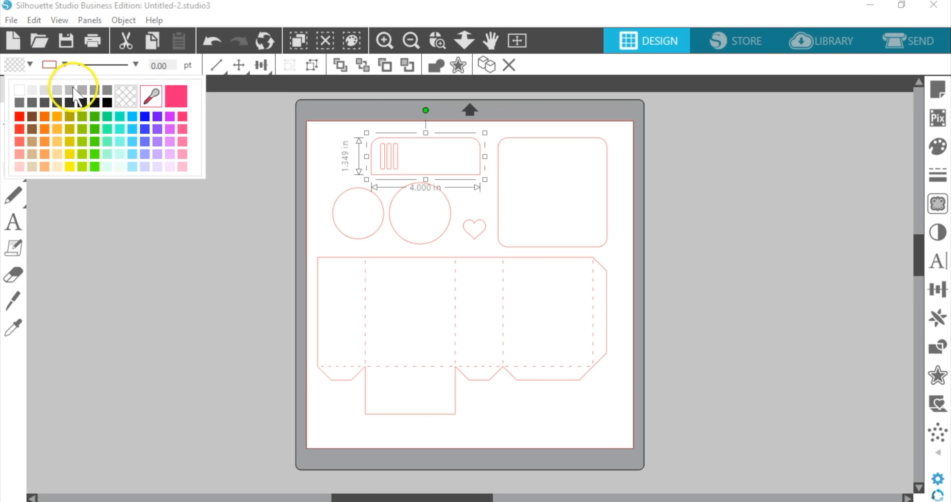
click(107, 104)
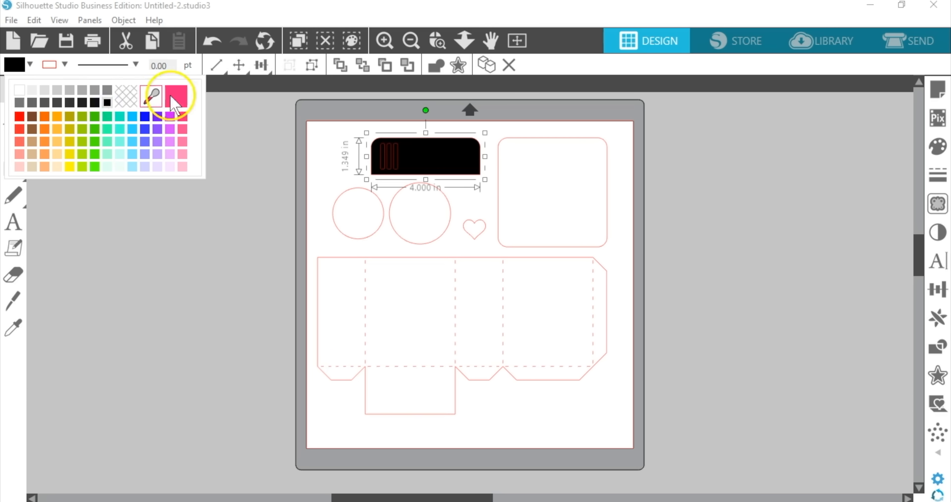
Step: Ungroup the black camera top piece and move its three bars out to the blank area on its left
click(385, 41)
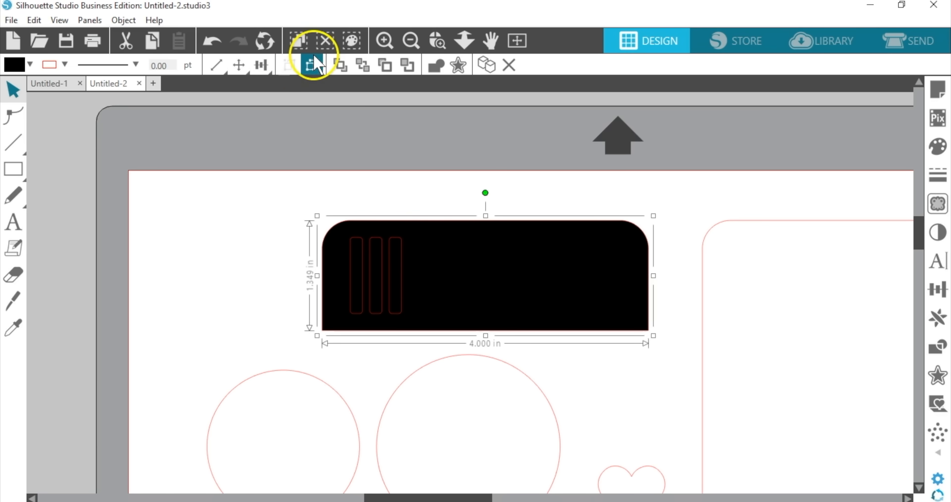
click(312, 65)
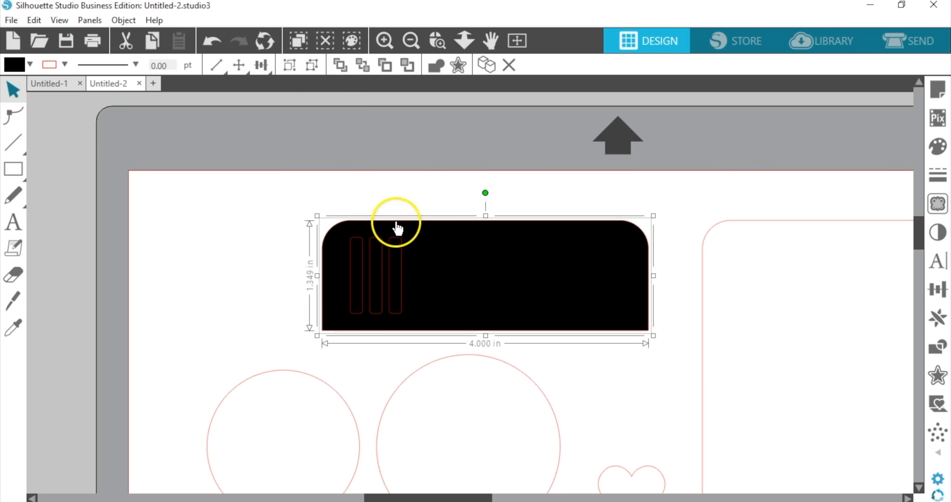
click(368, 189)
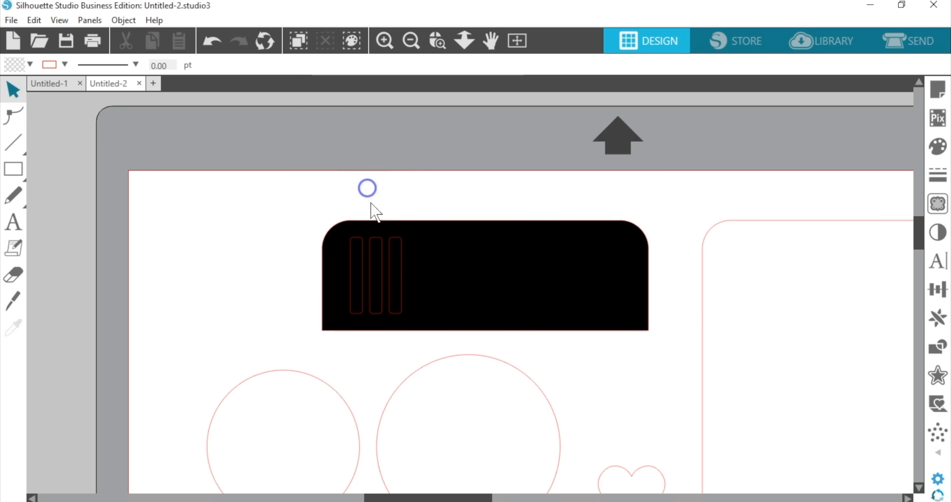
click(376, 252)
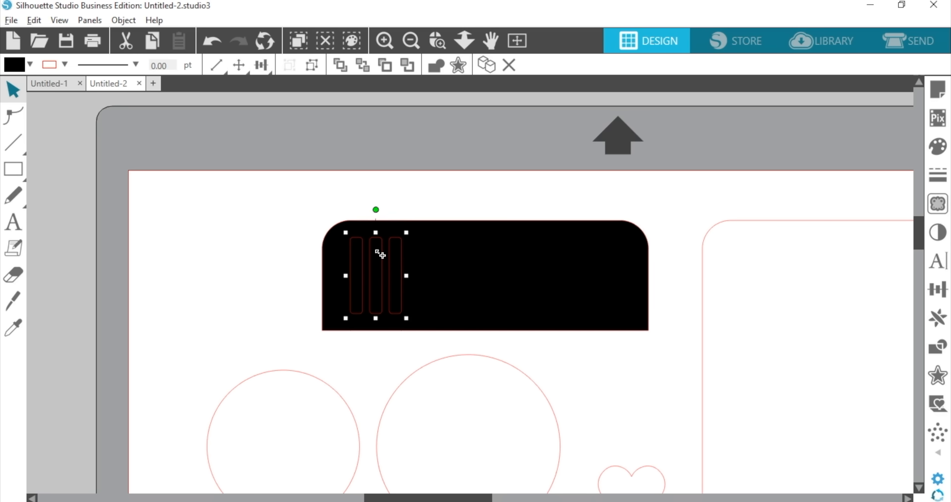
drag(377, 252, 266, 250)
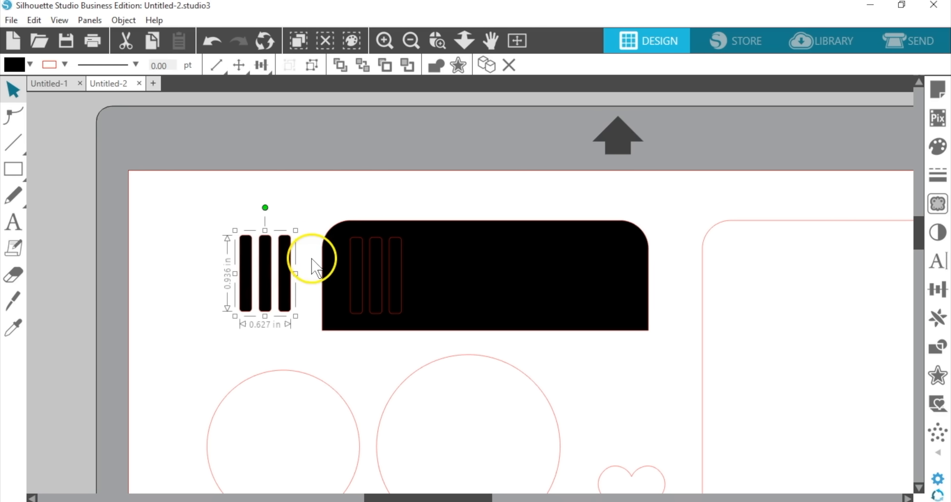
Step: Group the black top piece with its slot outlines and ungroup the three separate bars
drag(320, 191, 661, 339)
click(289, 66)
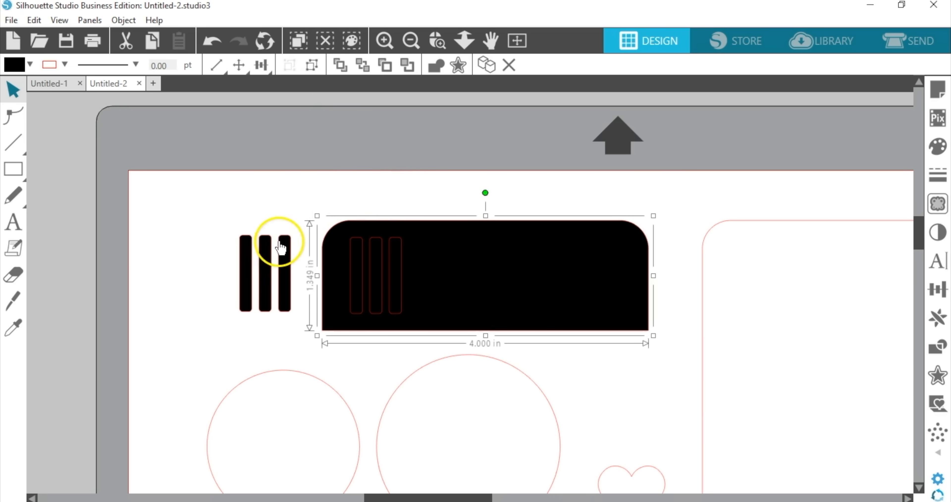
click(263, 245)
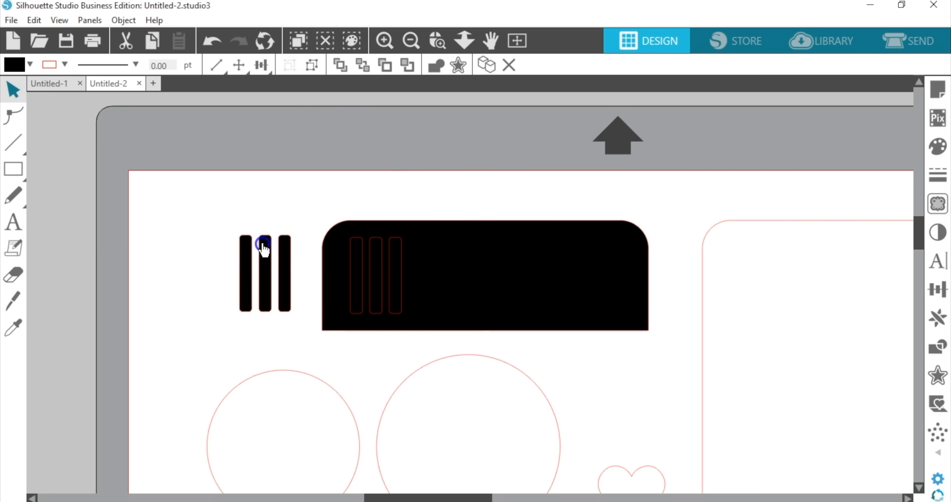
click(312, 66)
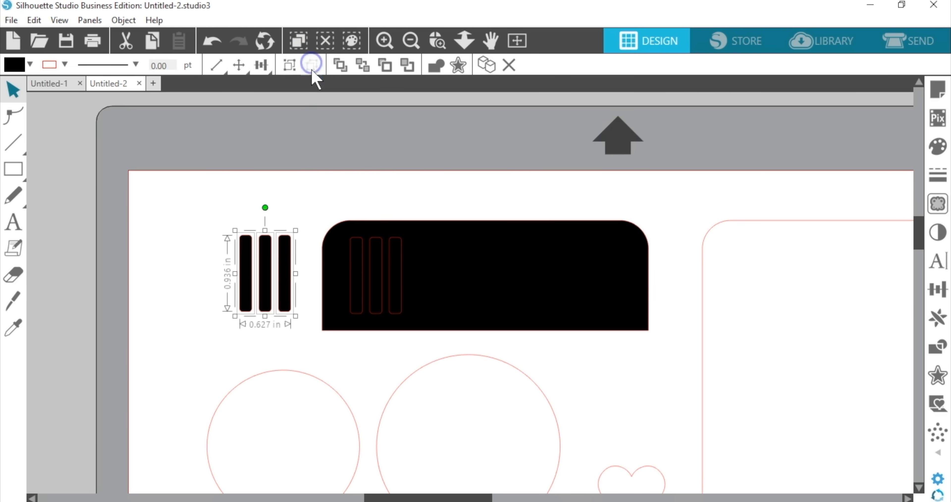
click(245, 192)
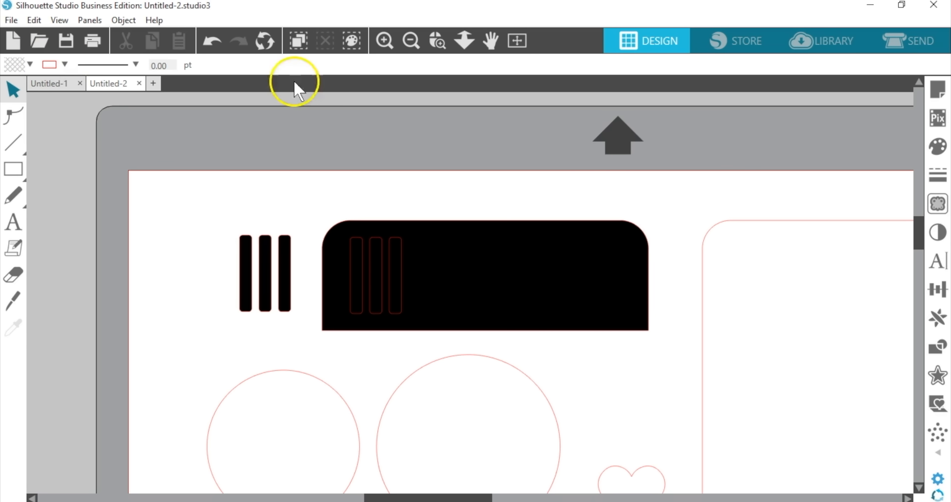
Step: Fill the left bar with pink, the middle bar with yellow and the right bar with turquoise
click(938, 155)
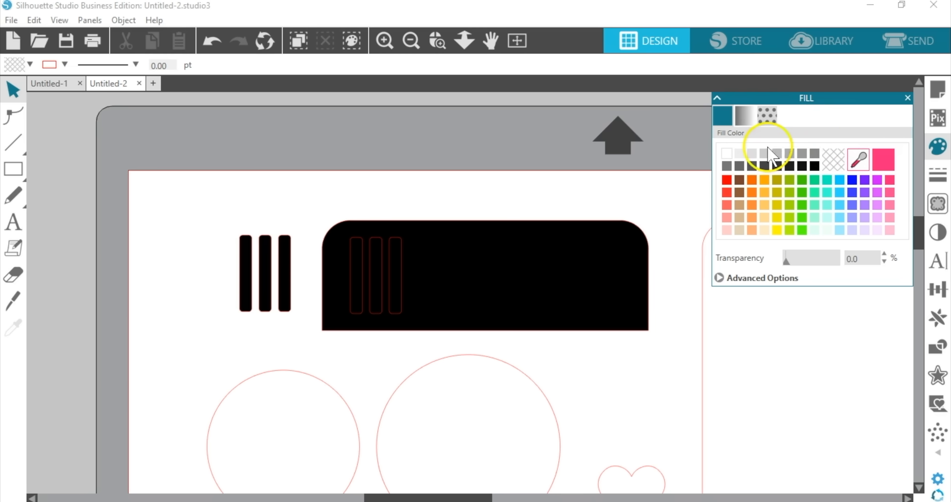
click(256, 281)
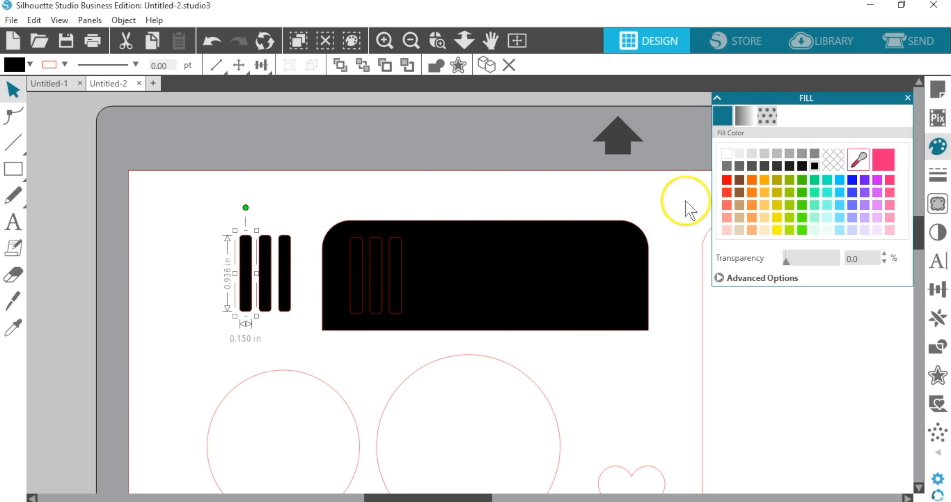
click(889, 195)
click(266, 248)
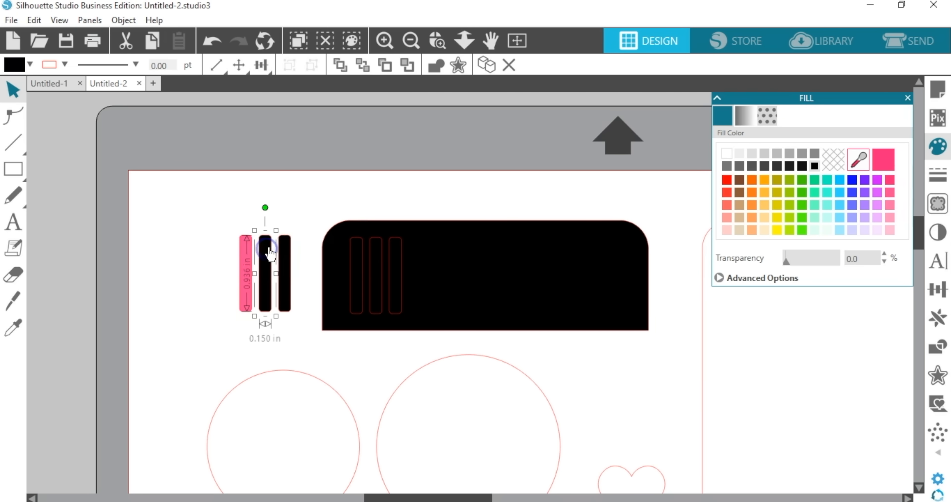
click(777, 230)
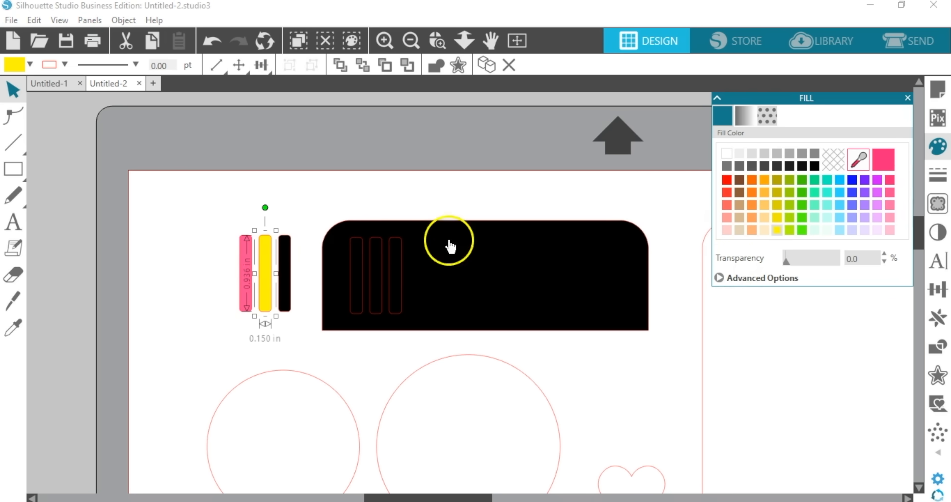
click(285, 258)
click(832, 182)
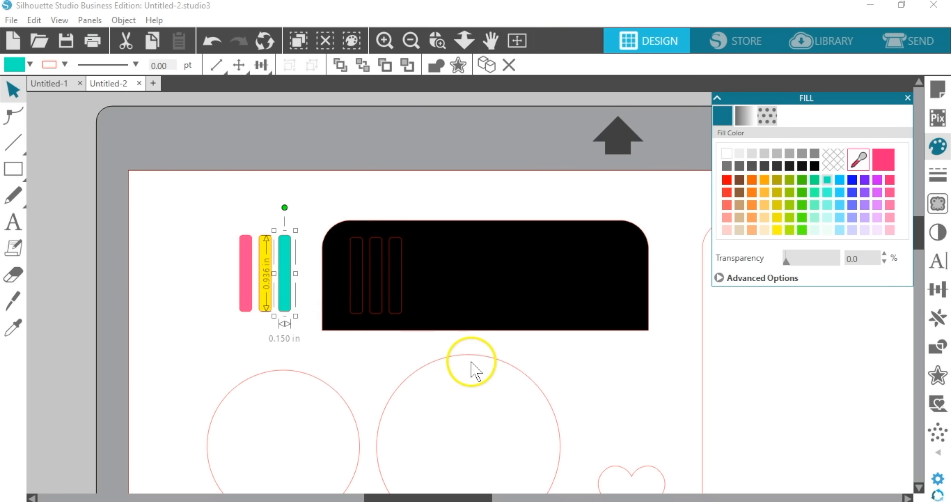
Step: Fill the smaller circle with black, the heart with pink and the larger circle with white
click(281, 382)
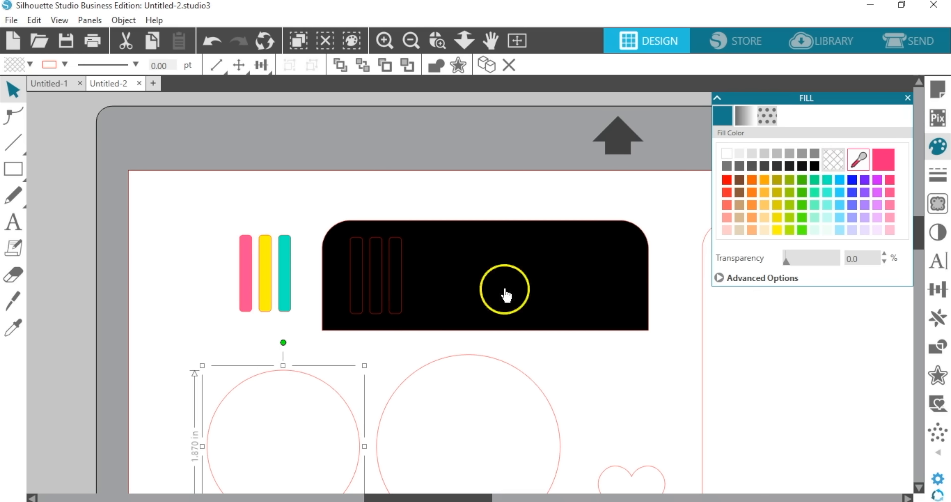
click(815, 166)
scroll(620, 425, down, 1)
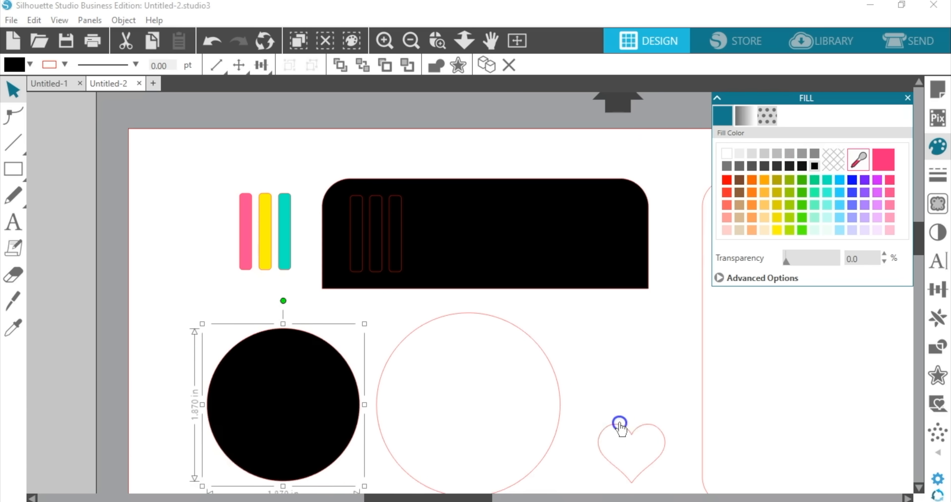
click(618, 428)
click(890, 209)
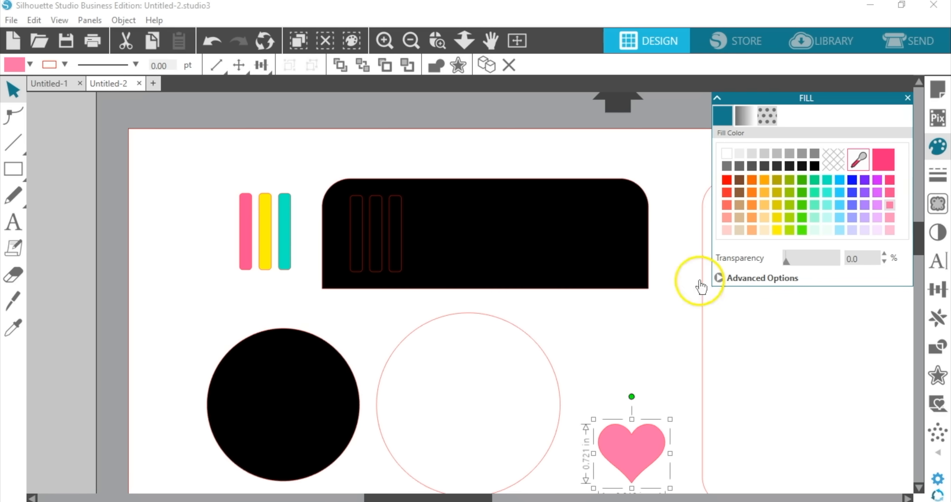
click(554, 363)
click(726, 153)
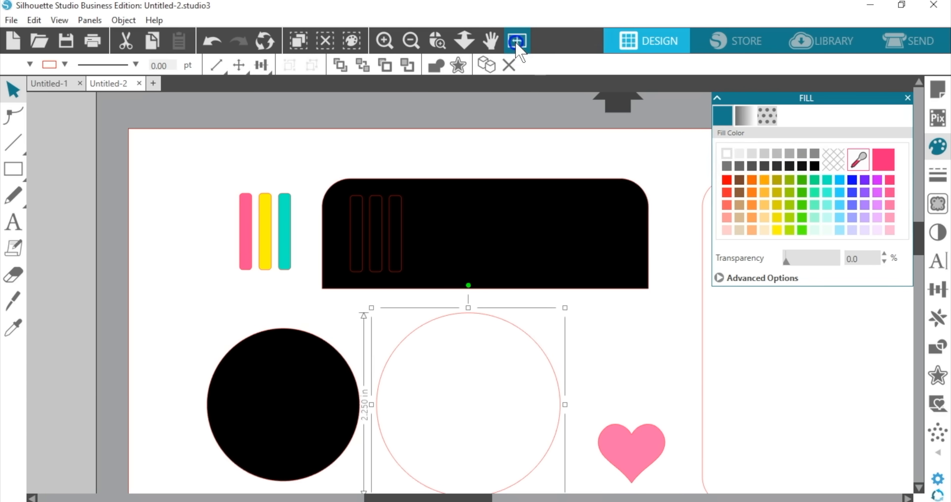
Step: Fill the rounded square and the box template with light tan
click(518, 41)
click(593, 246)
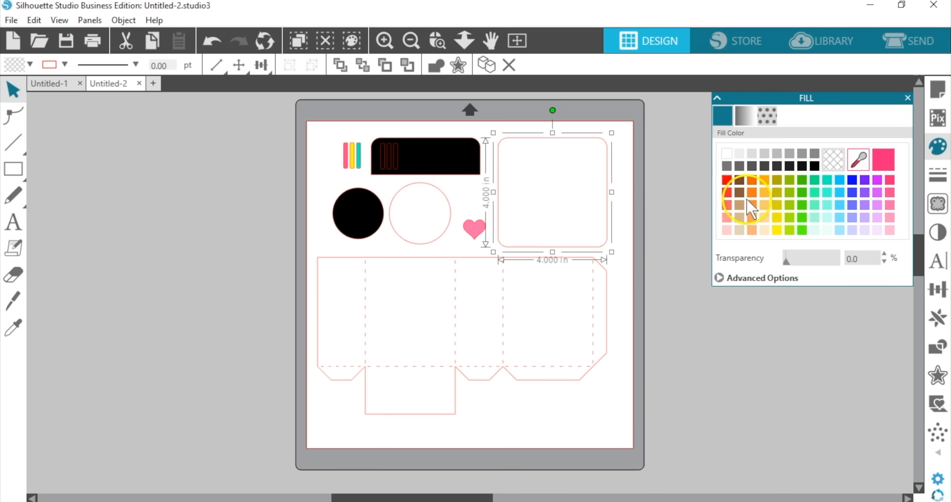
click(739, 234)
click(603, 274)
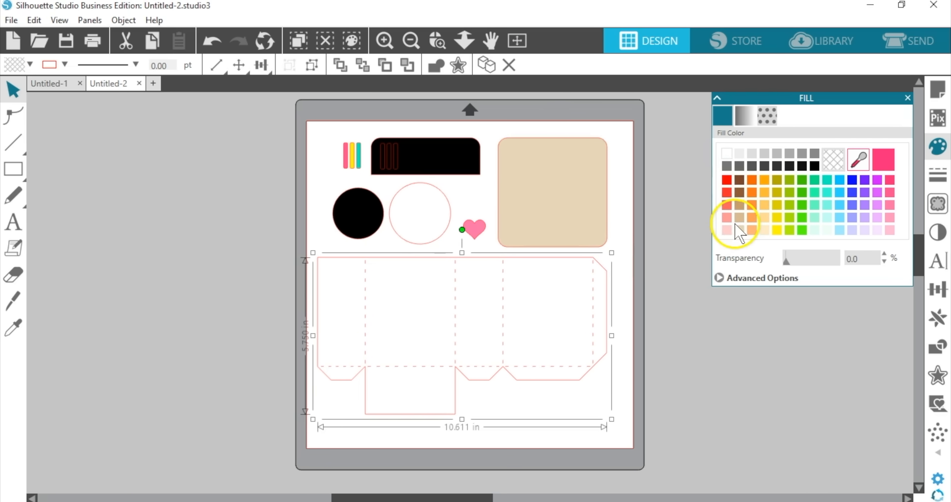
click(740, 231)
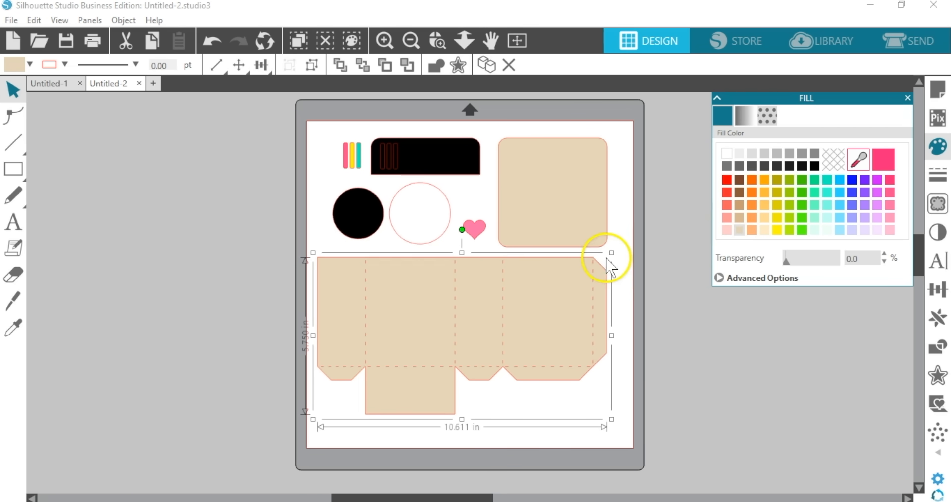
Step: Move the black camera top piece over the tan rounded square and bring it to the front
drag(431, 159, 524, 147)
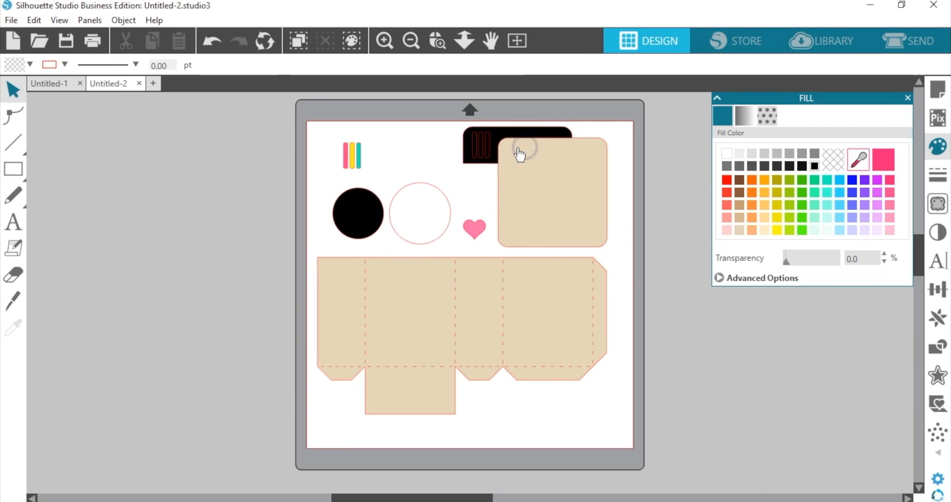
click(473, 151)
drag(473, 150, 479, 156)
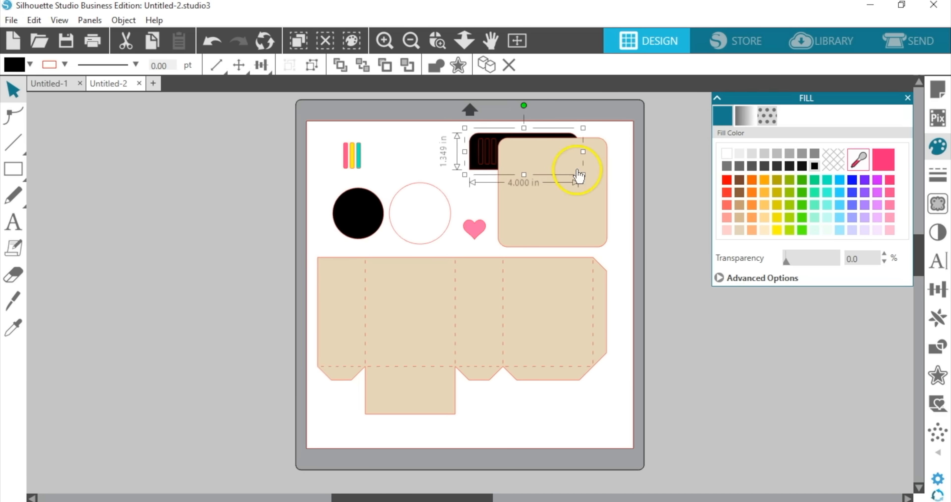
click(340, 65)
Step: Place the black circle on the white circle and center the two on each other
drag(347, 213, 406, 207)
drag(410, 161, 436, 235)
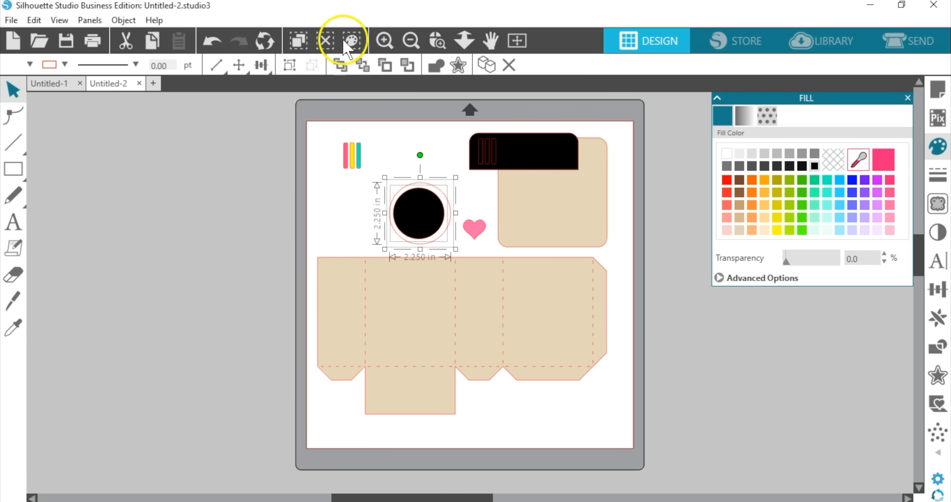
click(261, 65)
click(284, 89)
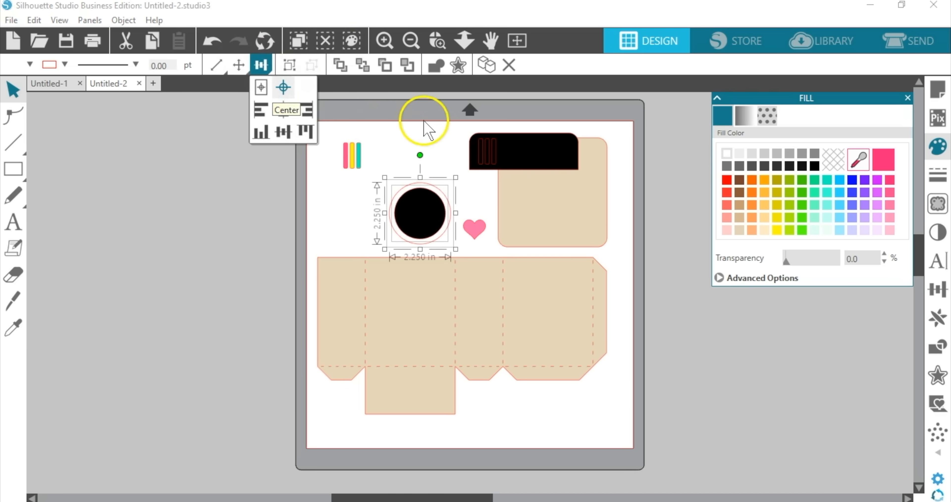
Step: Align the black top piece and the tan rounded square with Align Center
drag(488, 119, 563, 171)
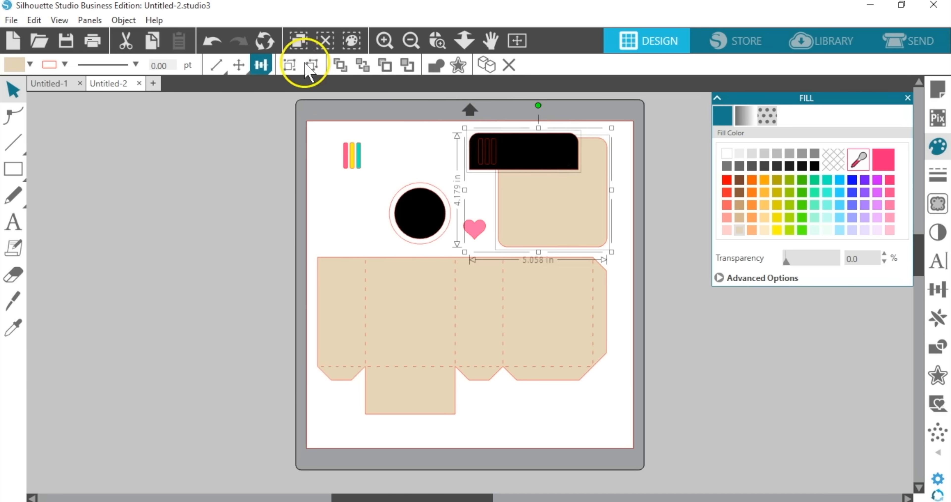
mouse_move(265, 73)
click(285, 107)
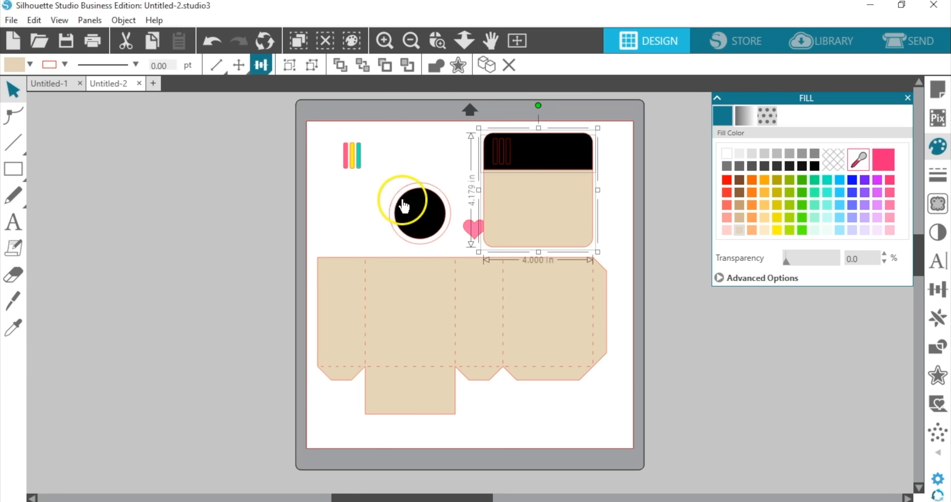
Step: Place the pink heart at the right end of the black top piece and bring it to the front
drag(472, 227, 517, 170)
drag(590, 152, 593, 153)
click(340, 66)
drag(602, 155, 578, 163)
click(444, 155)
Step: Layer the two circles in front of the tan square with Align Center, and nudge the heart slightly upward
drag(423, 214, 533, 204)
click(339, 67)
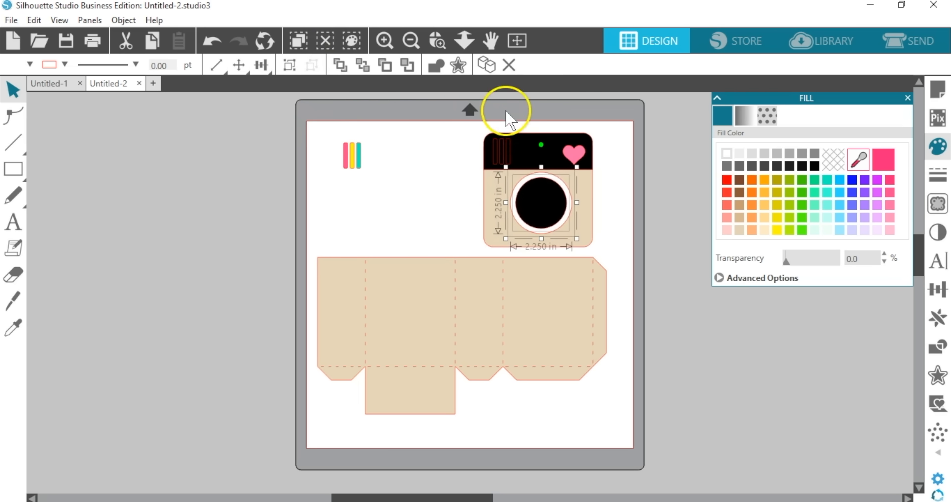
drag(506, 110, 538, 179)
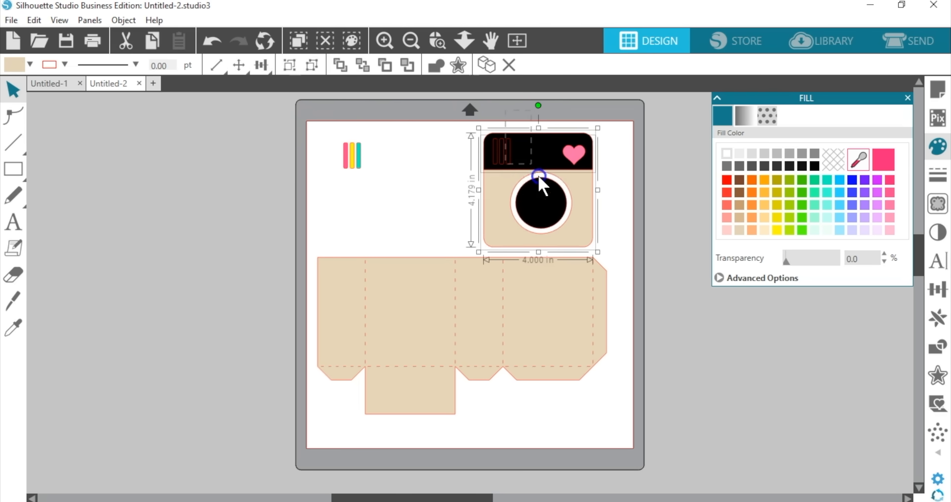
click(266, 66)
click(283, 110)
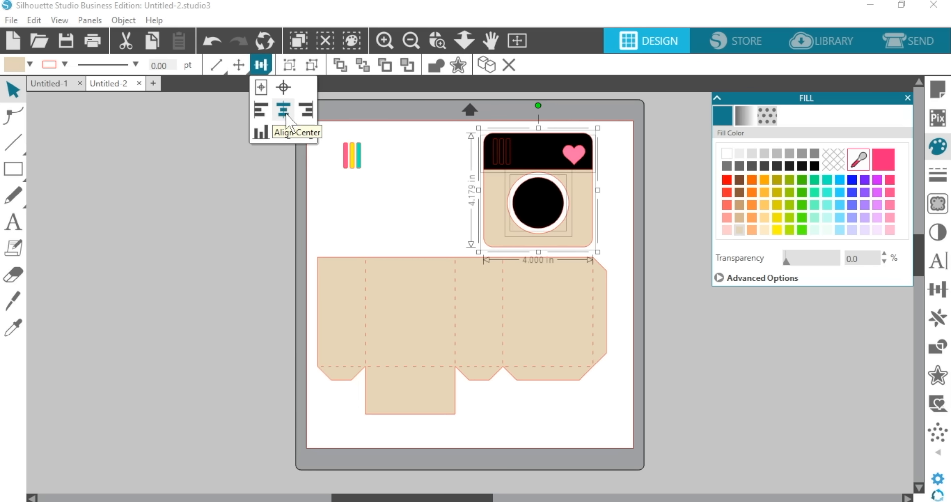
click(628, 160)
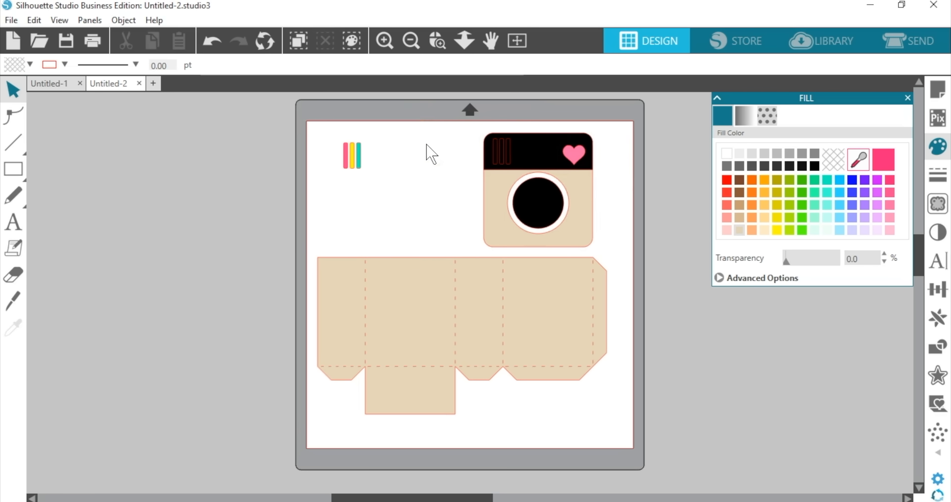
click(572, 152)
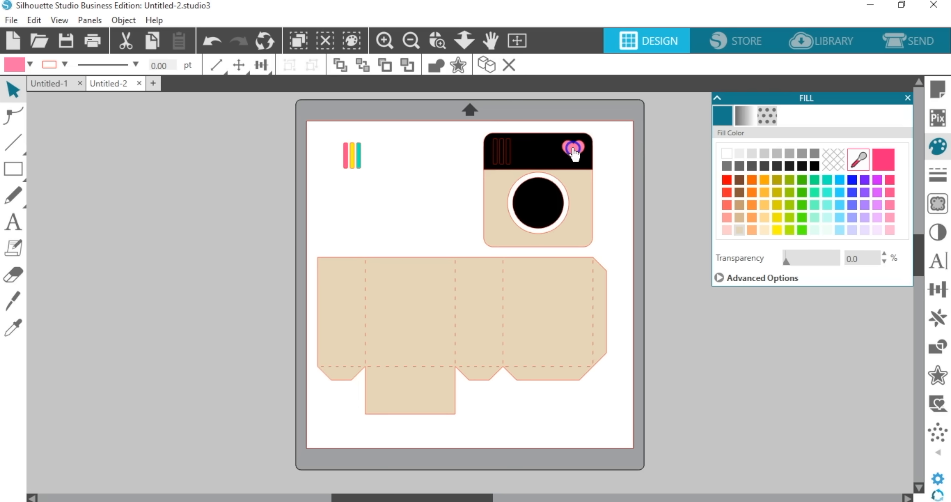
click(575, 149)
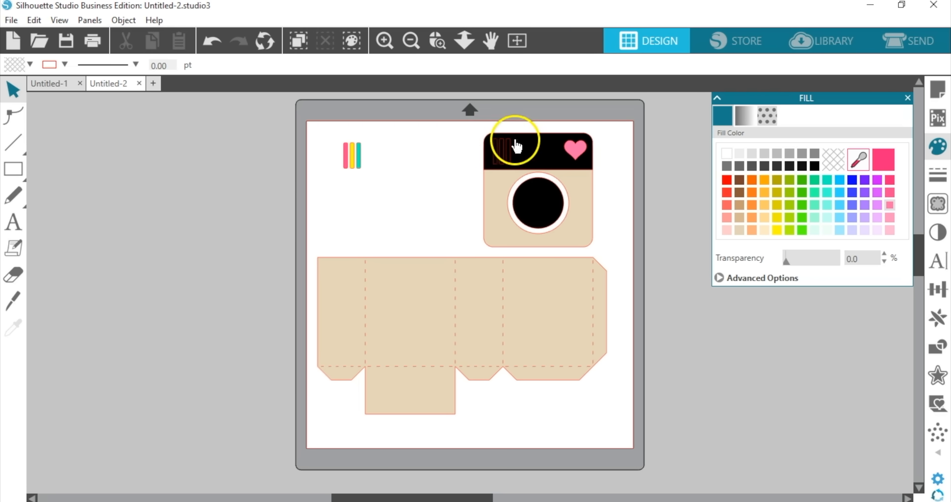
Step: Move the black top piece, both circles, the heart and the three coloured bars off the page into the grey area
drag(533, 141, 205, 113)
drag(538, 212, 250, 180)
drag(536, 200, 192, 174)
mouse_move(574, 152)
mouse_down()
mouse_move(254, 217)
mouse_move(251, 239)
mouse_up()
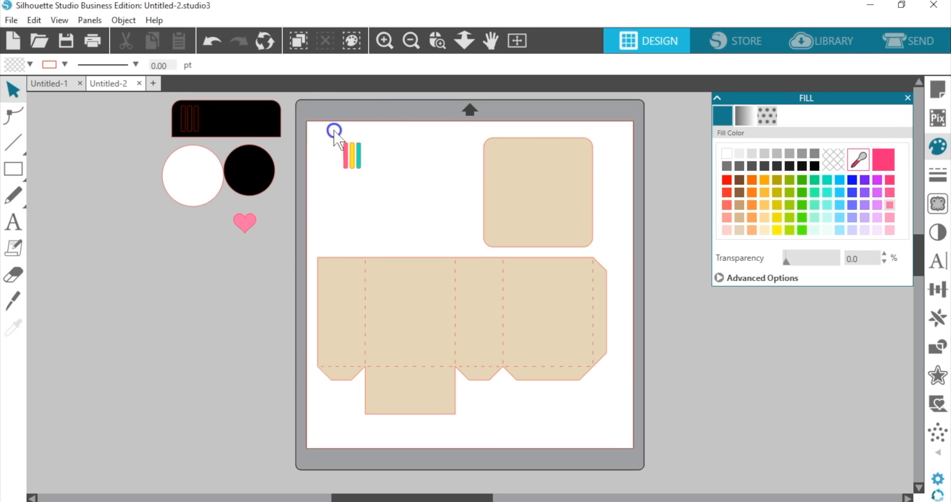
drag(334, 132, 378, 179)
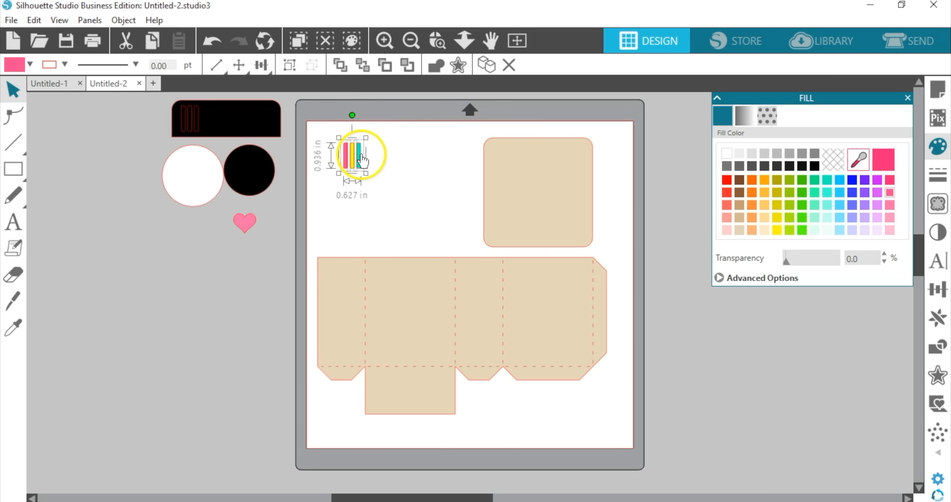
drag(360, 157, 228, 234)
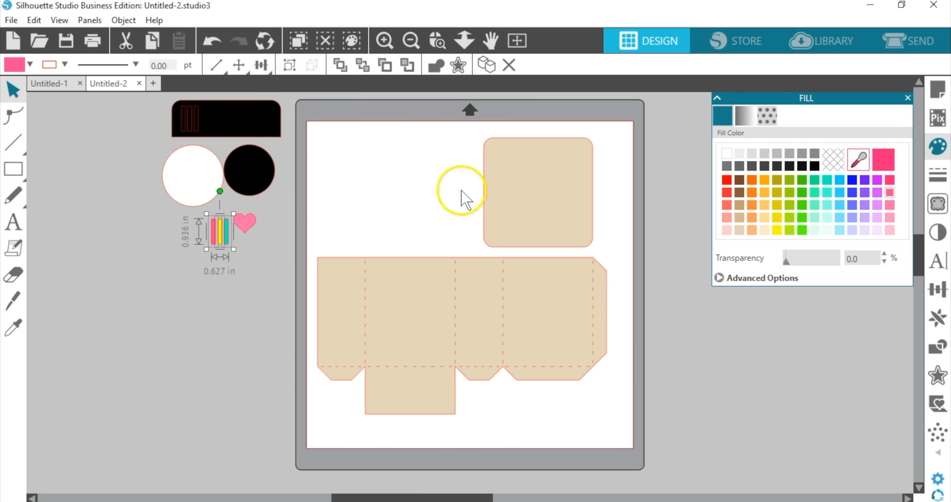
Step: Move the tan box template off the page, below the other parked pieces
mouse_move(495, 289)
mouse_down()
mouse_move(387, 339)
mouse_move(199, 282)
mouse_move(177, 291)
mouse_up()
click(546, 226)
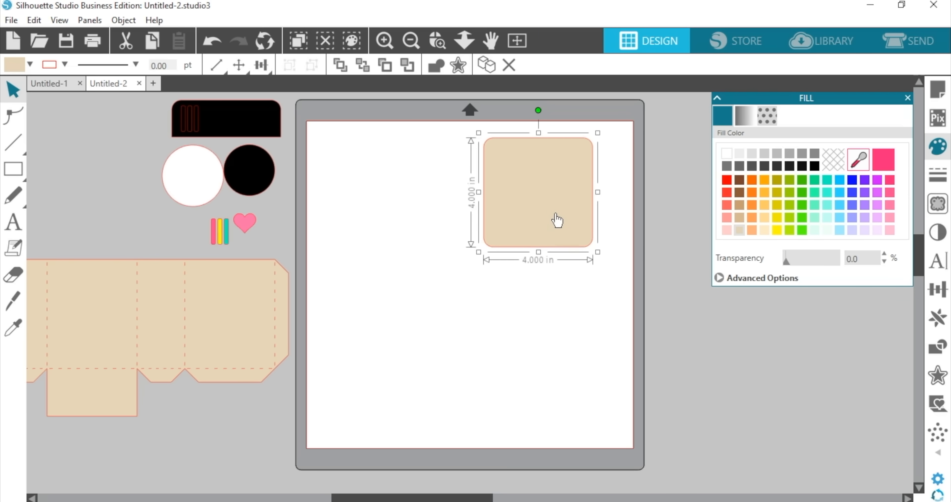
drag(130, 357, 208, 300)
Step: Park one copy of the tan rounded square off the page and arrange the other above the box template on the page
drag(550, 212, 436, 234)
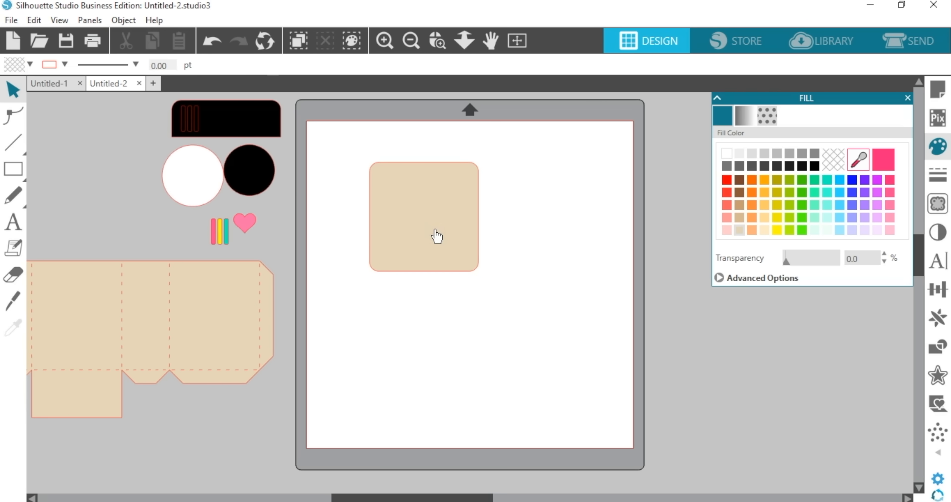
drag(436, 233, 92, 189)
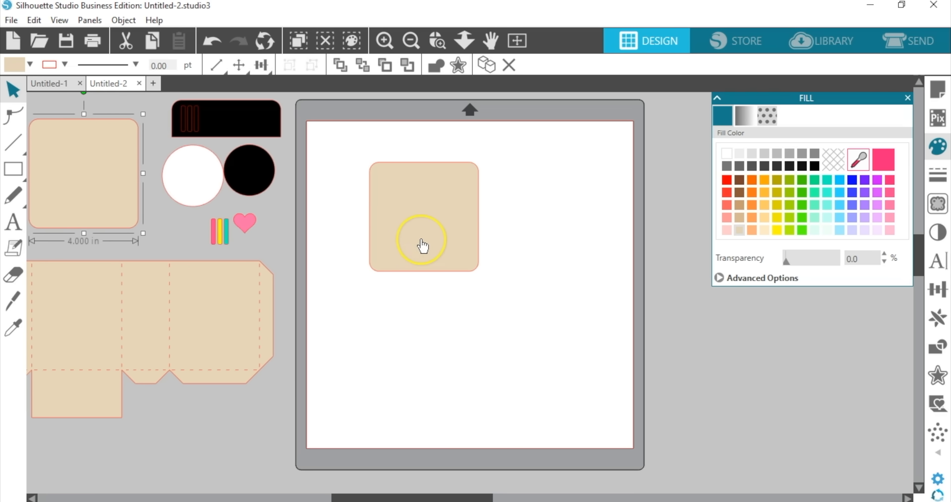
drag(424, 246, 364, 207)
drag(209, 310, 495, 293)
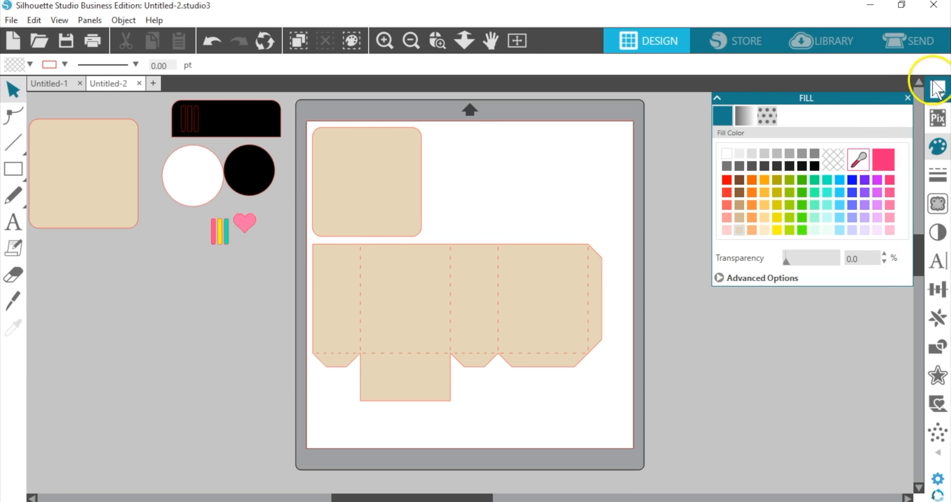
Step: Open the page setup and check the page size and cutting mat settings
click(938, 89)
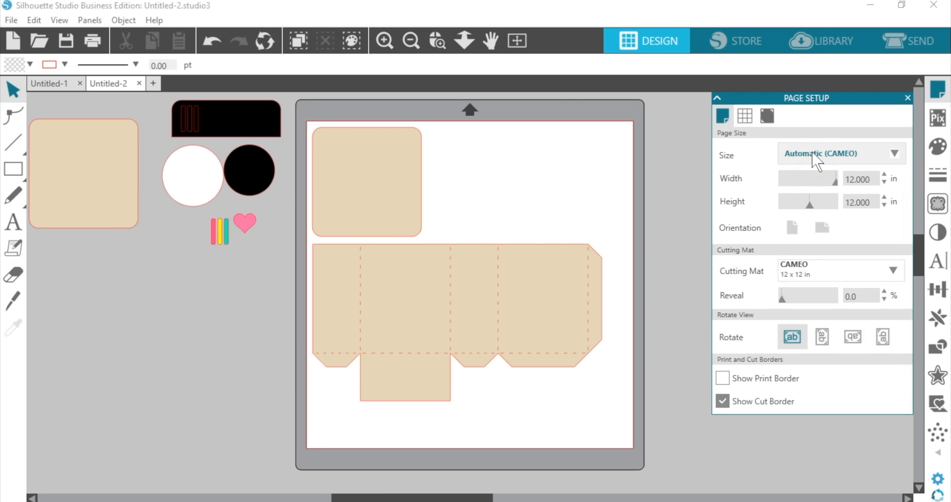
click(807, 273)
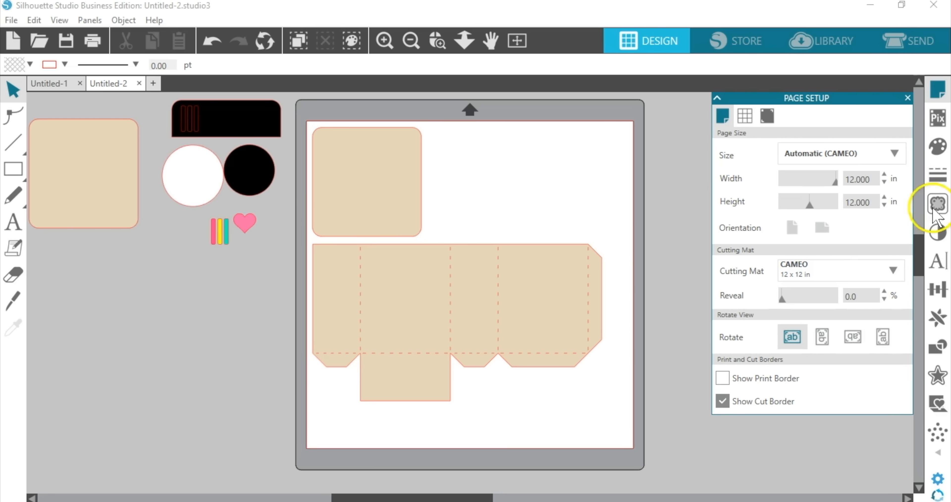
Step: Go to the send settings and set the tan rounded square to Cut
click(913, 47)
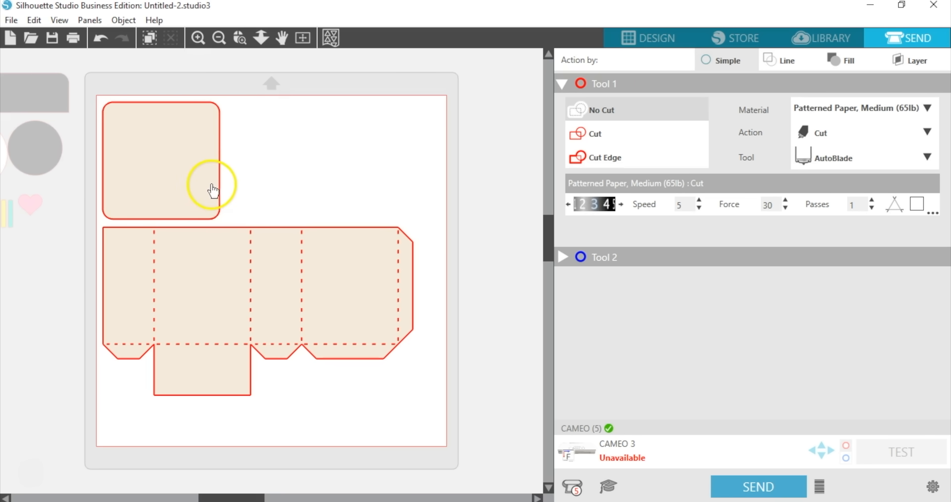
click(219, 178)
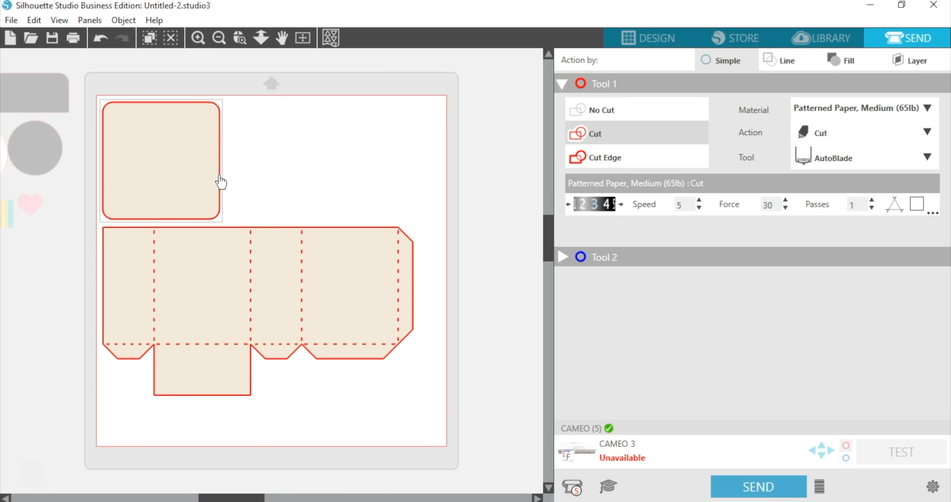
click(604, 108)
click(602, 135)
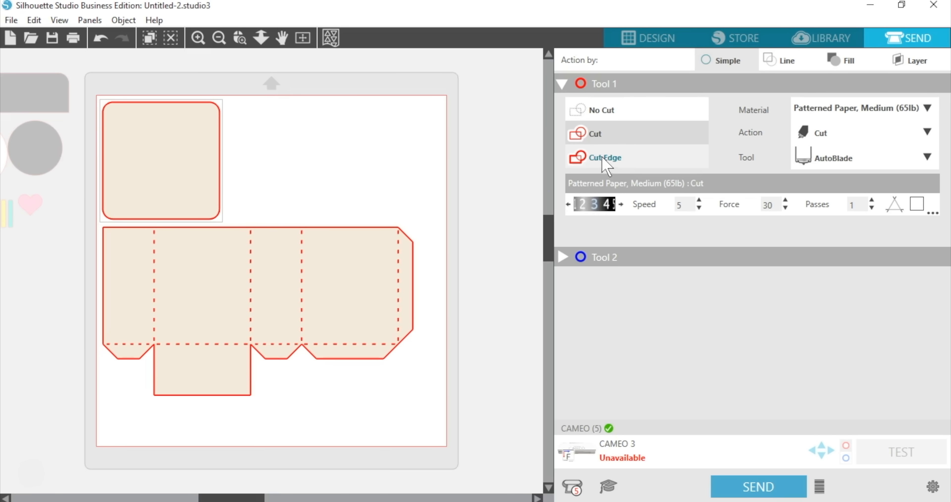
click(321, 132)
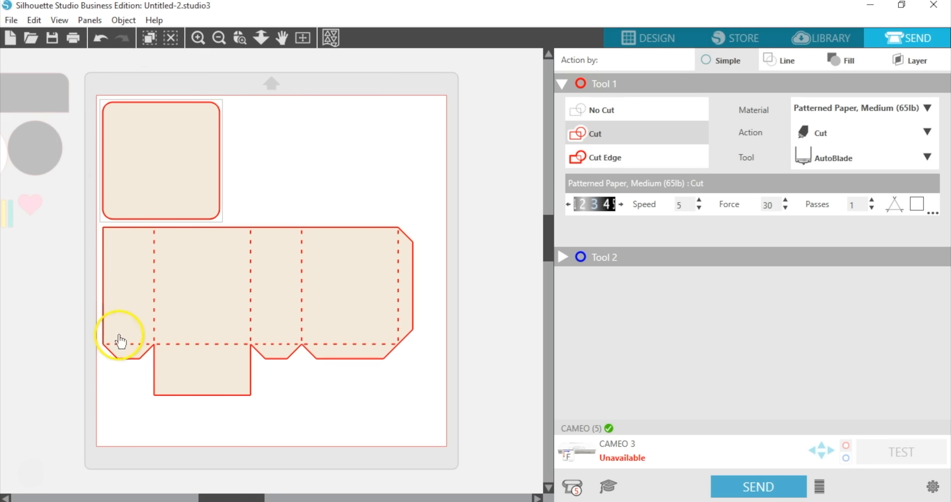
Step: Review the material list for Tool 1 and leave the material on Patterned Paper, Medium (65lb)
drag(223, 496, 214, 496)
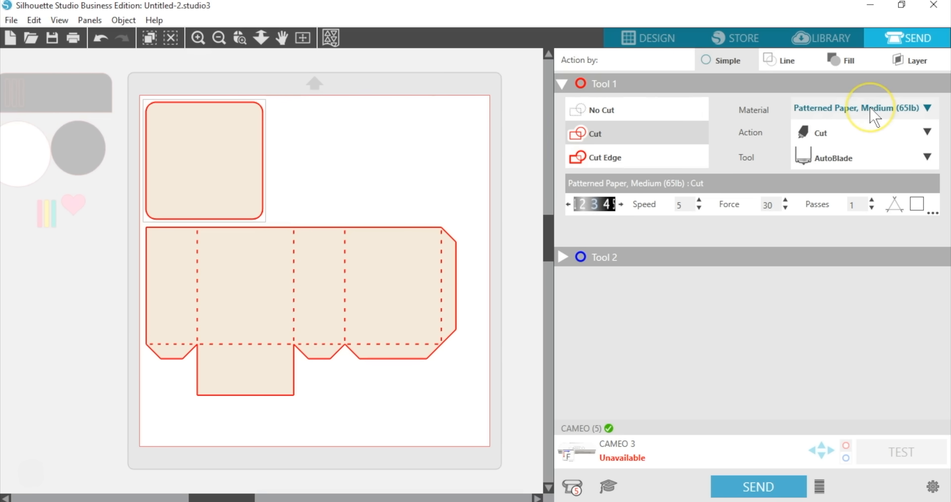
click(882, 108)
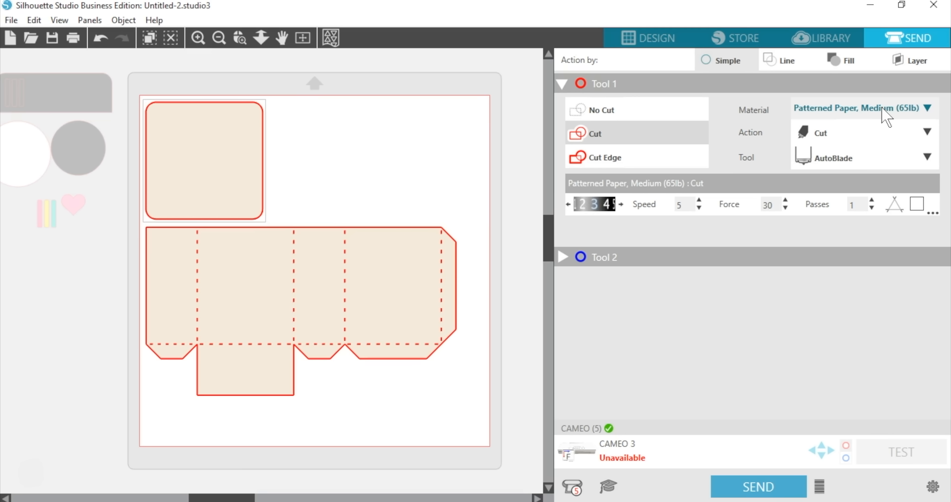
click(882, 108)
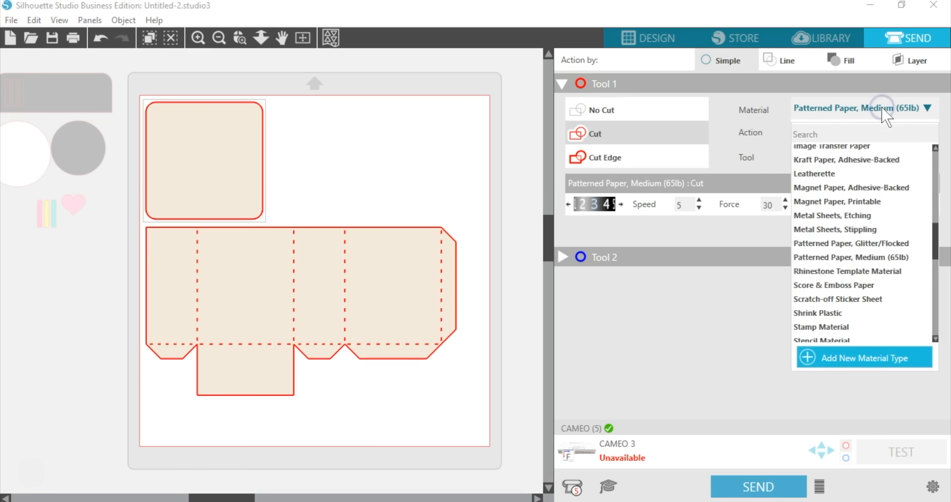
click(927, 107)
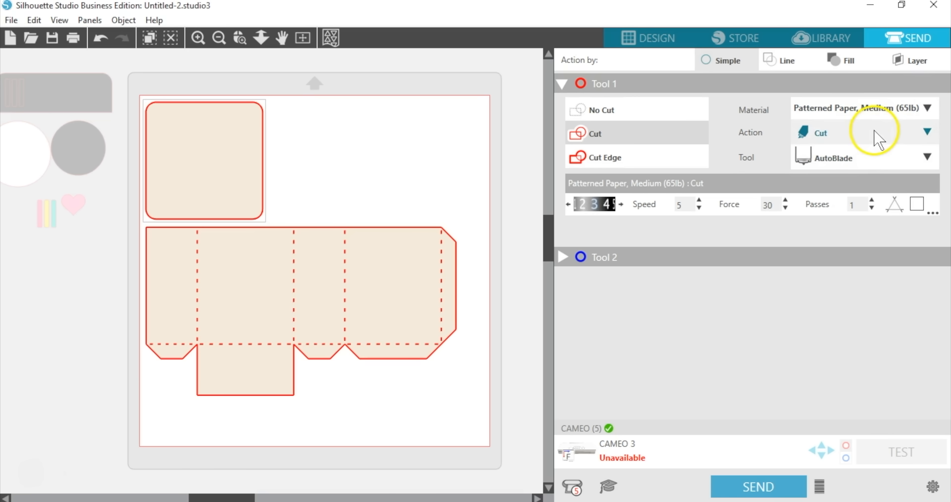
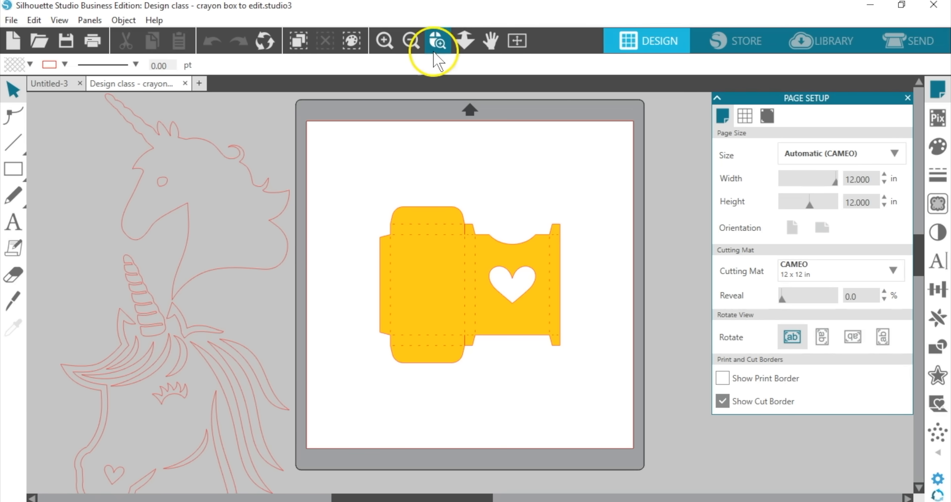
Step: Close the page setup and ungroup the yellow crayon box template
click(439, 43)
drag(339, 181, 615, 394)
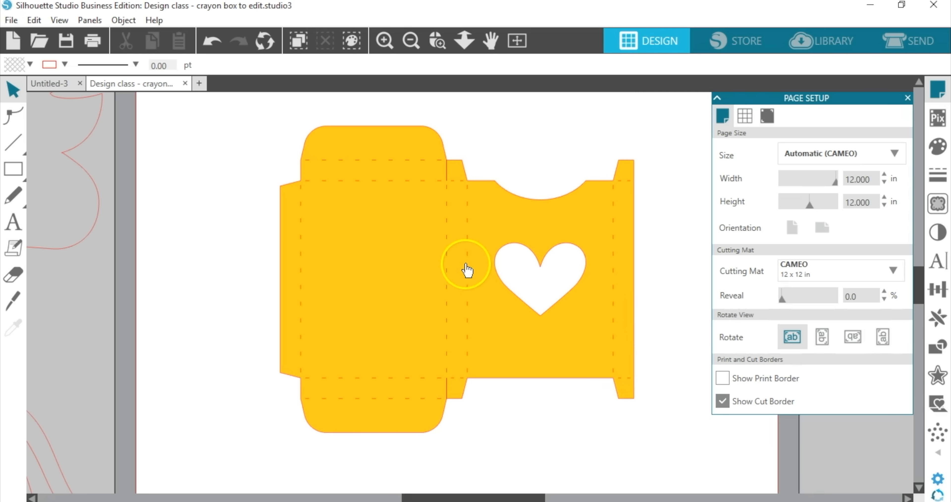
click(908, 97)
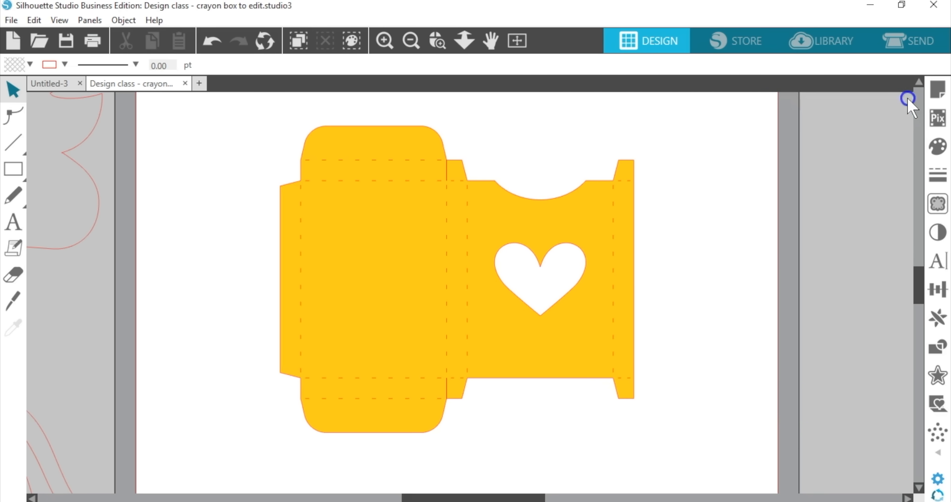
mouse_move(587, 213)
mouse_down()
mouse_move(769, 191)
mouse_move(843, 204)
mouse_move(828, 183)
mouse_move(806, 200)
mouse_move(856, 195)
mouse_move(835, 235)
mouse_move(832, 199)
mouse_move(849, 194)
mouse_move(786, 265)
mouse_move(845, 202)
mouse_move(771, 214)
mouse_move(575, 208)
mouse_up()
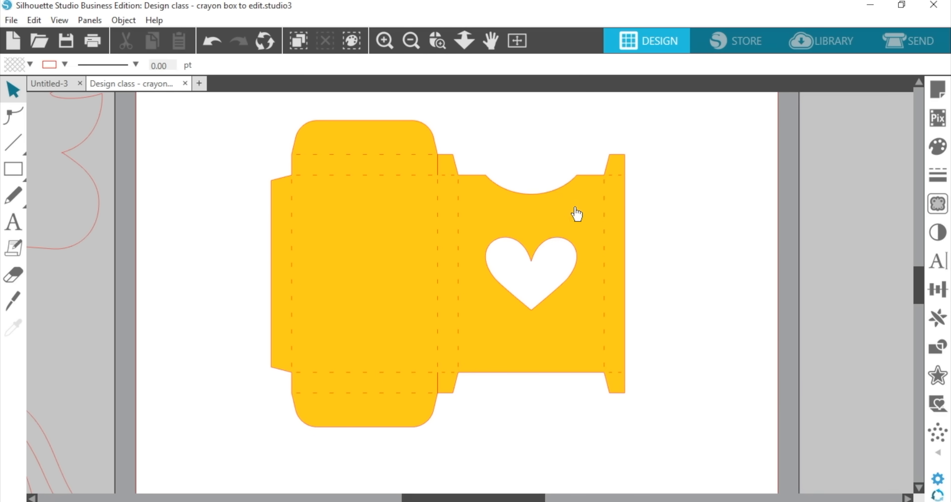
click(493, 204)
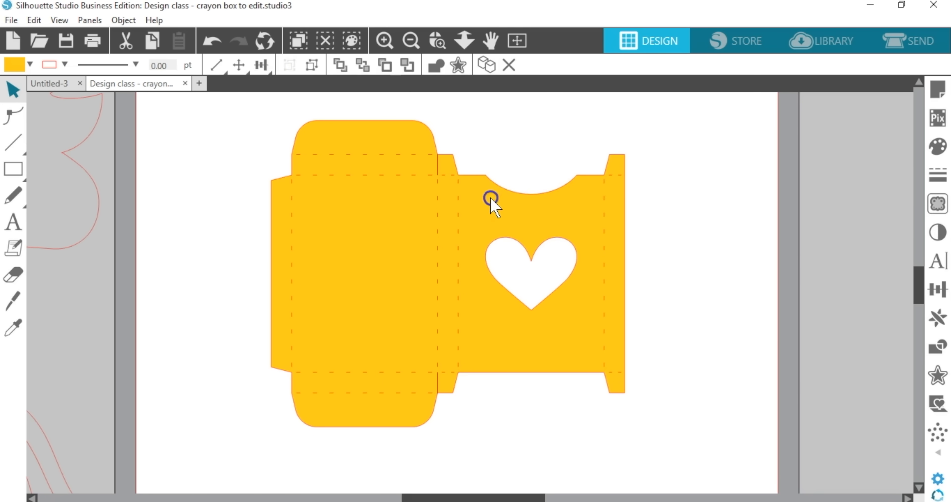
click(312, 67)
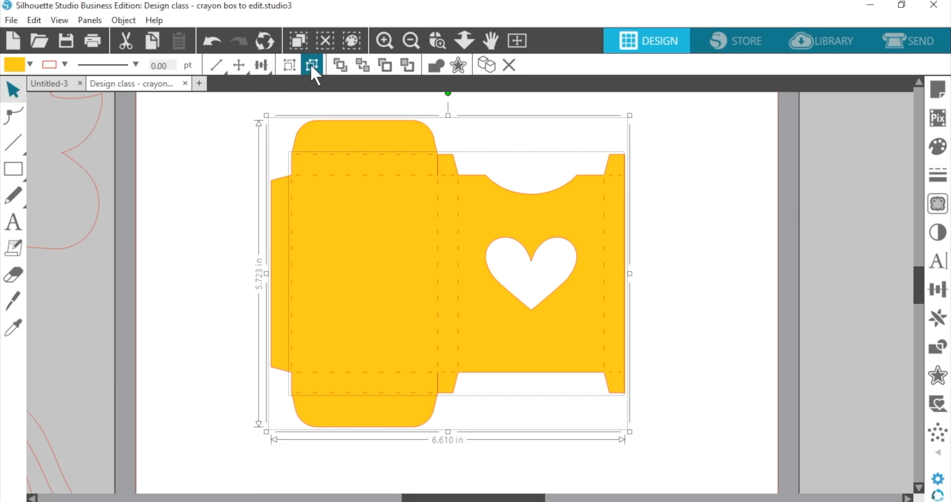
click(312, 66)
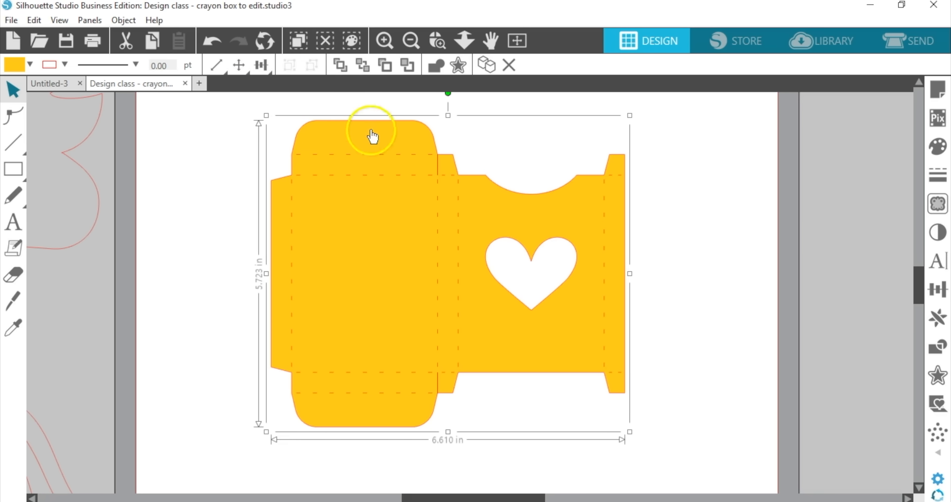
drag(732, 158, 554, 271)
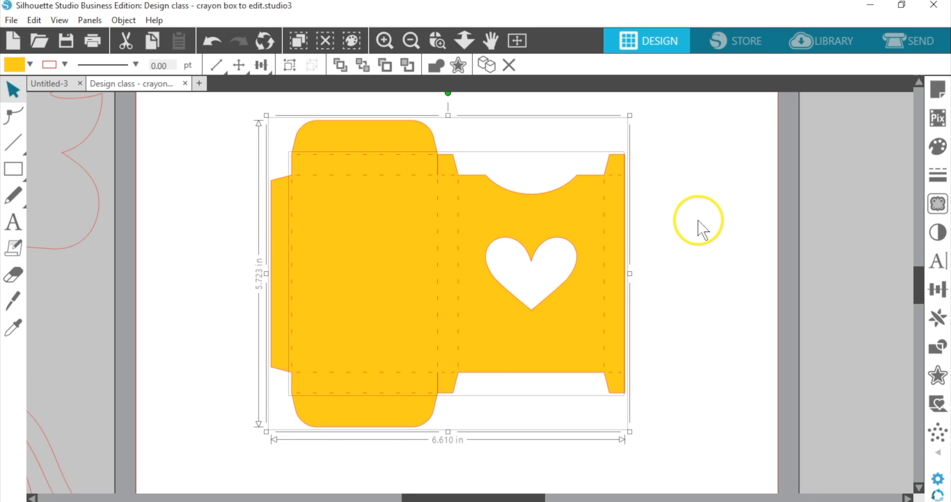
click(554, 169)
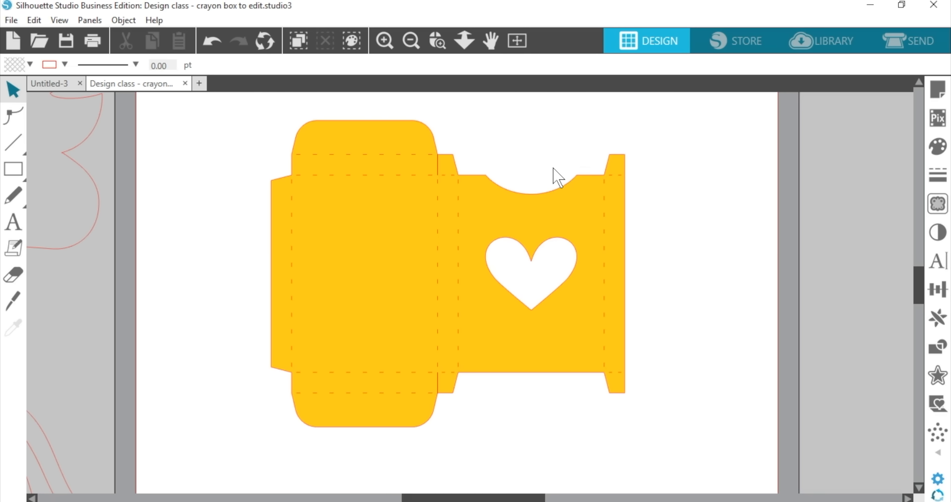
Step: Release the compound path of the yellow box and move the separated heart off the page
click(551, 206)
click(551, 207)
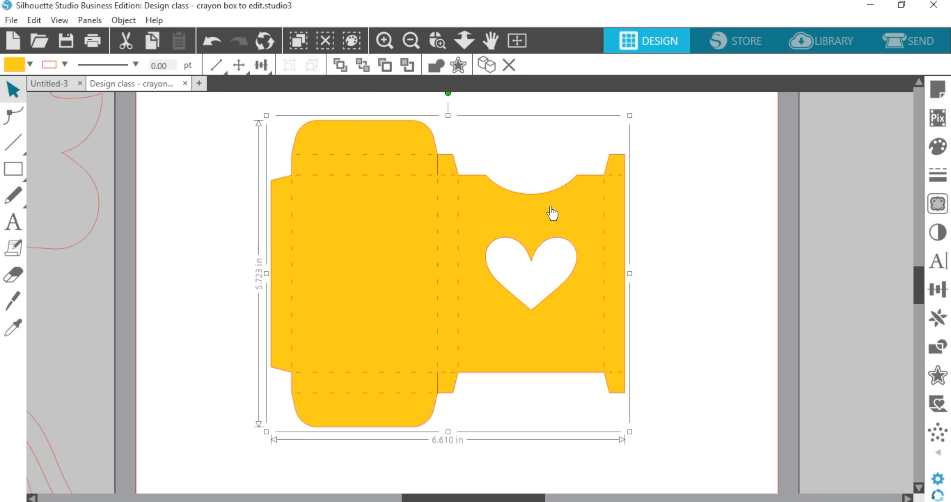
click(549, 203)
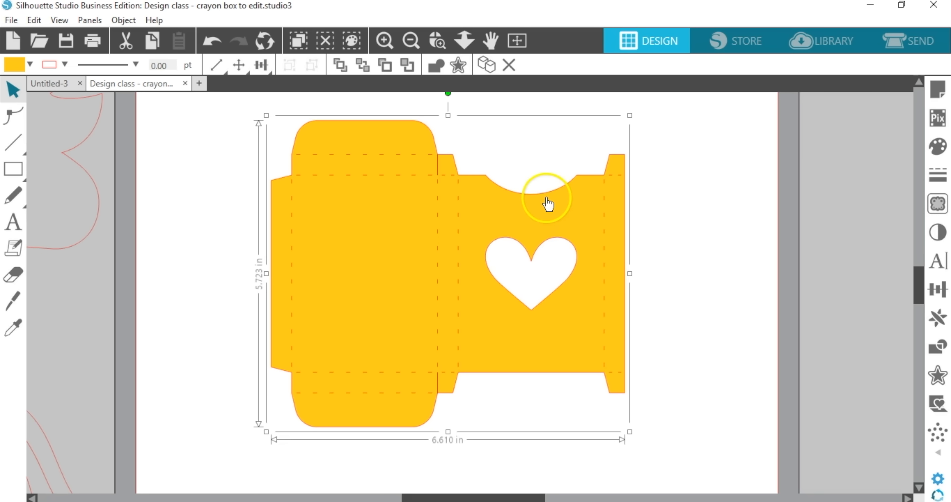
right_click(548, 204)
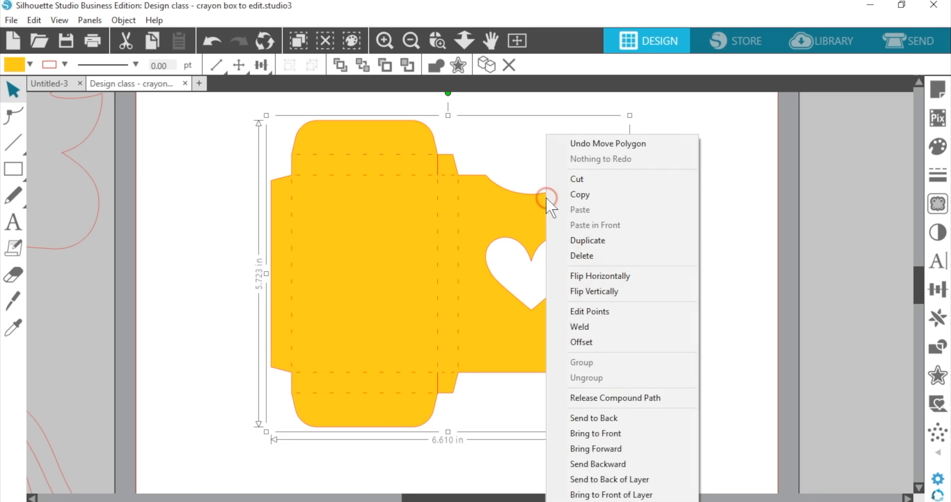
click(621, 400)
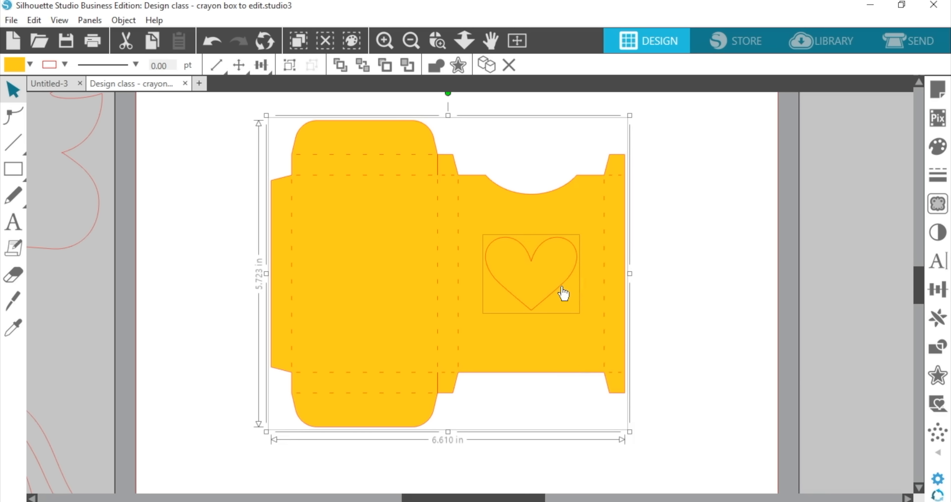
click(690, 236)
drag(513, 294, 851, 189)
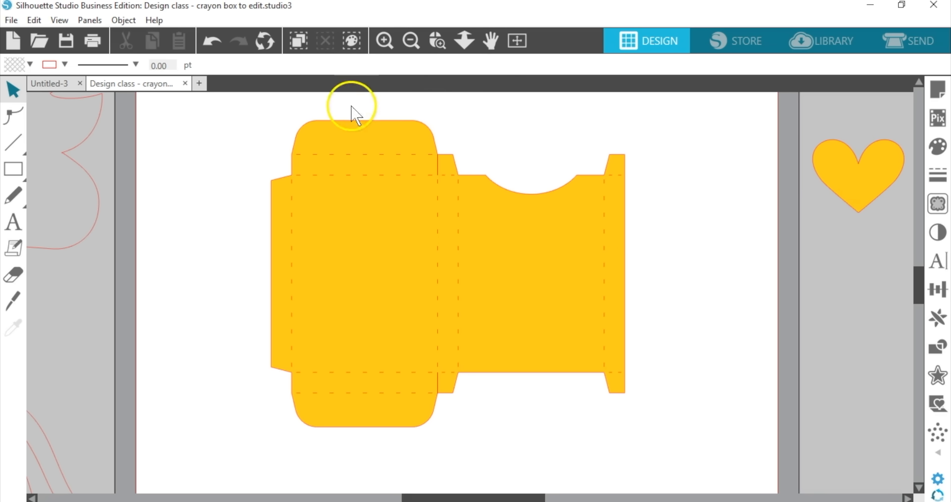
Step: Group the yellow box outline with its dashed fold lines, leaving the heart out
drag(232, 121, 613, 417)
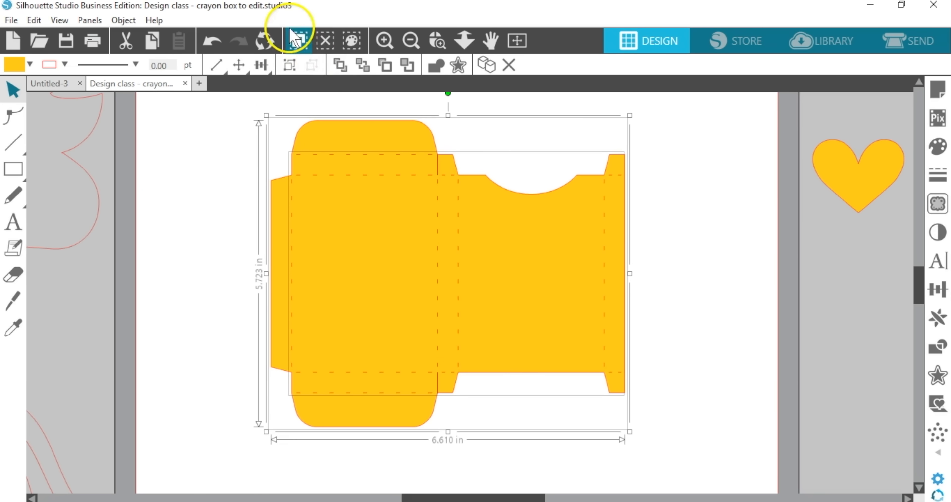
click(287, 70)
click(287, 67)
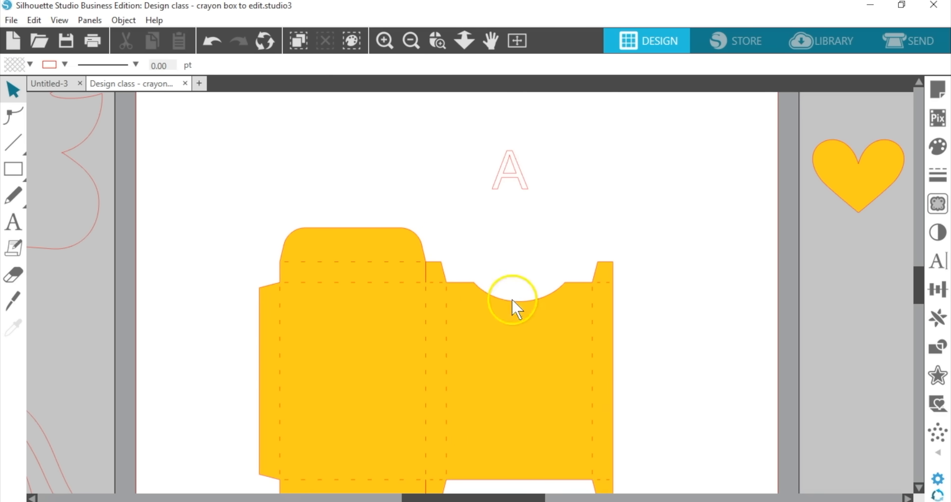
Step: Try the letter A on the box's front panel, and park it off the page below the heart
drag(508, 333, 491, 234)
drag(505, 178, 503, 270)
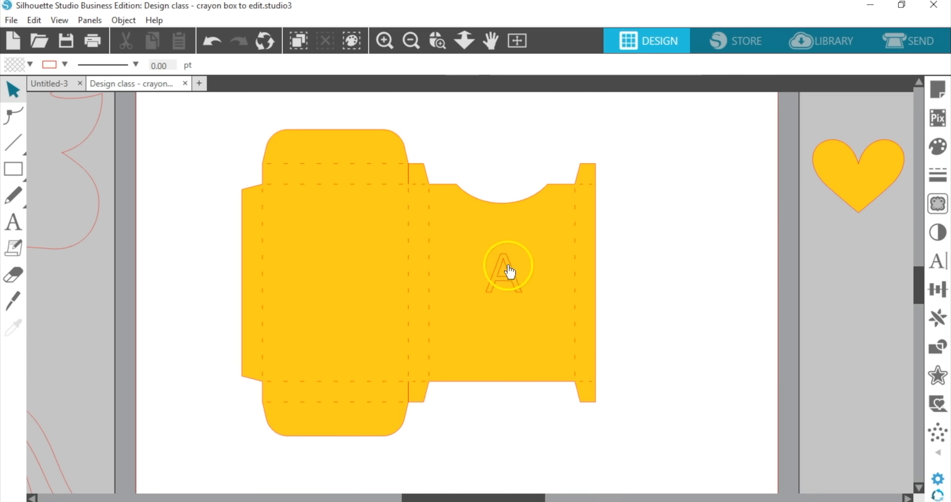
drag(504, 278, 875, 285)
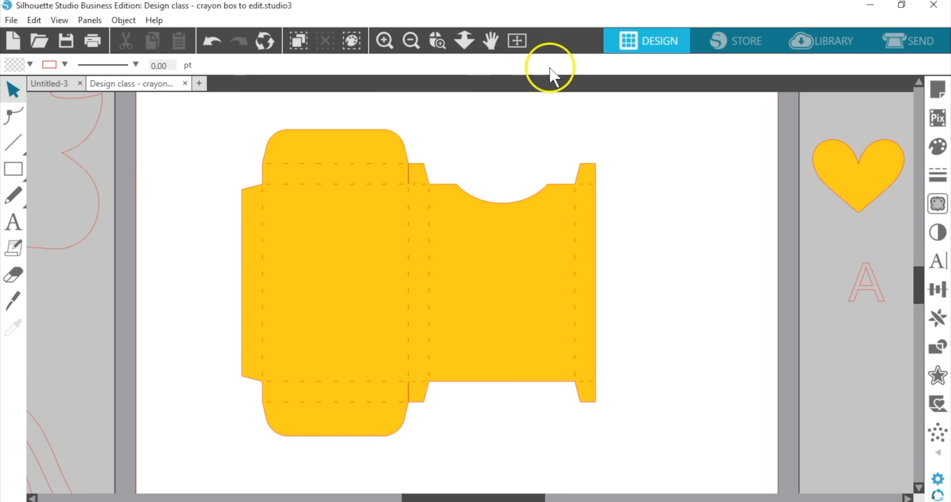
Step: Place the simple unicorn head outline on the page and move the crayon box to the page's lower half
click(517, 40)
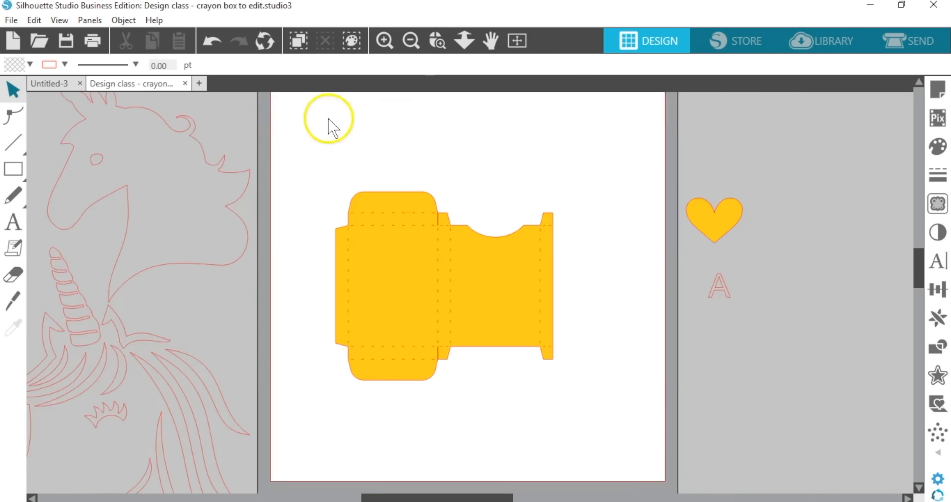
drag(278, 159, 535, 180)
drag(382, 212, 361, 303)
click(463, 209)
drag(464, 214, 467, 222)
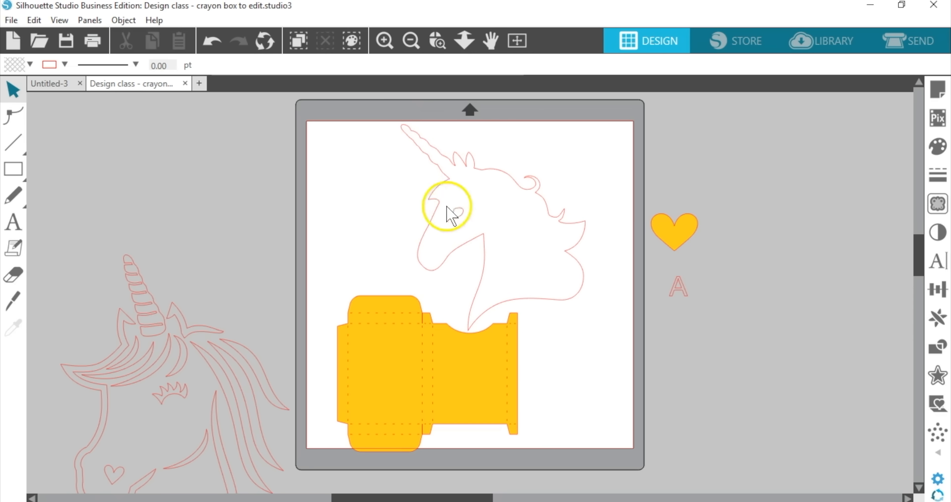
Step: Scale the unicorn head down proportionally to about 2.64 by 2.95 in and place it above the crayon box
click(533, 188)
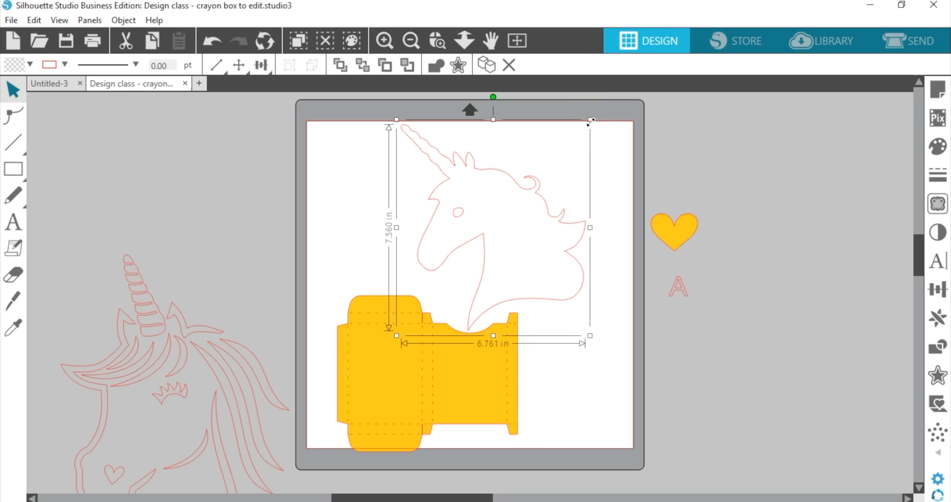
drag(590, 119, 478, 245)
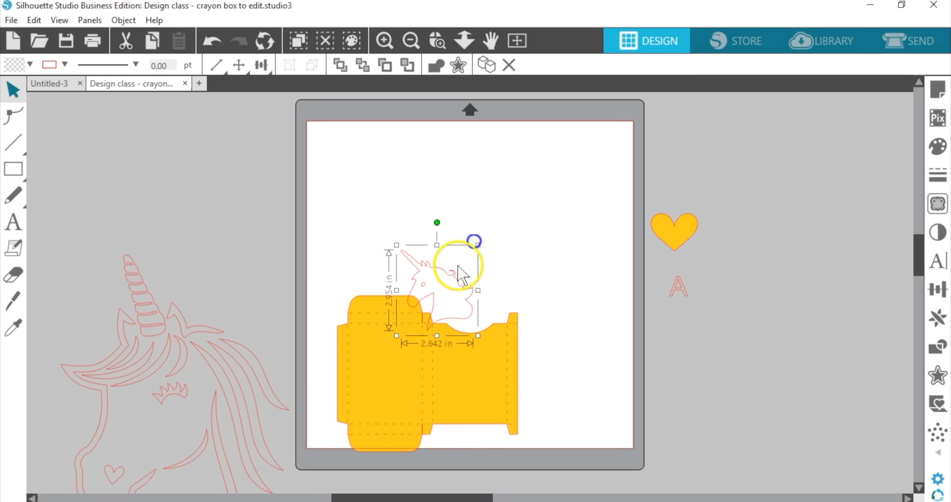
drag(446, 271, 459, 193)
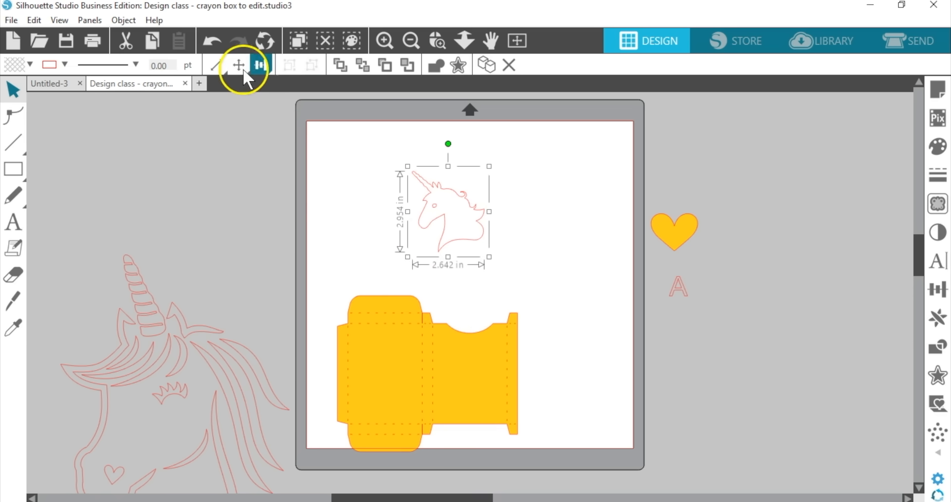
Step: Set the unicorn head's width to 2 in with the aspect ratio locked
click(216, 66)
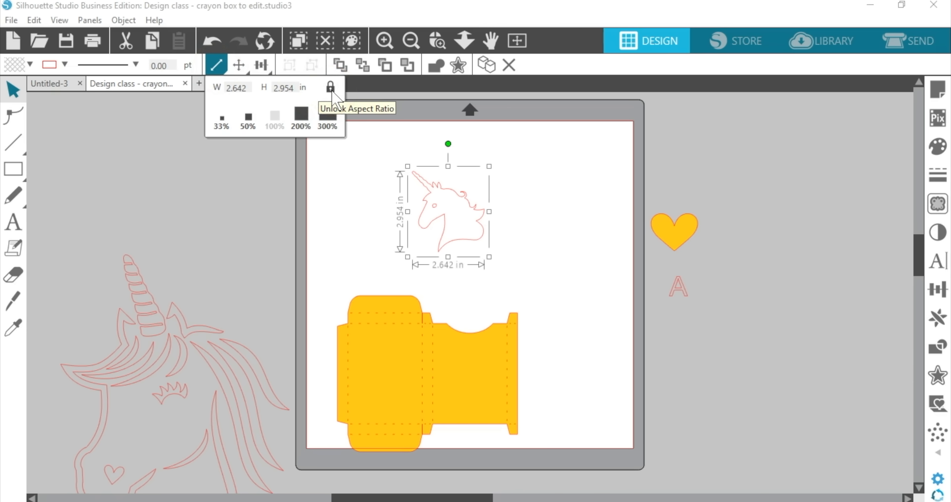
click(250, 88)
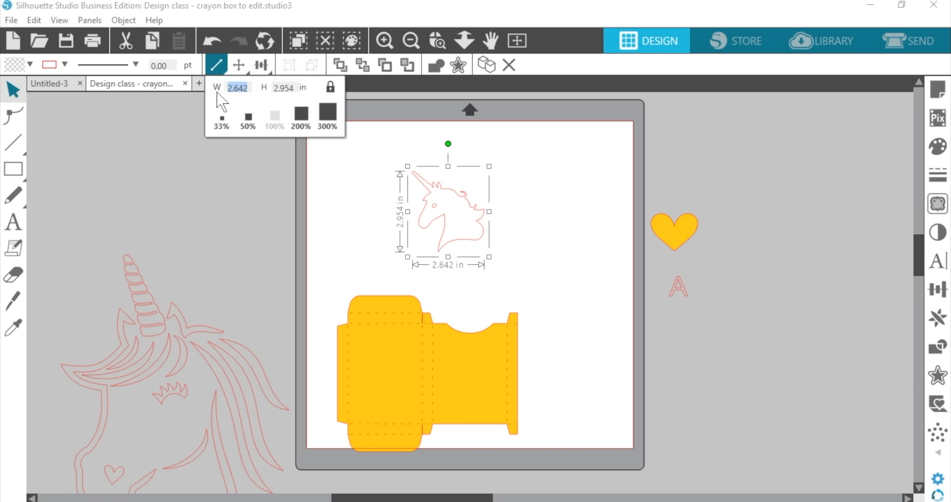
text(2)
key(Return)
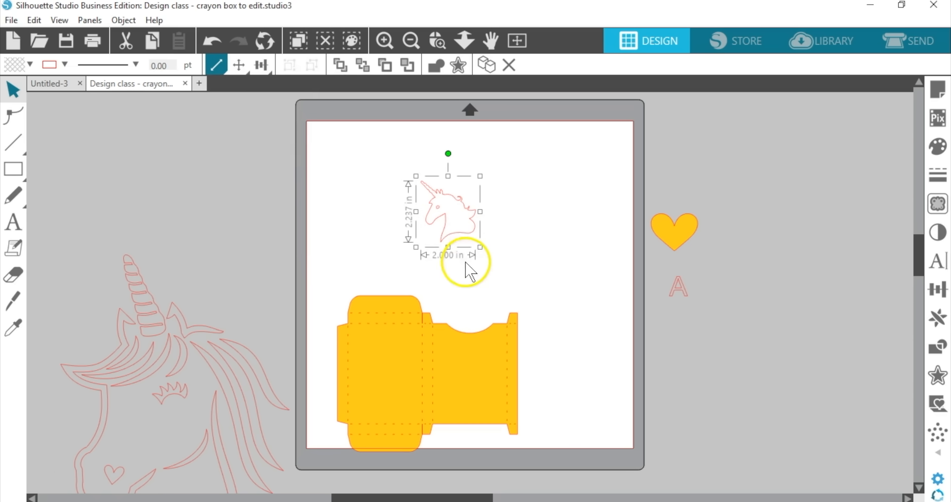
Step: Move the crayon box so its front panel sits behind the unicorn head, and place a copy of the box directly below
drag(448, 349, 428, 175)
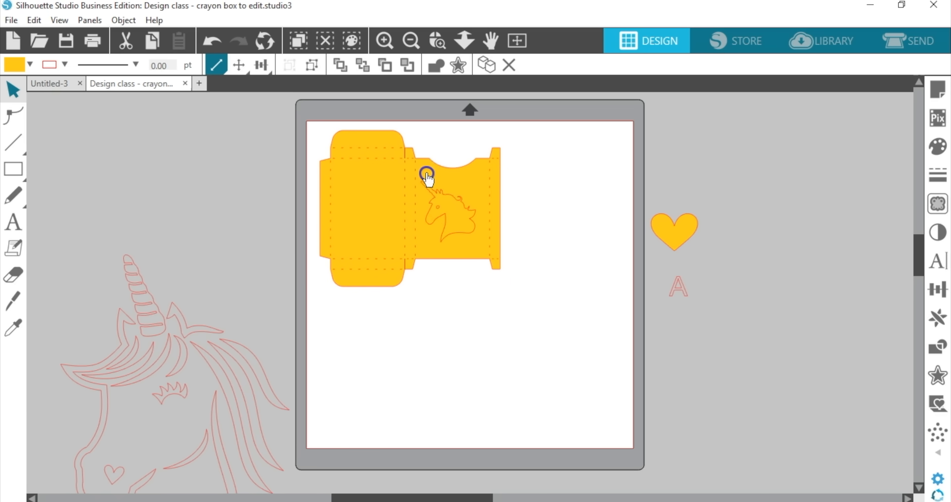
key(Escape)
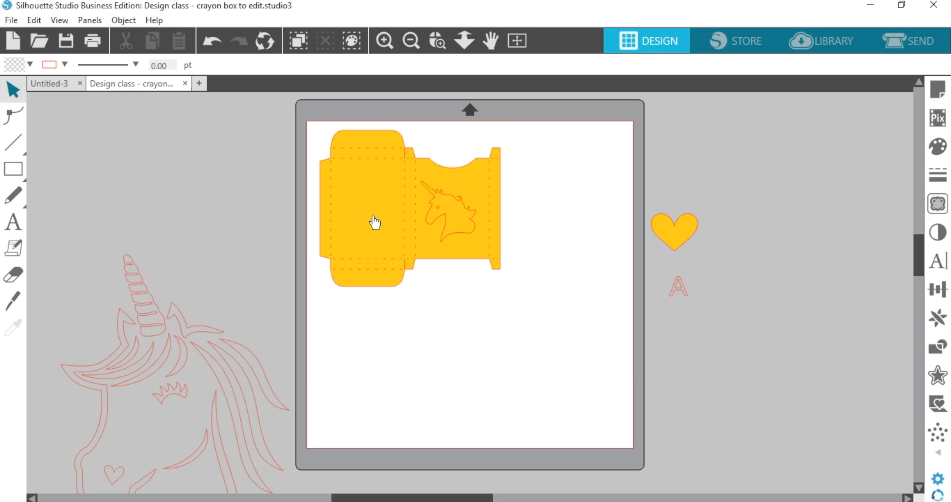
drag(374, 218, 372, 377)
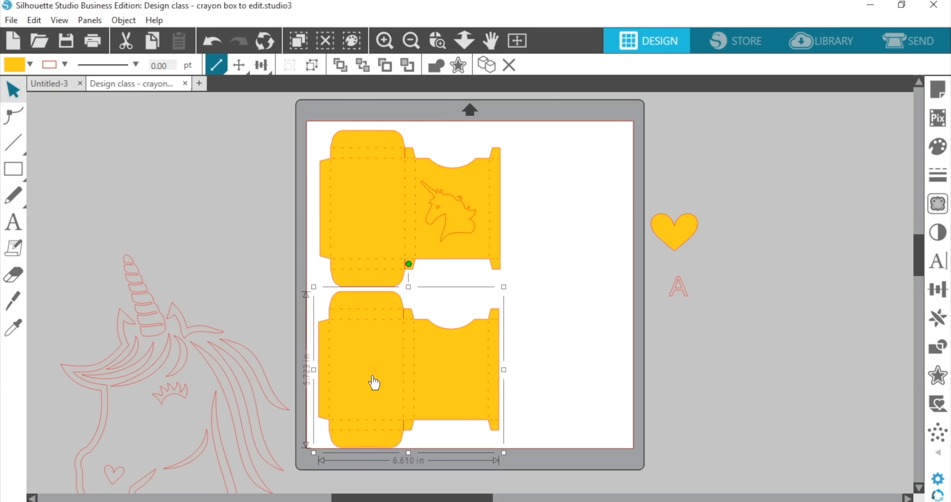
Step: Shift the detailed unicorn head upward beside the page and scale it down proportionally to about 1.86 by 2.41 in
drag(153, 340, 164, 202)
click(168, 229)
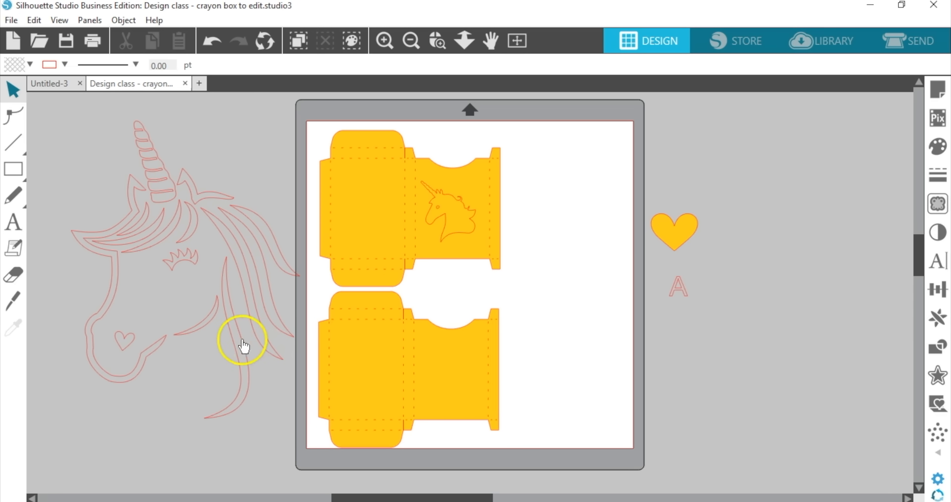
click(136, 139)
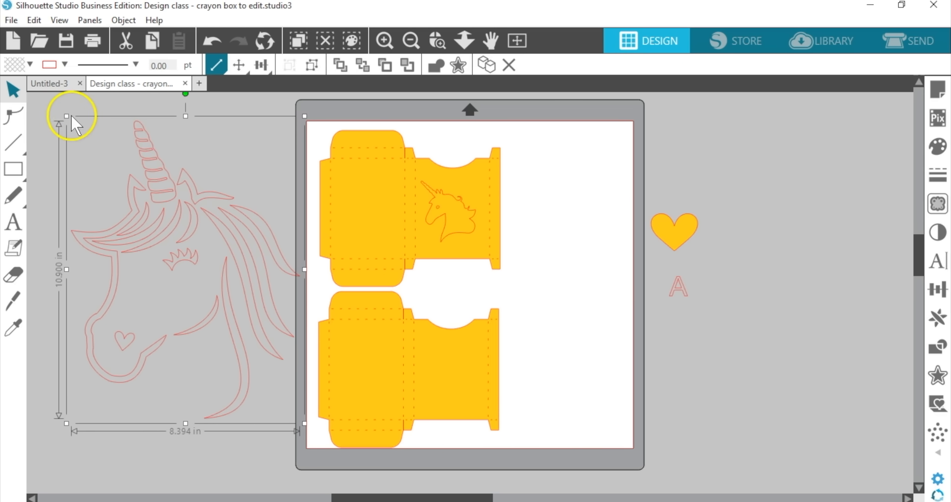
drag(66, 116, 234, 359)
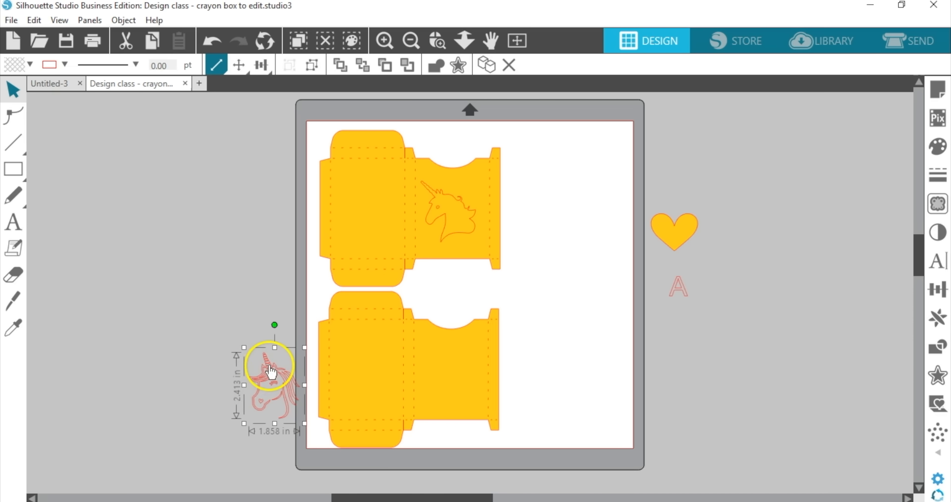
Step: Bring the small detailed unicorn head in front of the lower crayon box and place it on the box's front panel
drag(269, 369, 498, 341)
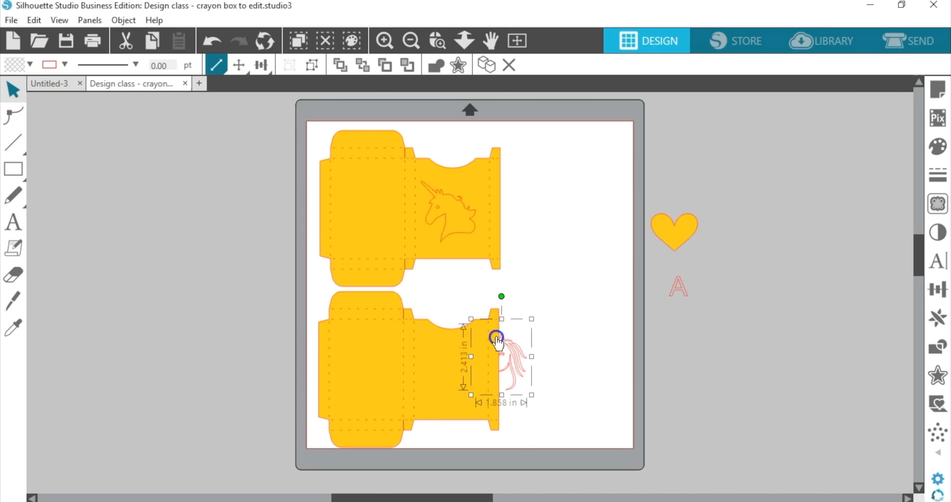
click(340, 66)
click(341, 66)
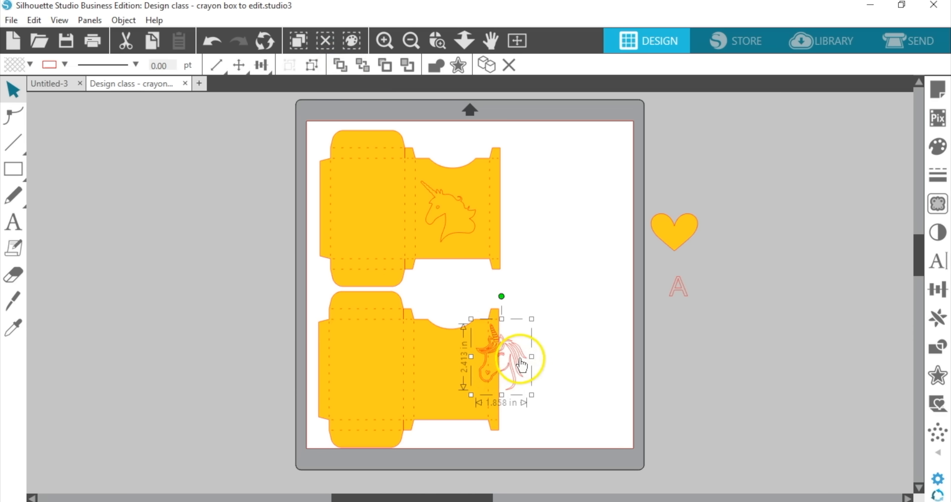
drag(521, 364, 470, 380)
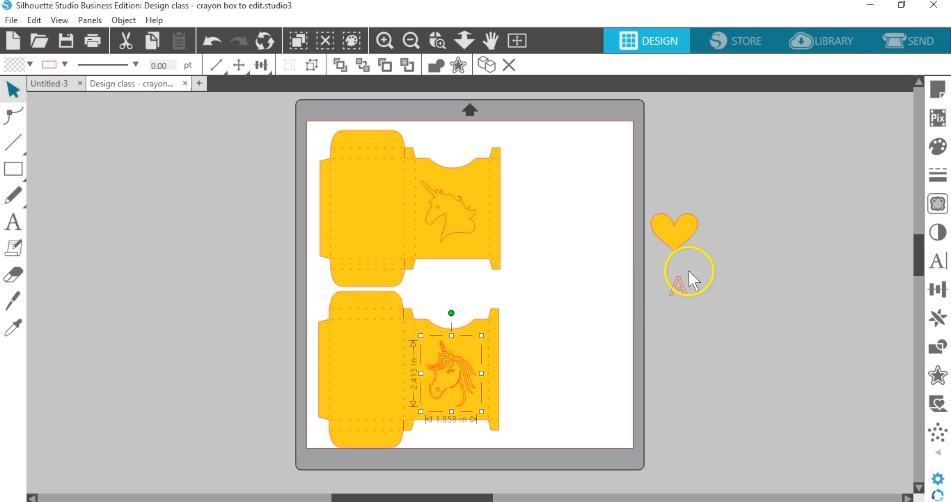
Step: Place the letter A on the empty part of the page and enlarge it to about 2.45 by 4.09 in
drag(681, 284, 641, 282)
drag(549, 253, 607, 353)
click(436, 44)
drag(481, 180, 647, 375)
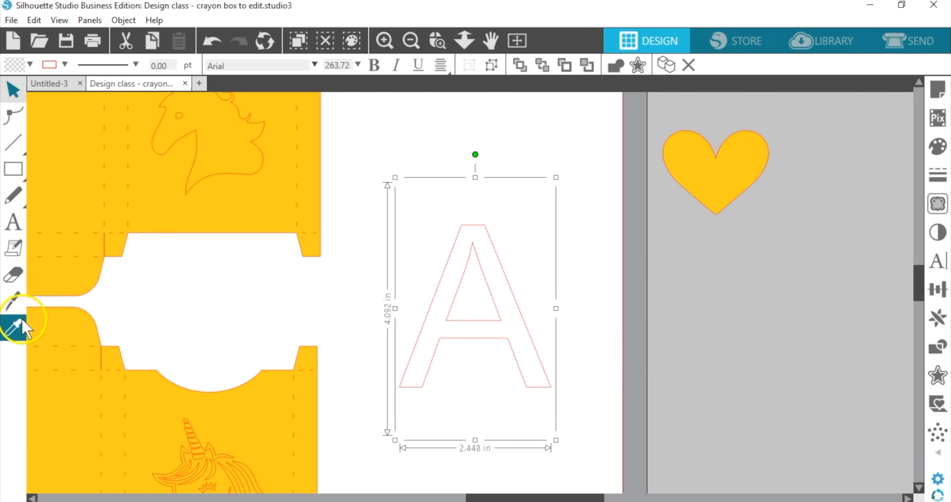
Step: Slice a narrow sliver from the left end of the letter A's crossbar with straight, solid Knife cuts
click(13, 275)
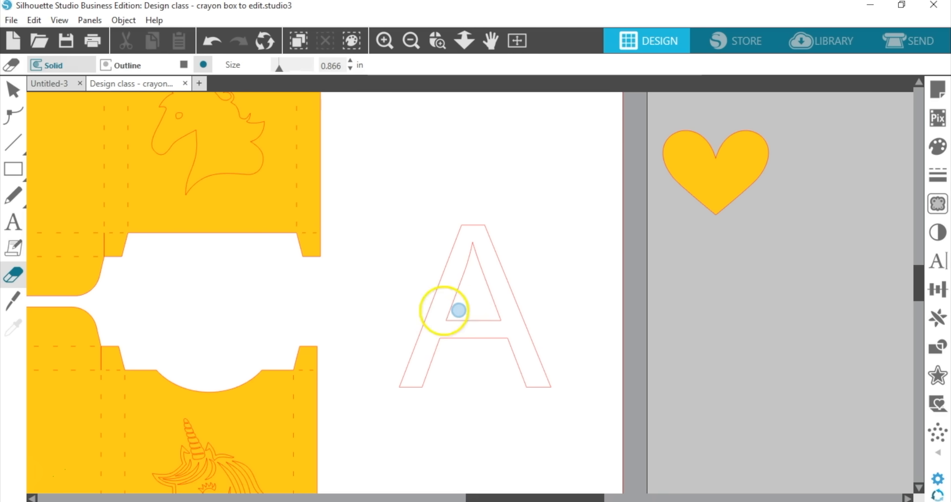
click(13, 301)
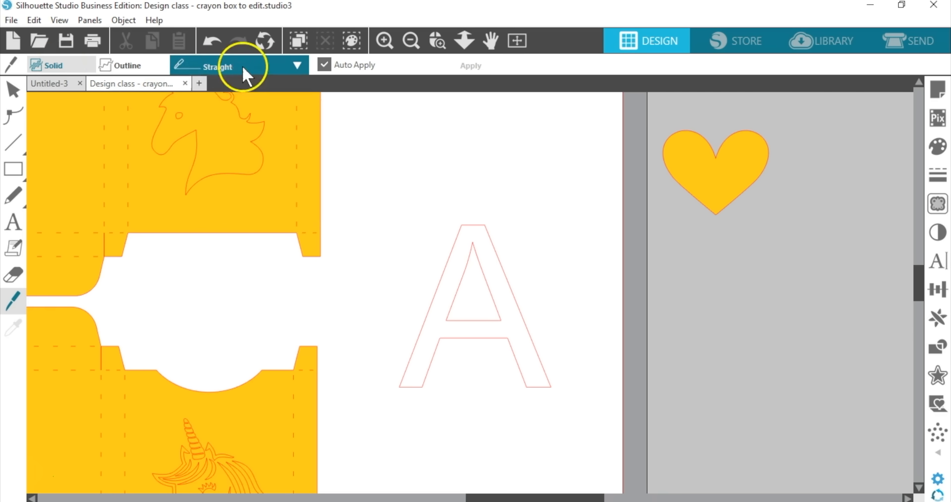
drag(457, 305, 437, 357)
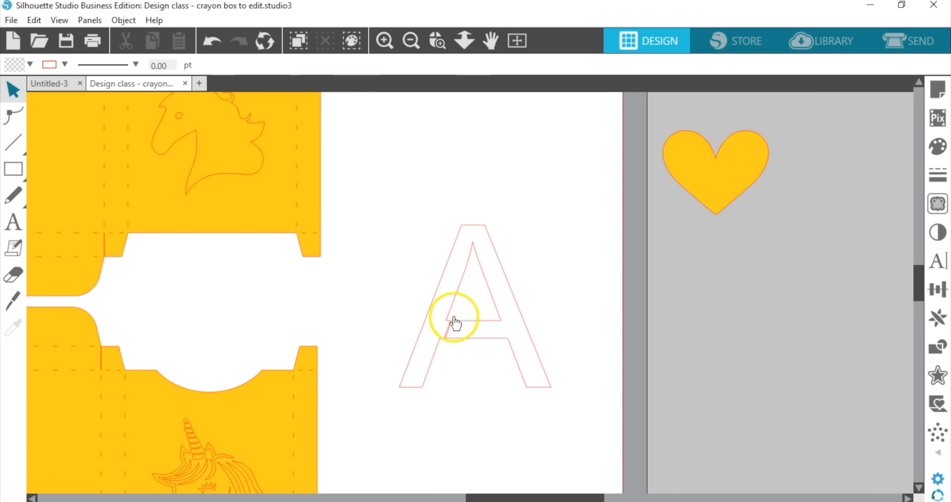
click(15, 248)
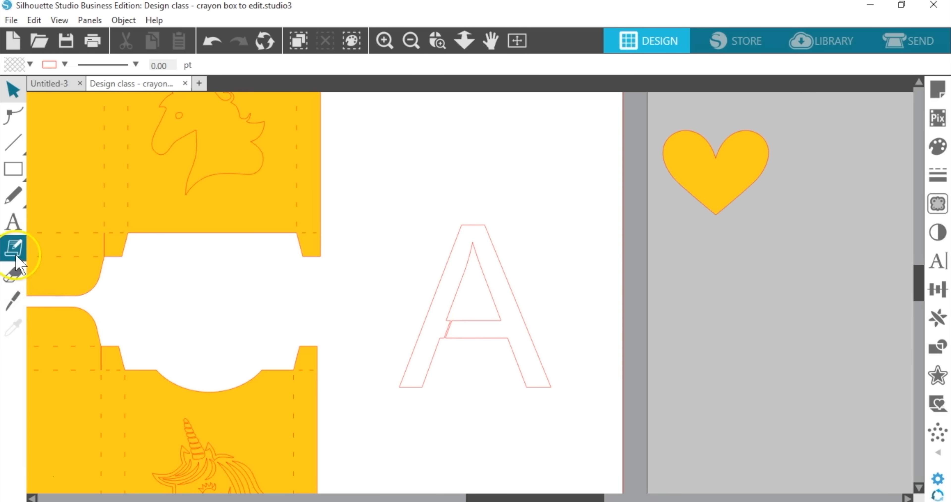
click(12, 300)
Step: Move the letter A away from its cut-out sliver and put the sliver off the page below the heart
drag(463, 318, 451, 265)
click(456, 309)
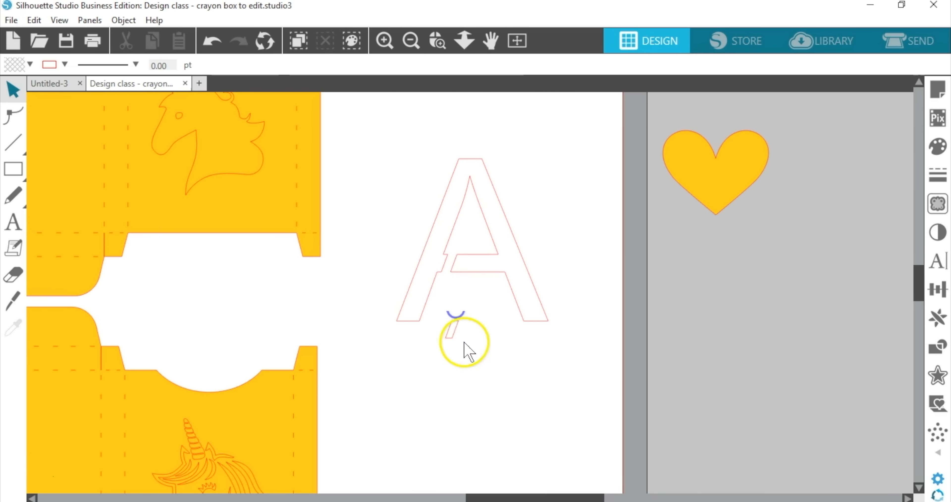
drag(453, 329, 690, 318)
click(364, 161)
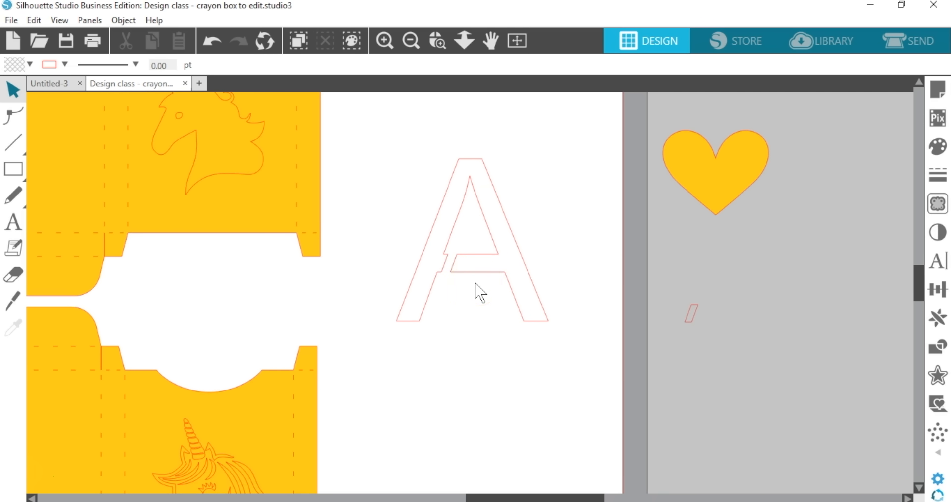
Step: Move the cut letter A off the page beside its sliver
click(479, 255)
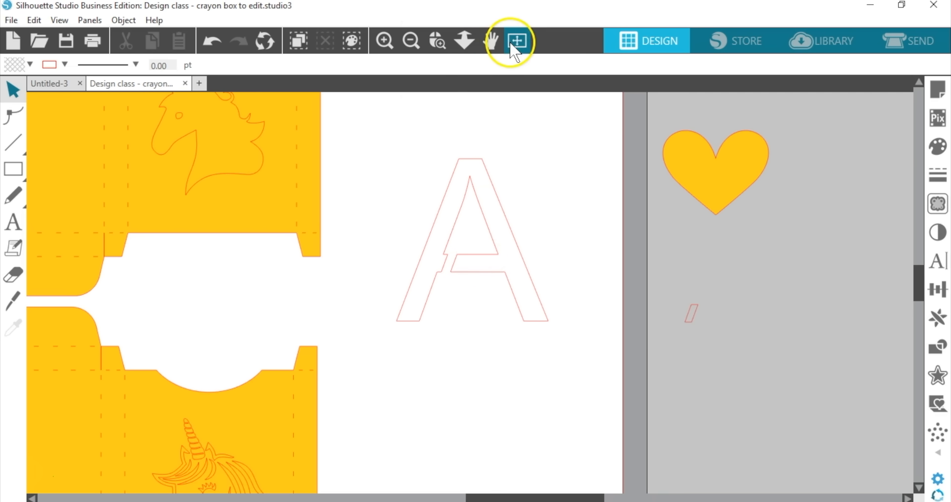
click(518, 41)
drag(548, 295, 719, 306)
click(719, 306)
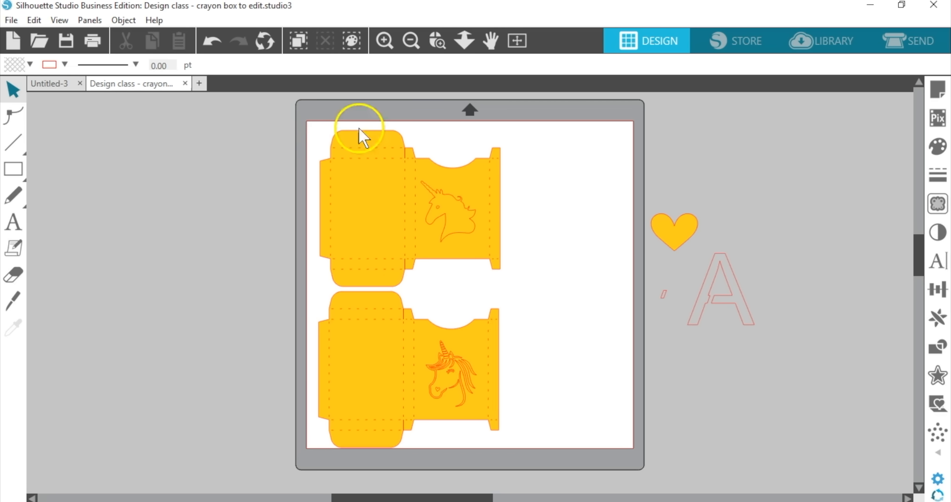
Step: Make a compound path from the lower crayon box and the detailed unicorn head
click(940, 348)
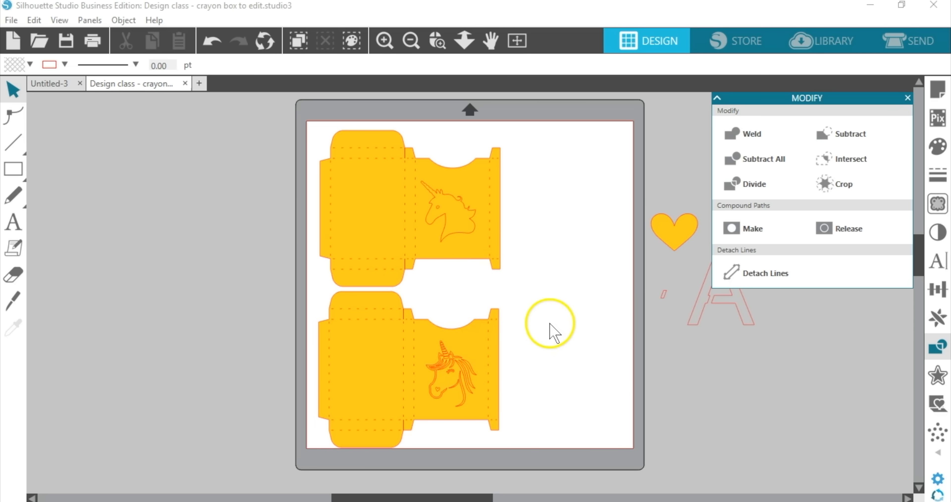
drag(539, 312, 395, 414)
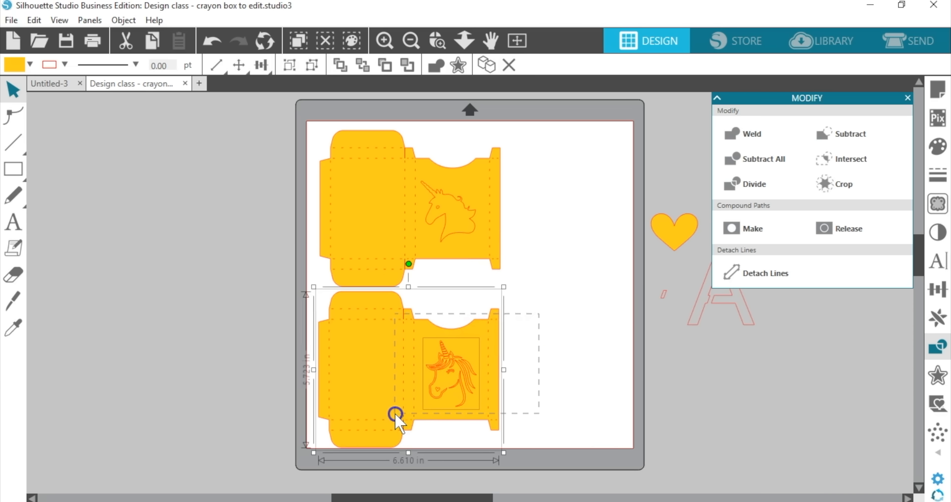
click(752, 229)
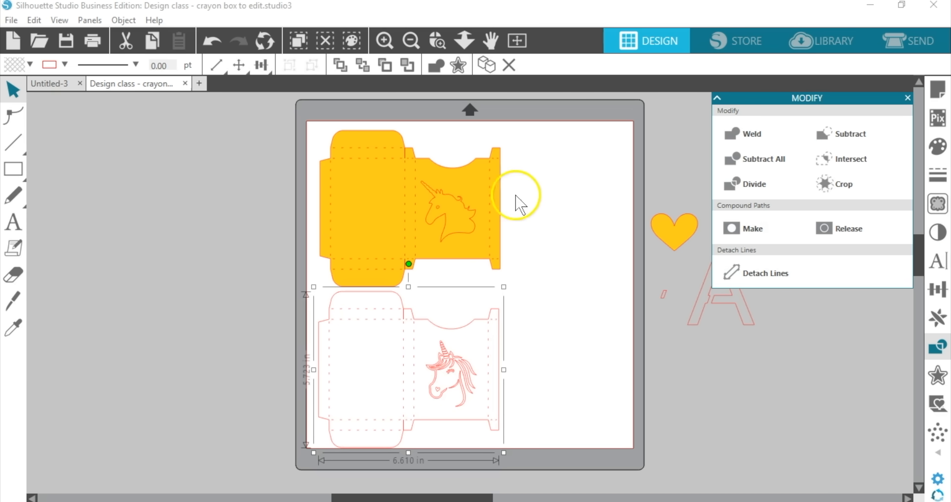
Step: Shift the upper crayon box slightly to the left and group it with its unicorn head outline
drag(472, 221, 467, 219)
drag(539, 165, 366, 225)
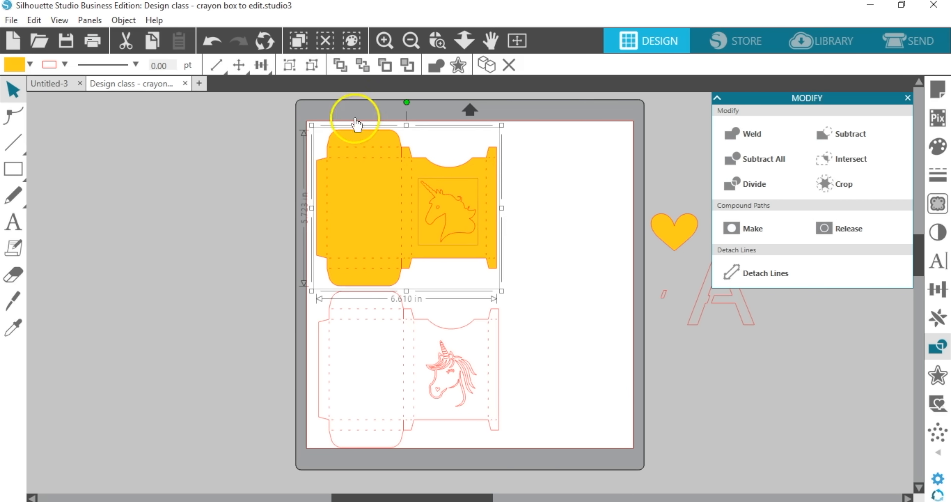
click(287, 67)
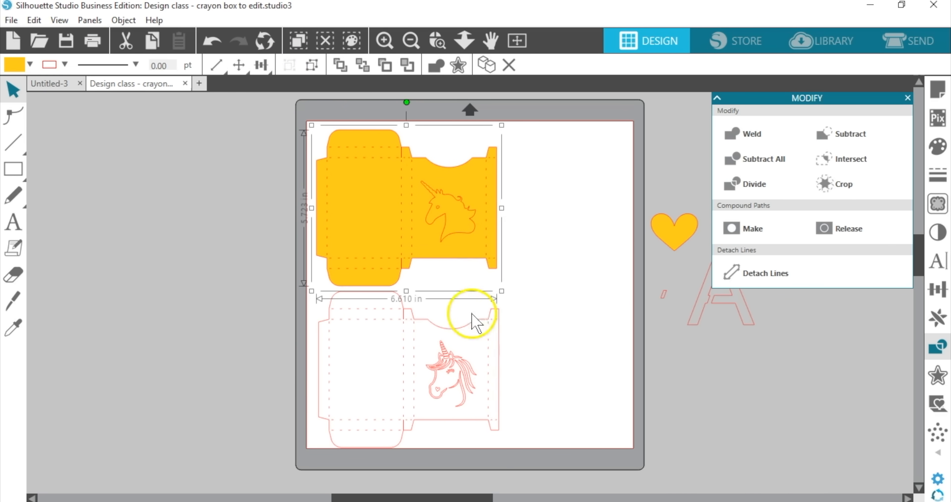
Step: Move the compound-path unicorn box toward the page's lower right and bring up the cut settings for sending
click(456, 339)
drag(453, 377, 543, 358)
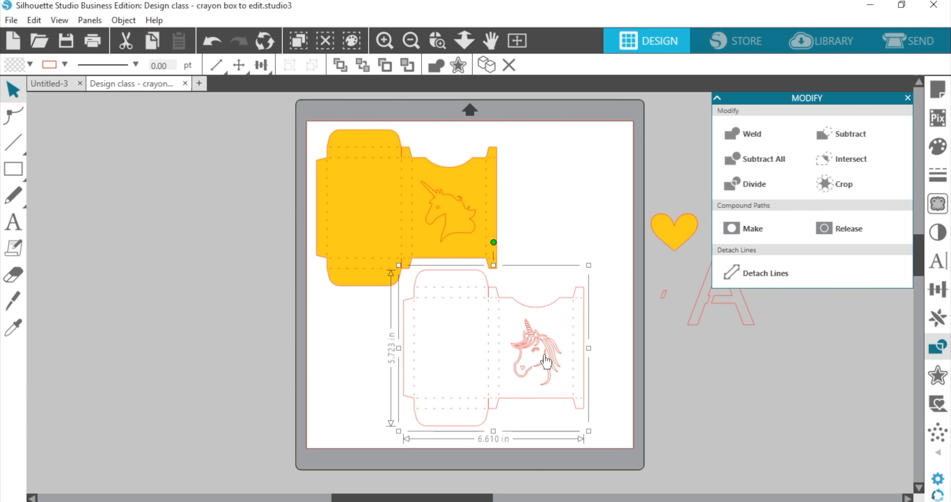
click(534, 321)
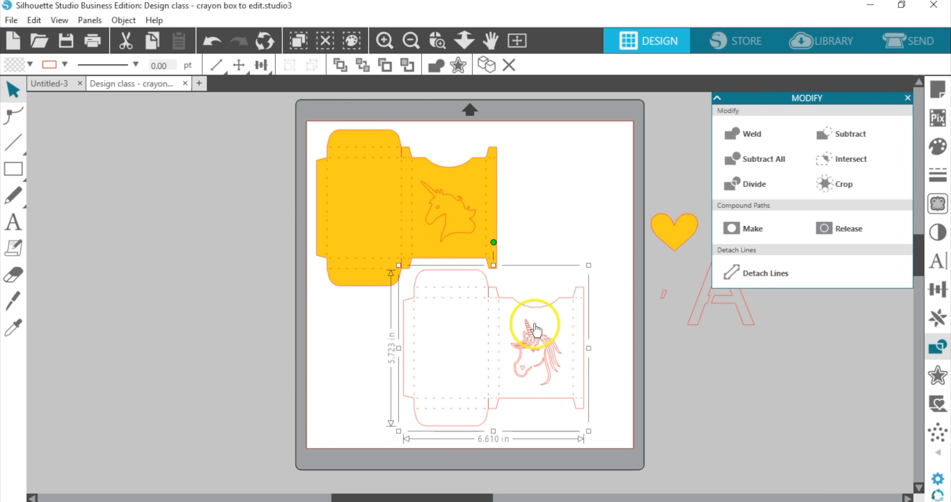
click(903, 41)
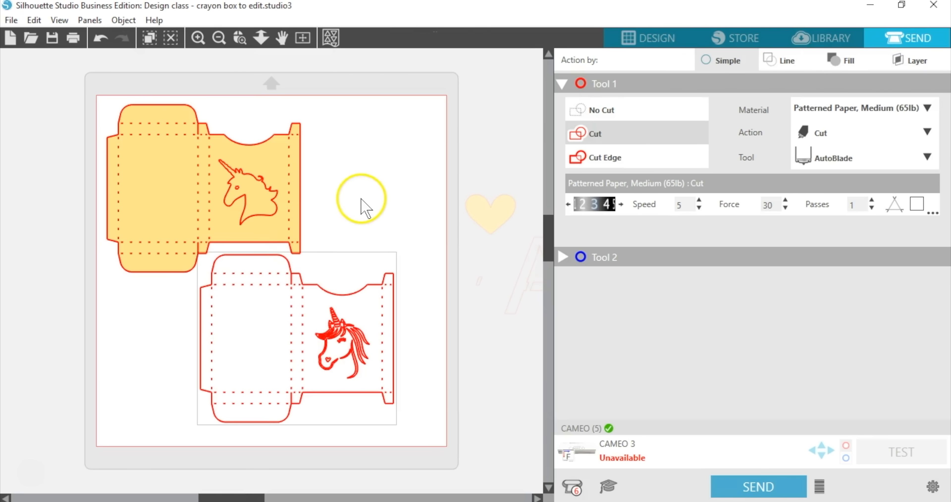
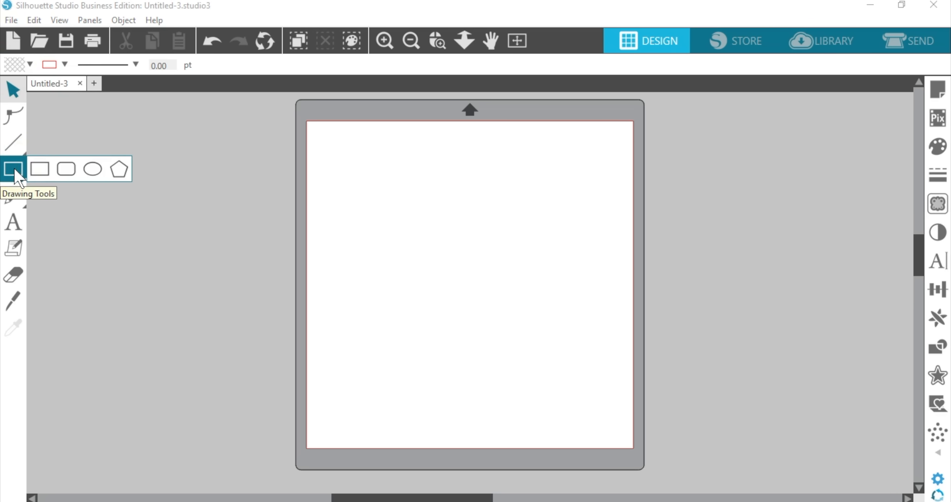
Step: Draw a rounded rectangle about 5.21 by 6.85 in in the page's upper-left area
click(15, 172)
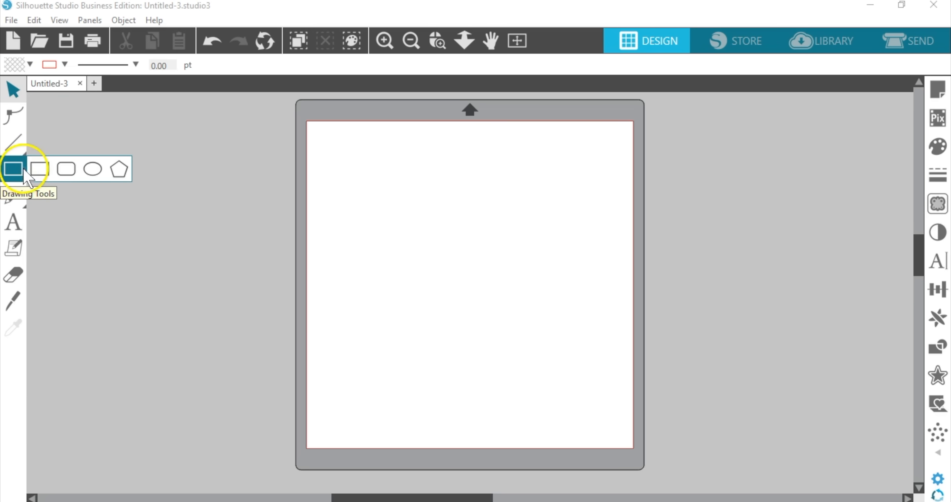
click(67, 173)
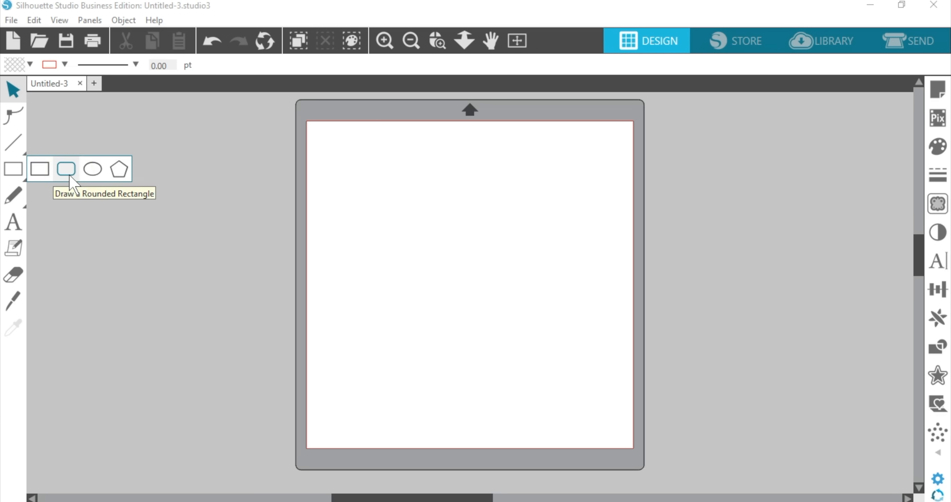
click(67, 172)
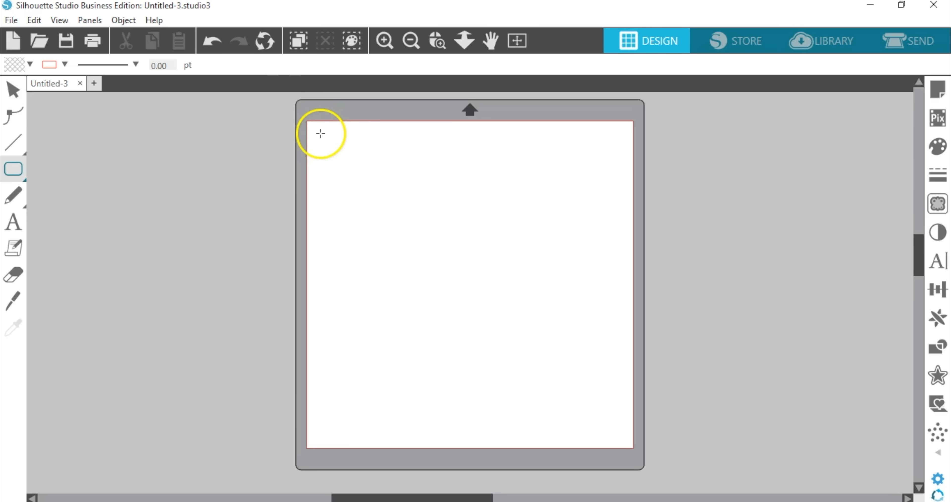
drag(321, 133, 462, 319)
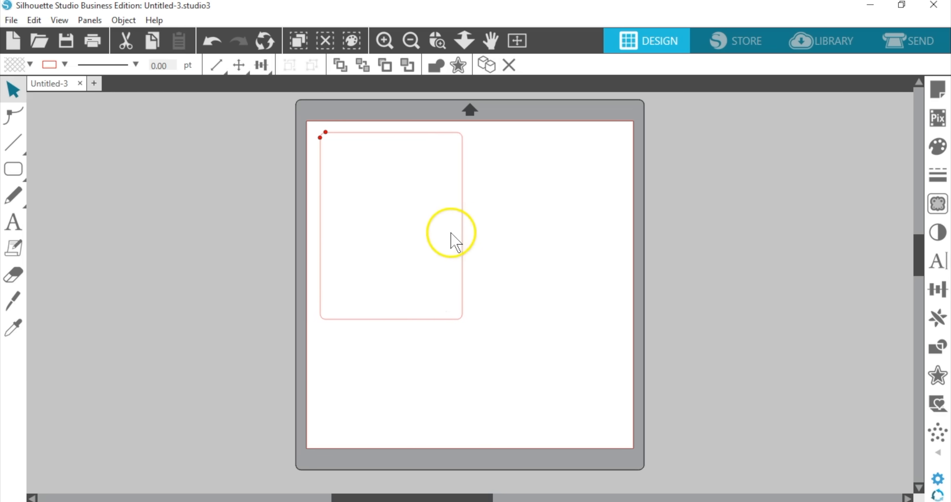
Step: Unlock the rounded rectangle's aspect ratio and set its size to 5 in wide by 7 in high
click(463, 229)
click(217, 67)
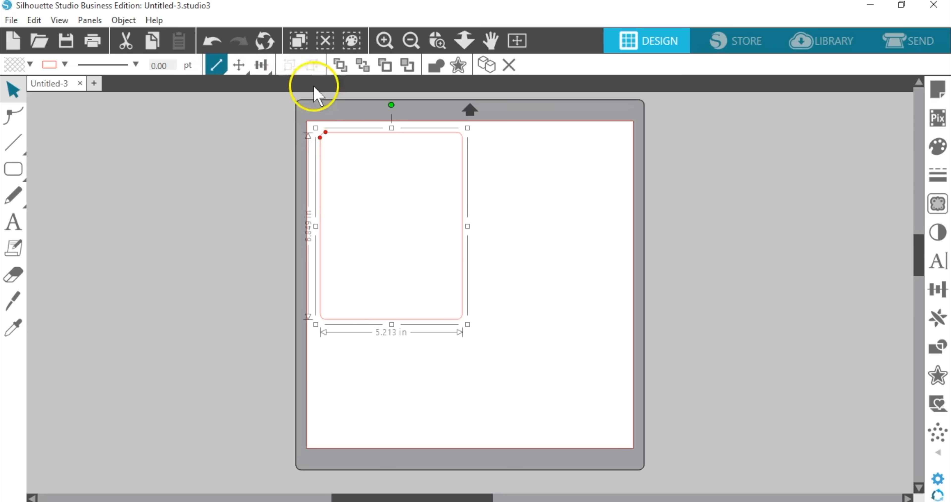
click(218, 66)
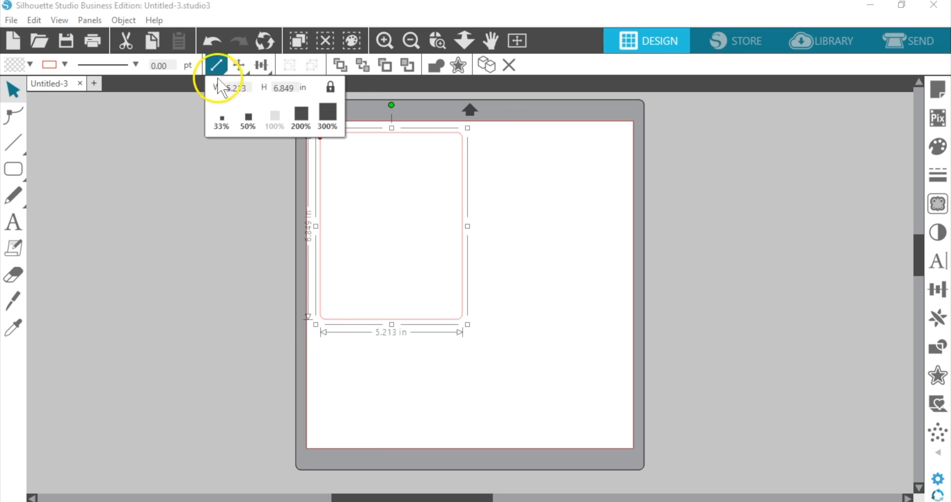
click(330, 88)
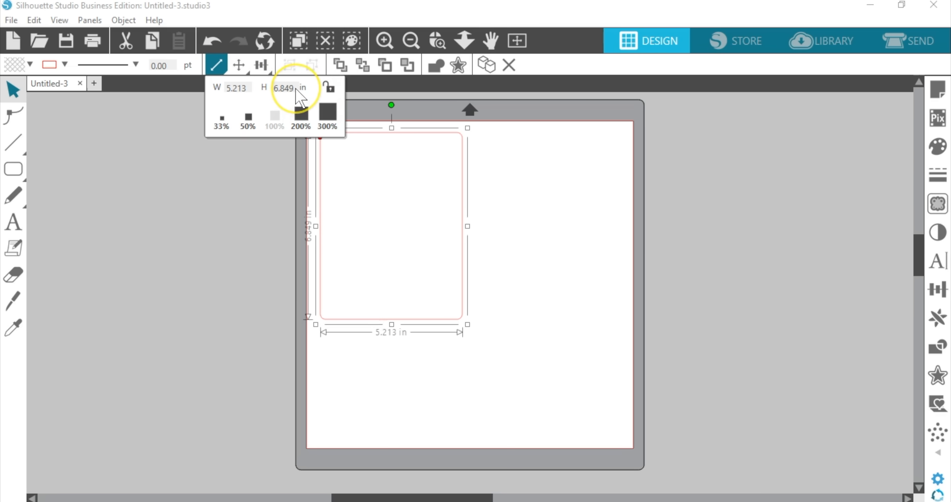
drag(297, 89, 263, 88)
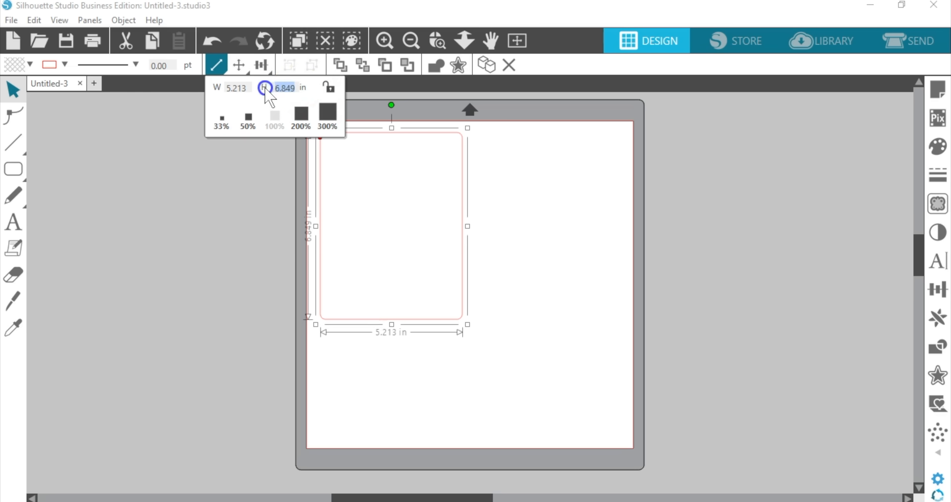
text(7)
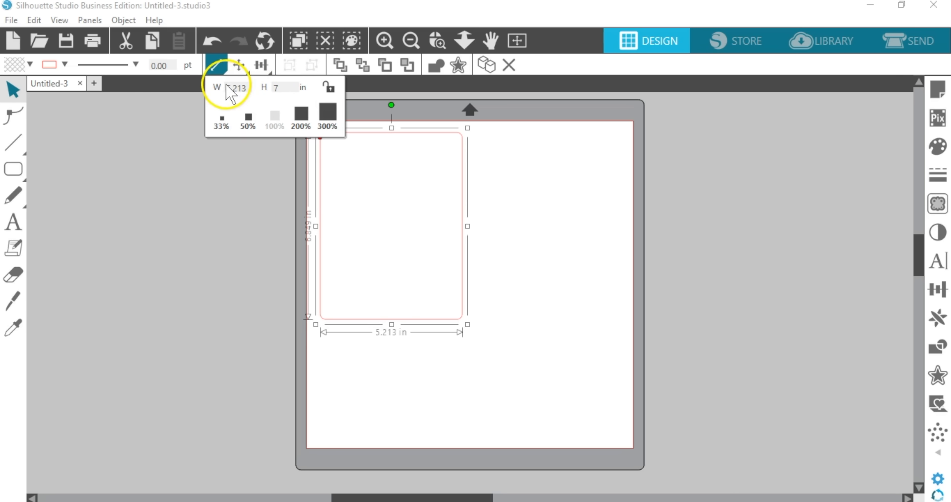
drag(248, 88, 222, 86)
text(5)
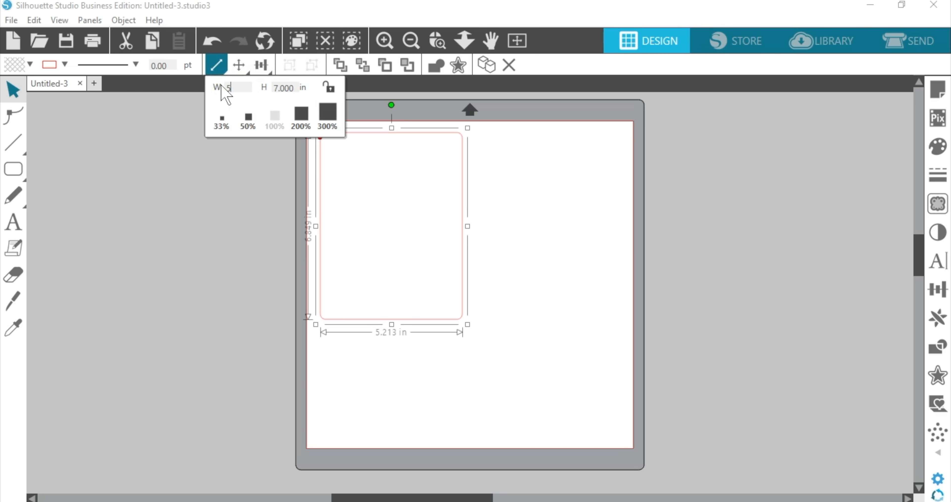
key(Return)
click(266, 159)
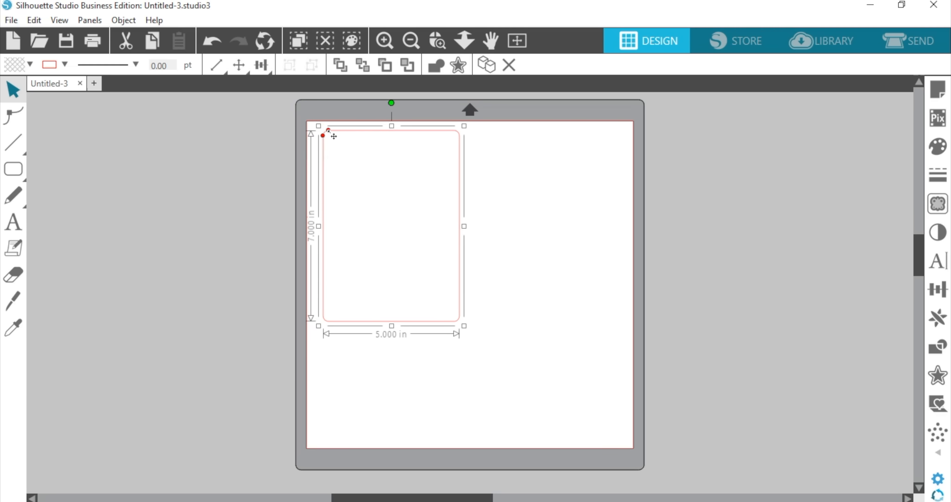
Step: Increase the rounding of the 5 by 7 in rectangle's corners and give it an internal offset of 0.7 in
drag(334, 137, 347, 136)
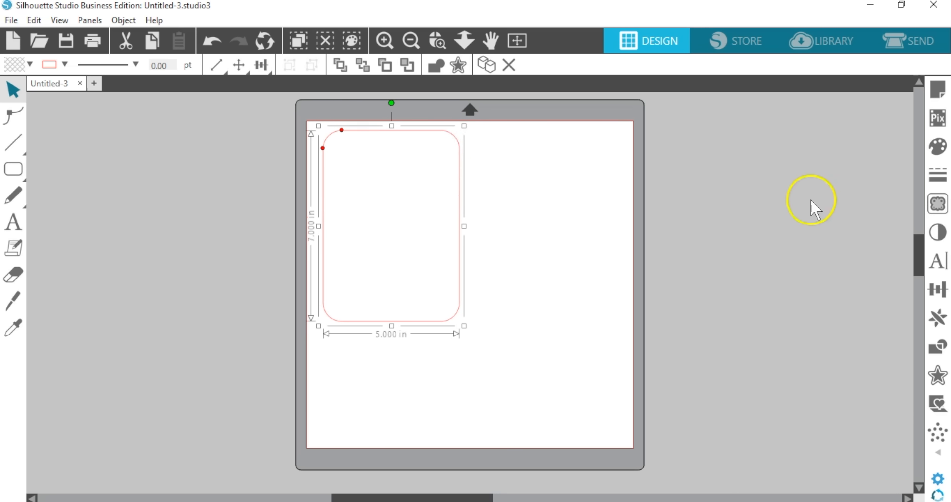
click(938, 375)
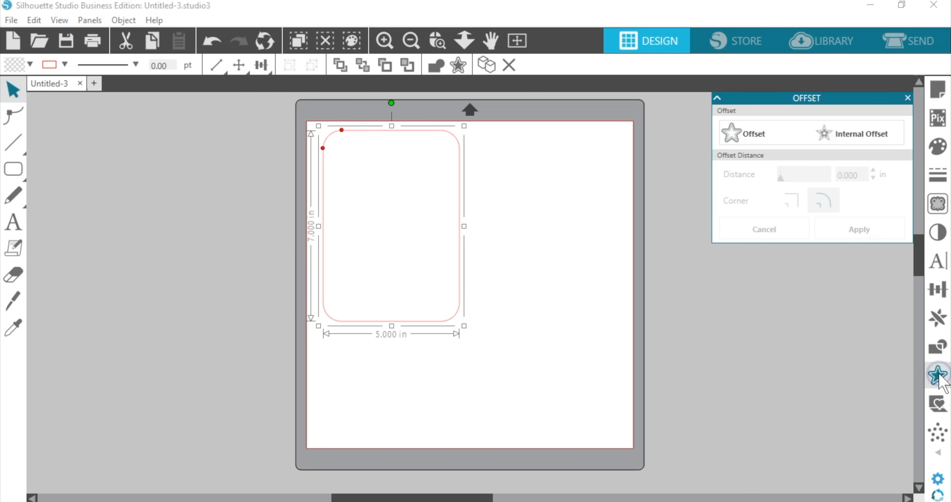
click(841, 135)
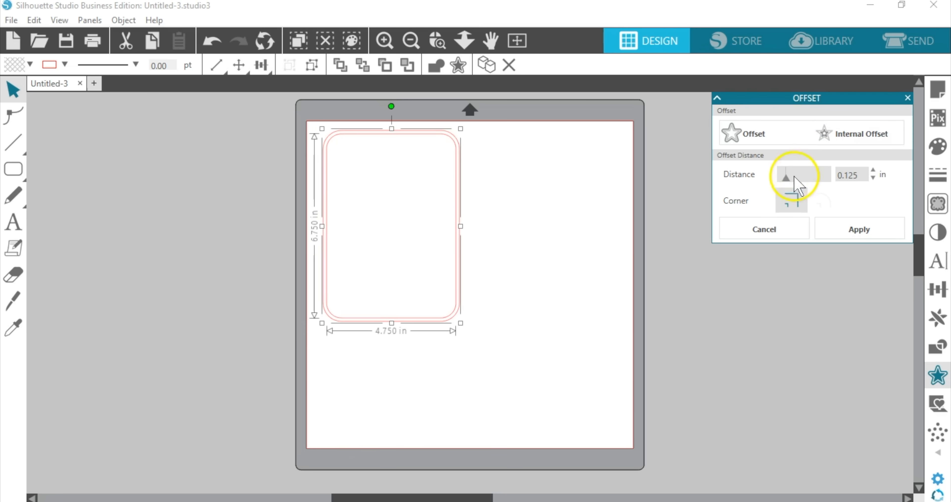
drag(785, 181, 791, 179)
click(855, 176)
drag(855, 177, 820, 184)
text(.)
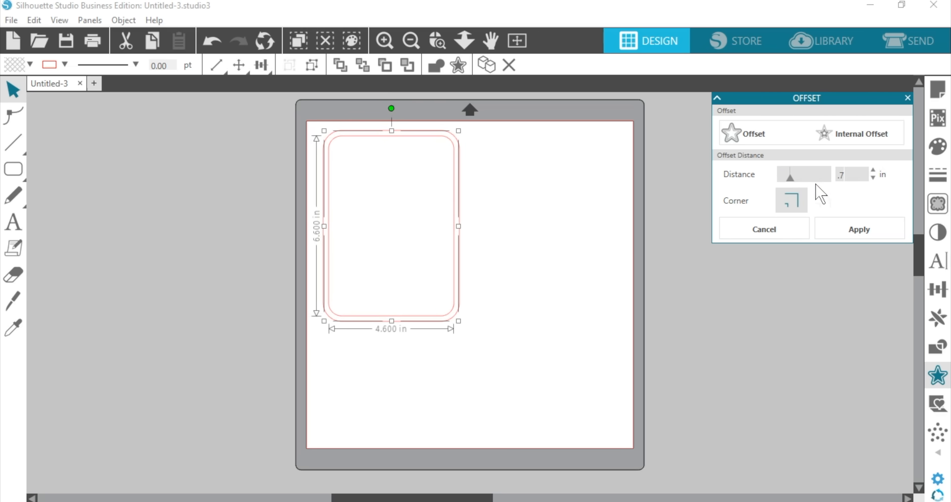
text(7)
key(Return)
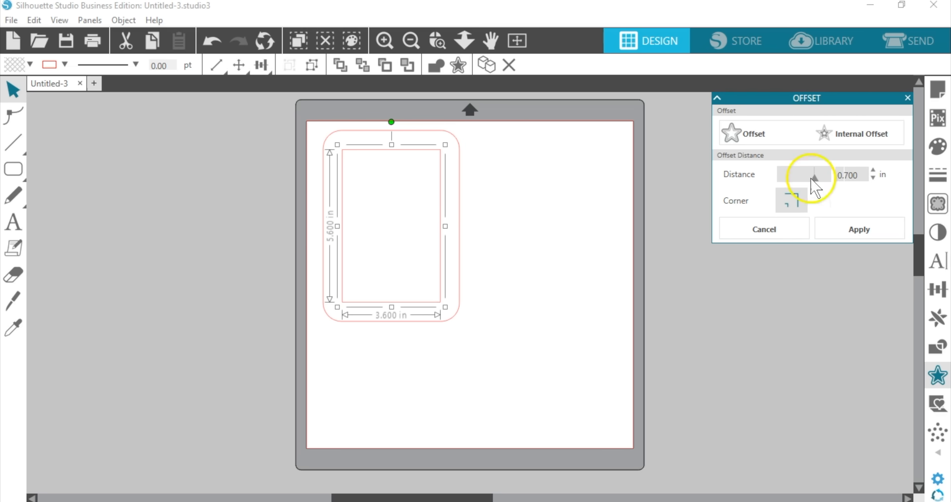
click(832, 231)
click(584, 176)
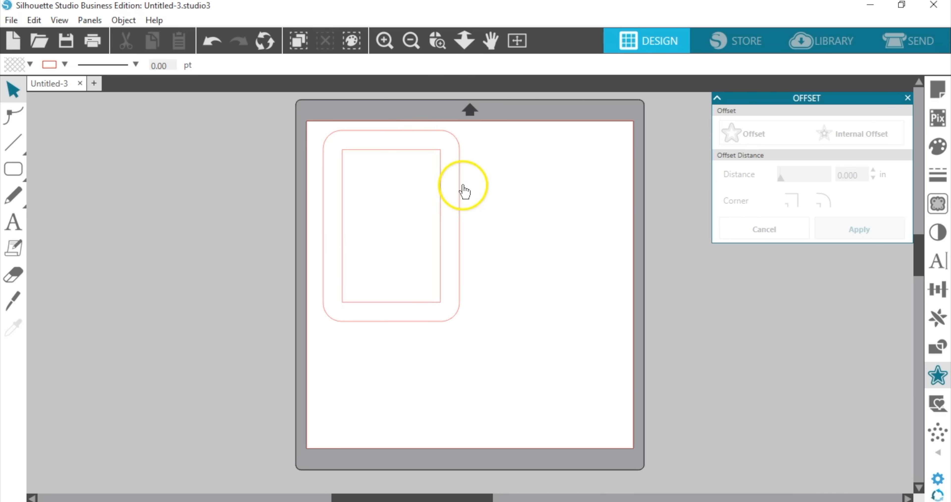
Step: Duplicate the outer rounded rectangle twice to the left, each copy placed directly beside the previous one
click(463, 187)
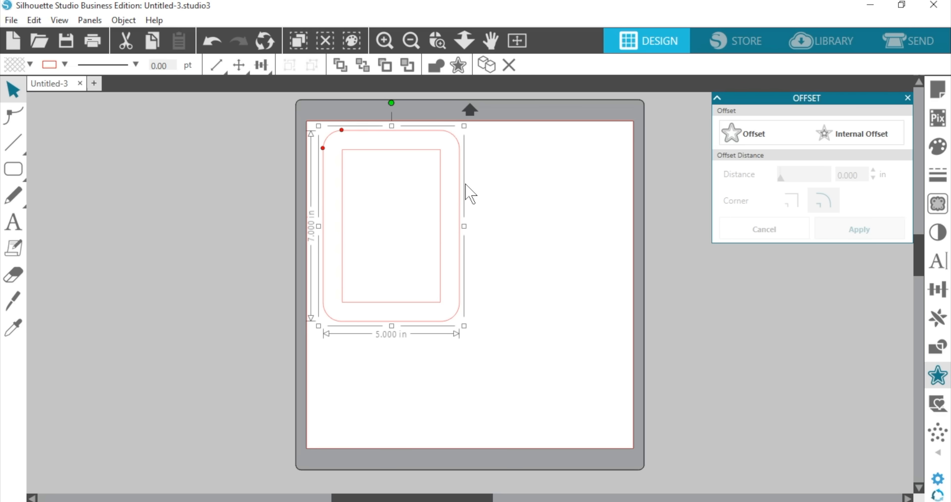
key(i)
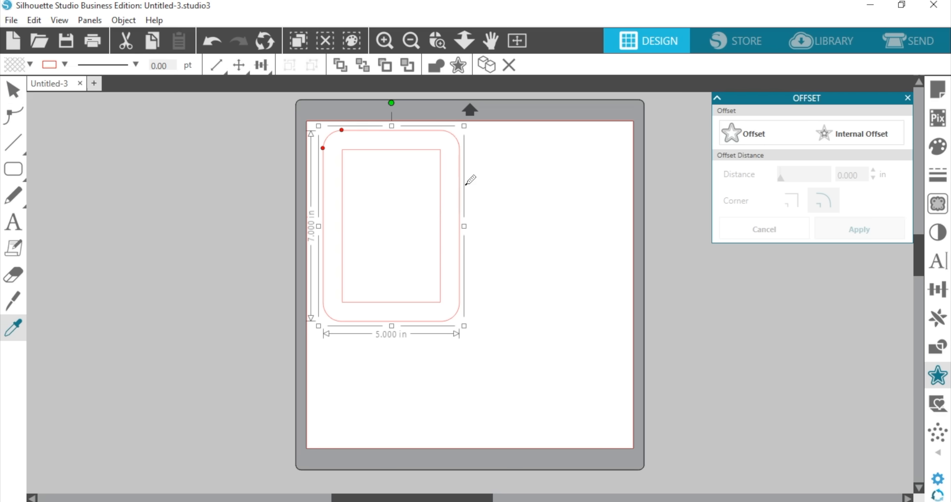
key(ctrl+Left)
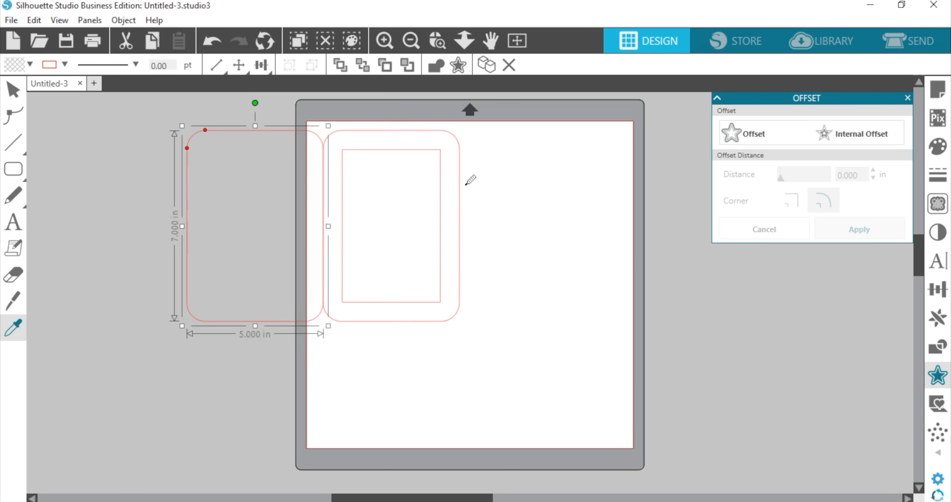
key(ctrl+Left)
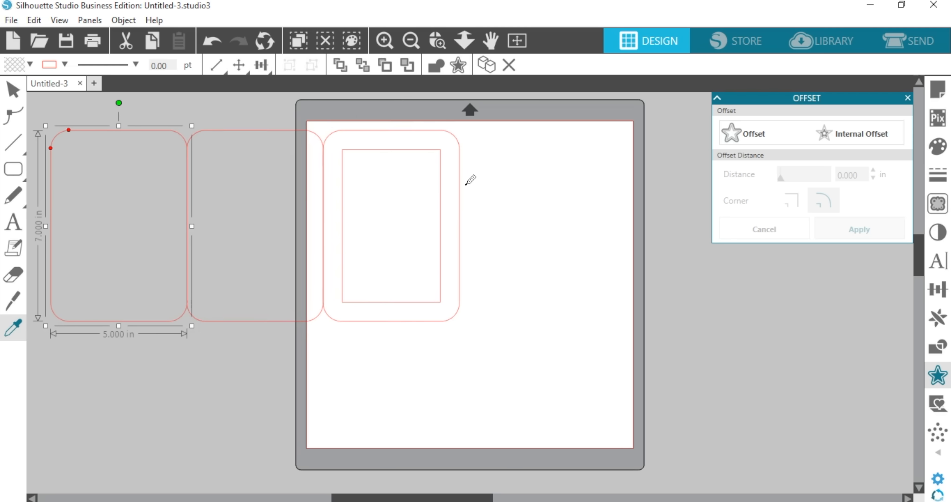
key(v)
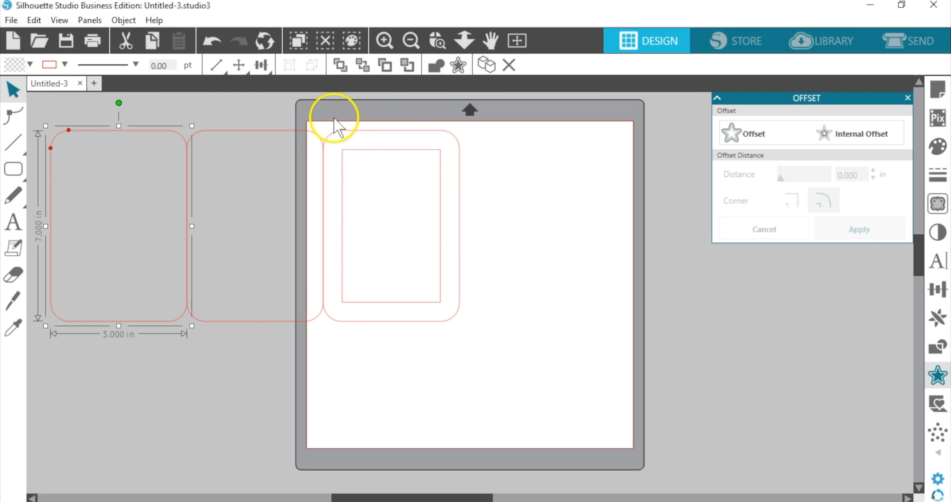
Step: Nudge the middle rounded rectangle slightly right so its edge overlaps the rounded rectangle on the page
click(437, 41)
drag(197, 113, 529, 338)
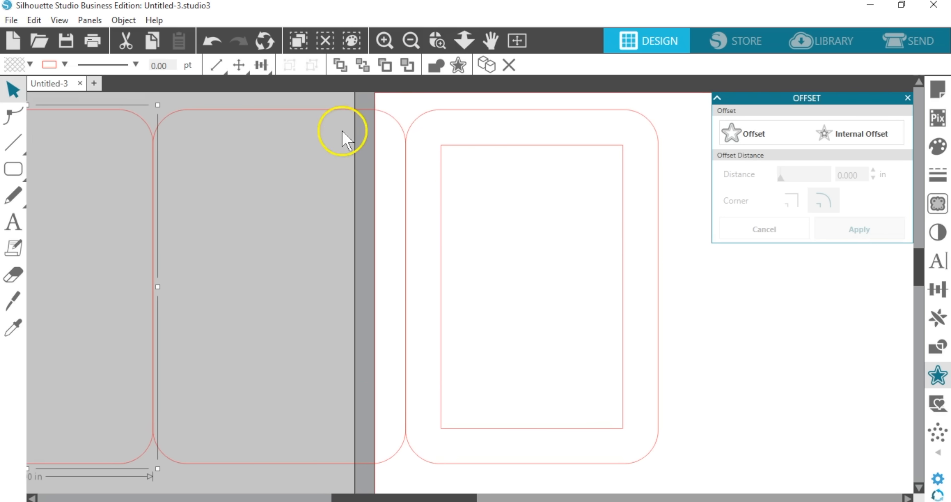
click(376, 117)
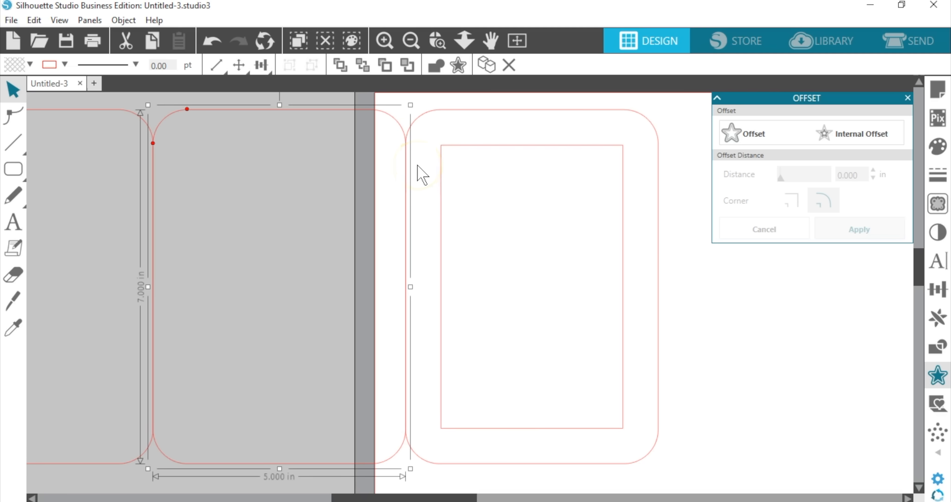
key(Right)
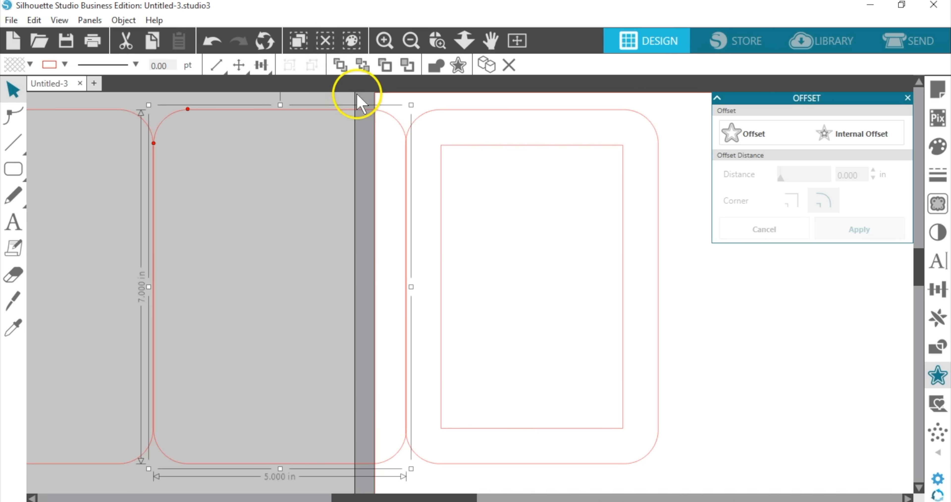
Step: Weld the two overlapping rounded rectangles into a folded card base and remove the stray horizontal guide line
drag(357, 99, 383, 118)
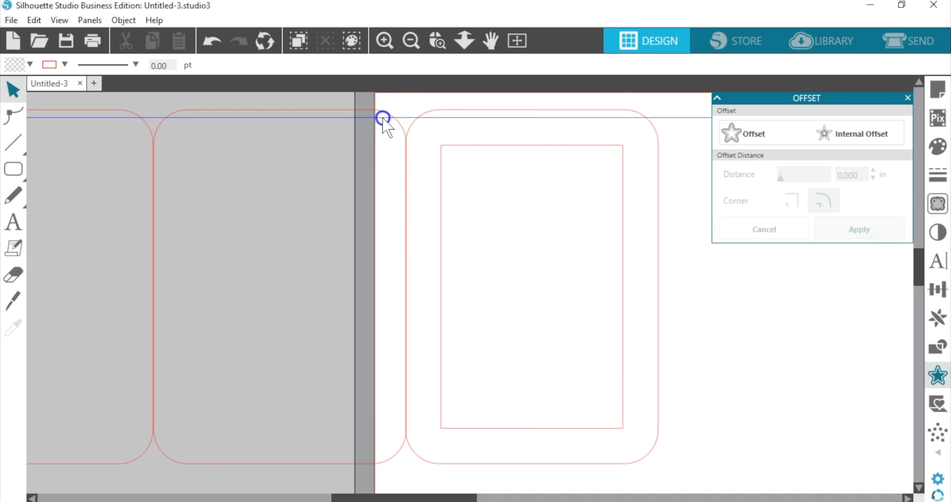
drag(677, 453, 362, 450)
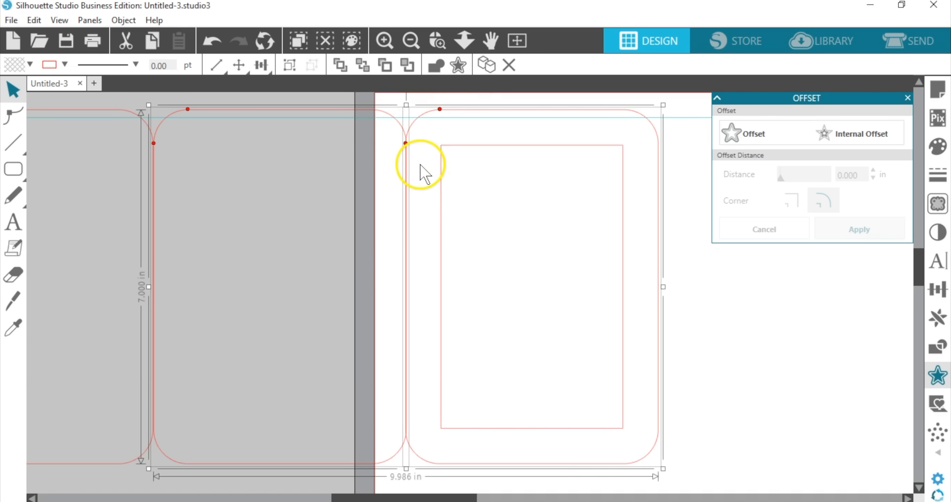
click(437, 67)
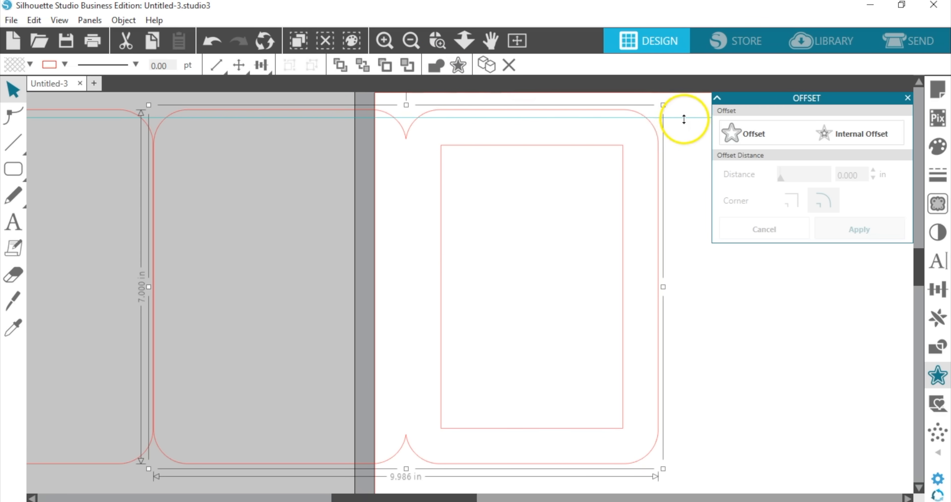
click(684, 118)
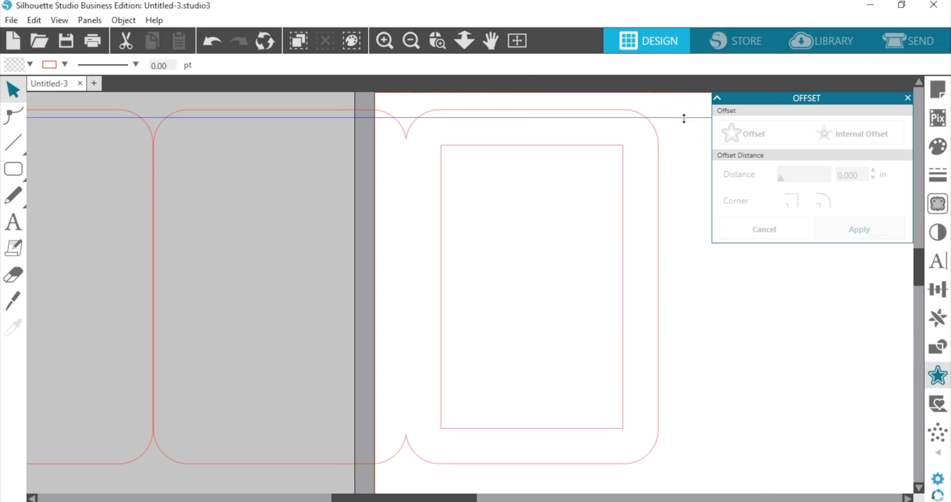
key(Delete)
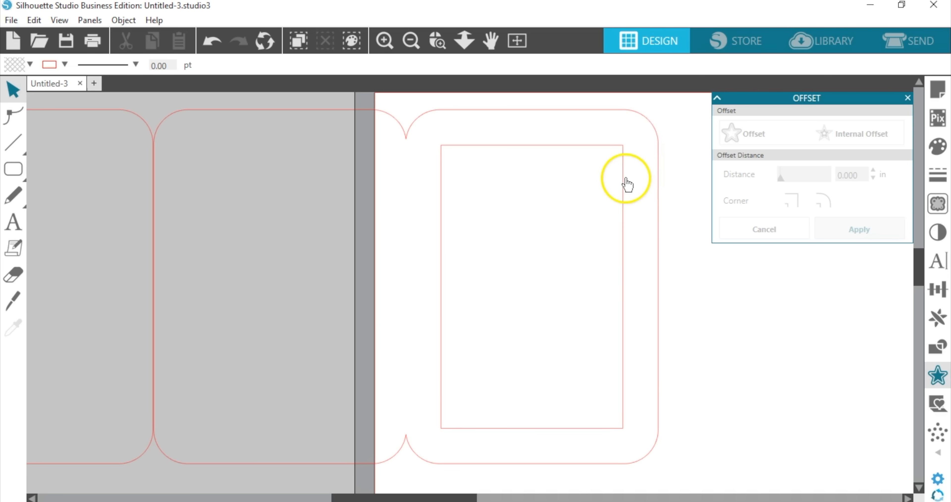
Step: Fill the welded card base and the inner rectangle with pink
click(627, 183)
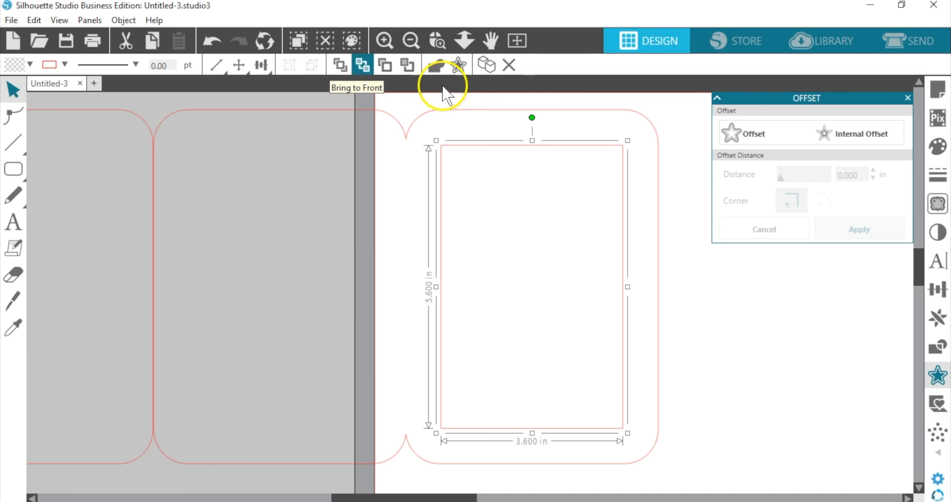
drag(679, 134, 586, 187)
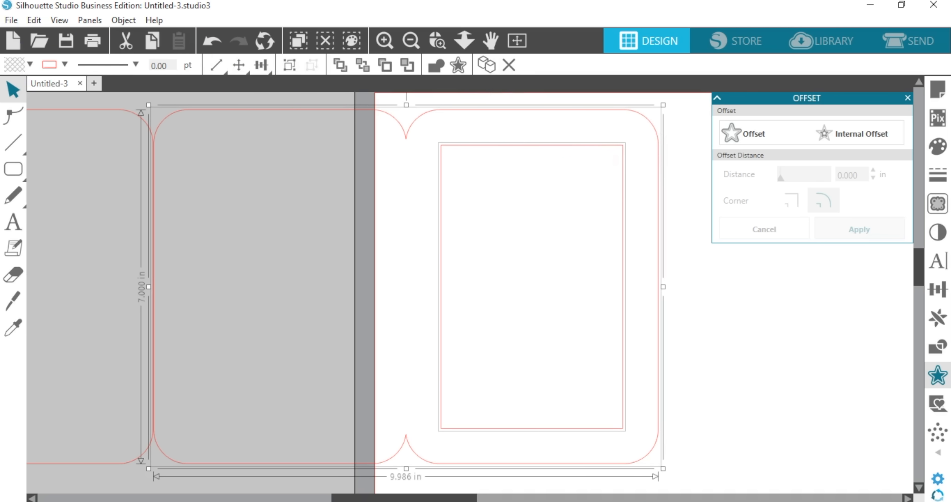
click(29, 65)
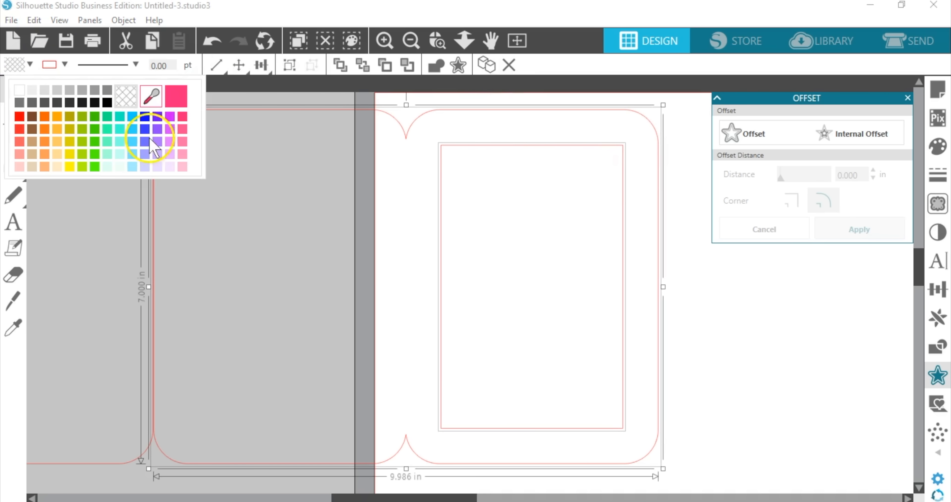
click(182, 142)
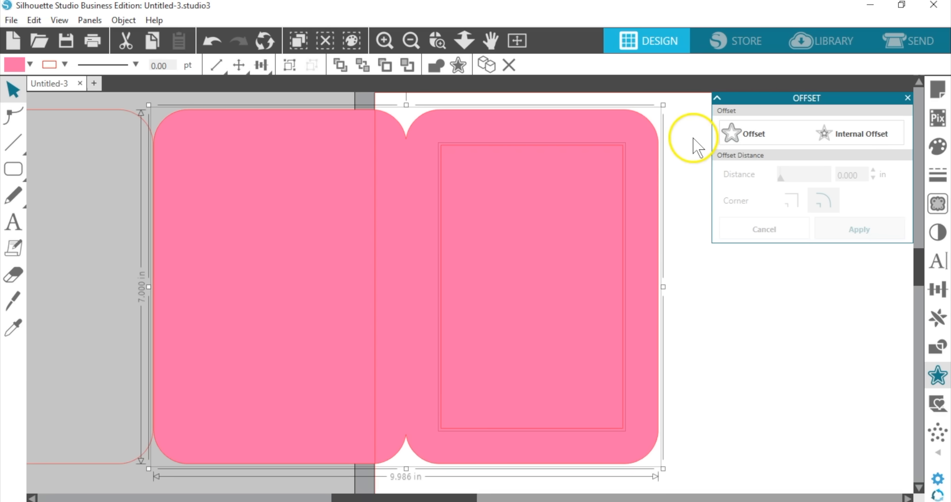
Step: Make a compound path from the card base and inner rectangle to cut a window in the card front
drag(682, 127, 590, 193)
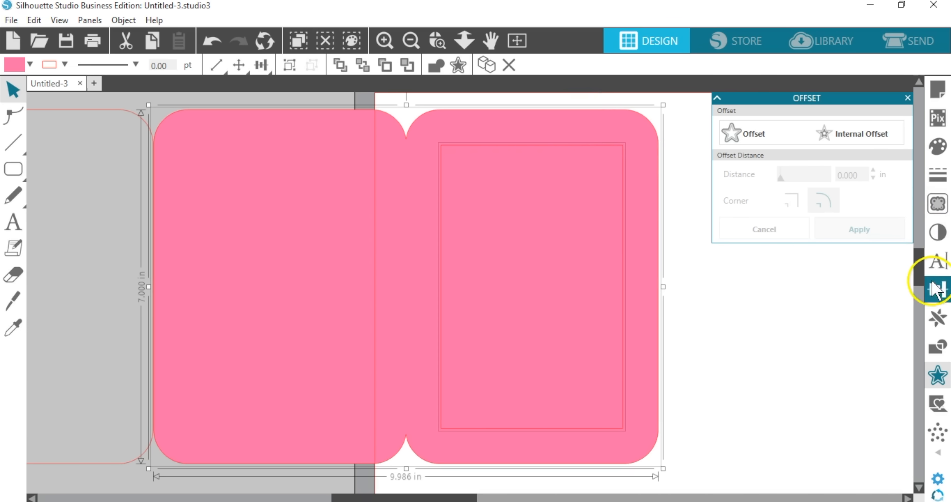
click(938, 349)
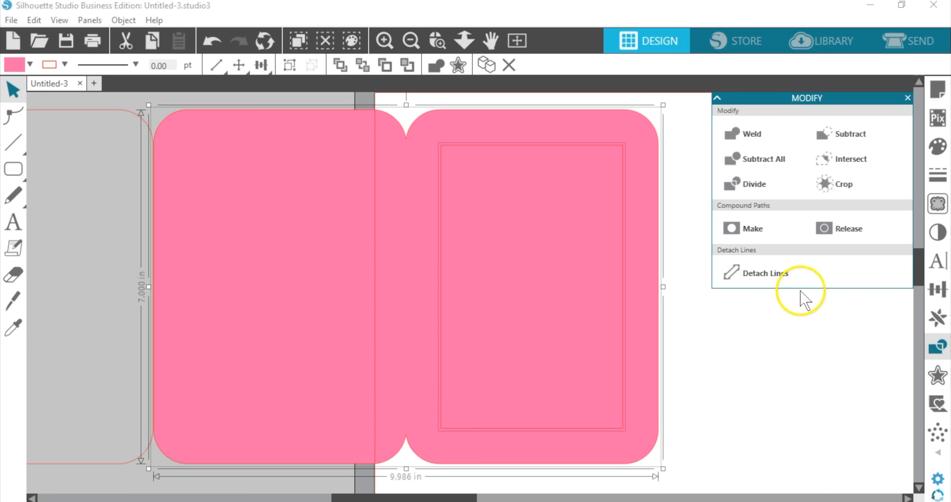
click(749, 236)
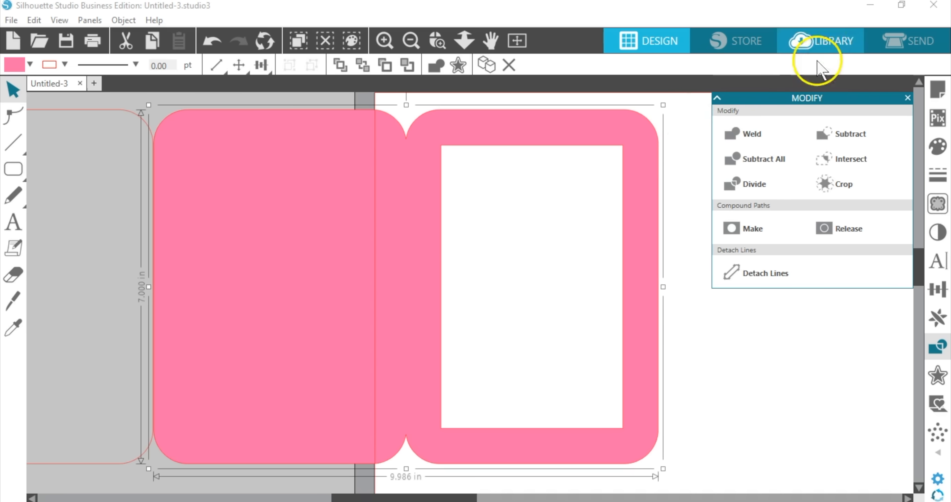
Step: Search the library for "fring" and add the fringe flamingo design to the open document
click(820, 40)
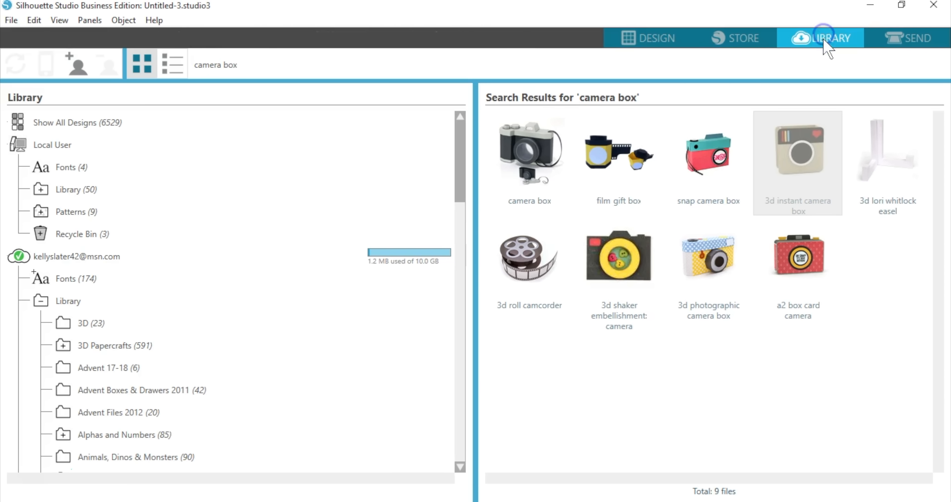
drag(266, 63, 187, 65)
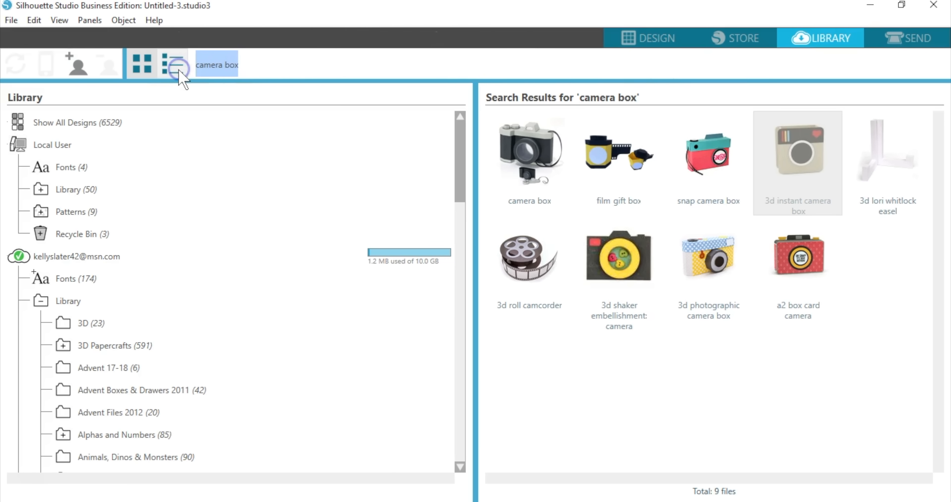
text(fring)
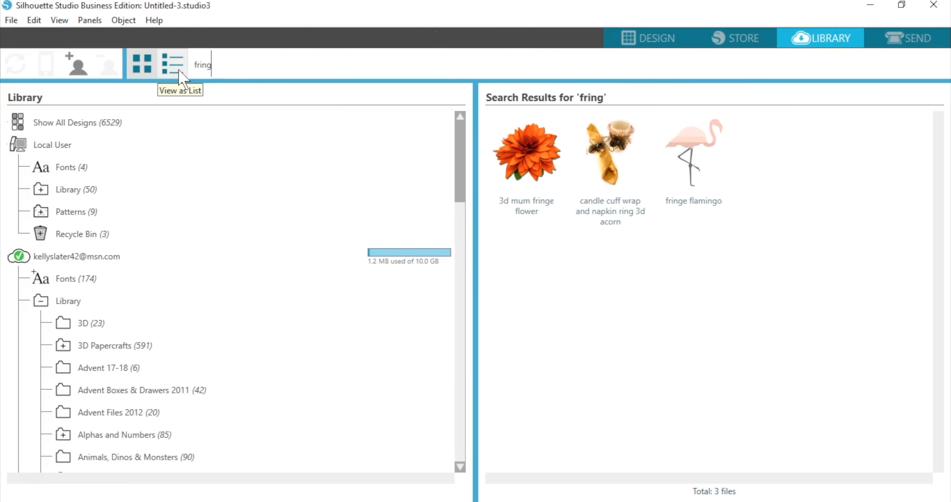
double_click(690, 137)
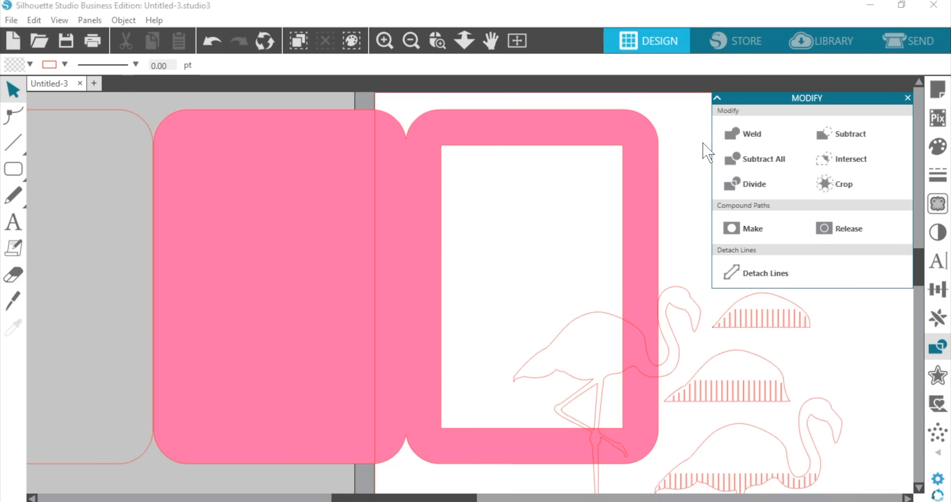
Step: Move the flamingo design off the card into the empty area to the right of the windowed front
click(517, 40)
drag(486, 254, 598, 168)
click(596, 166)
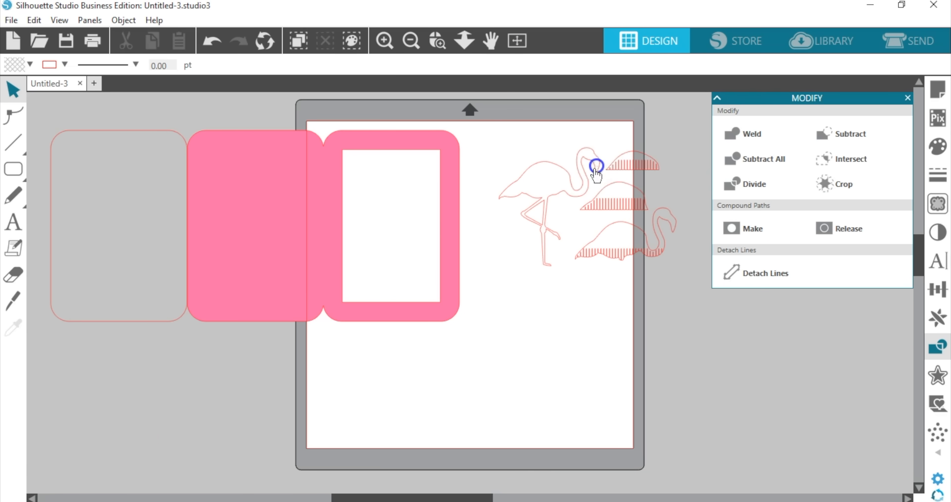
click(570, 196)
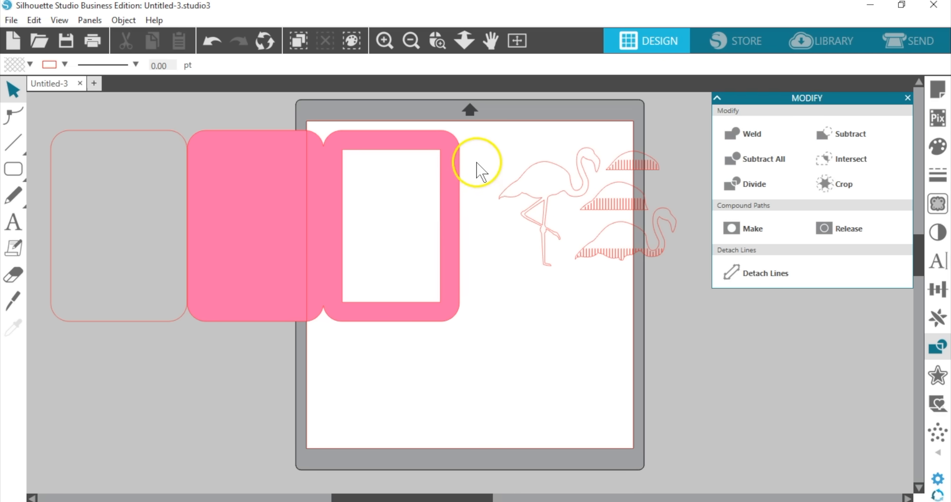
drag(533, 163, 549, 181)
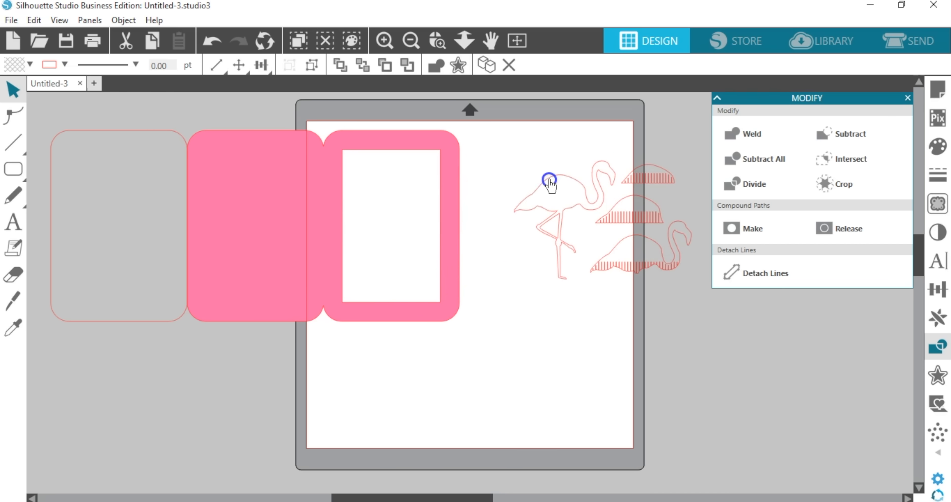
Step: Ungroup the flamingo design and move its three fringed pieces off the page toward the lower right
click(549, 181)
click(542, 183)
click(315, 65)
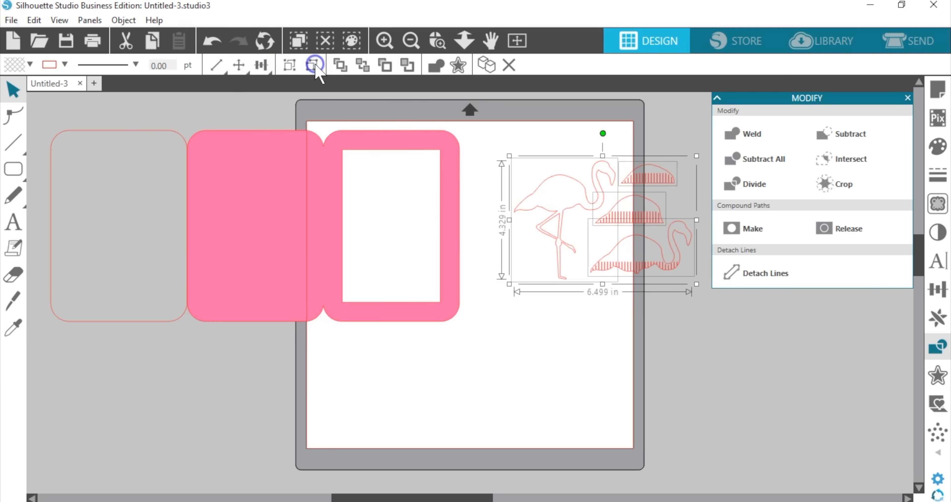
click(654, 142)
click(651, 265)
drag(652, 269, 715, 409)
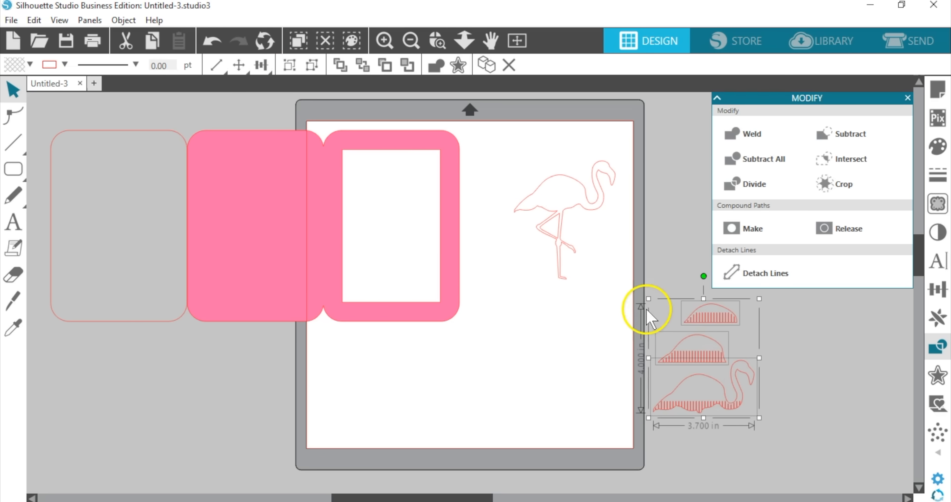
Step: Move the flamingo outline into the card's window so its beak, tail and foot overlap the window edges
drag(596, 217, 421, 237)
click(437, 40)
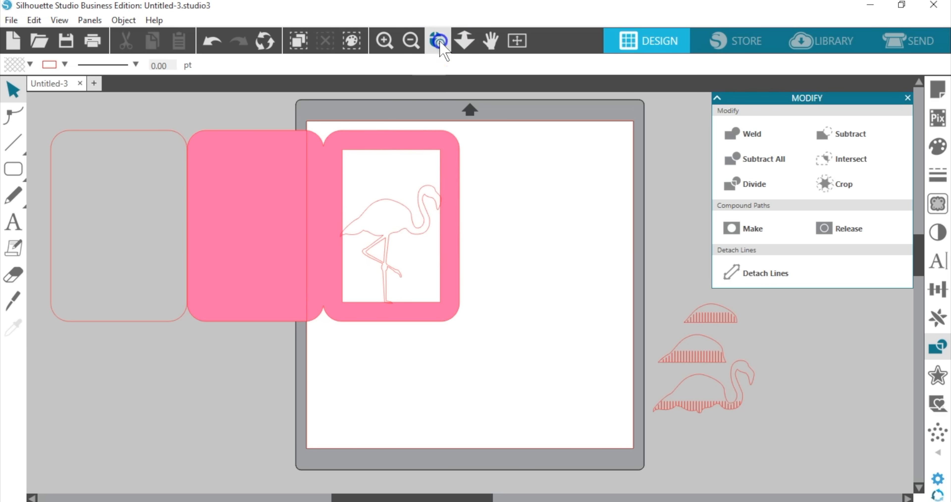
drag(298, 114, 347, 161)
drag(484, 324, 484, 326)
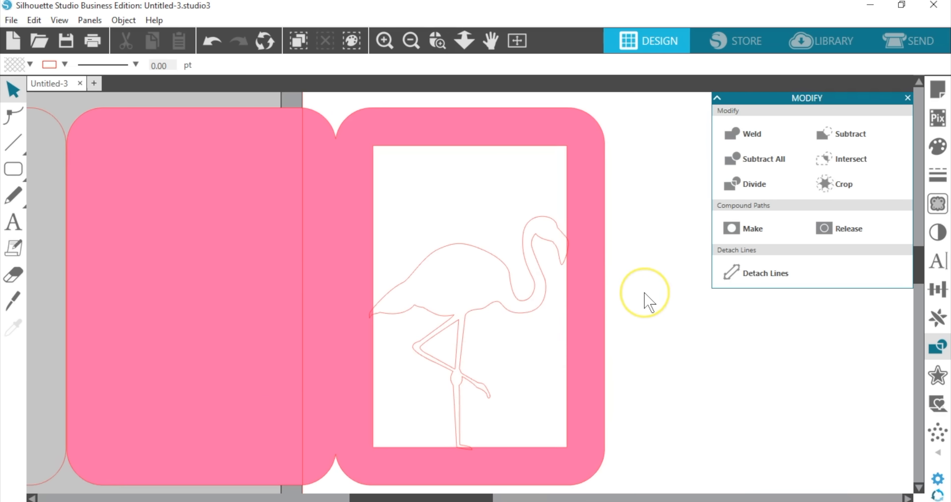
scroll(650, 302, down, 1)
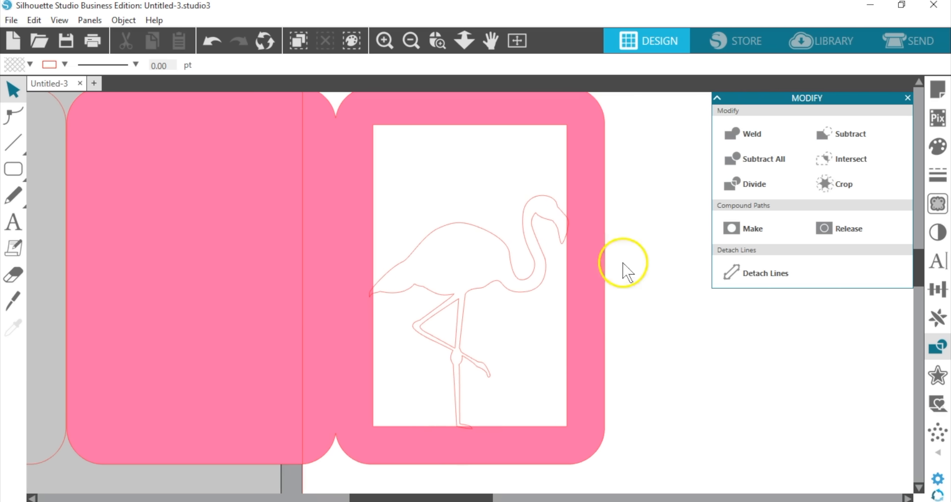
Step: Weld the flamingo outline to the windowed card base
drag(644, 161, 528, 238)
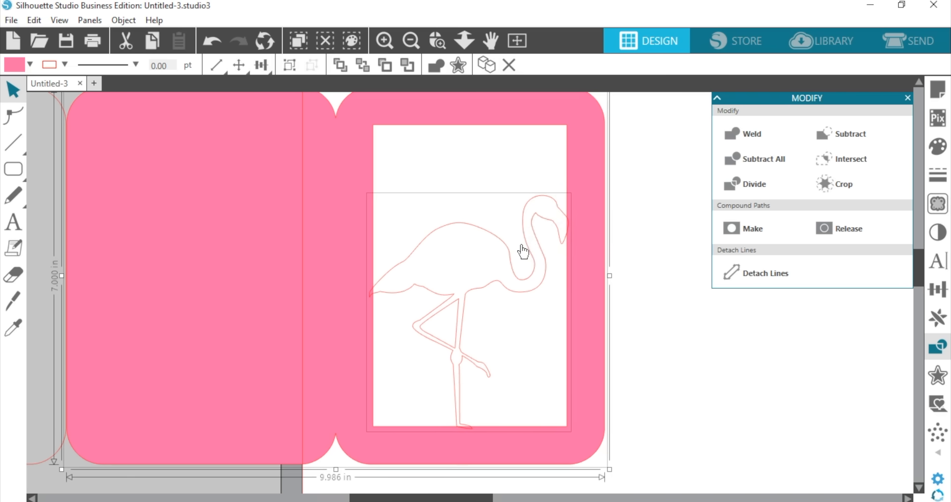
click(436, 67)
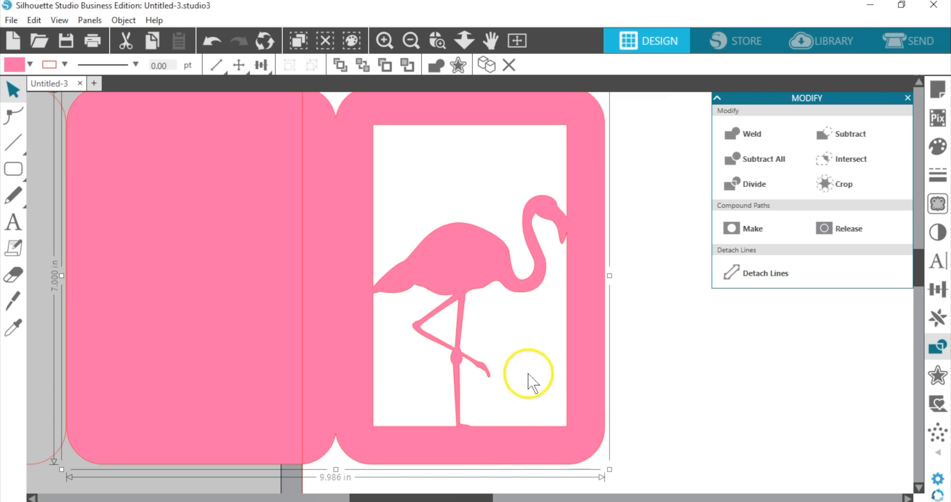
click(908, 98)
Step: Add the text "STAND TALL" beside the windowed card front
click(14, 221)
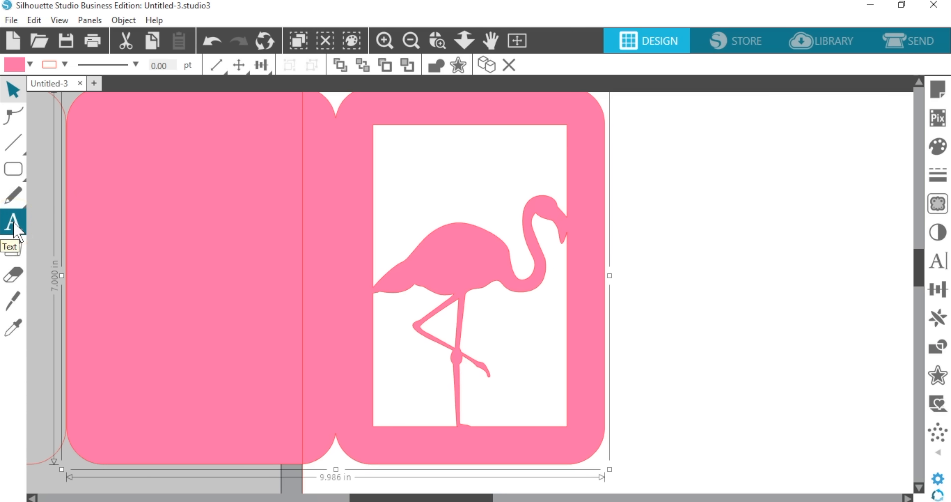
click(627, 160)
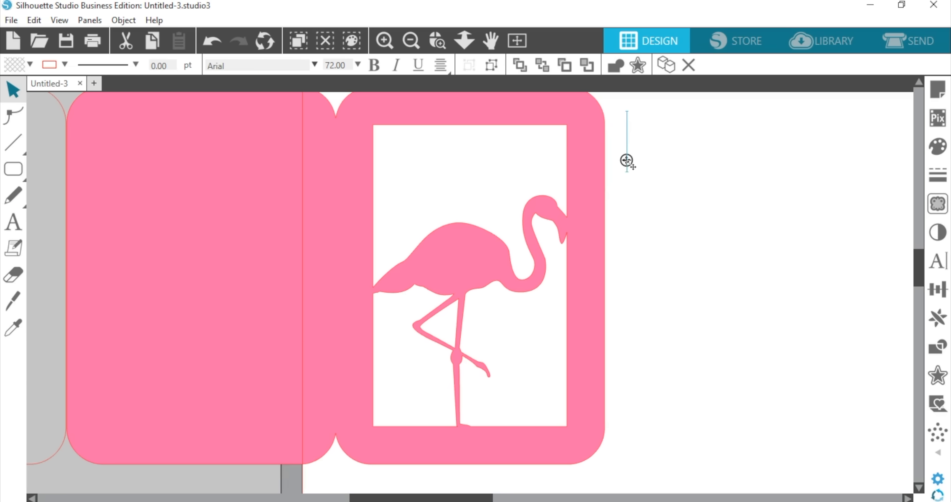
text(STAND)
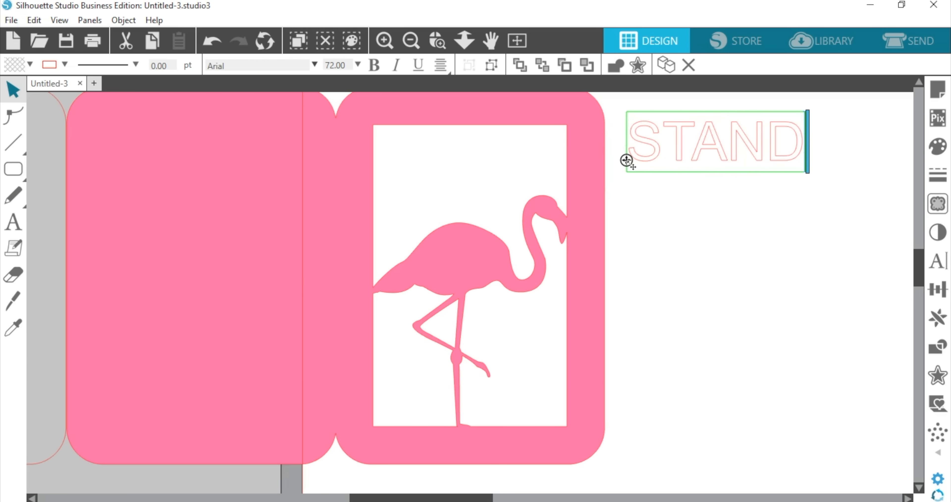
text( TA)
text(::)
key(BackSpace)
key(BackSpace)
text(L)
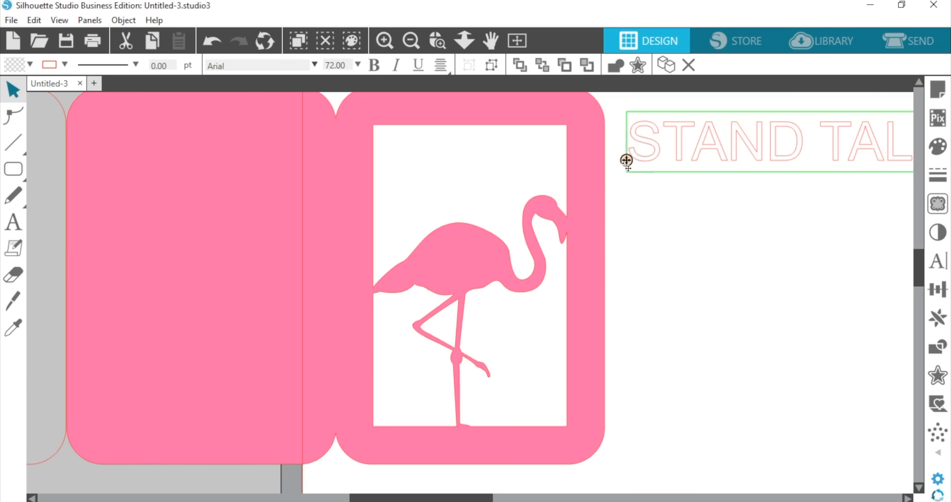
Step: Move the text lower and narrow its text box so STAND and TALL wrap onto two lines
click(726, 228)
drag(724, 166, 651, 287)
double_click(651, 286)
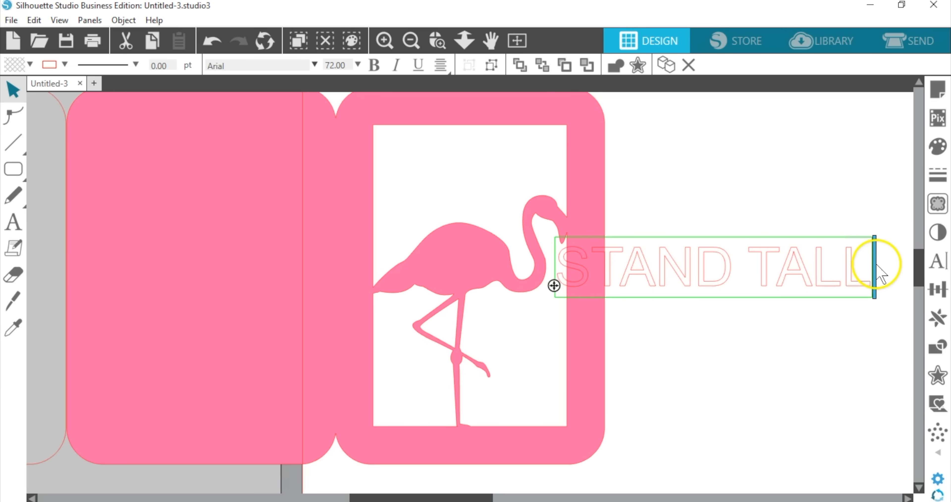
drag(873, 263, 739, 265)
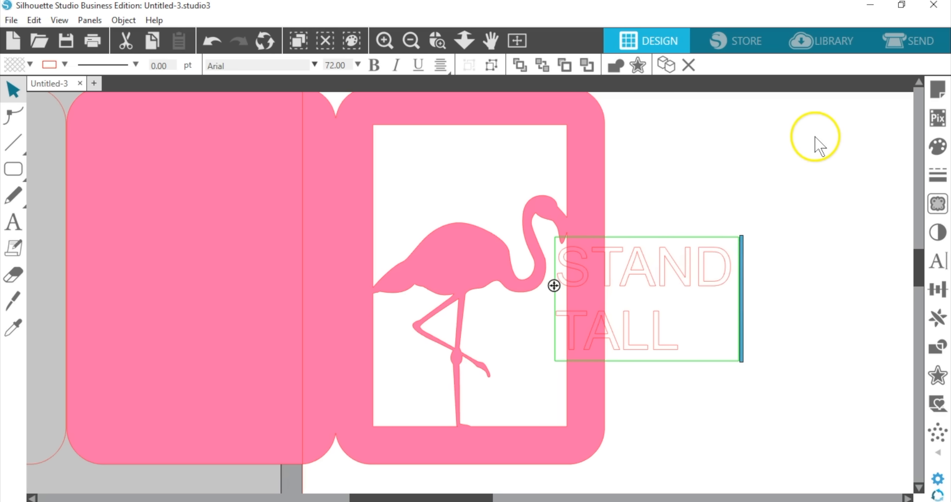
Step: Center-align the two lines of the STAND TALL text
click(441, 65)
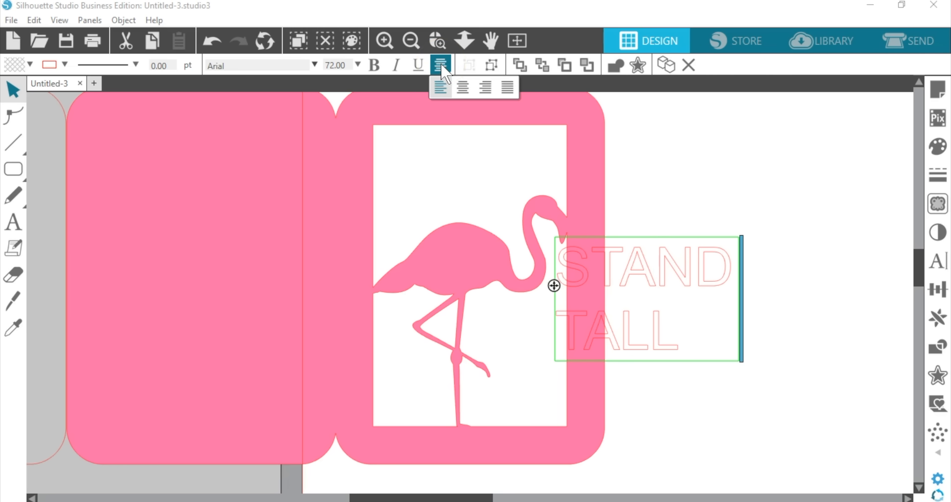
click(464, 88)
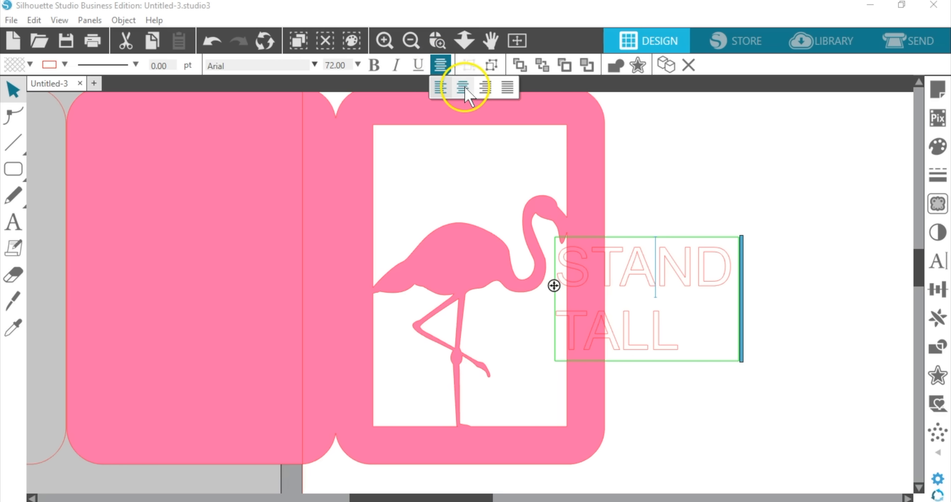
click(464, 88)
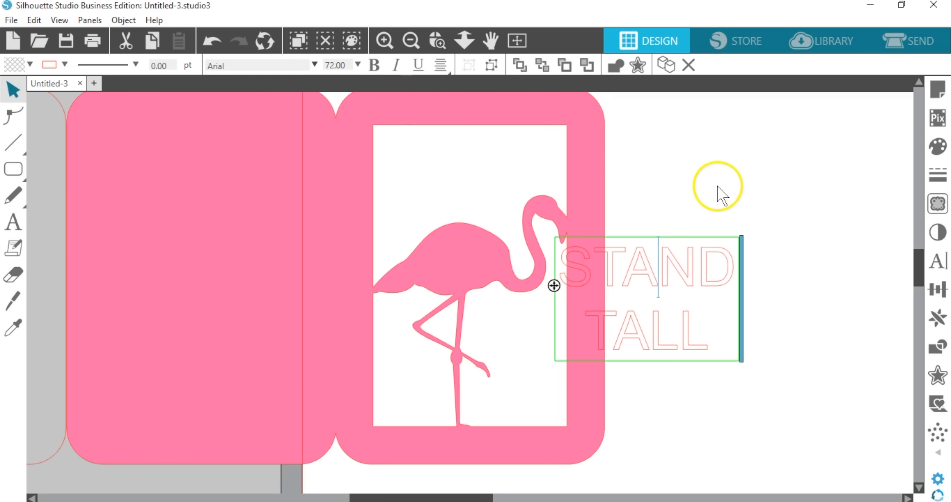
drag(718, 329, 560, 264)
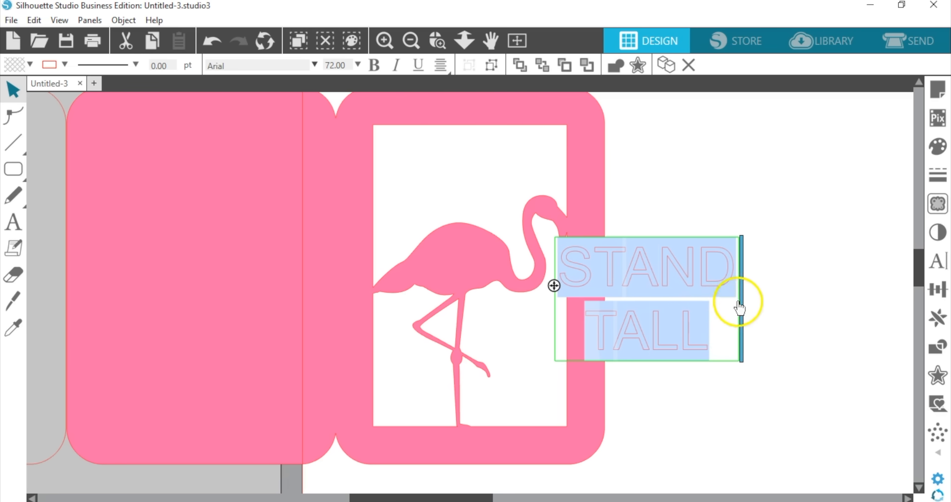
click(716, 180)
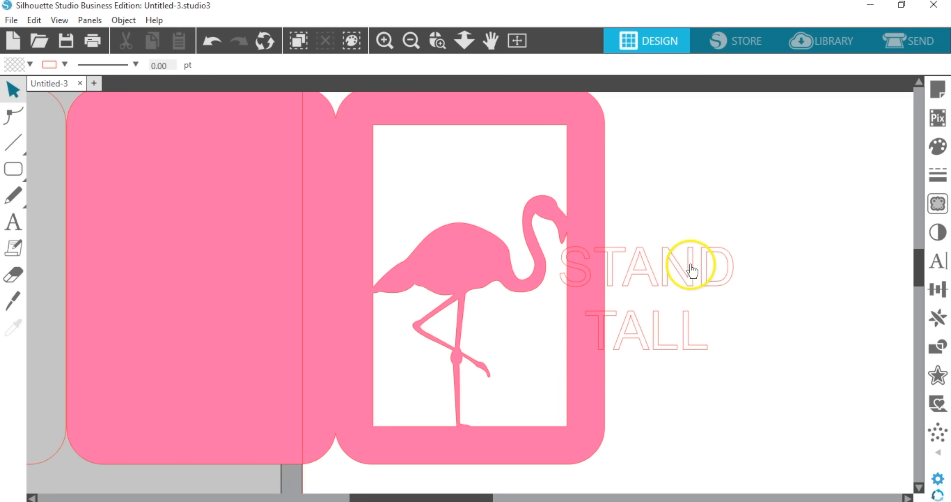
Step: Change the STAND TALL text's font to LW Tinsel and move it into the blank area beside the card
click(691, 264)
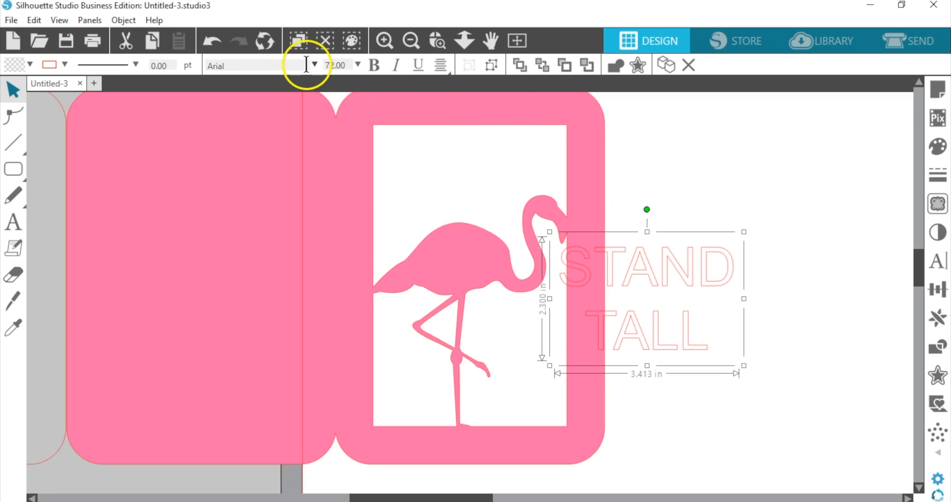
click(239, 65)
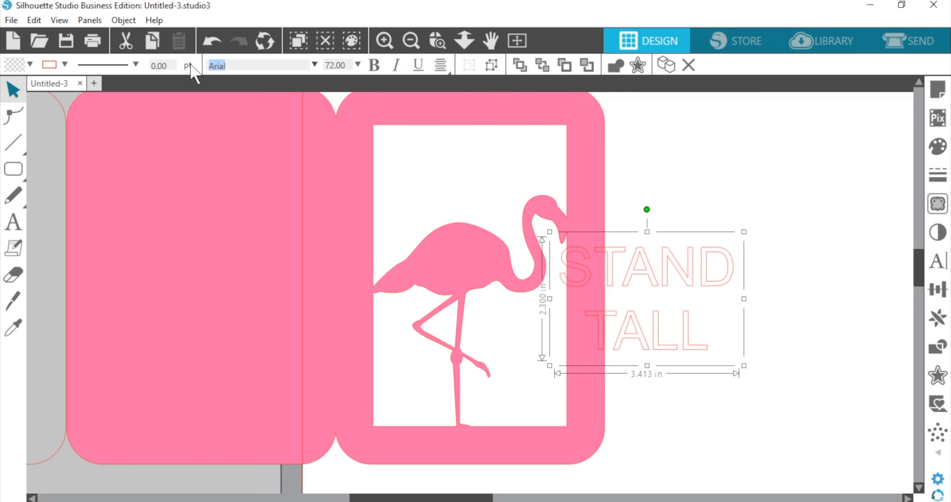
text(Lw)
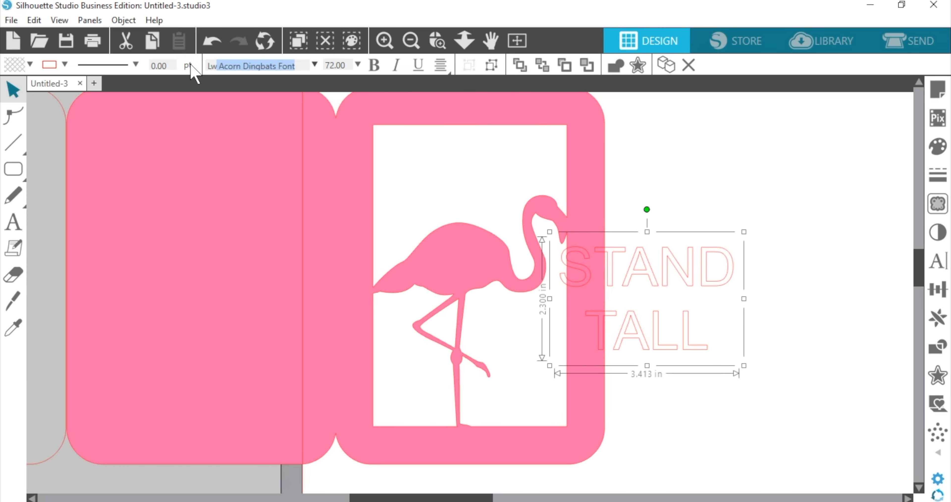
text( tinsel)
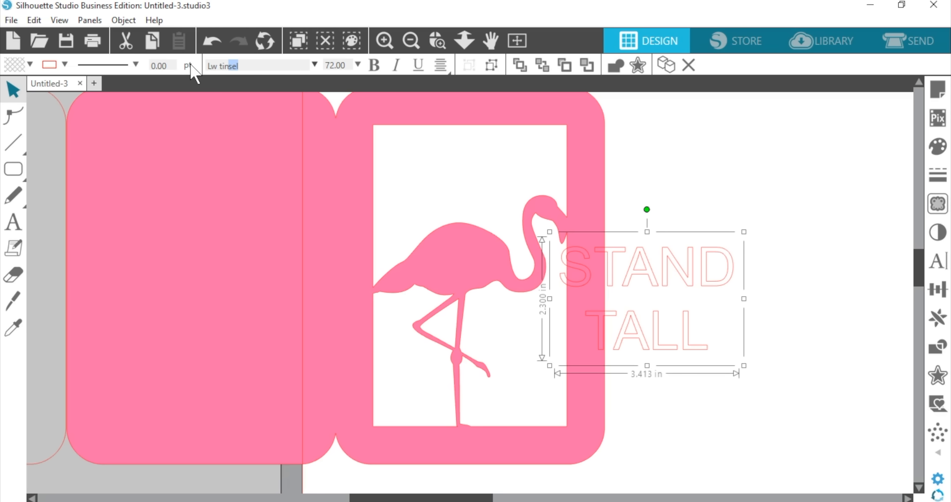
key(Return)
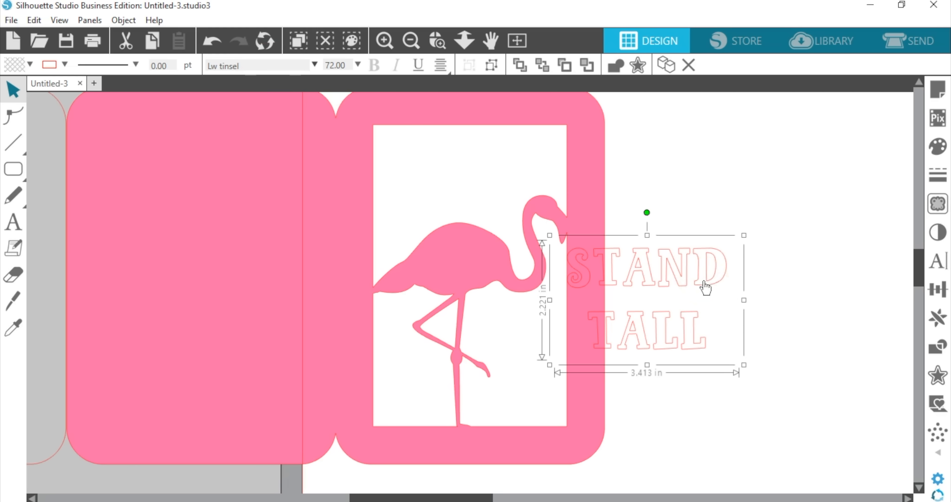
drag(707, 287, 767, 199)
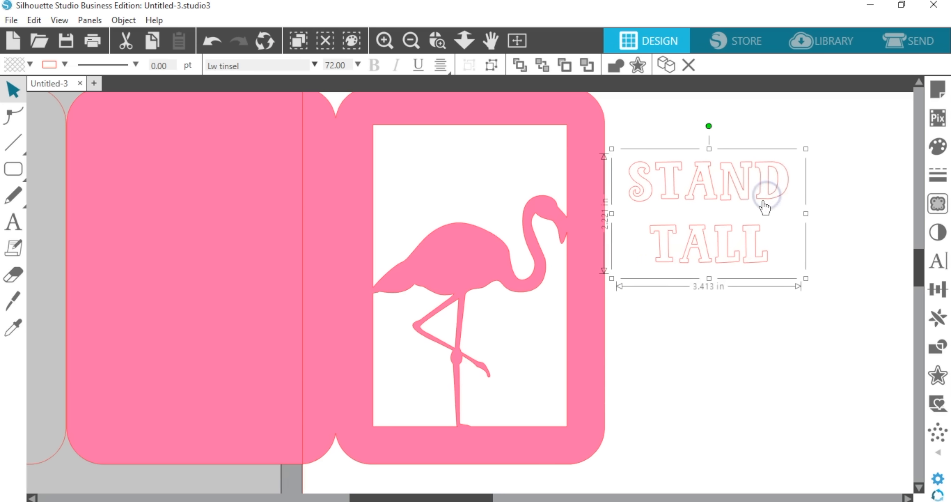
click(743, 199)
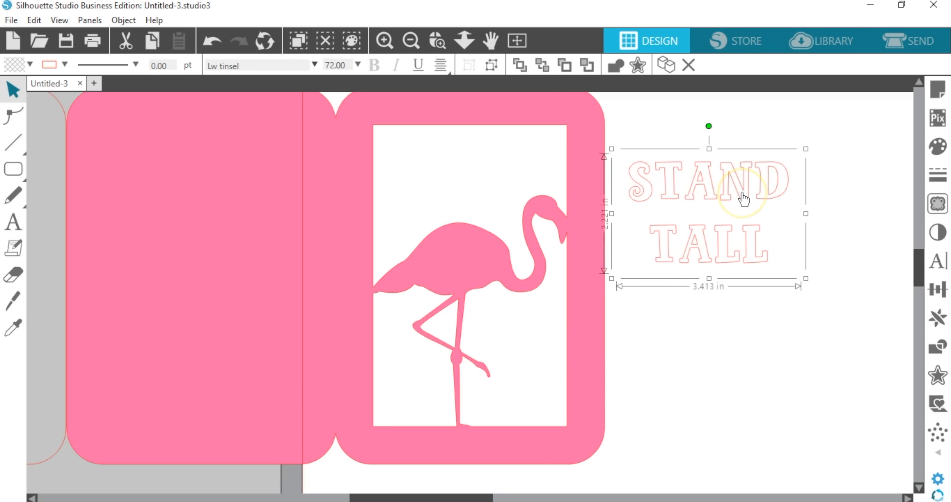
drag(754, 187, 759, 366)
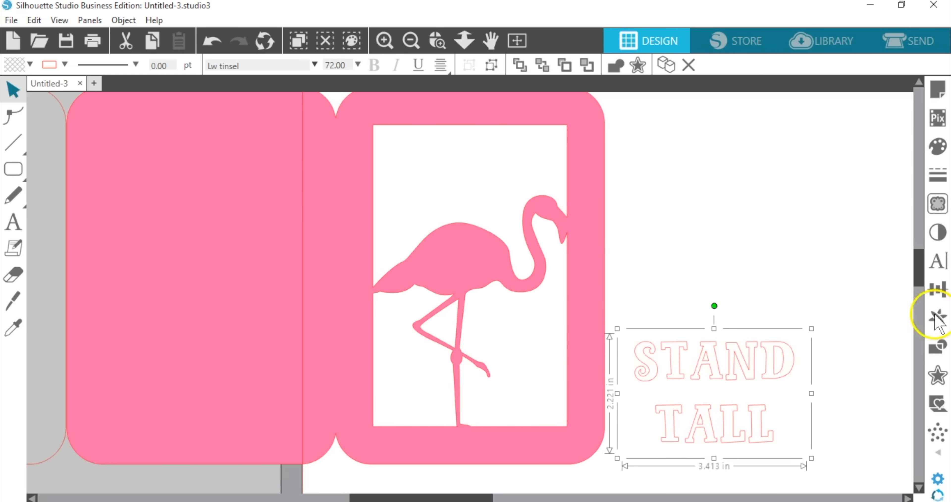
Step: Tighten the STAND TALL text to 85% character spacing and 60% line spacing
click(941, 264)
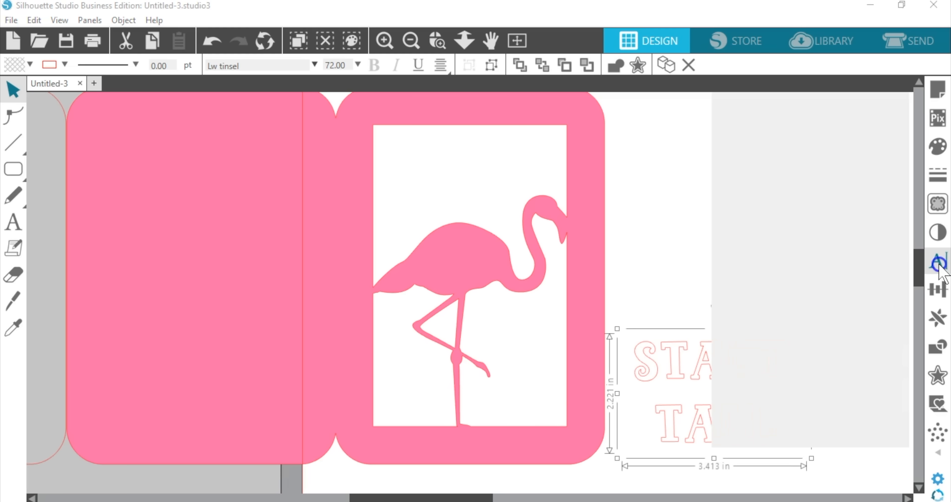
drag(681, 363, 567, 309)
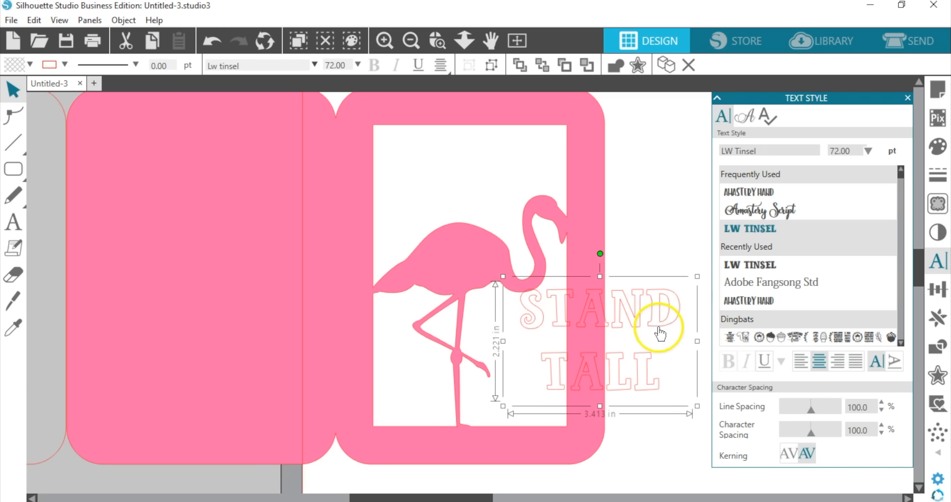
click(806, 431)
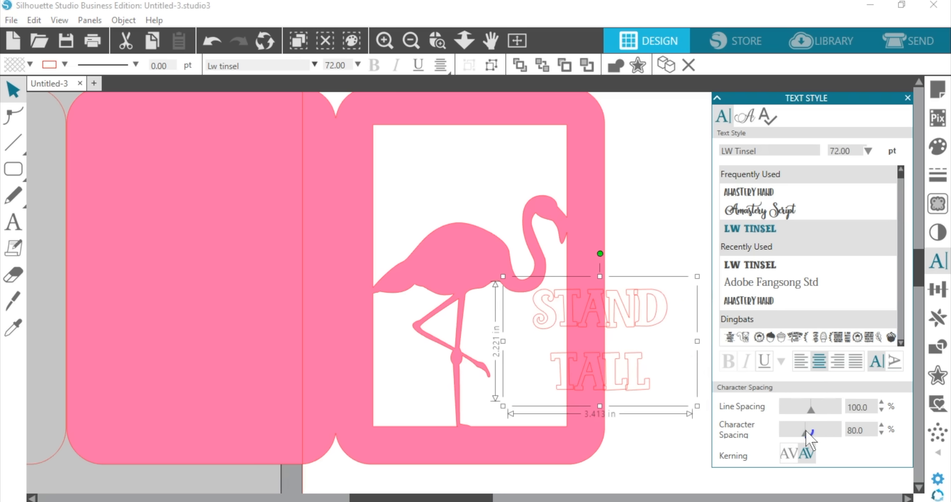
drag(807, 431, 808, 430)
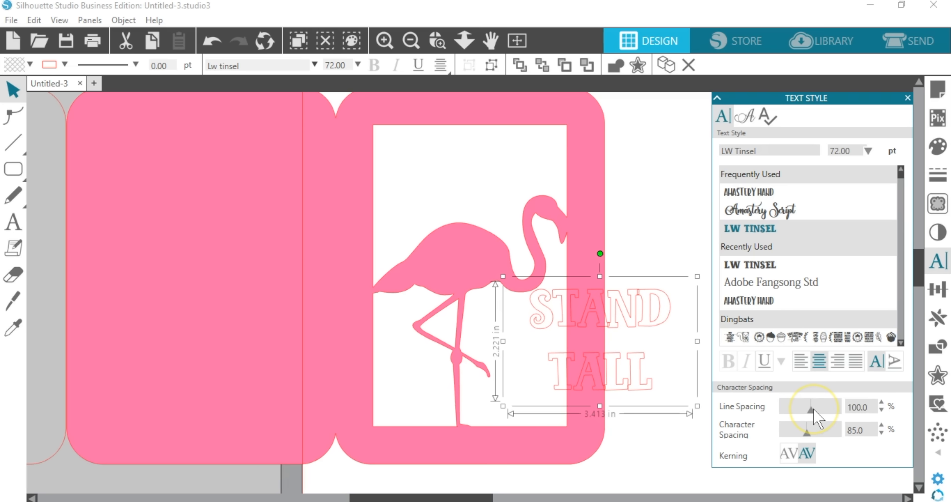
drag(811, 410, 801, 410)
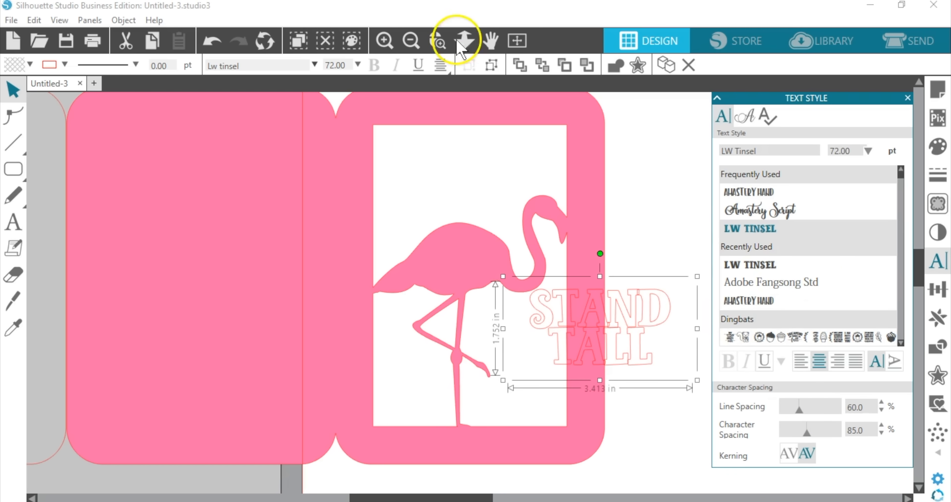
Step: Move the STAND TALL text into the card's window above the flamingo's back
drag(631, 312, 495, 153)
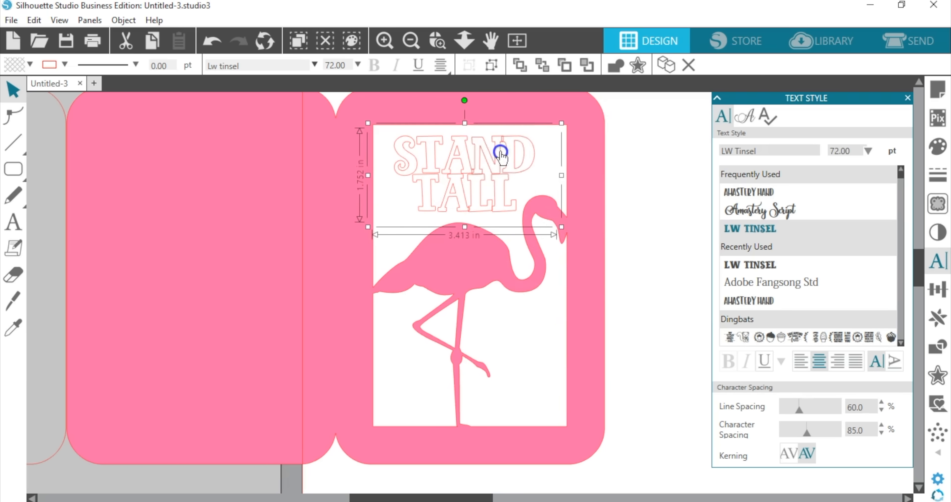
click(437, 42)
drag(374, 111, 579, 257)
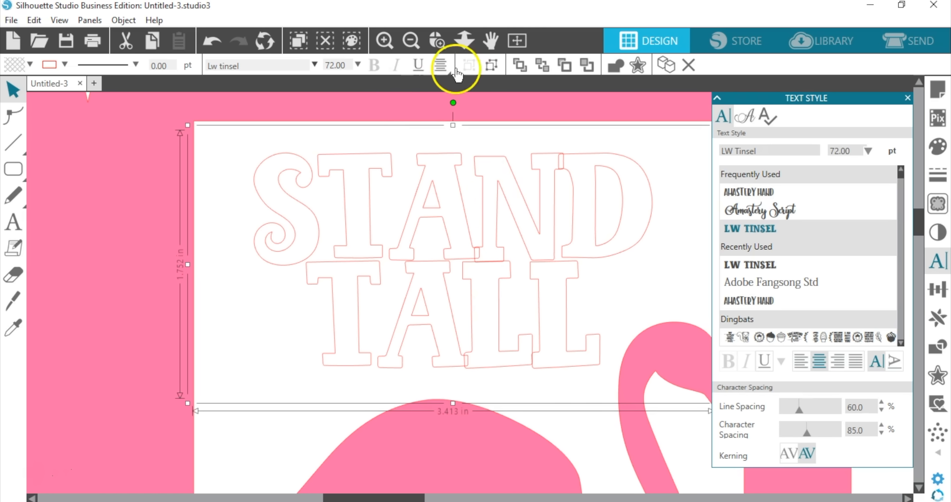
Step: Ungroup the text into separate letters and nudge the S and T of STAND right toward the A
click(492, 66)
click(282, 135)
drag(263, 143, 351, 184)
key(Right)
key(Right)
key(Right)
key(Right)
key(Right)
Step: Nudge the S of STAND right until it overlaps the neighboring T
click(329, 170)
click(296, 158)
key(Right)
key(Right)
key(Right)
key(Right)
key(Right)
key(Right)
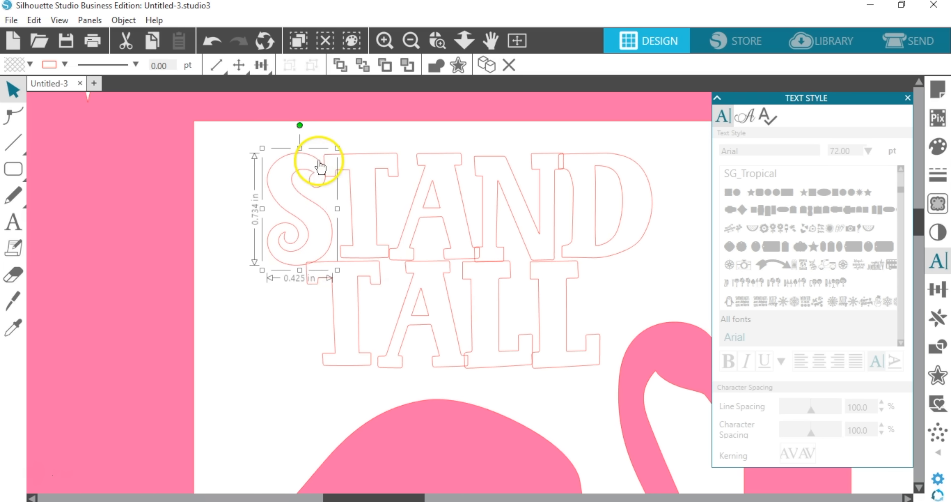
Step: Nudge all the letters of TALL up until they overlap the bottom of STAND
click(510, 297)
drag(510, 297, 314, 323)
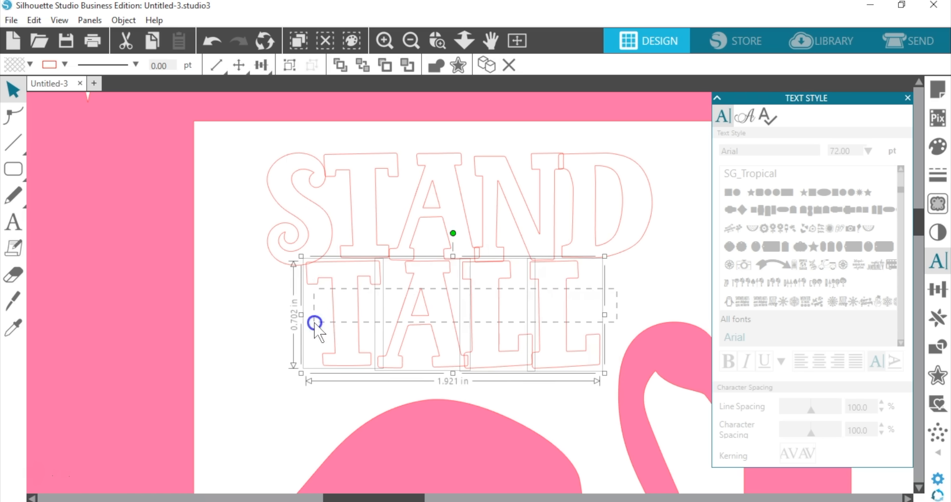
key(Up)
key(Up)
key(Up)
key(Up)
key(Up)
key(Up)
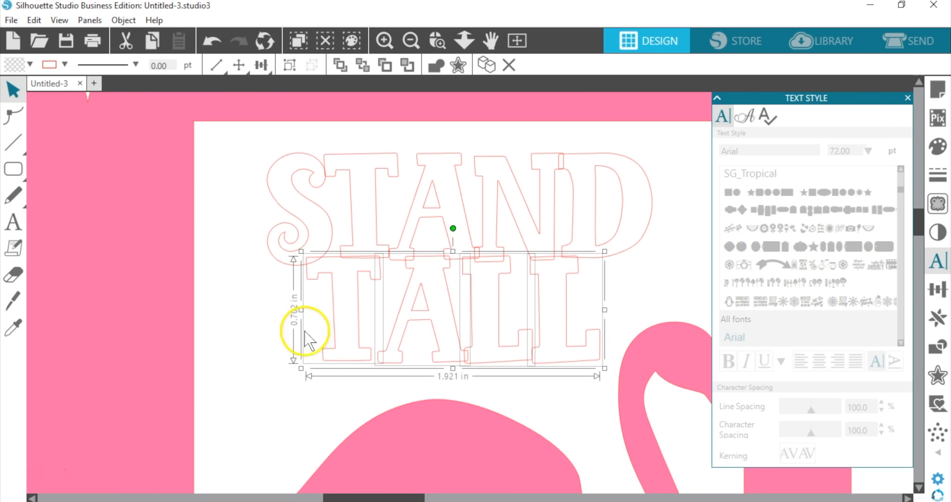
Step: Group the letters of STAND together, and group the letters of TALL together as a second unit
drag(260, 143, 672, 204)
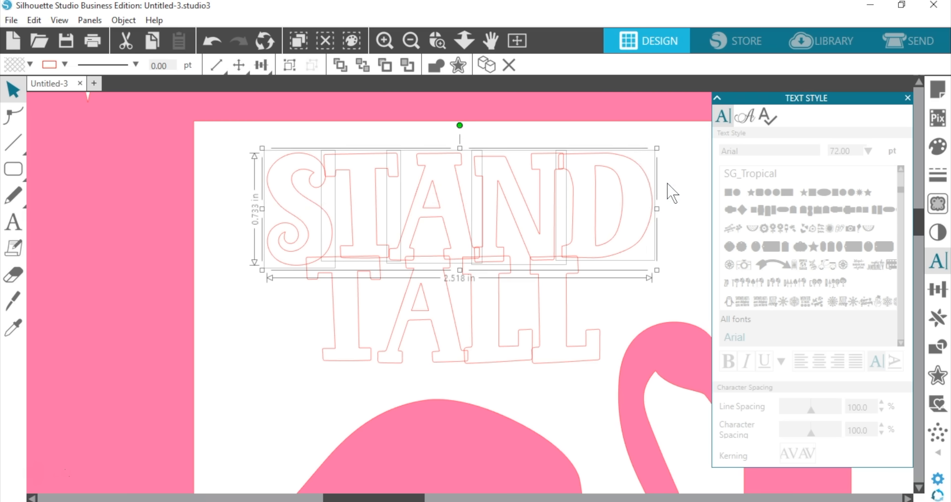
click(290, 67)
drag(254, 271, 558, 367)
click(289, 65)
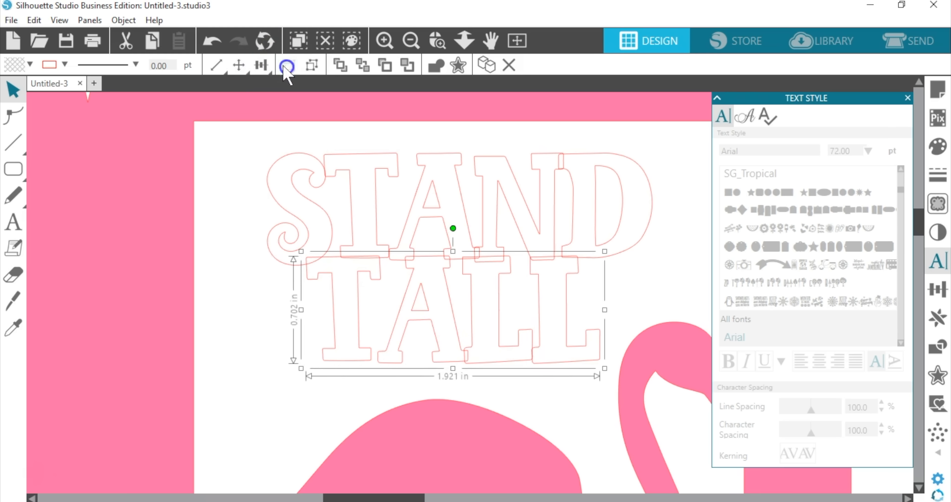
Step: Center the TALL group horizontally under the STAND group
drag(254, 142, 530, 322)
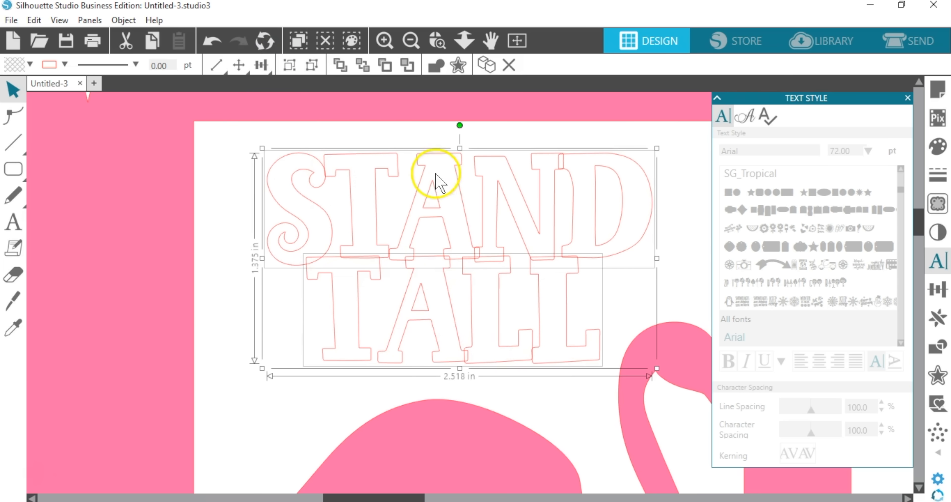
click(261, 65)
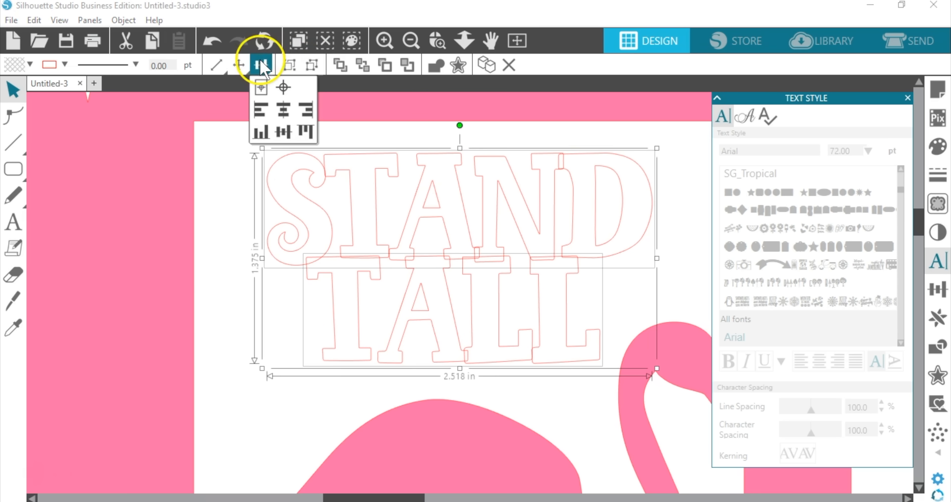
click(289, 117)
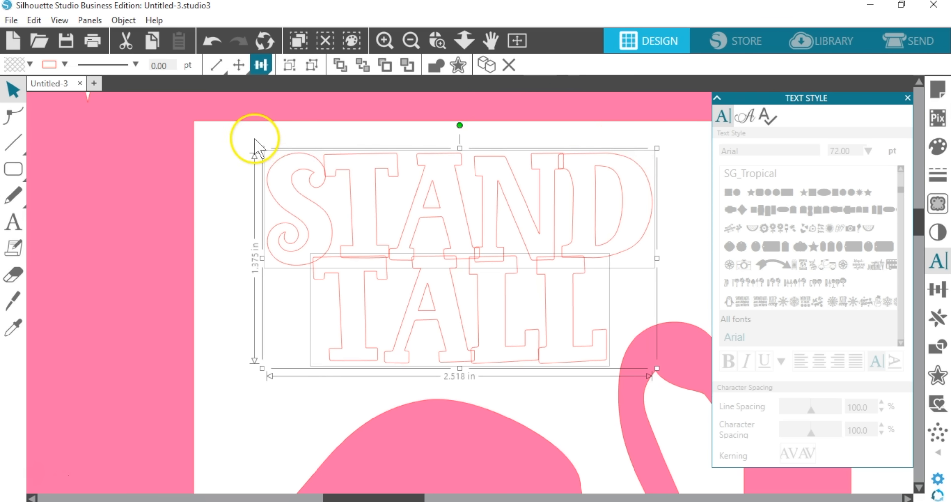
Step: Weld the two words, nudge the separate S-T piece right to overlap its neighbor, and weld all the lettering again
click(435, 74)
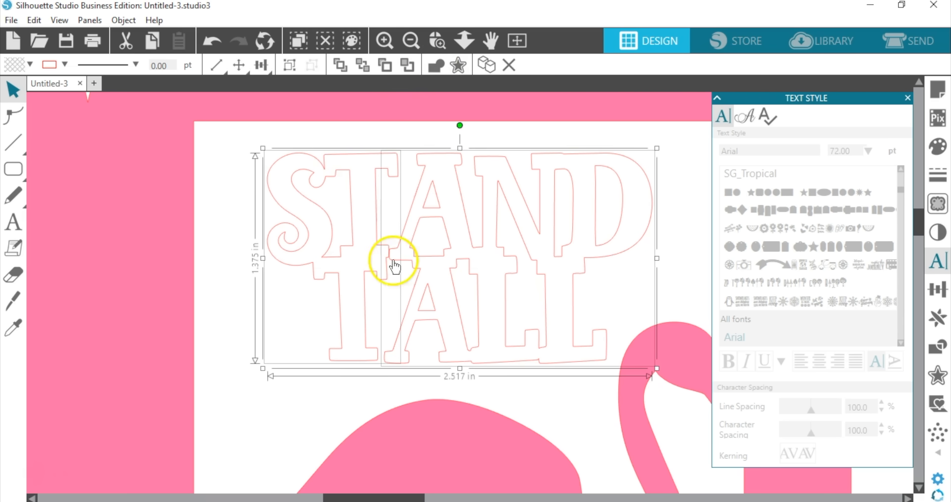
click(301, 132)
click(340, 190)
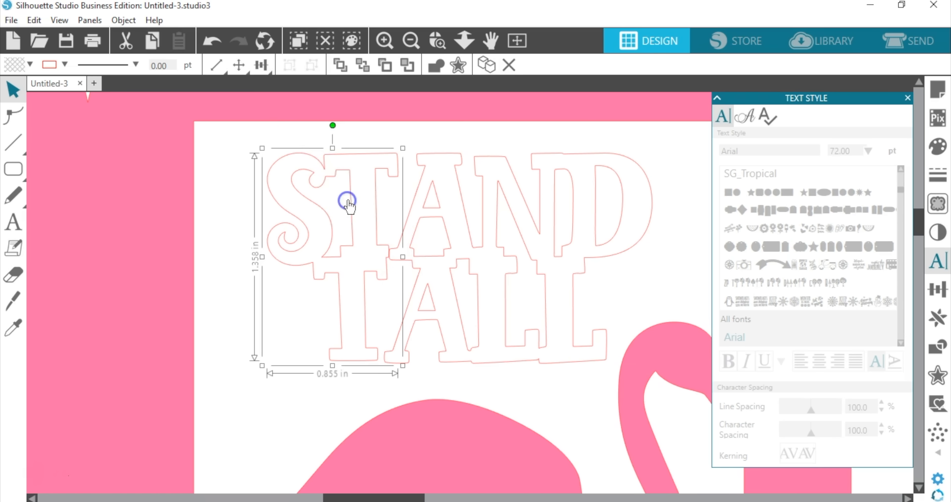
drag(246, 200, 495, 305)
click(435, 69)
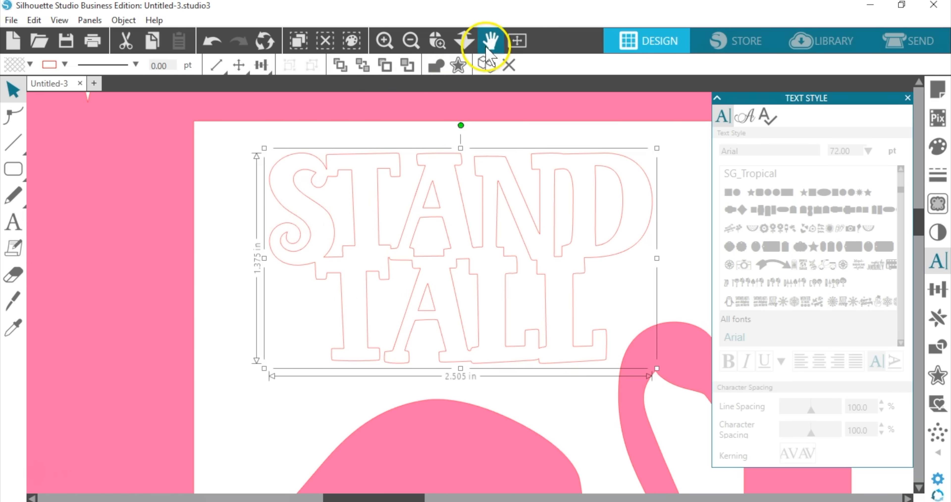
Step: Move the welded STAND TALL lettering up until its tops overlap the upper edge of the card's window
click(466, 47)
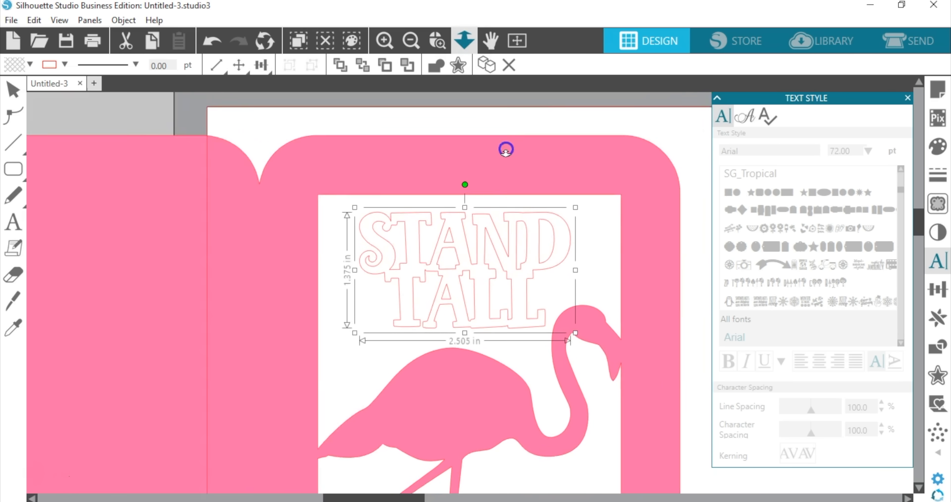
drag(481, 278, 489, 264)
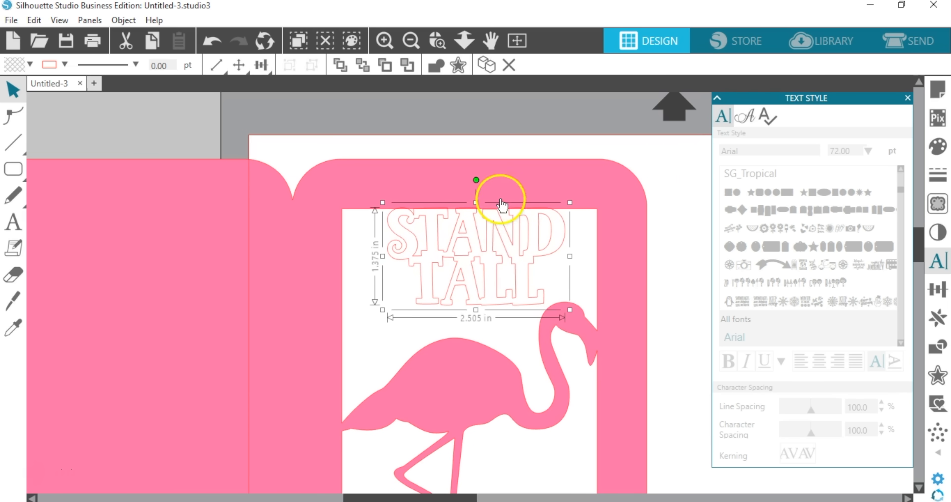
click(437, 40)
drag(352, 195, 601, 257)
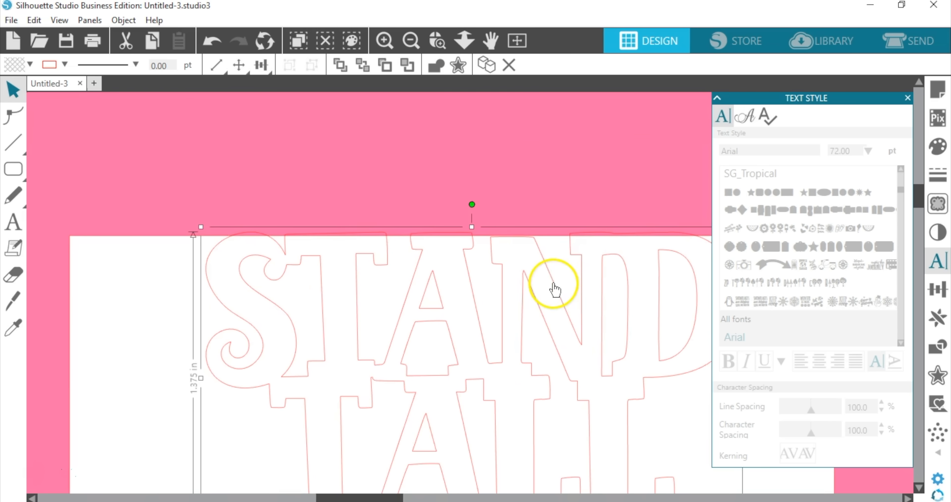
click(511, 37)
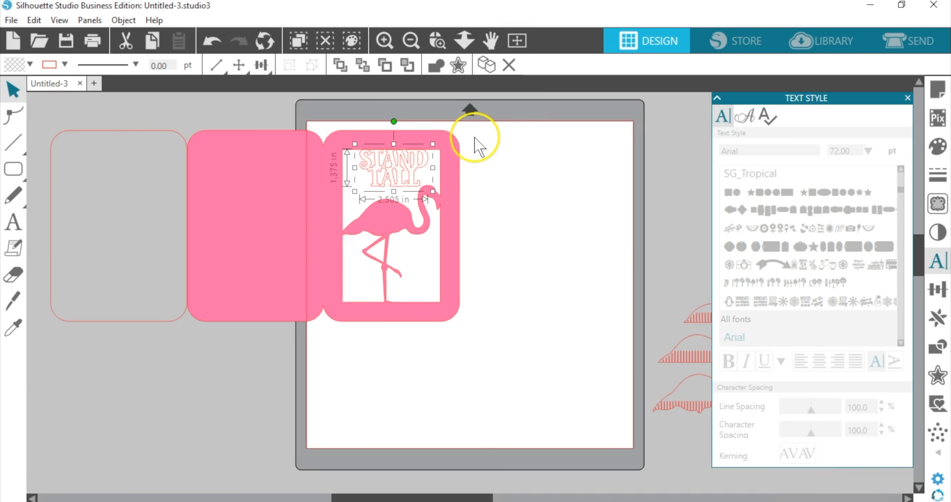
Step: Weld the STAND TALL lettering to the pink card and move the card fully onto the page
click(431, 186)
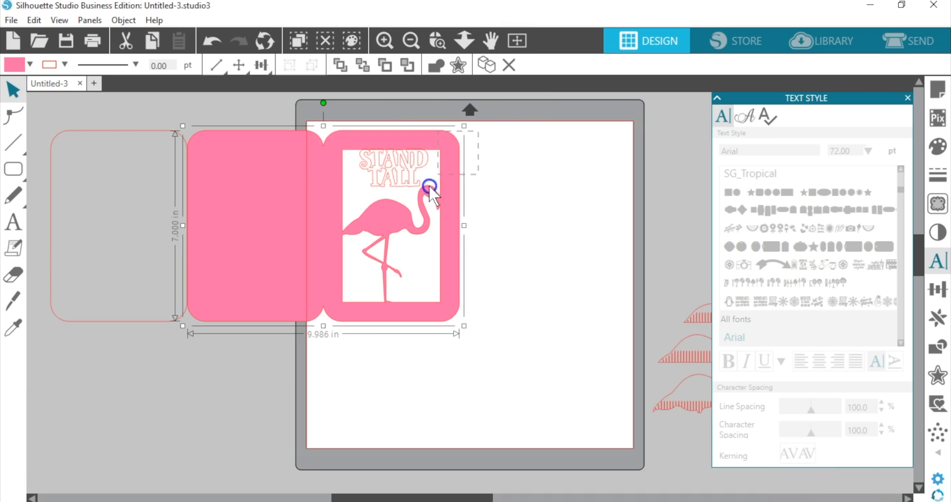
click(436, 73)
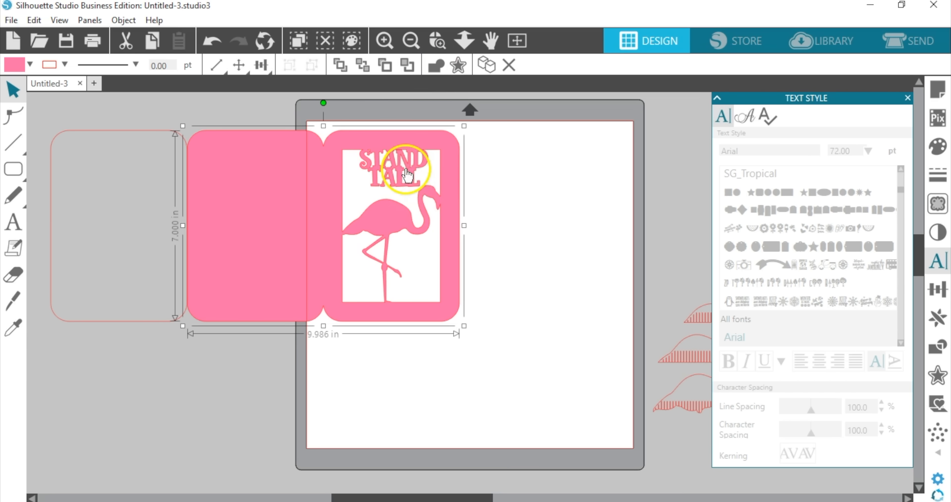
drag(377, 217, 517, 231)
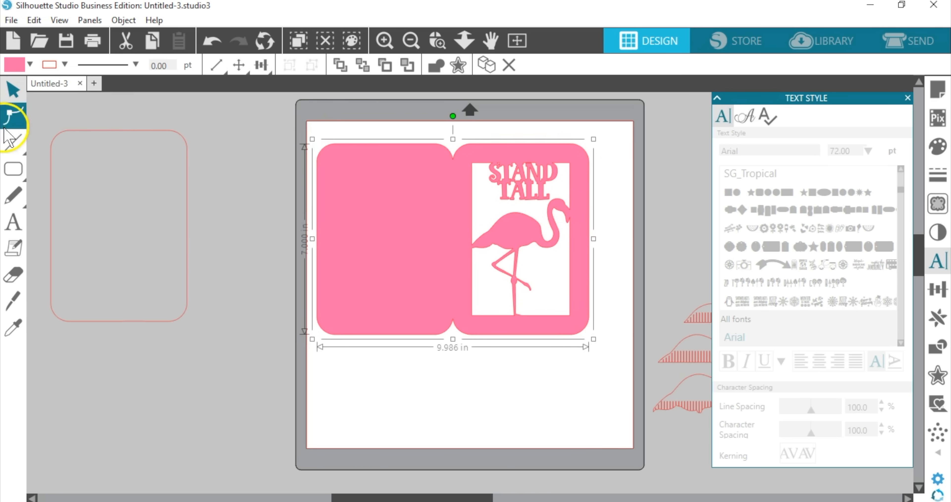
Step: Draw a straight vertical fold line about 5.65 in long between the notches at the card's center
mouse_move(19, 142)
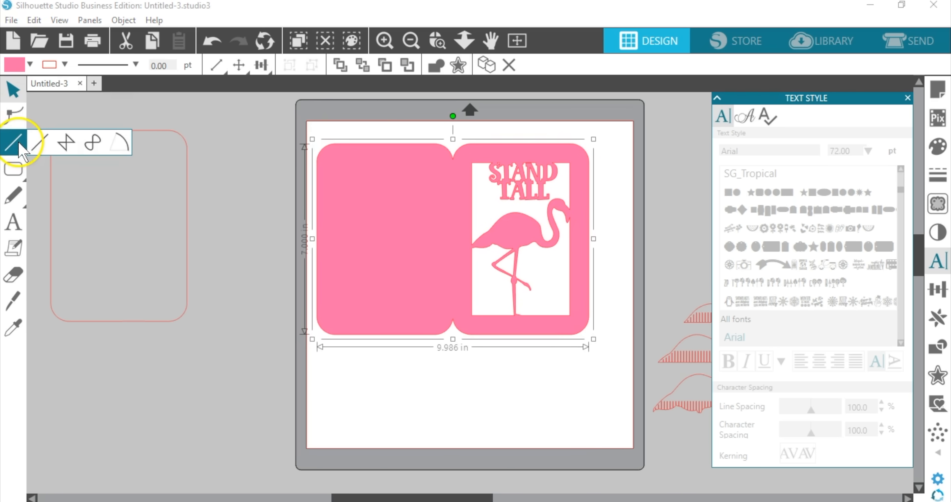
click(40, 144)
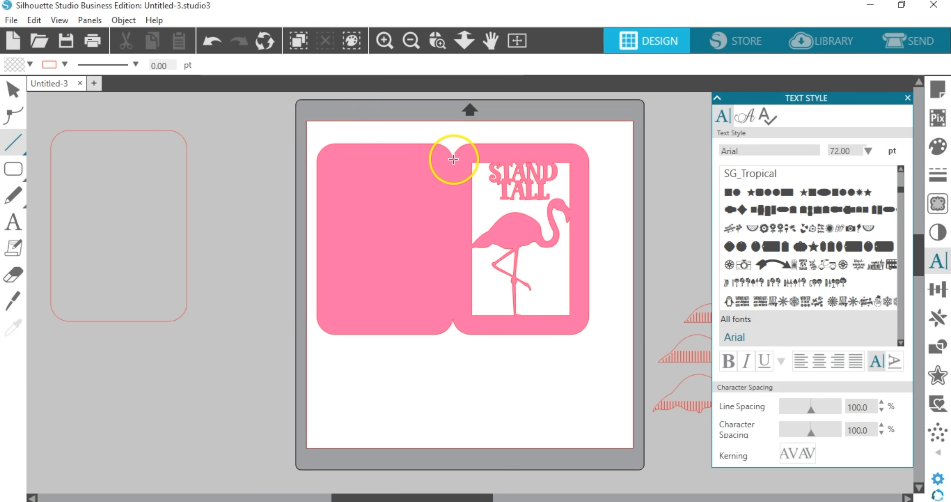
click(12, 144)
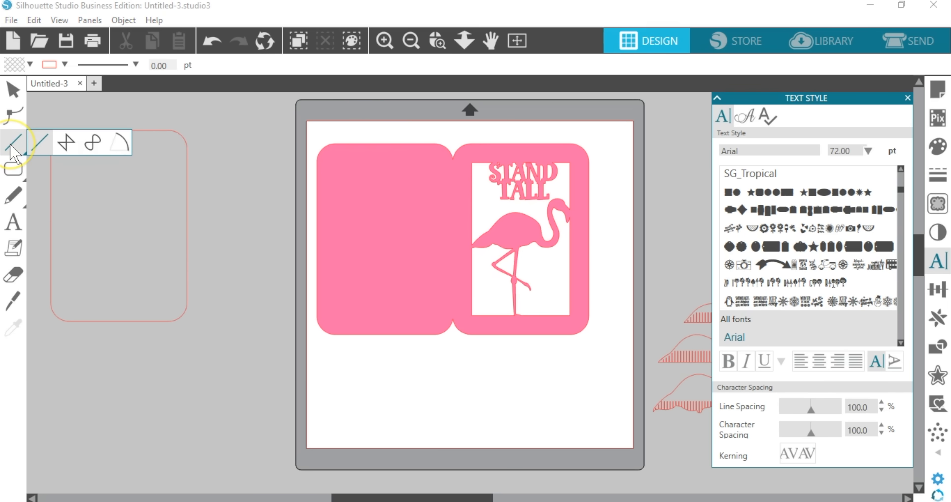
click(42, 144)
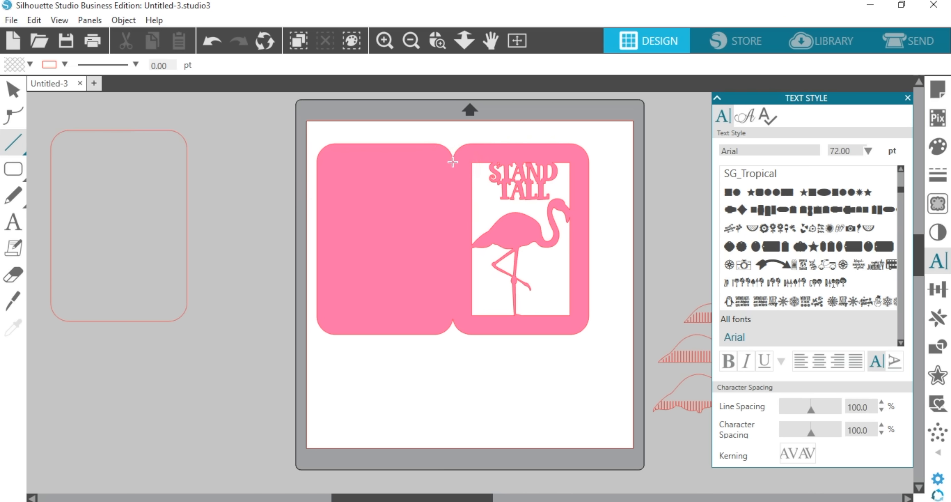
drag(453, 161, 457, 314)
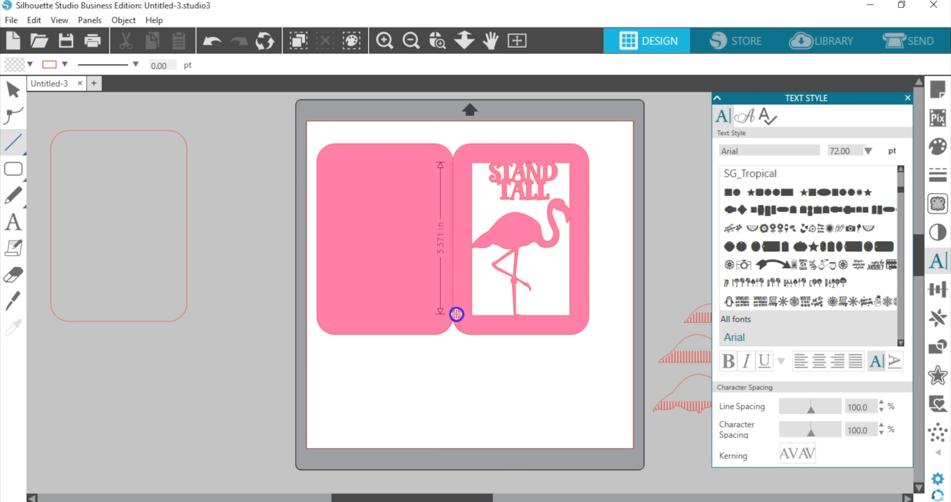
drag(456, 317, 453, 319)
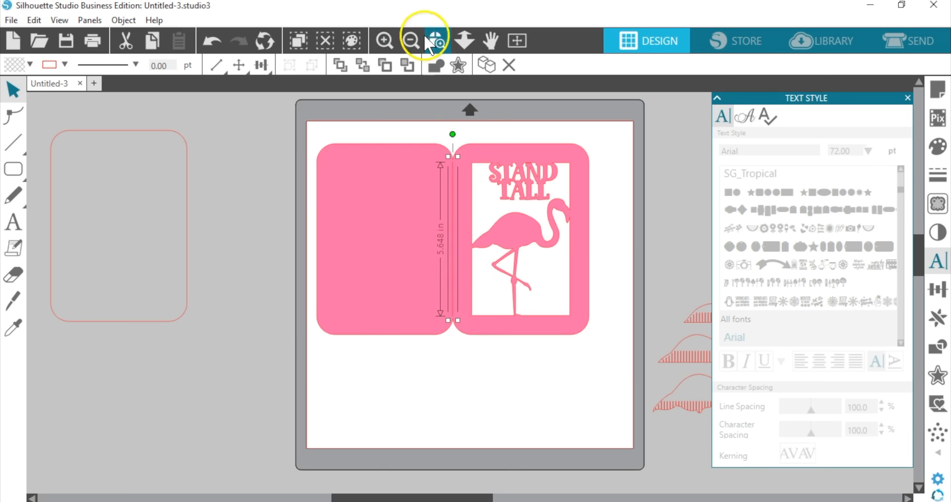
Step: Change the fold line's style from solid to the medium dashed line
click(436, 41)
drag(388, 123, 521, 343)
scroll(536, 369, down, 2)
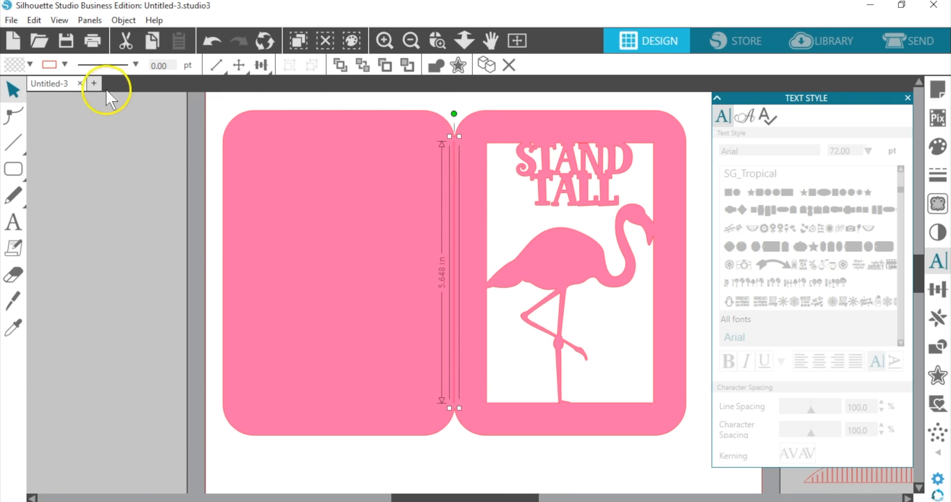
click(134, 64)
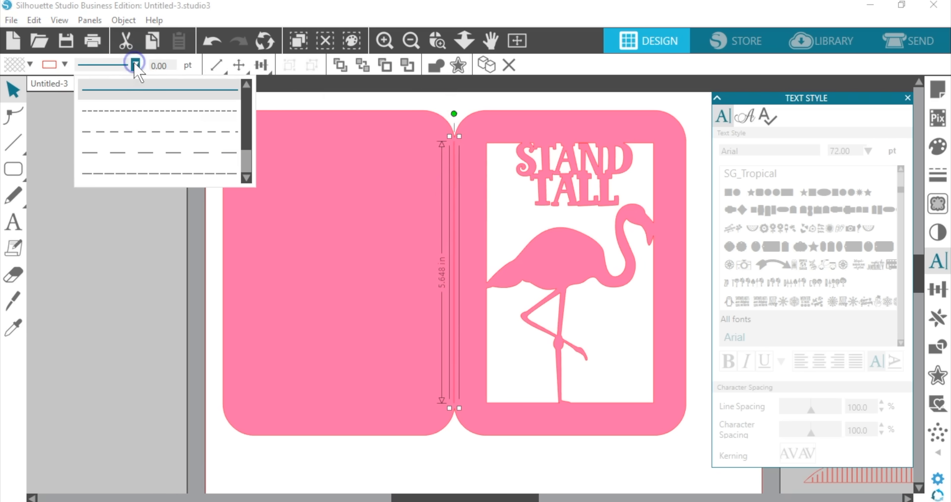
click(129, 132)
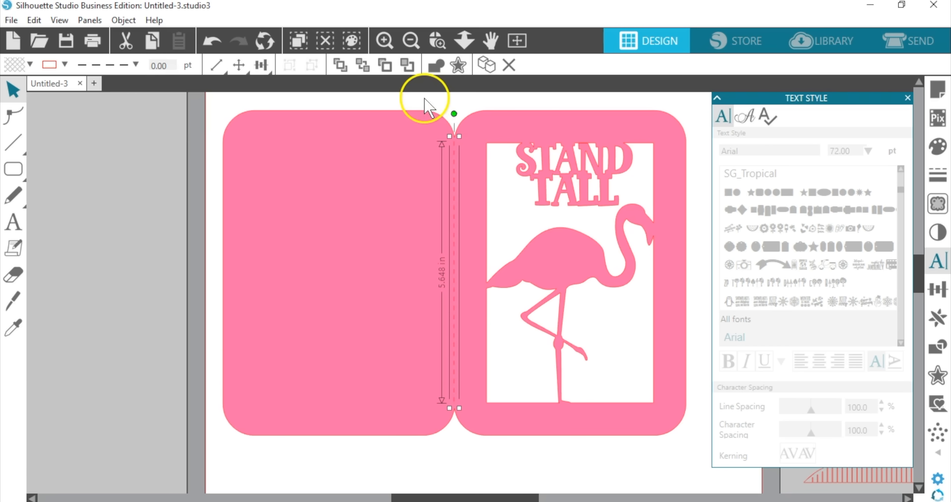
drag(429, 101, 489, 179)
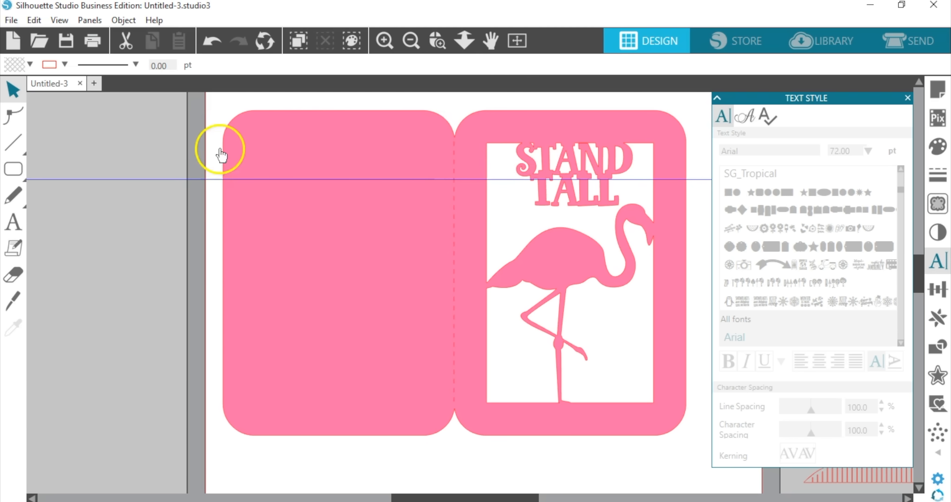
click(215, 179)
key(Delete)
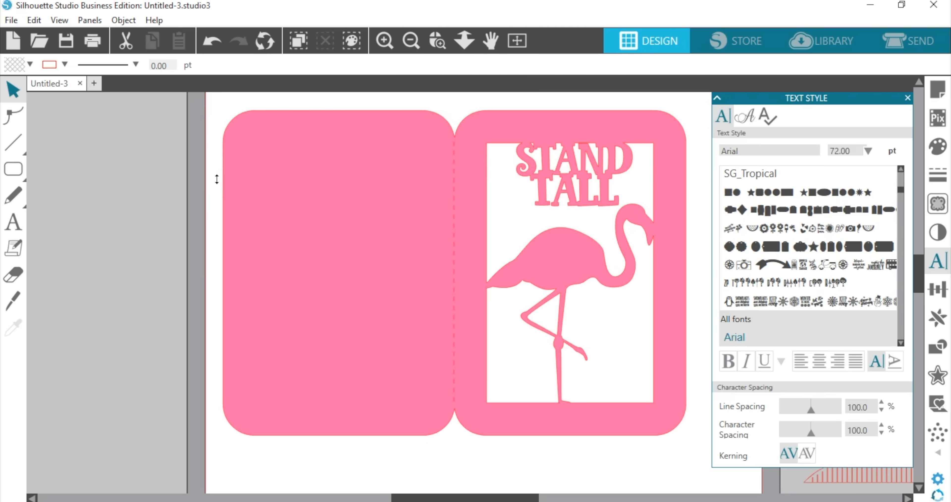
Step: Group the dashed fold line with the pink card and shift the group slightly right on the page
scroll(421, 237, up, 1)
drag(164, 168, 569, 312)
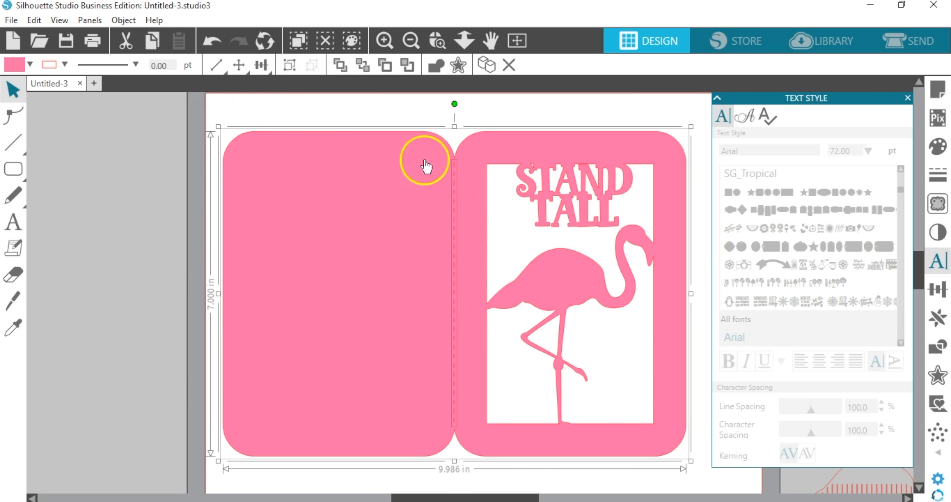
click(261, 65)
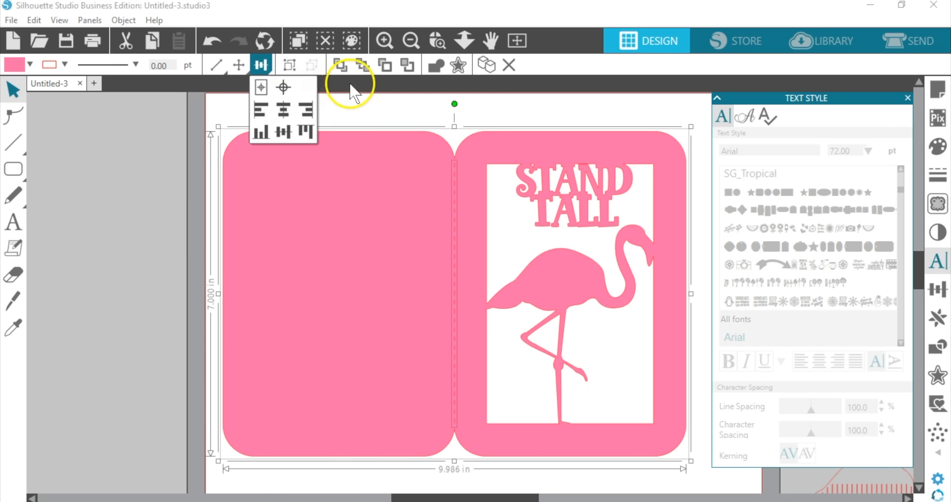
click(291, 66)
mouse_move(384, 239)
mouse_down()
mouse_move(399, 219)
mouse_move(403, 242)
mouse_up()
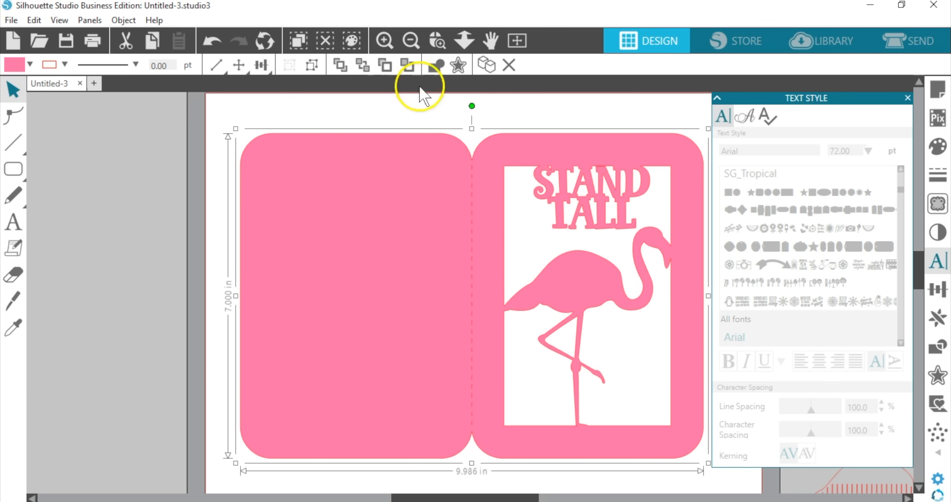
click(517, 41)
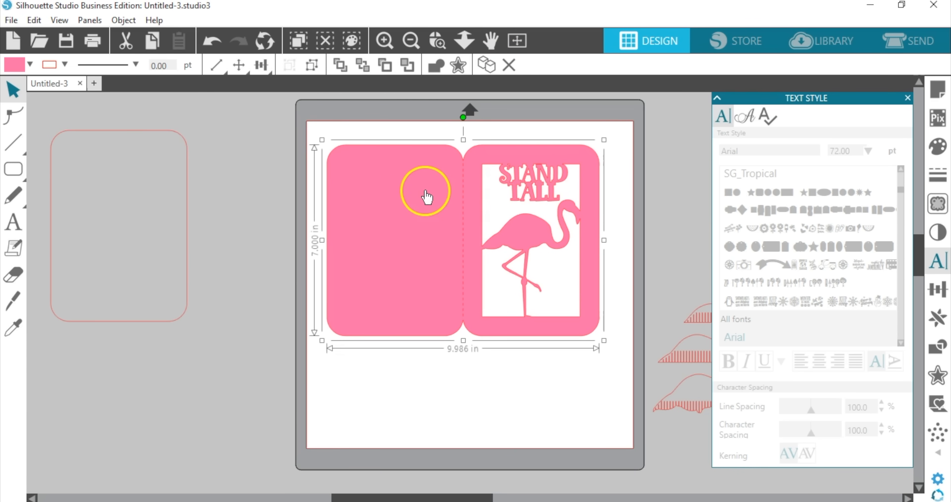
Step: Move the pink card partly off the right side of the page and place the rounded rectangle outline on the page
drag(417, 206, 599, 166)
drag(189, 209, 452, 208)
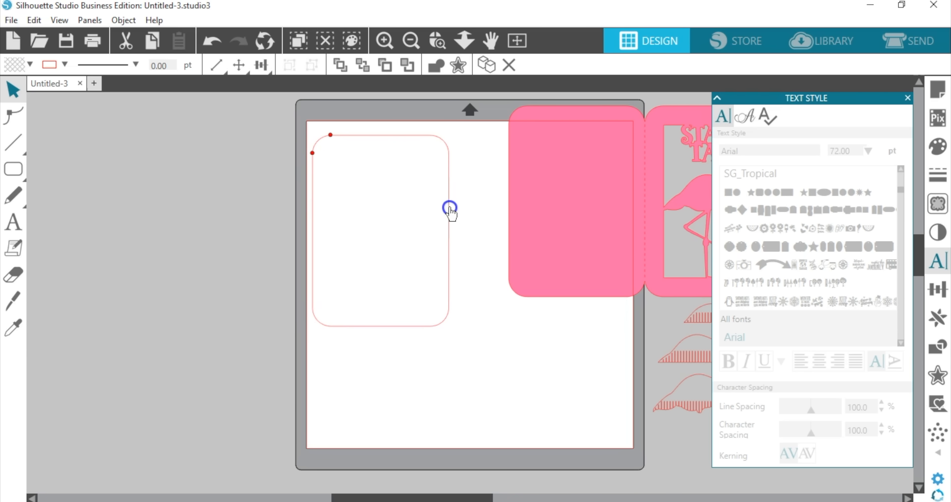
click(450, 209)
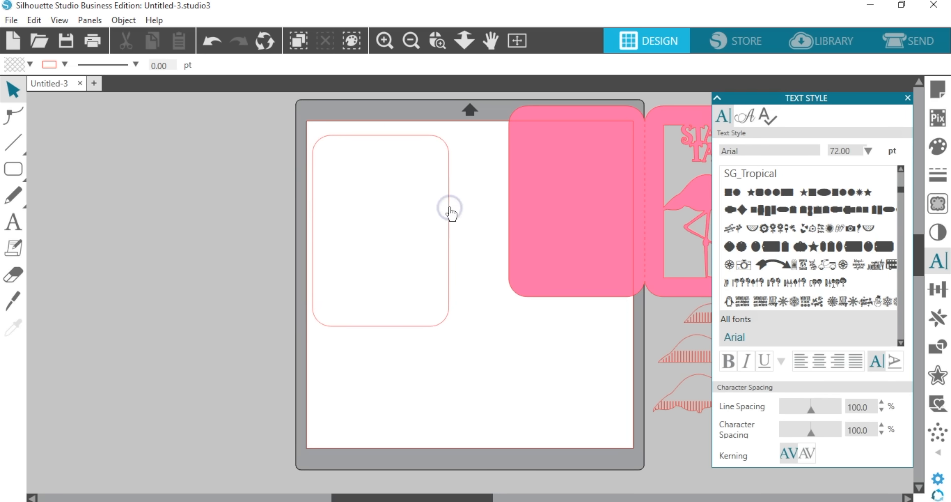
Step: Move the pink card down and left on the page, and slide the rounded rectangle outline partly behind it
drag(527, 208, 413, 325)
click(448, 168)
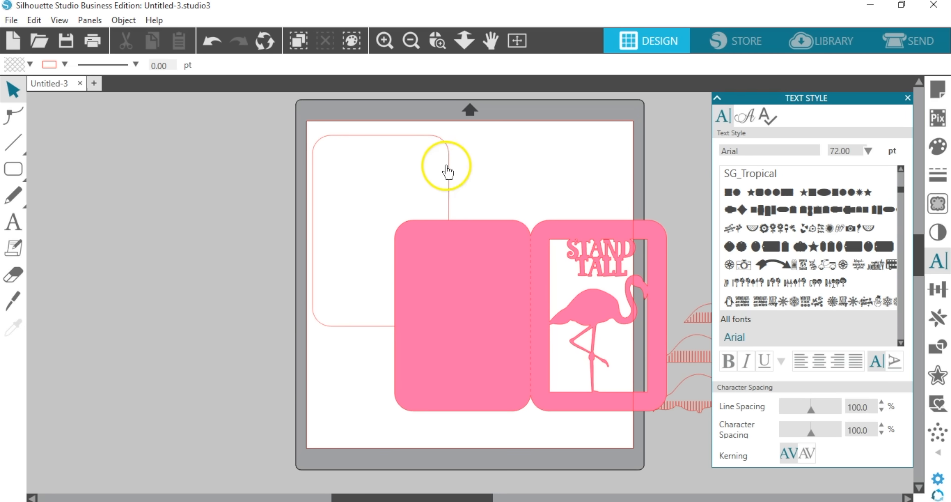
drag(450, 167, 599, 207)
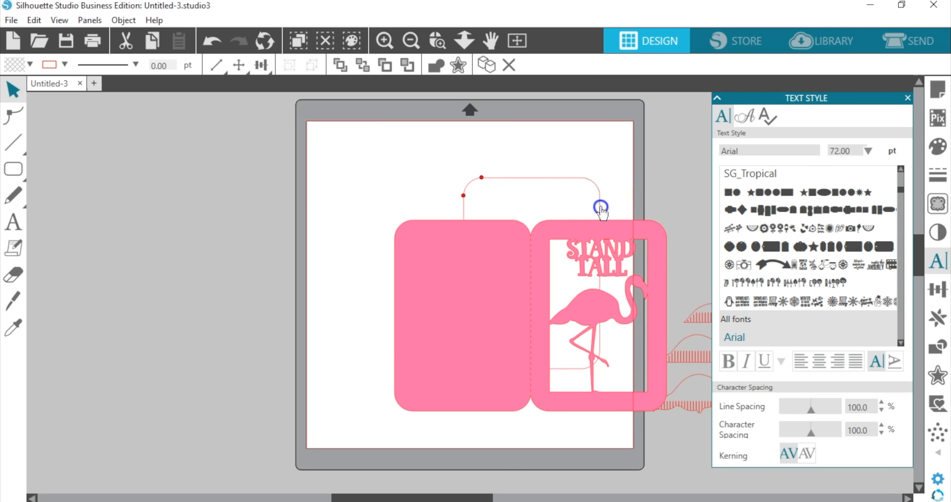
click(470, 202)
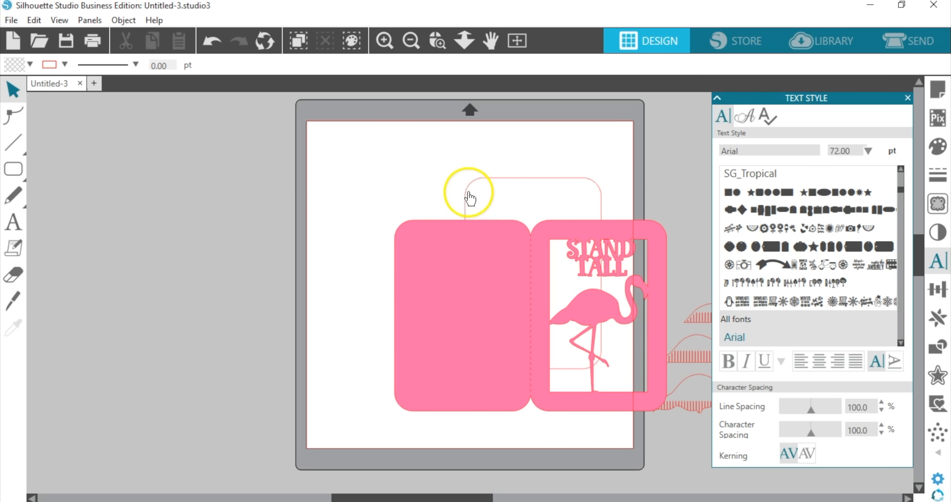
Step: Move the rounded insert outline to the page's upper left corner and shift the pink card clear of it, partly off the page's right side
drag(466, 193, 324, 150)
click(435, 216)
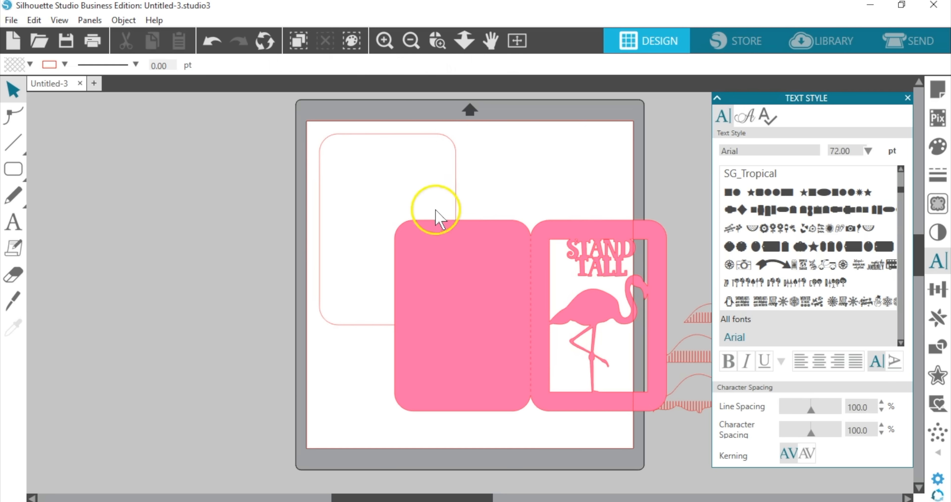
drag(501, 258, 618, 205)
Step: Slice a narrow sliver off the insert outline's left edge with a straight vertical solid Knife cut, and delete the sliver
click(437, 39)
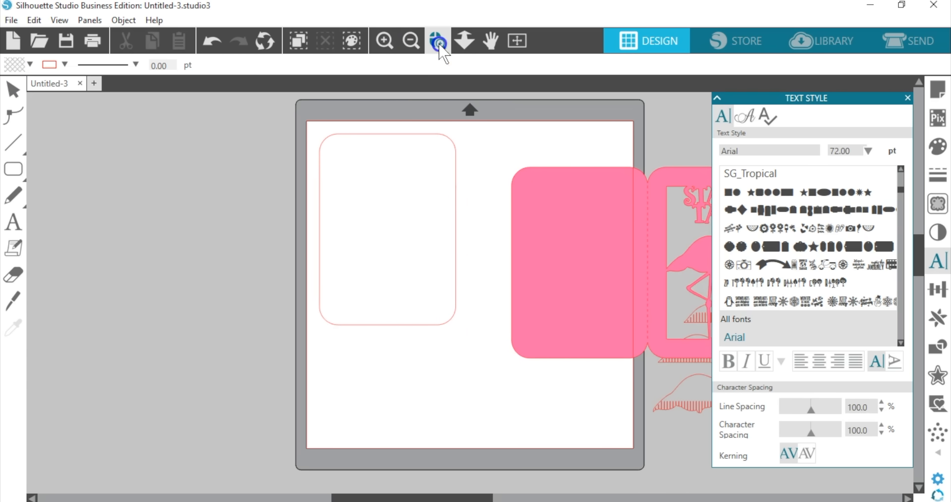
drag(470, 334, 471, 333)
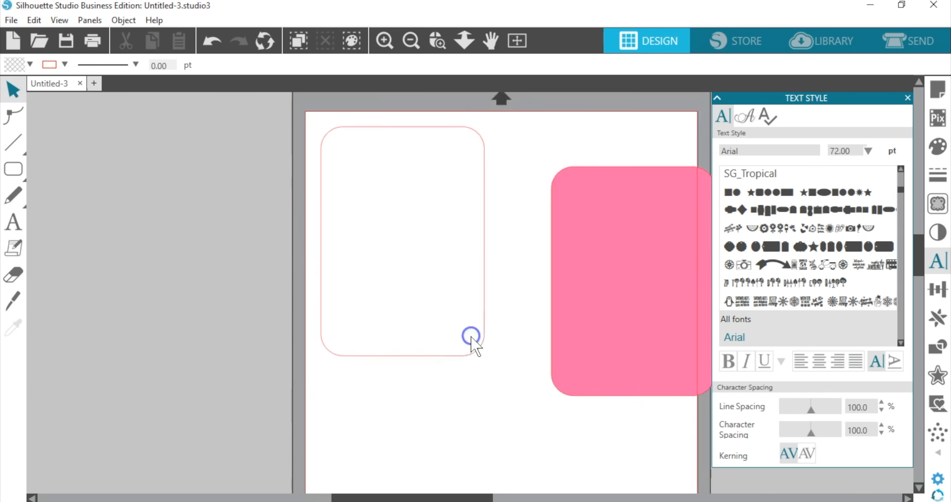
click(15, 306)
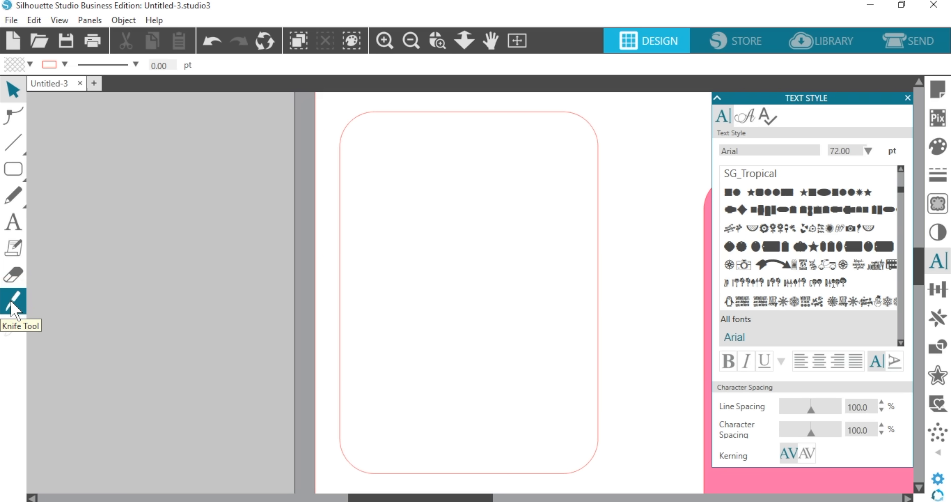
click(11, 308)
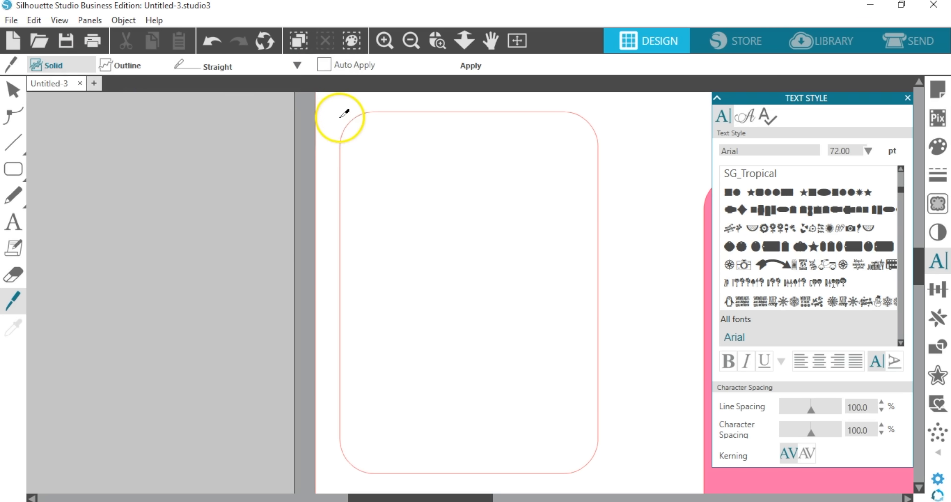
drag(340, 118, 352, 480)
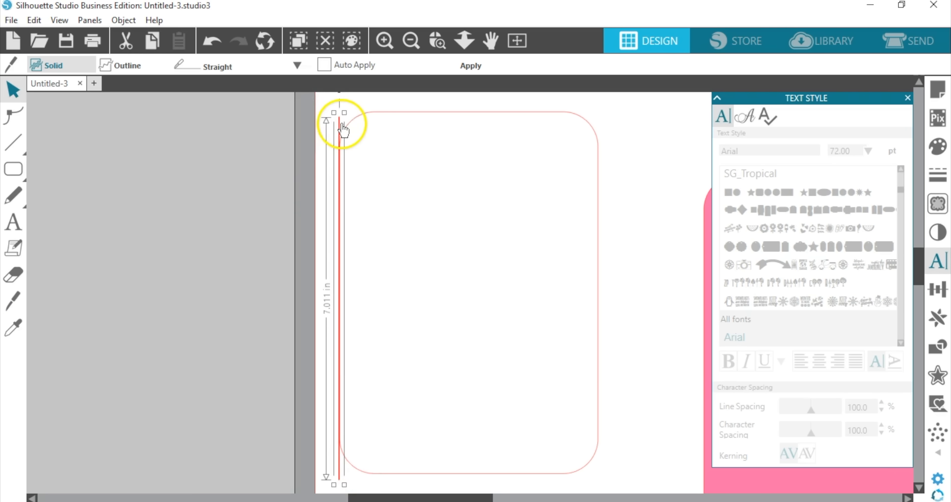
drag(346, 131, 349, 130)
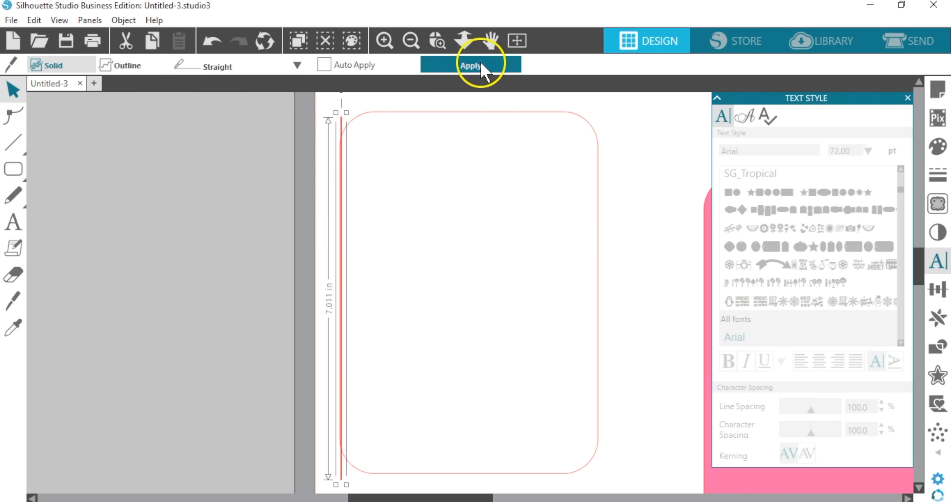
click(470, 68)
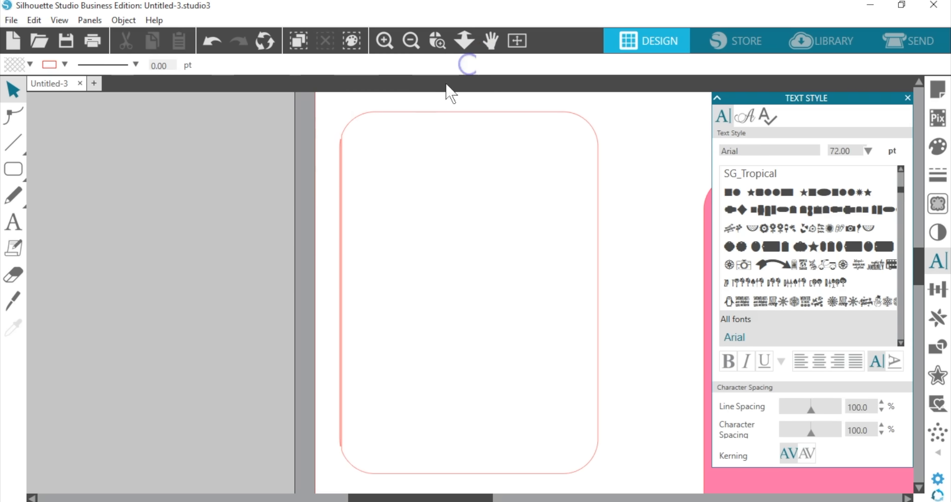
drag(341, 222, 249, 211)
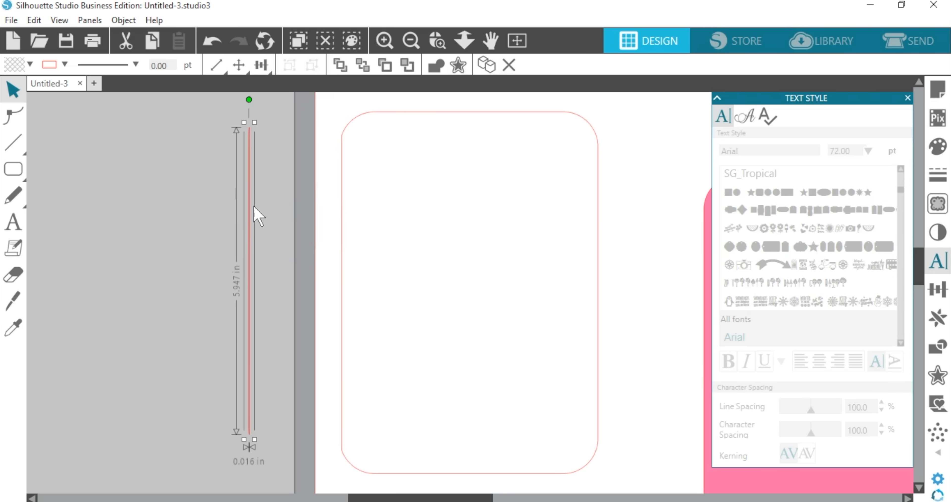
key(Delete)
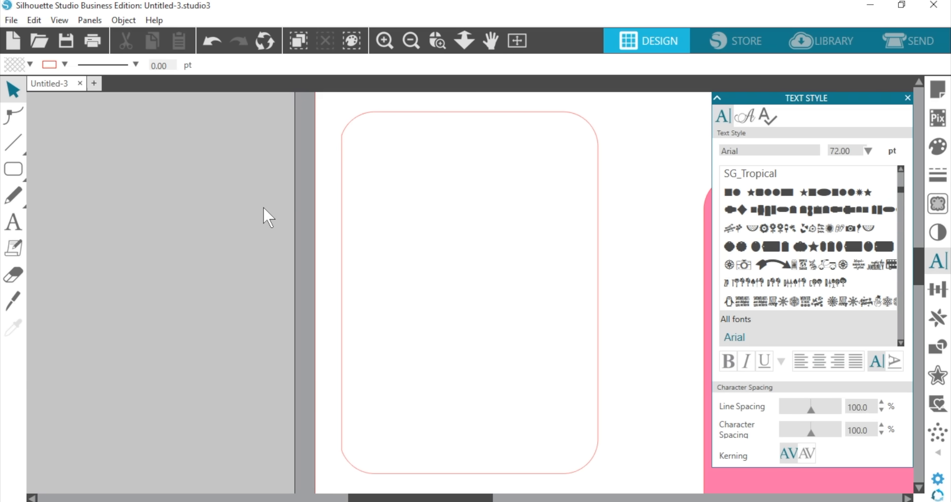
Step: Place the pink card at the page's upper left and move the insert outline and striped flamingo shapes off the page's left side
click(517, 41)
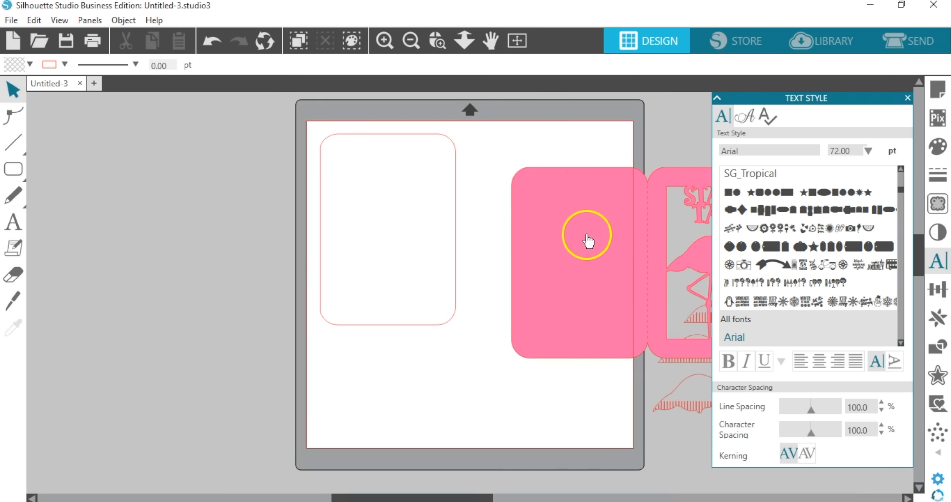
drag(454, 175, 271, 145)
mouse_move(556, 229)
mouse_down()
mouse_move(351, 192)
mouse_move(374, 190)
mouse_move(357, 187)
mouse_up()
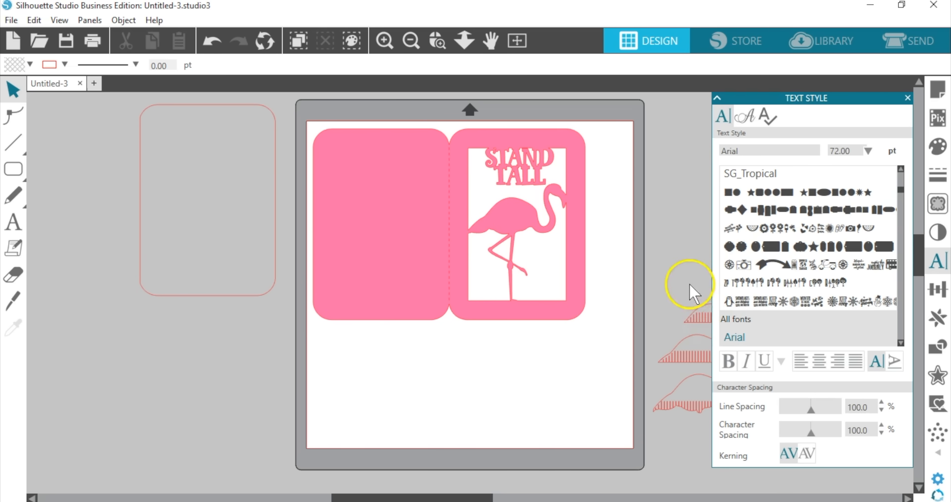
click(702, 409)
mouse_move(703, 410)
mouse_down()
mouse_move(259, 448)
mouse_move(212, 424)
mouse_move(218, 419)
mouse_up()
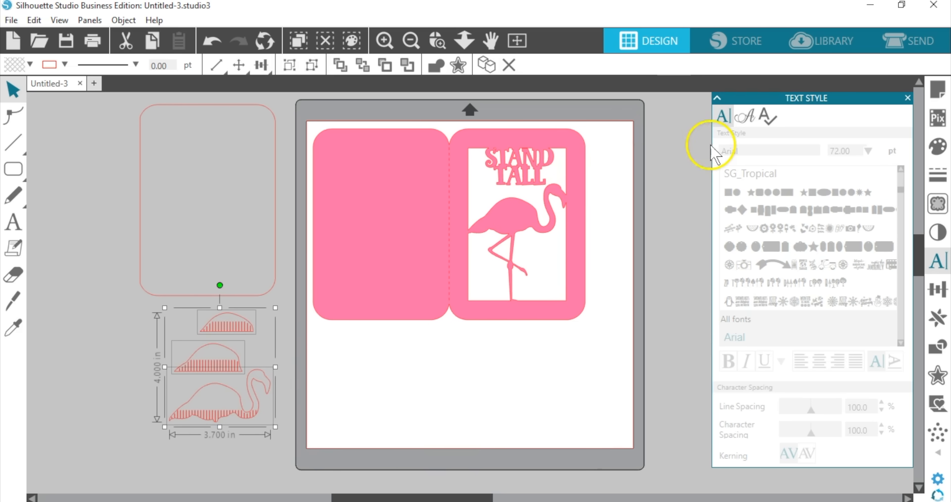
Step: Set the page size to Letter (8.5 x 11.0 in) in landscape orientation and adjust the pink card's position on the page
click(936, 87)
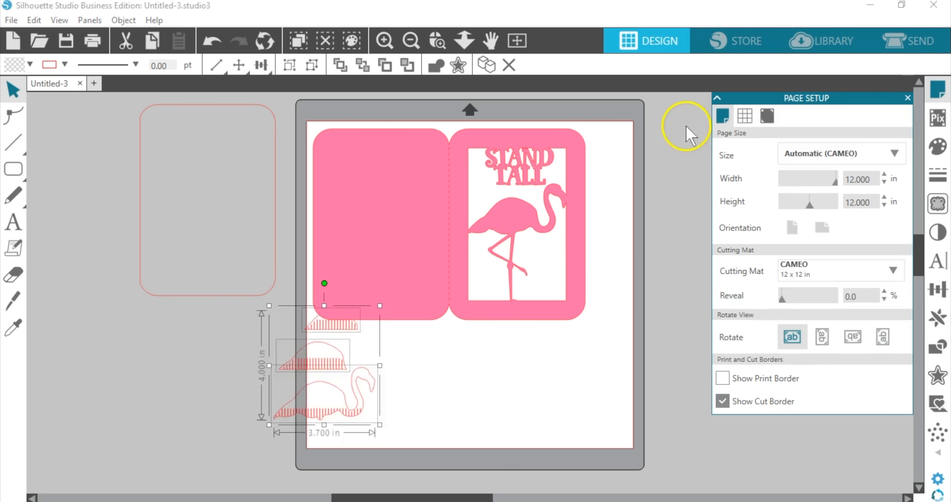
click(841, 151)
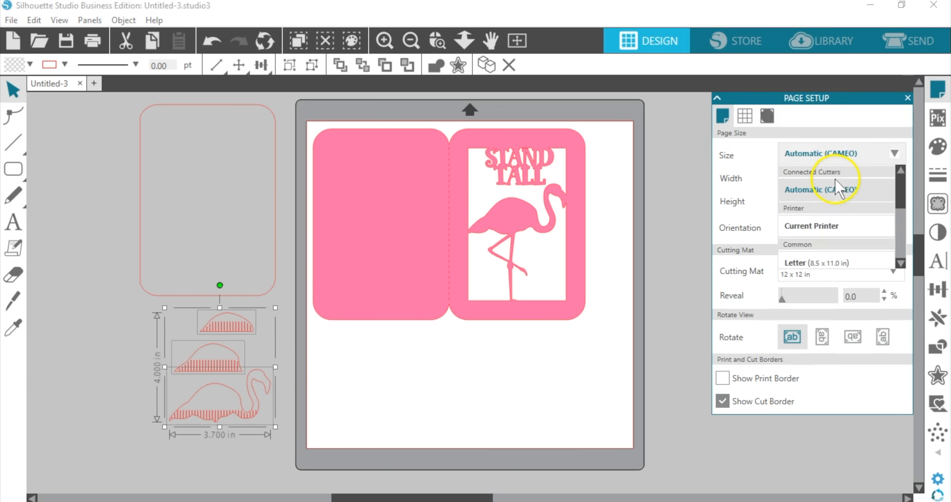
click(812, 263)
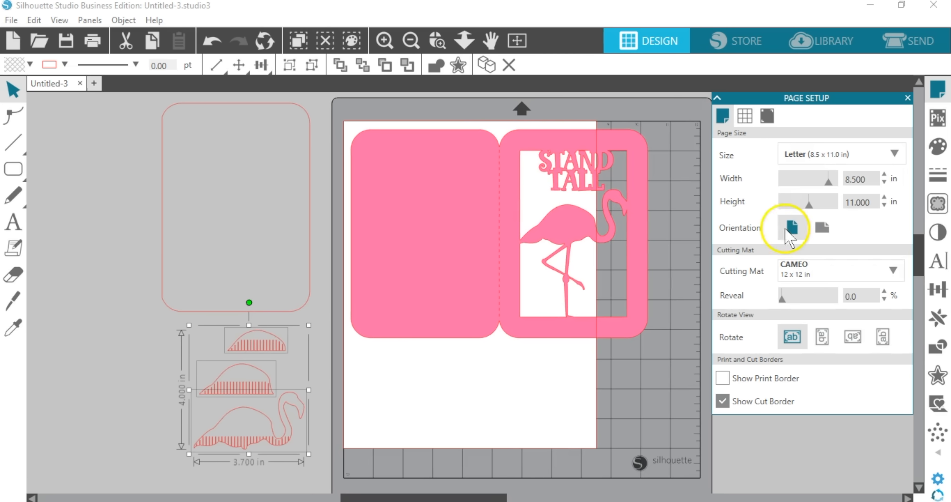
click(827, 236)
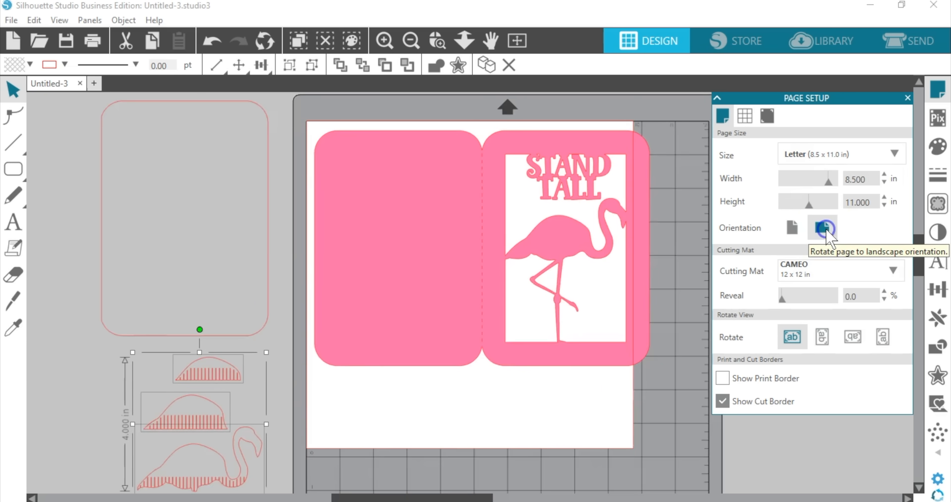
mouse_move(429, 229)
mouse_down()
mouse_move(440, 240)
mouse_move(434, 233)
mouse_up()
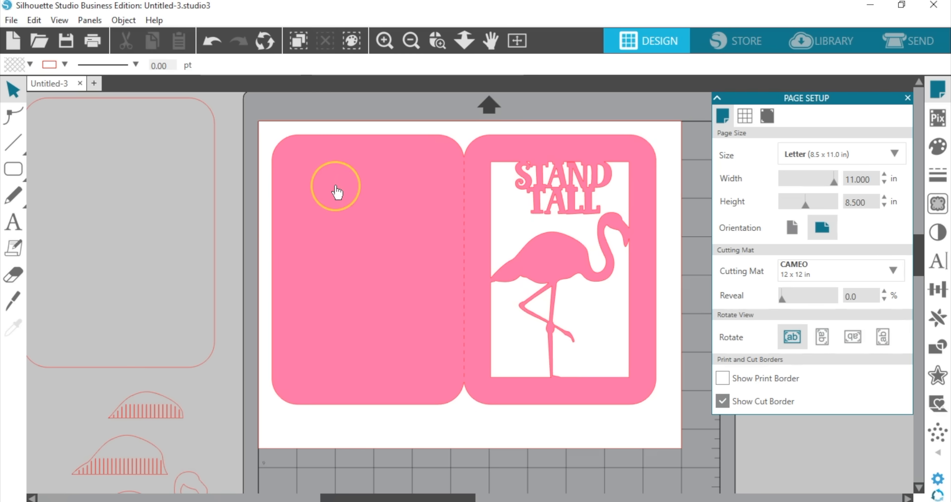
Step: Replace the pink card on the Letter page with the insert outline, and check the outline's cut preview
drag(351, 192, 44, 177)
drag(250, 137, 511, 182)
drag(317, 226, 232, 184)
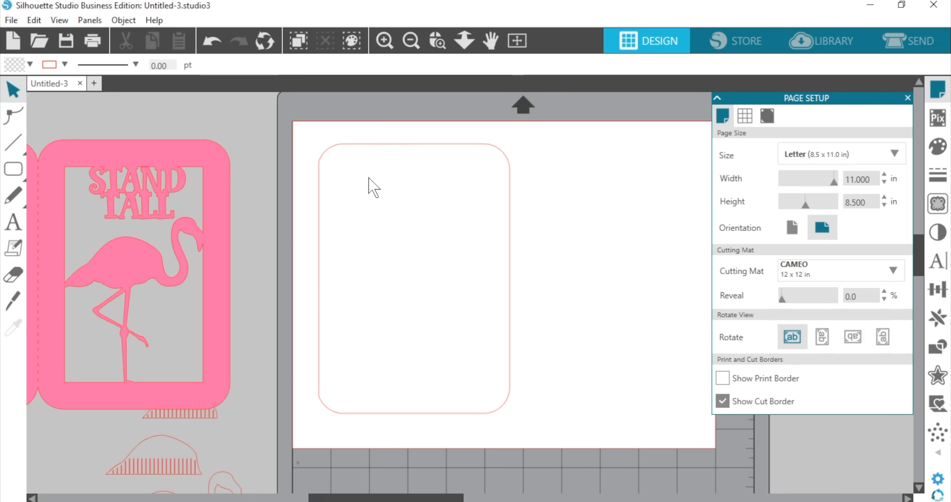
click(917, 41)
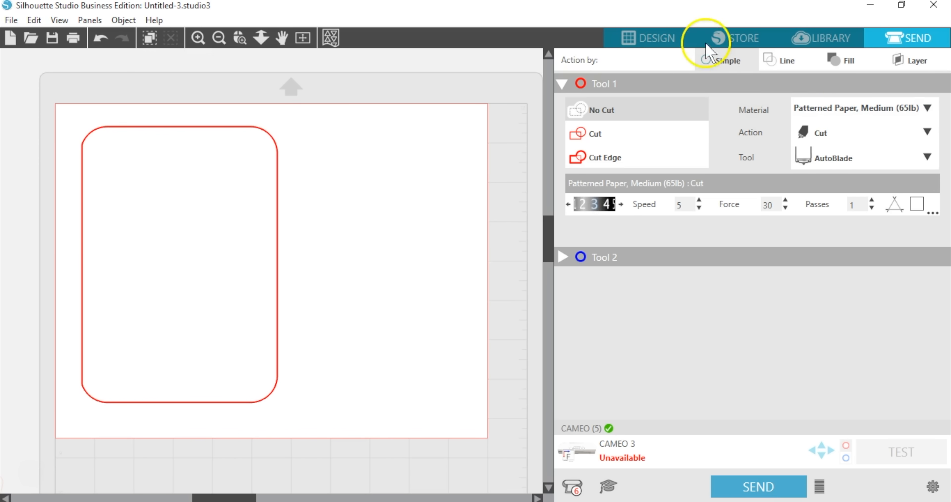
click(642, 38)
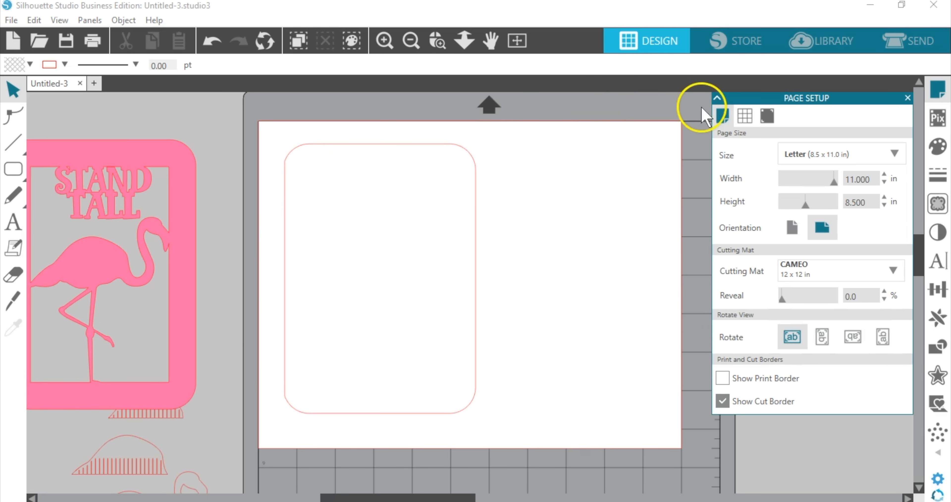
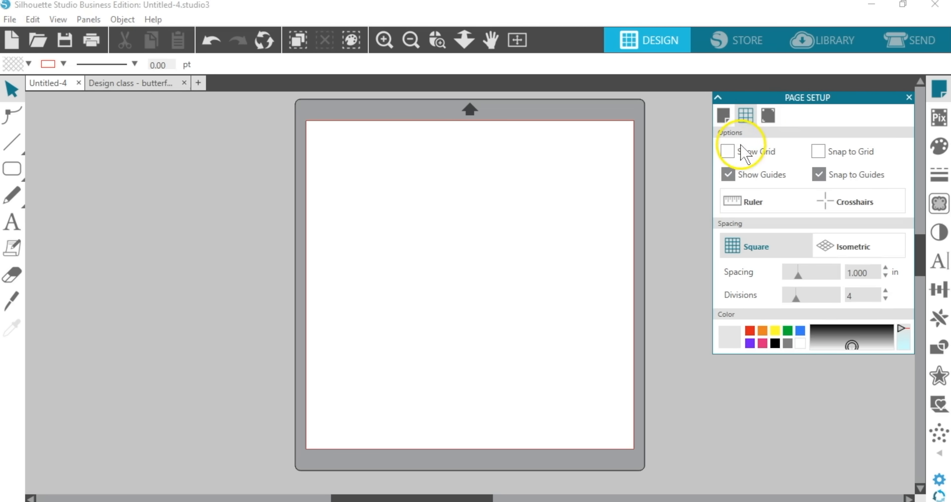
Step: Turn on the page grid and snapping to it in the new design, and darken the grid lines to medium gray
click(728, 151)
click(819, 152)
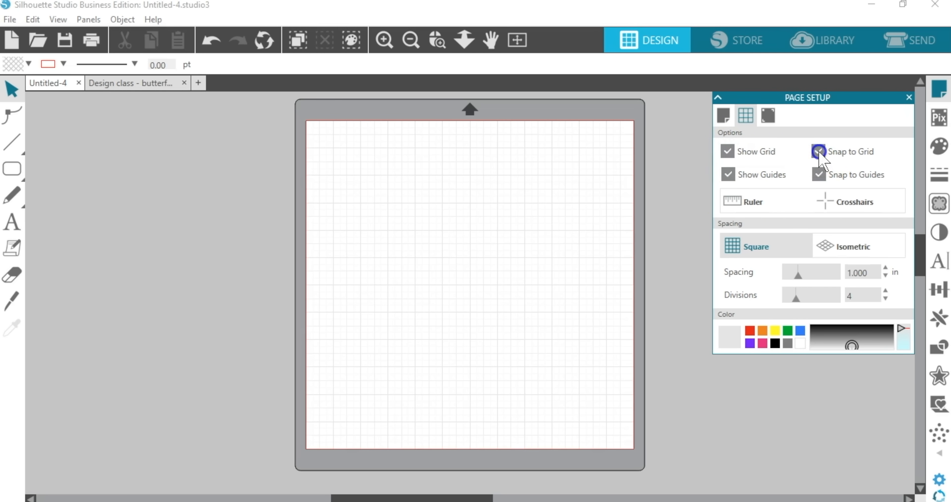
click(851, 345)
drag(851, 343, 850, 340)
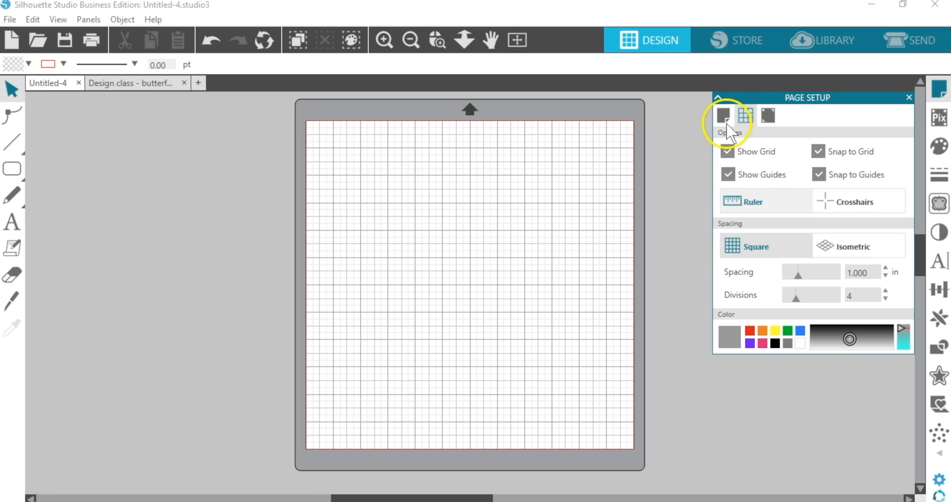
Step: Draw a 4.25 by 5.5 in rectangle near the page's upper left corner, half an inch in from the page edges
click(10, 166)
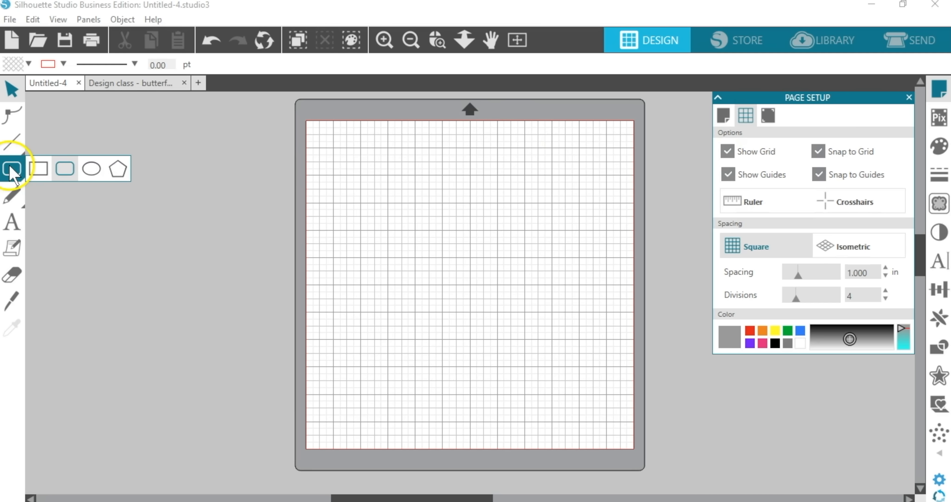
click(36, 172)
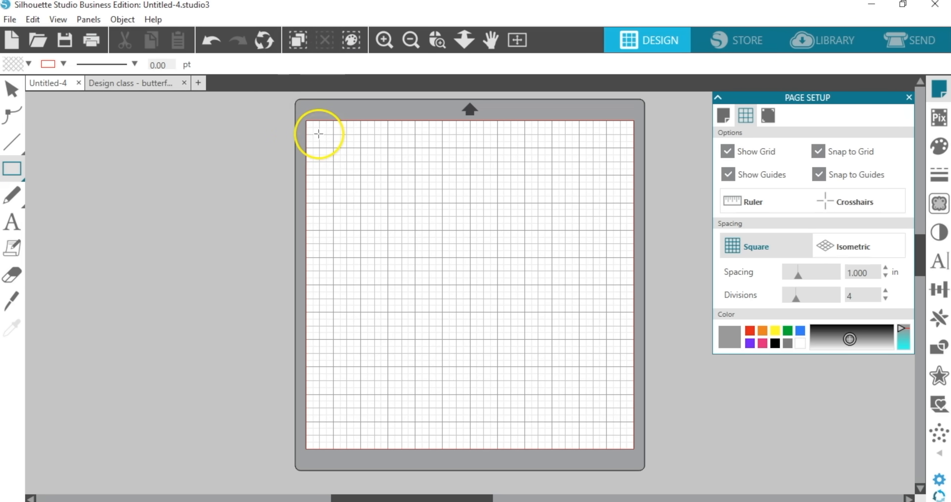
drag(319, 134, 429, 260)
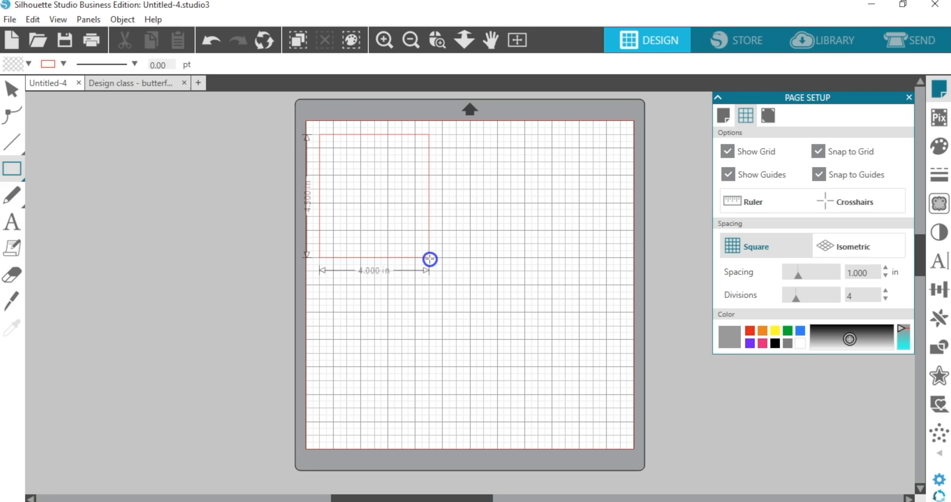
drag(430, 259, 434, 260)
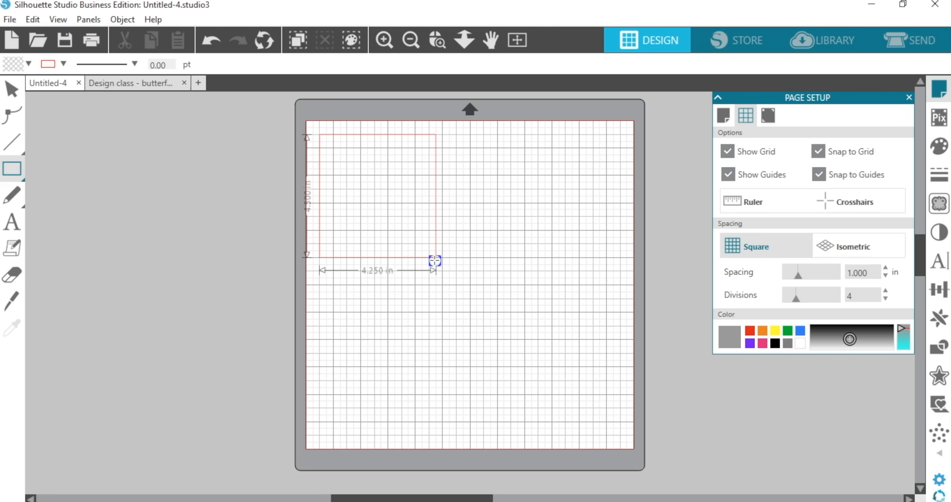
drag(435, 261, 436, 284)
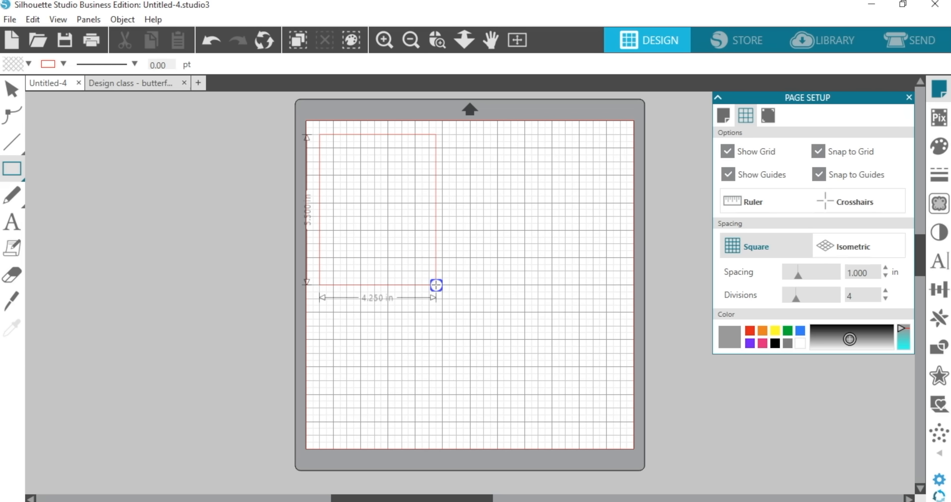
drag(436, 285, 436, 284)
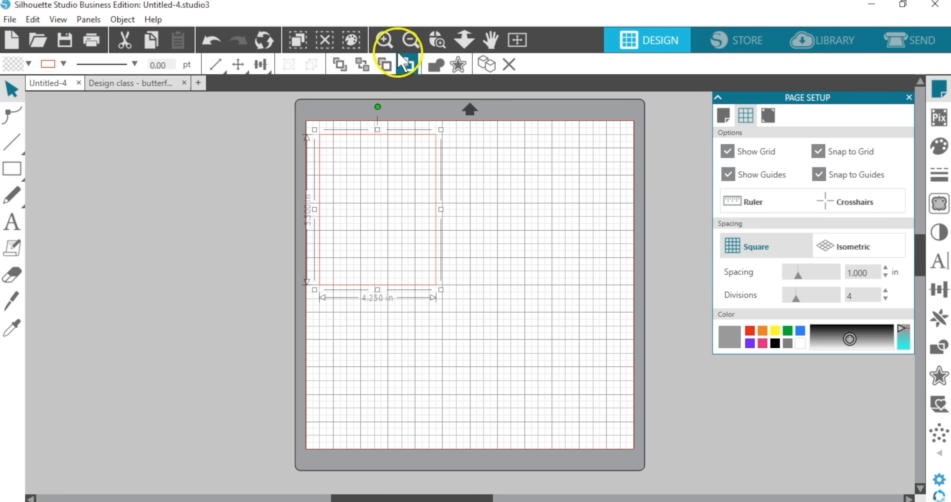
Step: Draw a 3.75 by 5 in rectangle inside the first one, a quarter inch in from every side
click(437, 39)
drag(303, 114, 467, 313)
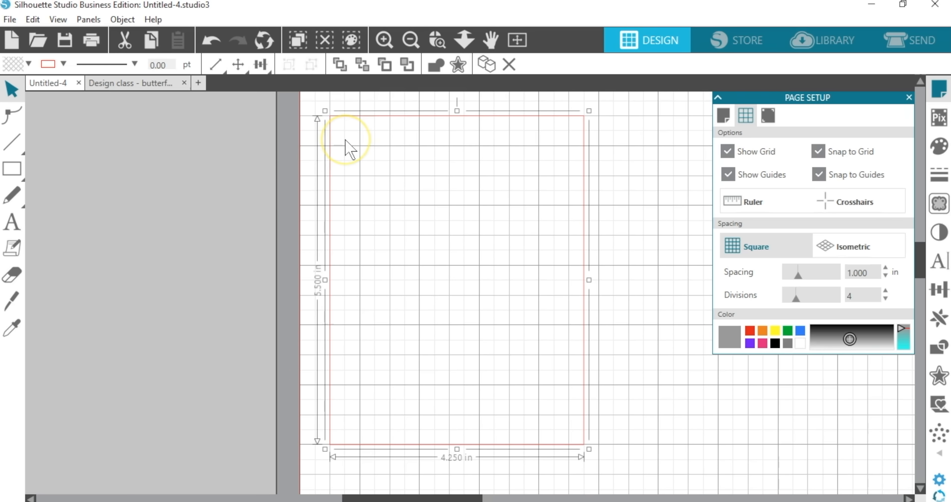
click(11, 168)
click(44, 169)
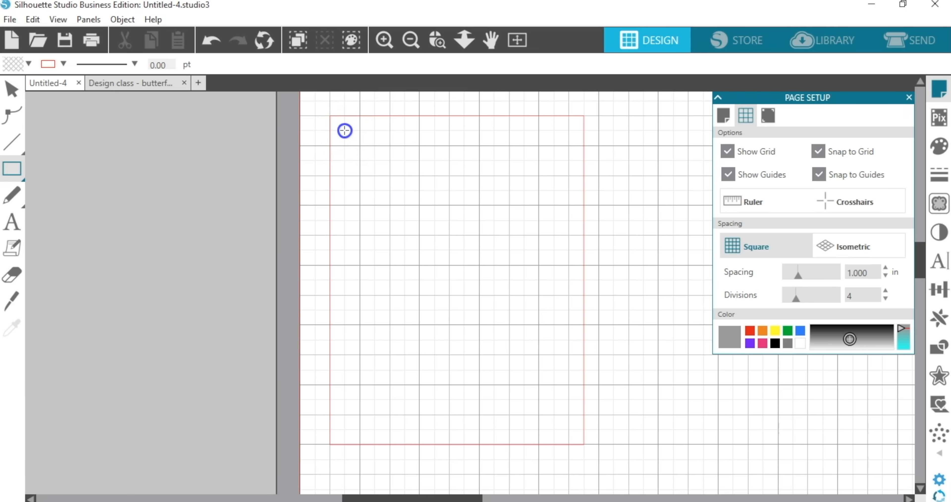
drag(347, 135, 571, 426)
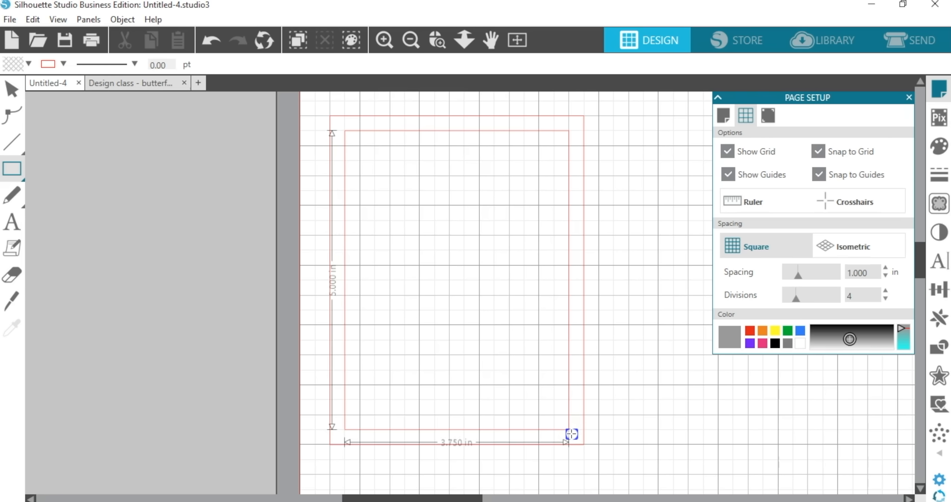
drag(571, 433, 572, 433)
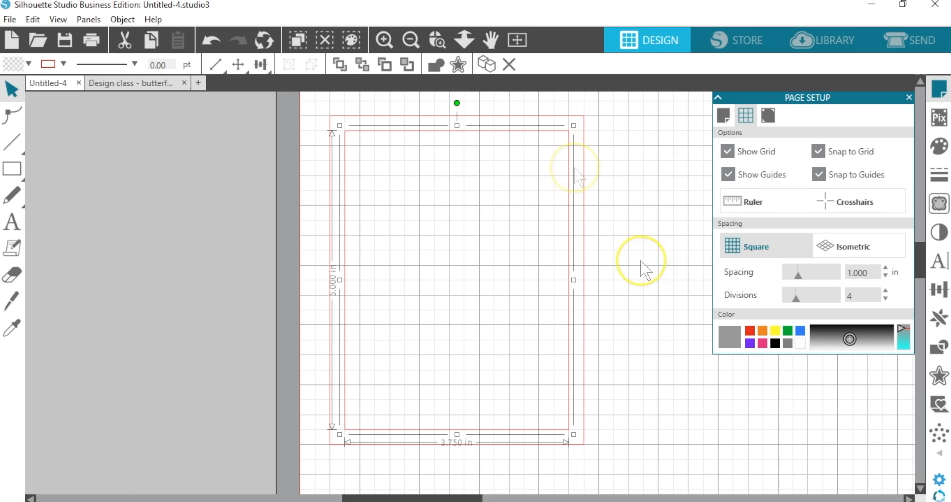
Step: Offset the 3.75 by 5 in rectangle outward by 0.085 in with sharp corners
click(939, 376)
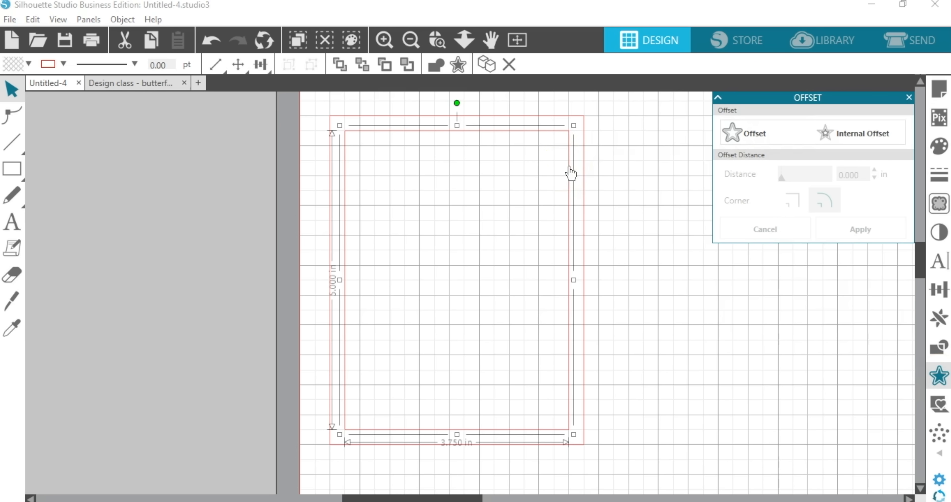
click(757, 134)
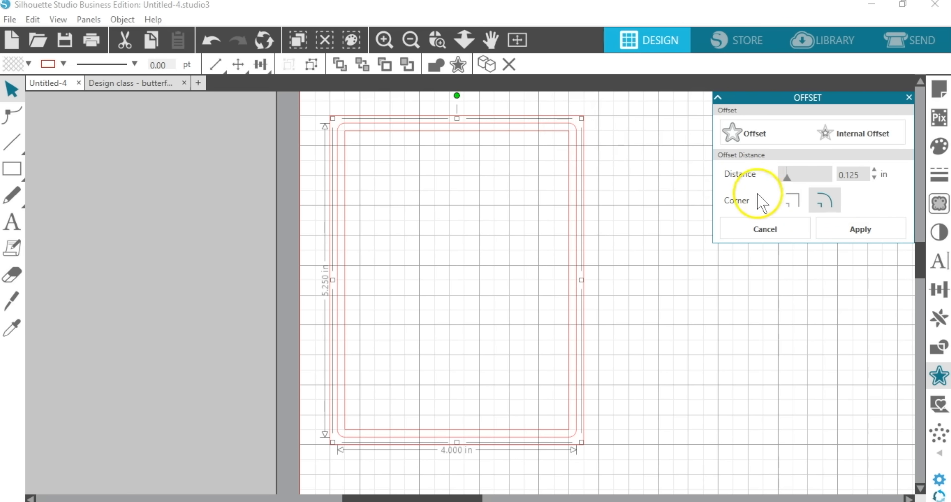
click(792, 202)
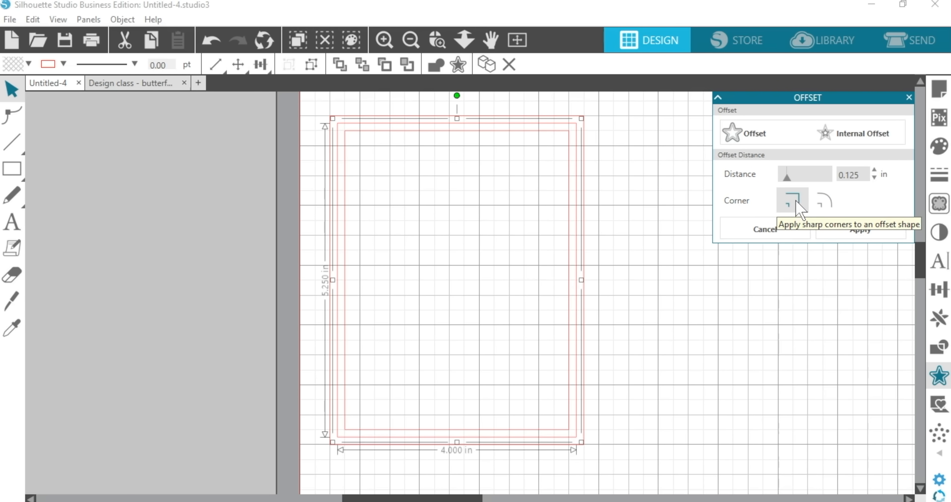
click(858, 233)
click(856, 227)
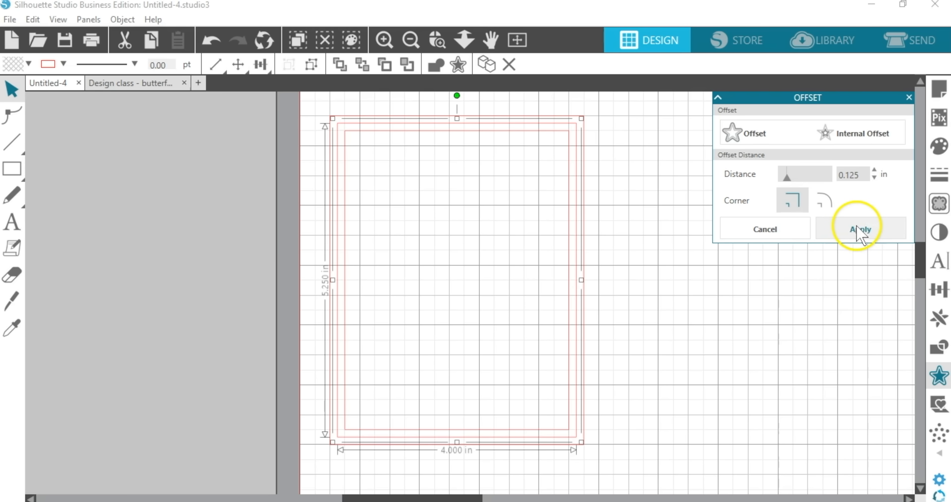
drag(787, 178, 786, 181)
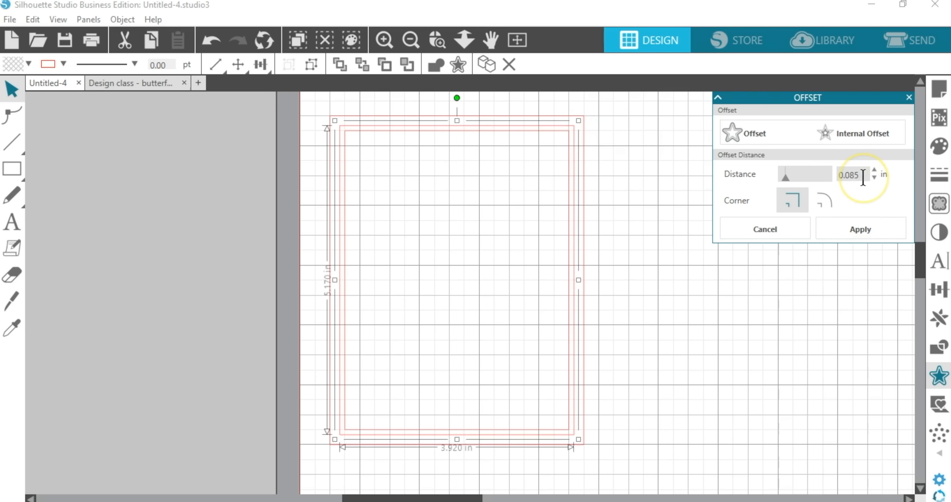
click(864, 227)
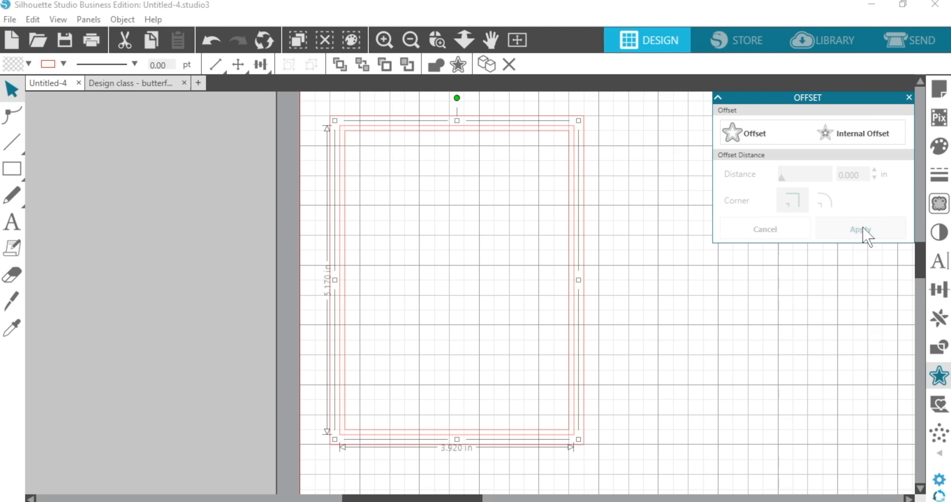
click(650, 173)
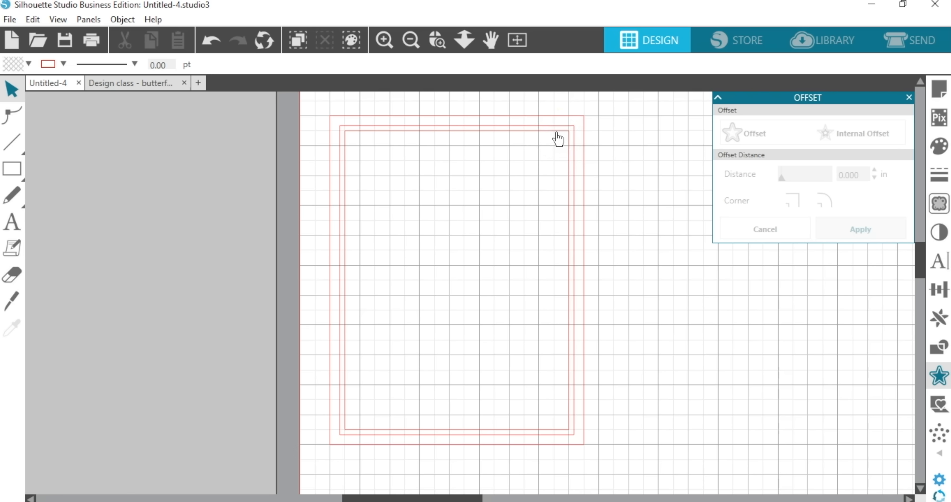
Step: Fill the innermost rectangle with light gray and the offset rectangle around it with bright blue
click(374, 134)
click(27, 64)
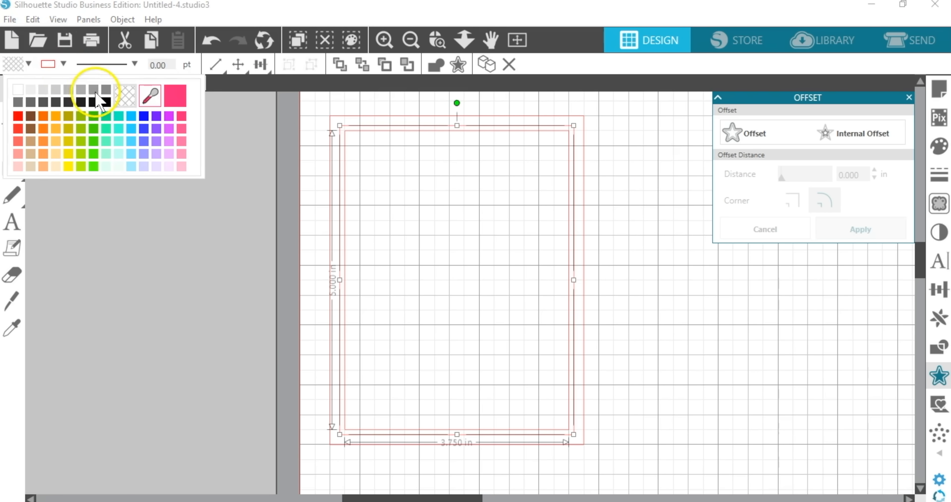
click(69, 89)
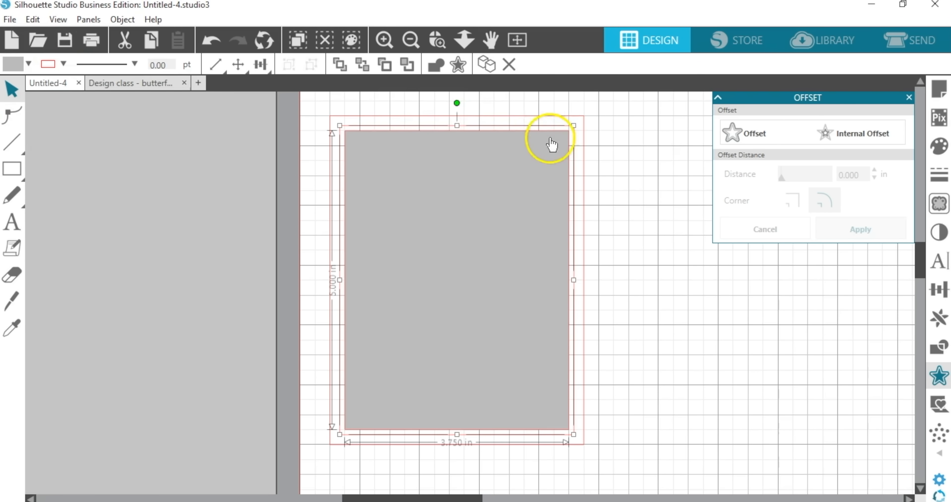
click(578, 141)
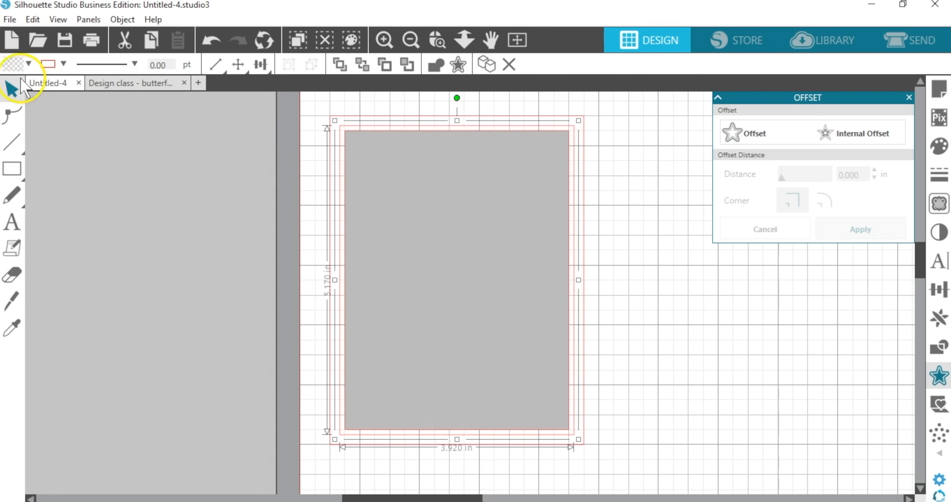
click(27, 63)
click(131, 116)
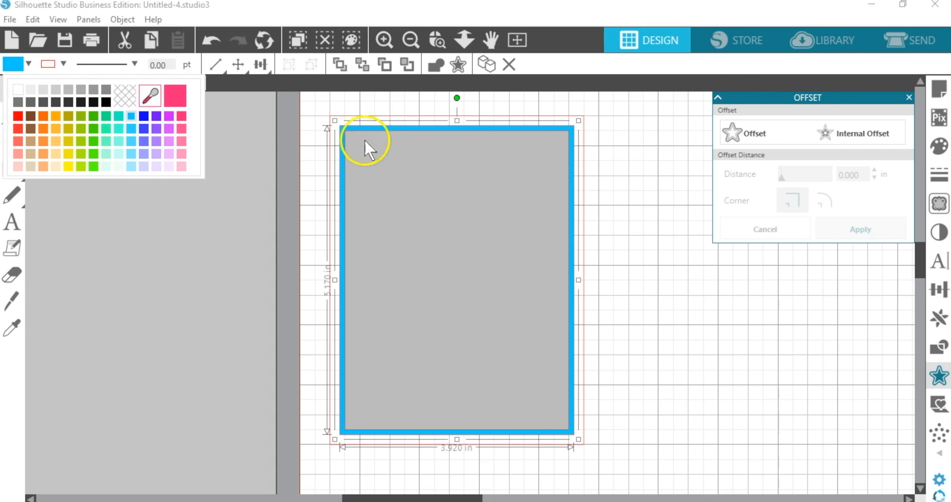
Step: Fill the outer 4.25 by 5.5 in rectangle with the gray sampled from the innermost rectangle
click(587, 129)
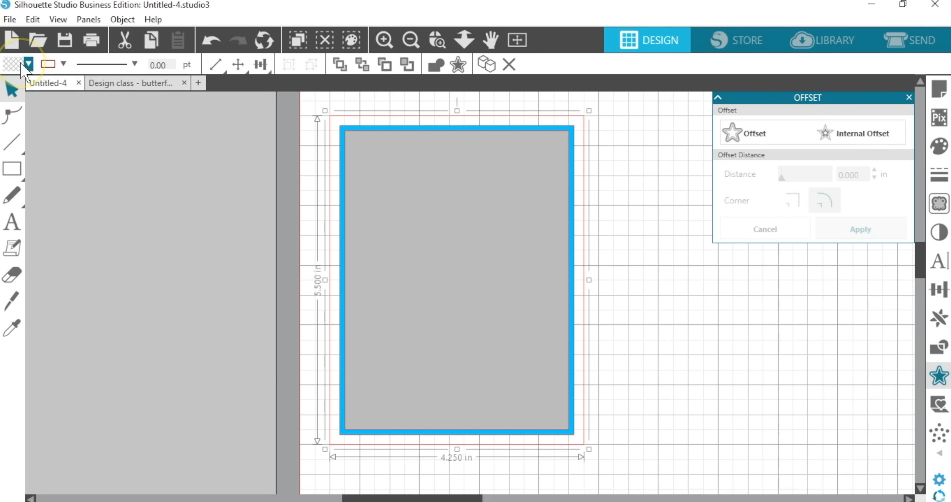
click(27, 63)
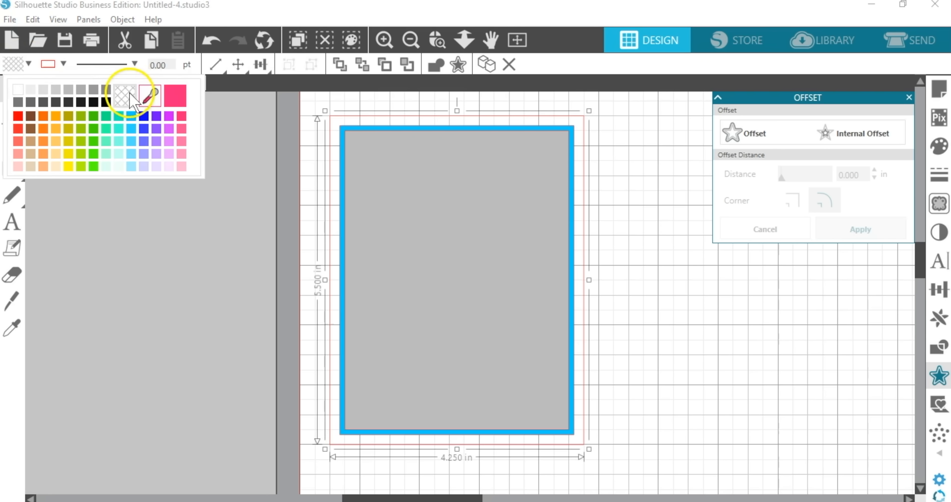
click(152, 102)
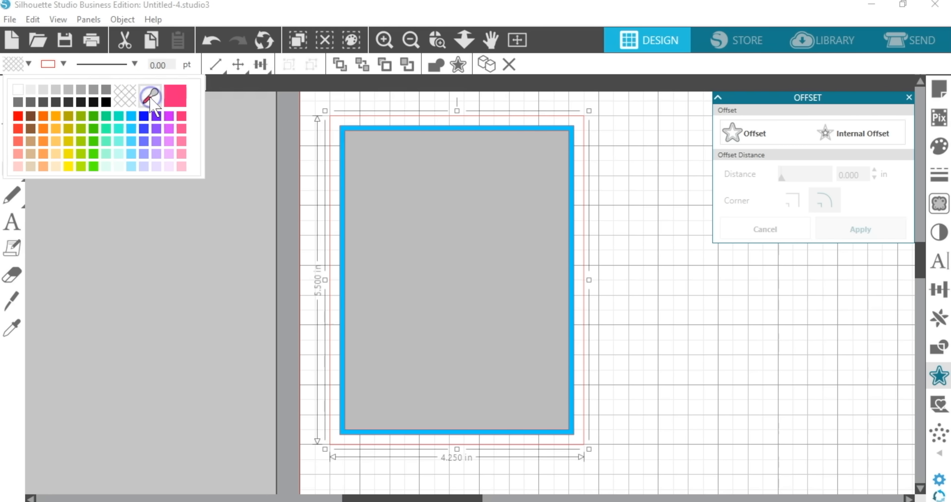
click(459, 173)
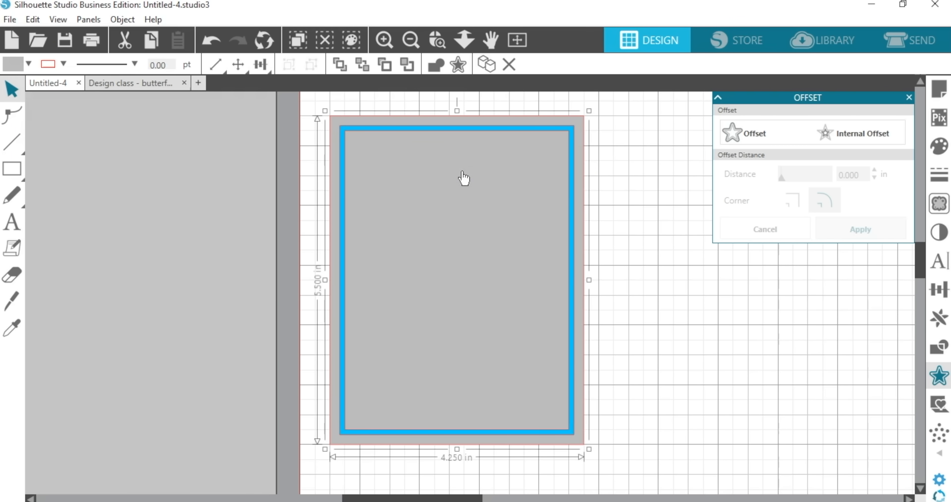
Step: Move the nested rectangles off the page to its left and draw an 8.5 by 5.5 in rectangle one inch in from the page's upper left corner
click(518, 40)
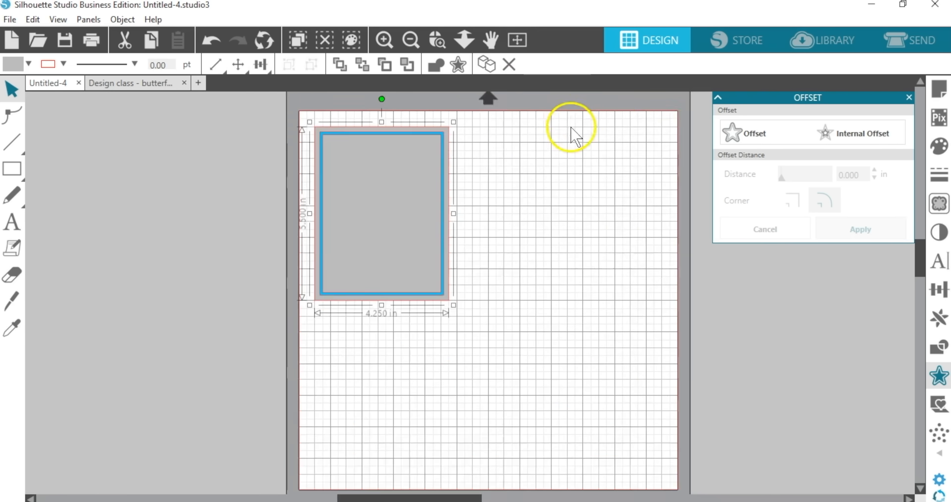
drag(414, 208, 241, 201)
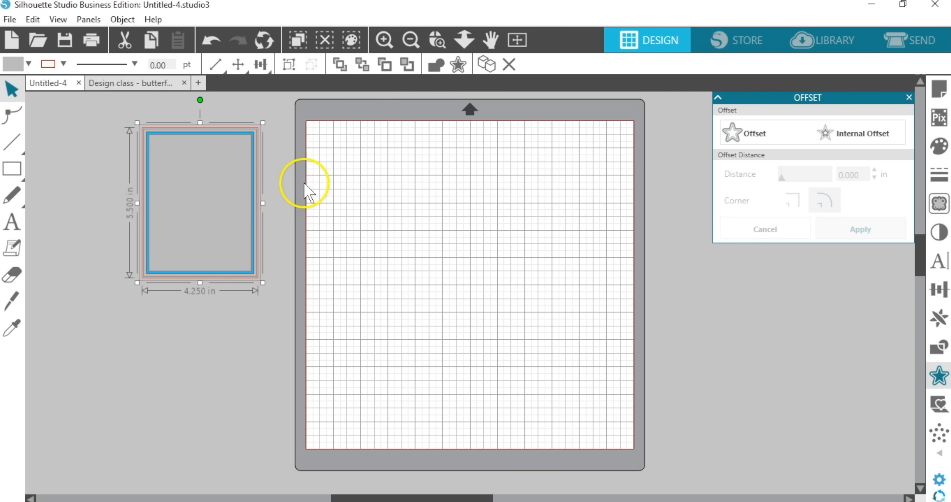
click(15, 168)
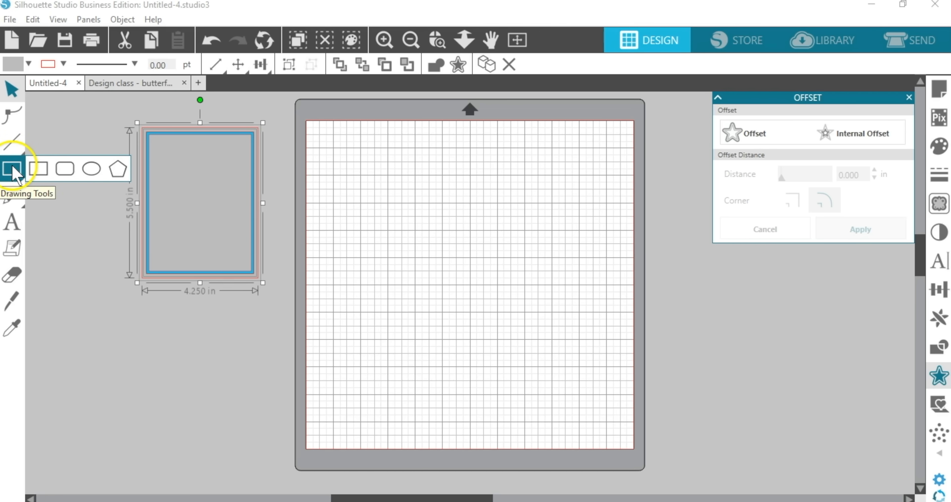
click(30, 168)
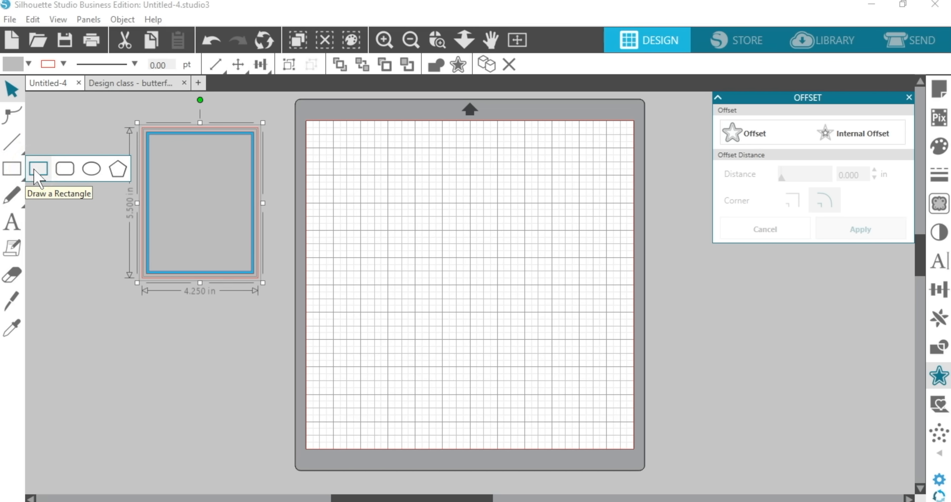
click(36, 170)
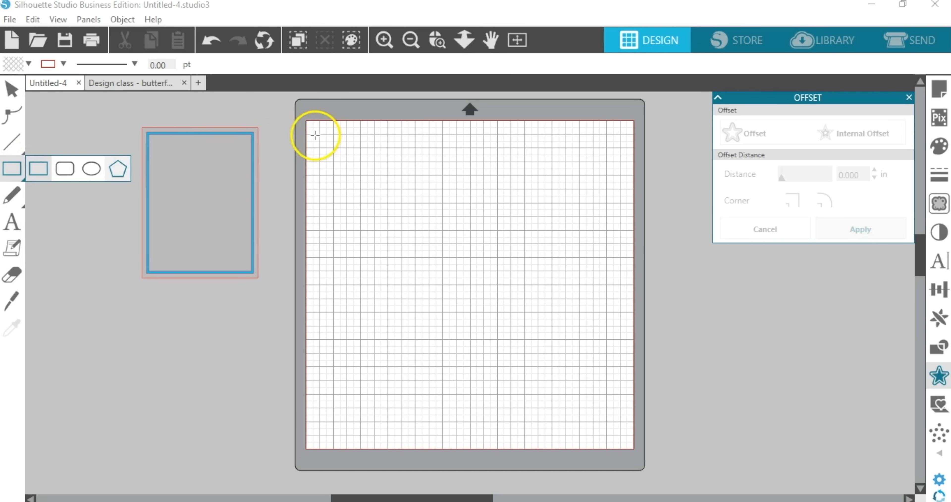
drag(332, 148, 566, 298)
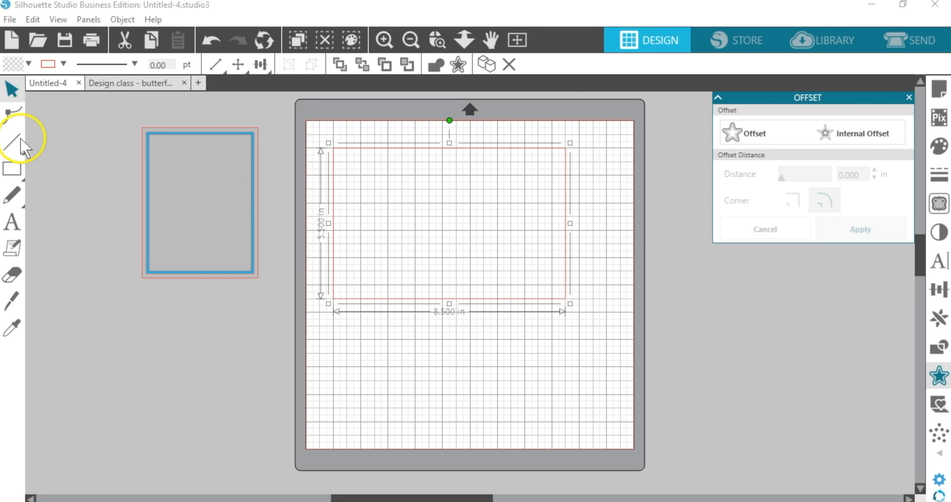
Step: Draw a 5.5 in vertical fold line down the middle of the large rectangle and give it a medium dashed line style
click(12, 142)
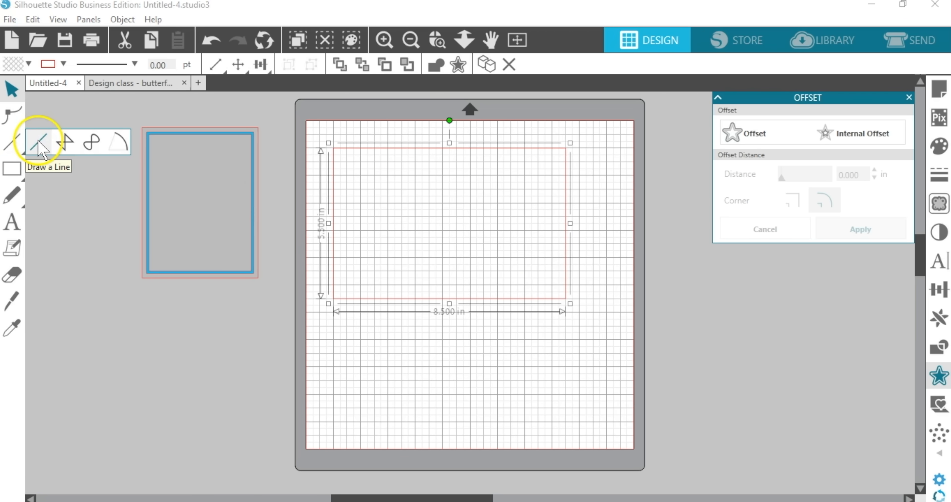
click(41, 148)
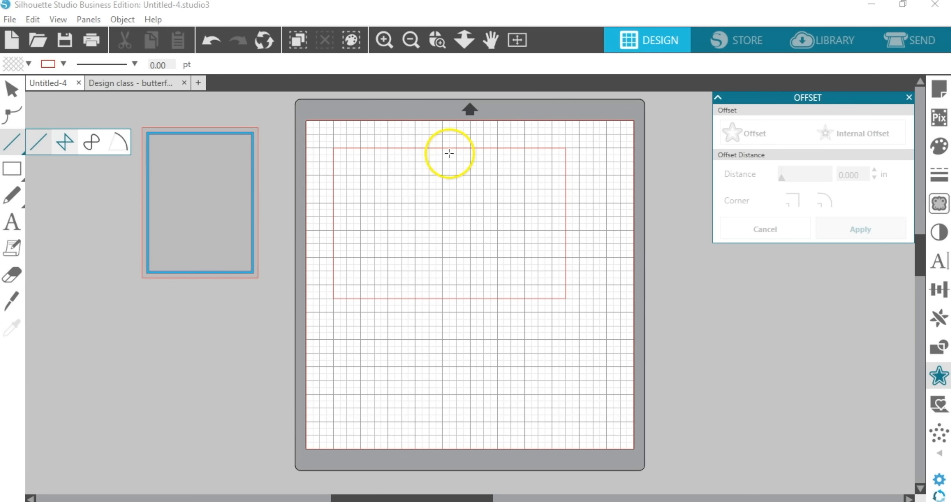
drag(450, 150, 447, 297)
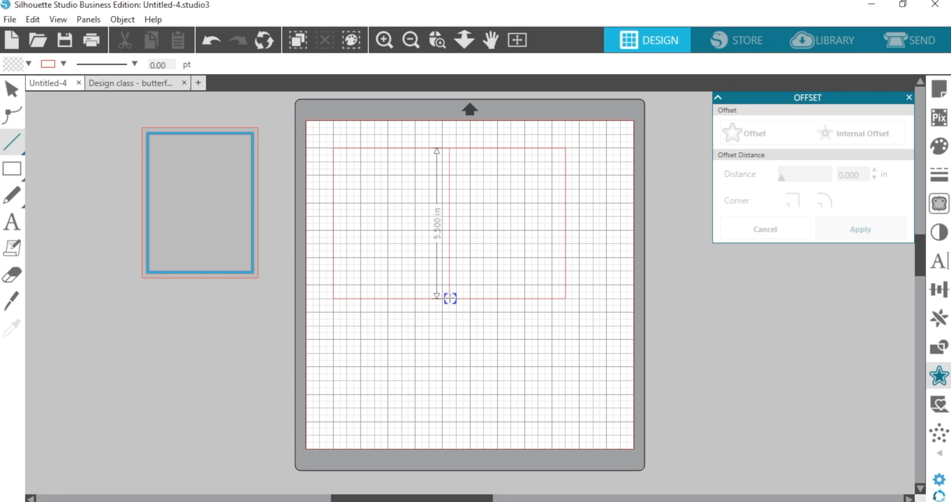
drag(450, 297, 450, 298)
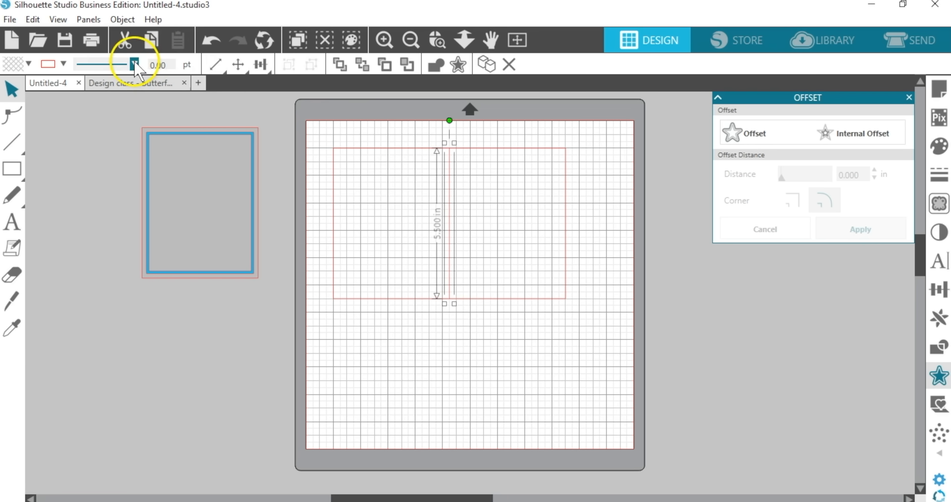
click(134, 65)
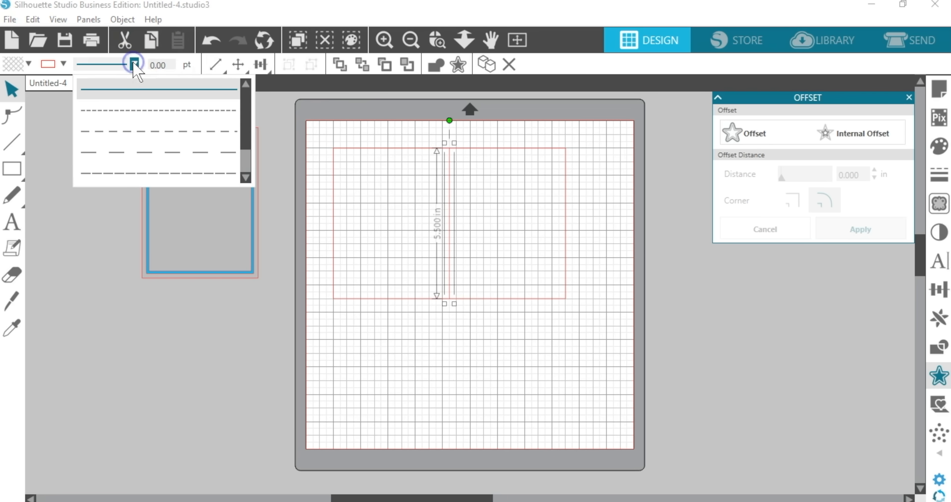
click(140, 131)
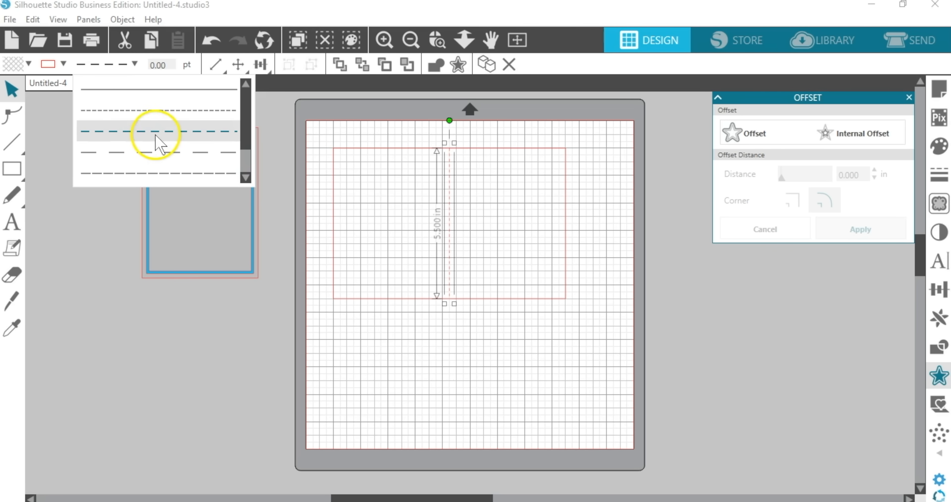
Step: Center the dashed fold line and the 8.5 by 5.5 in rectangle on each other, inspect the line's ends, and group the two
drag(404, 129, 472, 190)
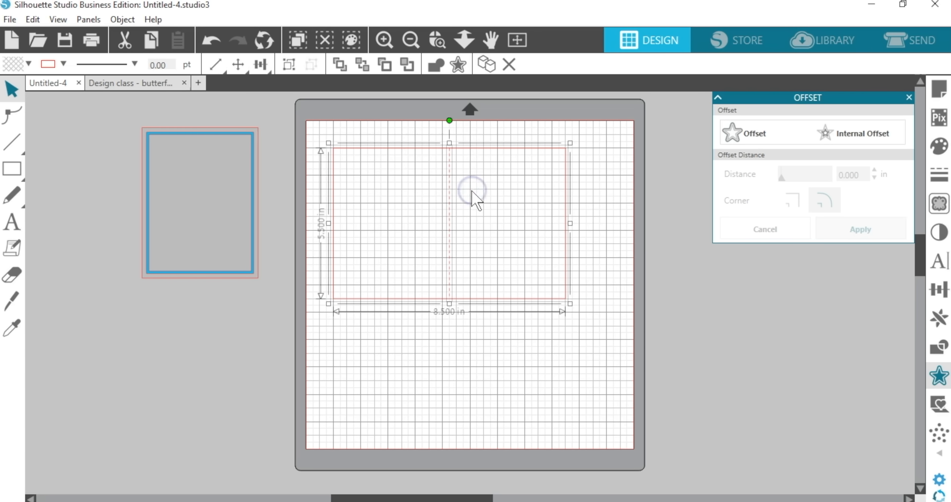
click(263, 66)
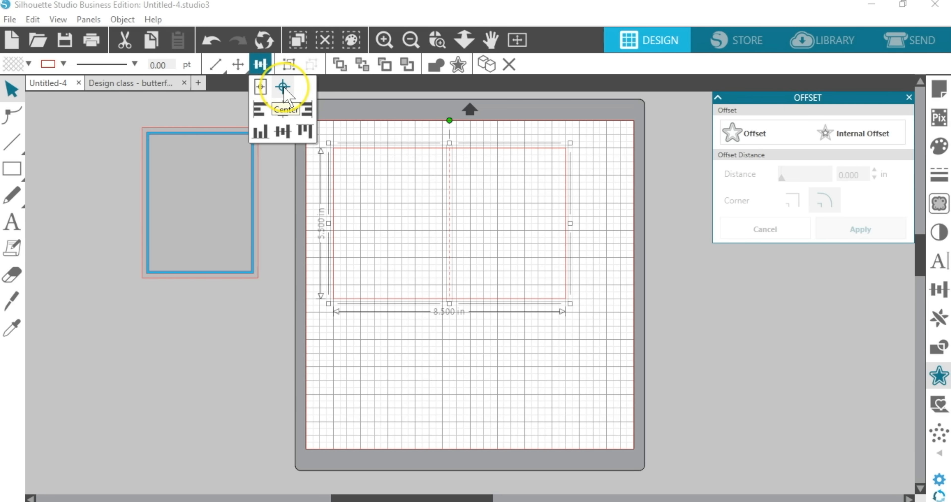
click(284, 89)
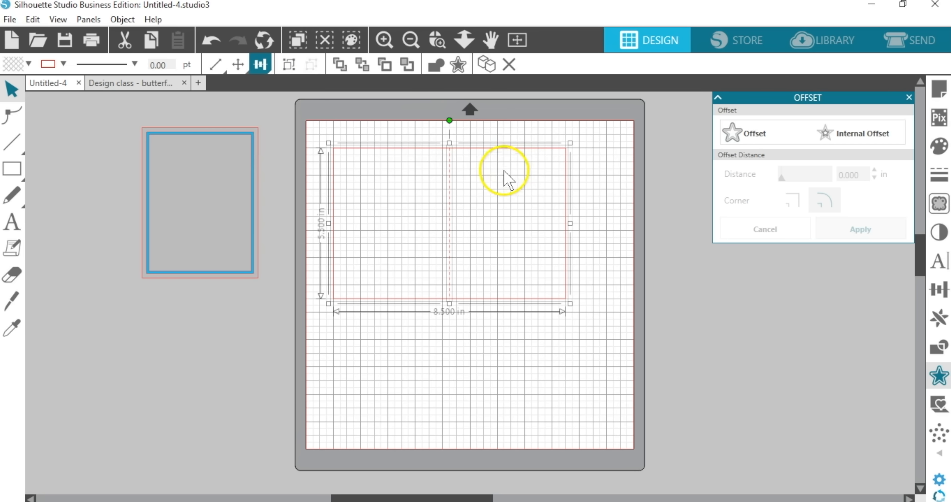
drag(431, 129, 499, 223)
click(484, 203)
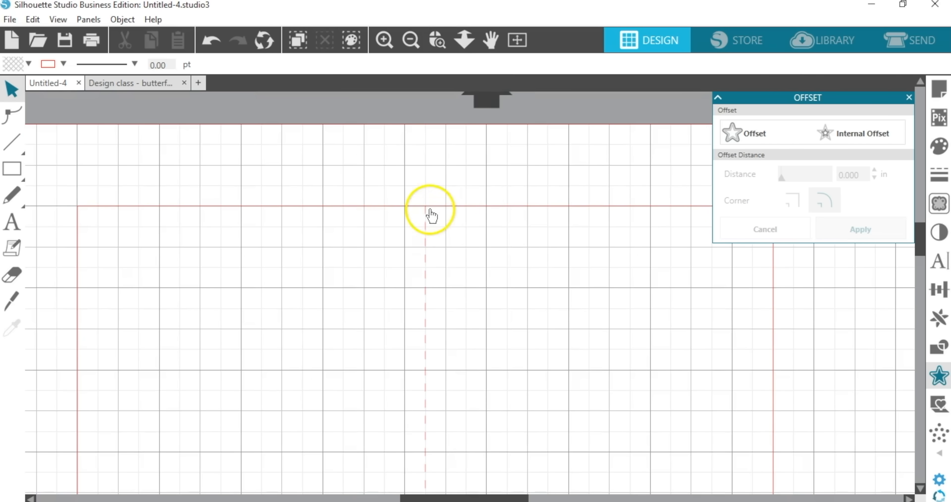
scroll(482, 266, down, 5)
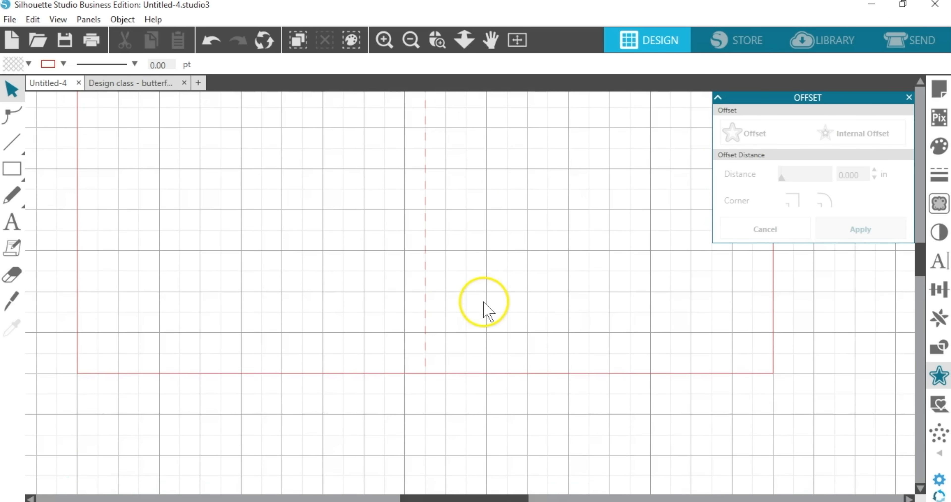
click(514, 42)
click(433, 149)
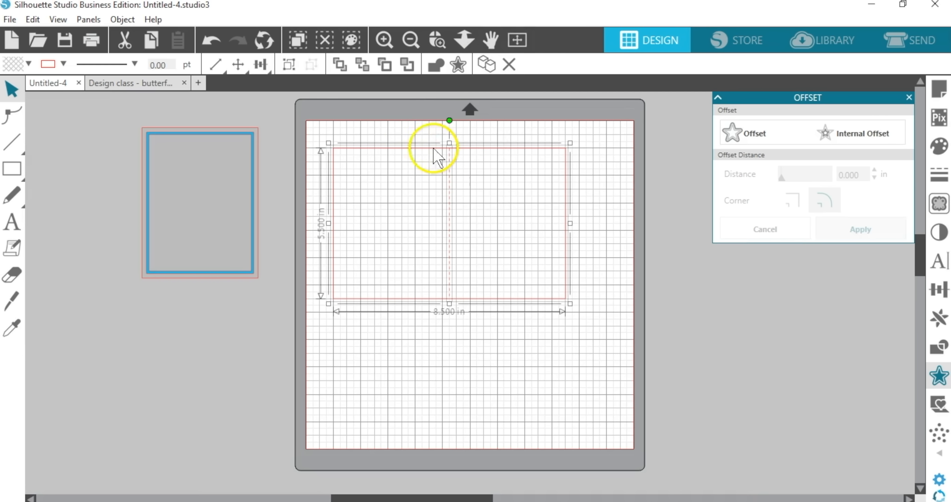
click(289, 65)
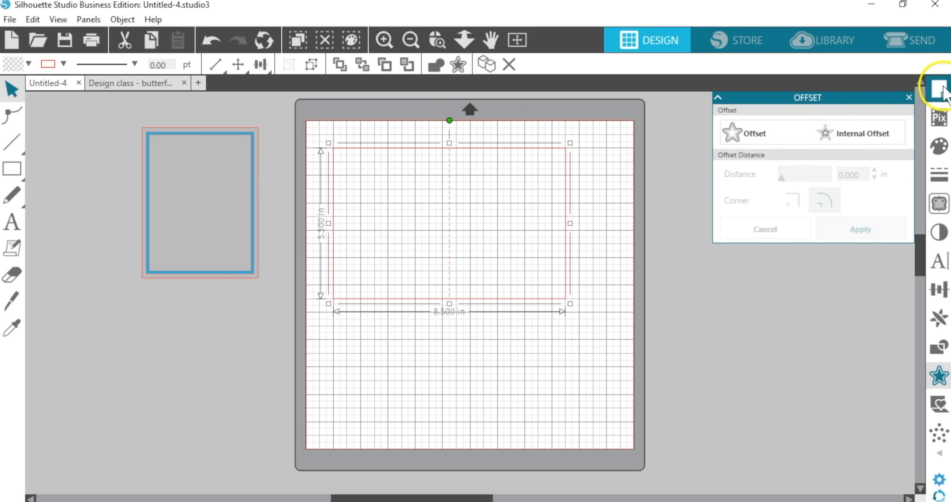
Step: Turn off snapping to the grid and change the grid lines to a lighter gray
click(940, 89)
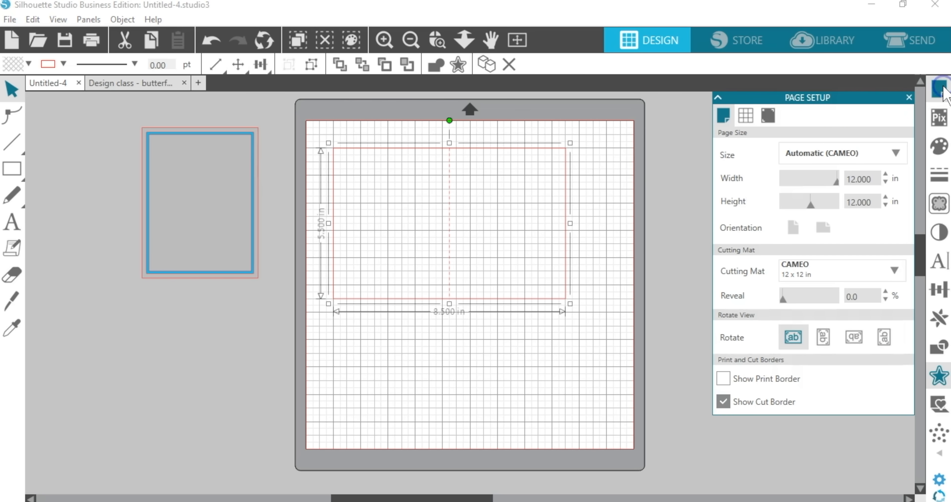
click(746, 118)
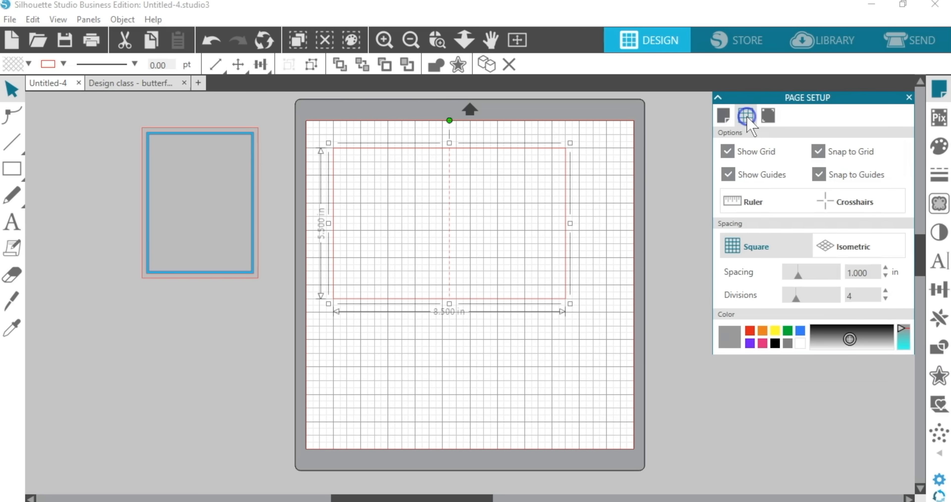
click(818, 152)
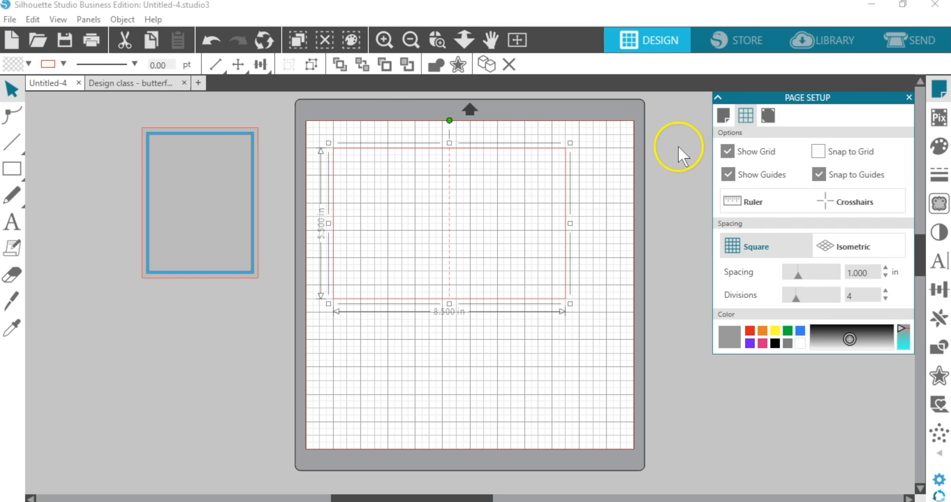
drag(849, 341, 848, 347)
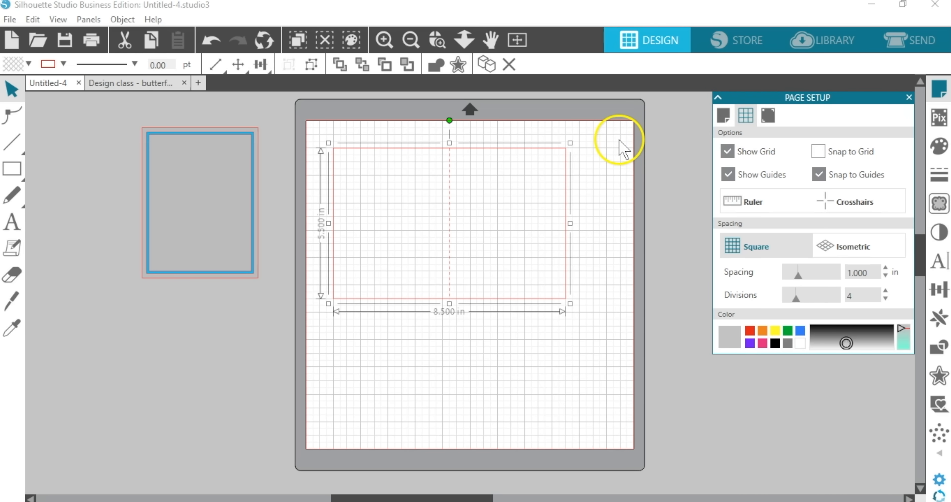
Step: Toggle the page grid's display off and on, ending with the grid hidden
click(728, 152)
click(728, 152)
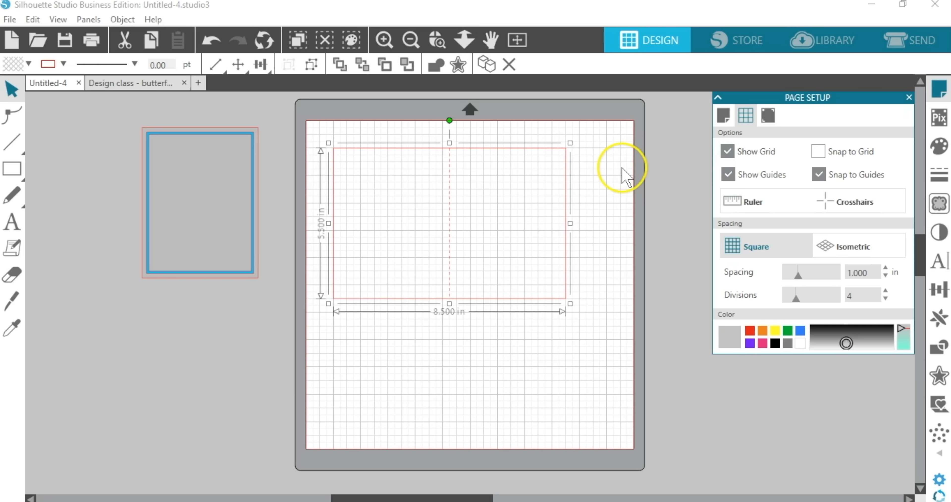
key(g)
key(g)
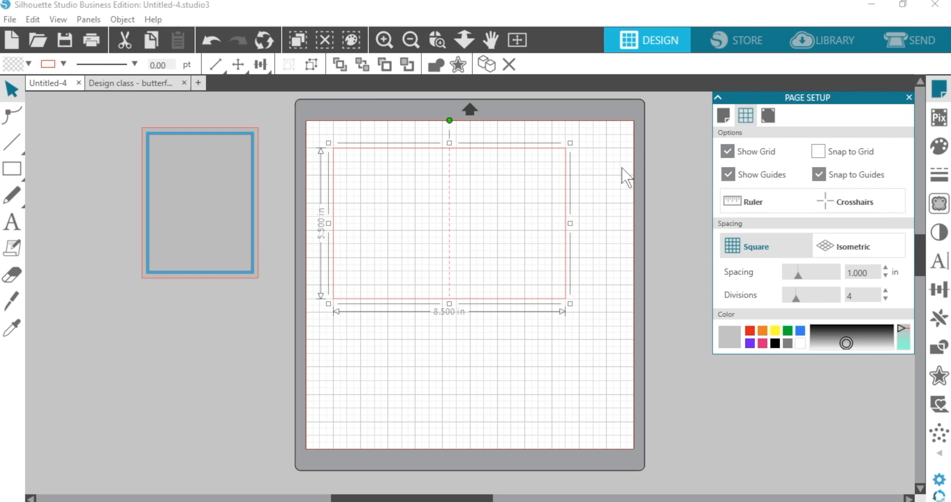
key(g)
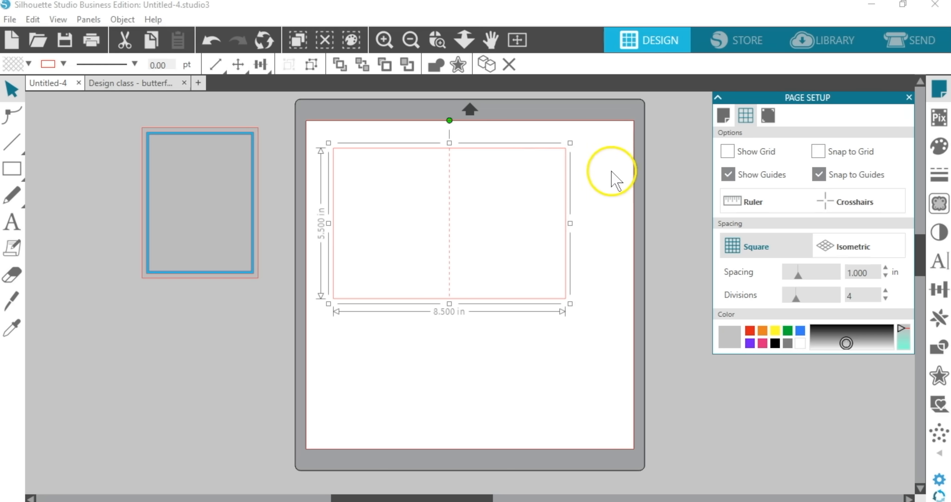
Step: Add the text "Thank You" below the folded card base's lower edge
click(14, 226)
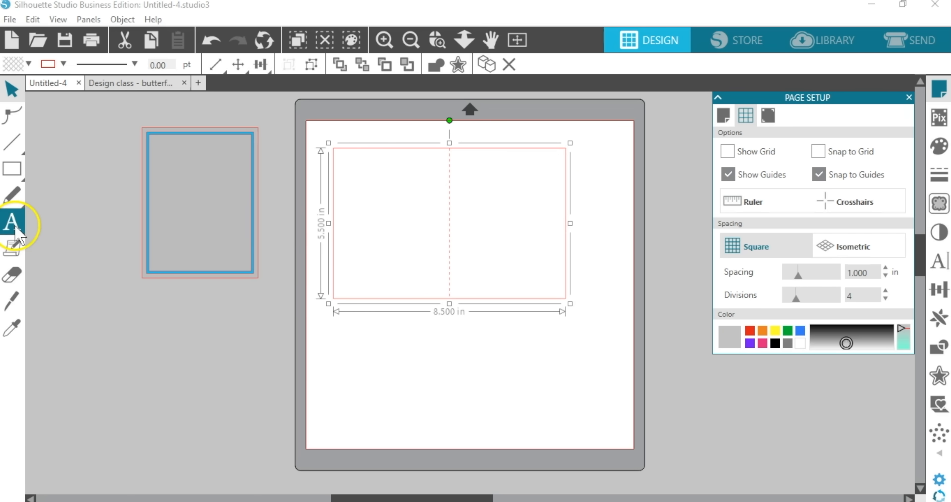
click(326, 335)
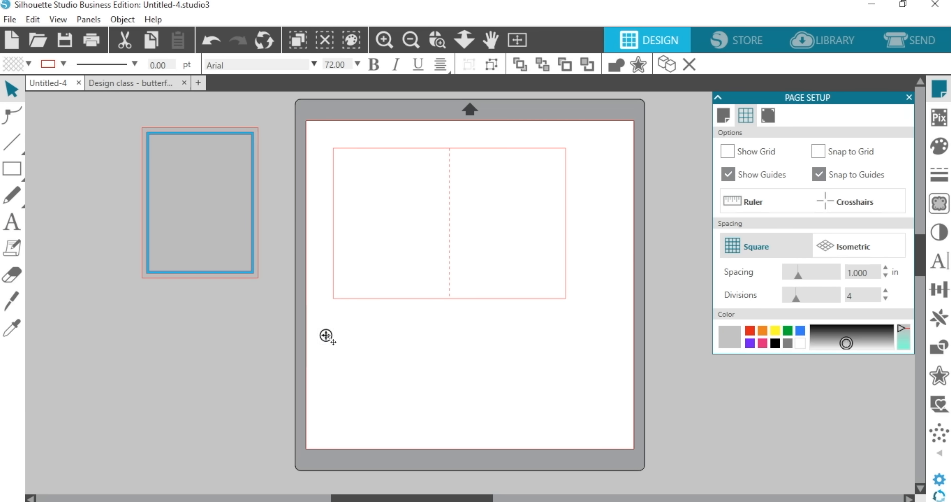
click(371, 337)
text(Thank)
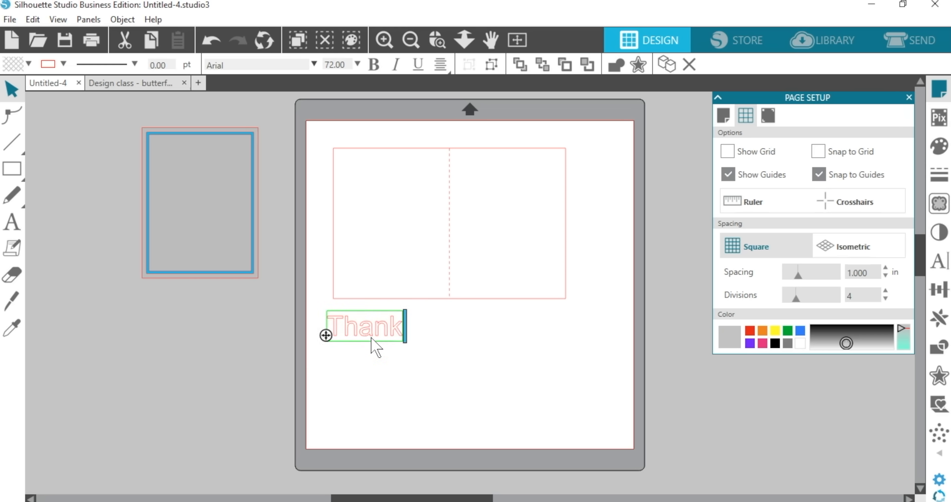
text( You)
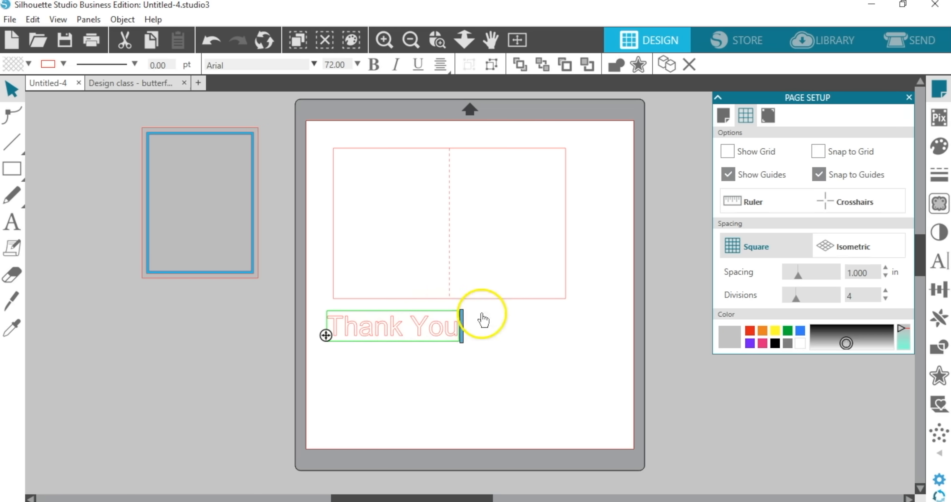
Step: Set the font of the "Thank You" text to Salma
click(940, 263)
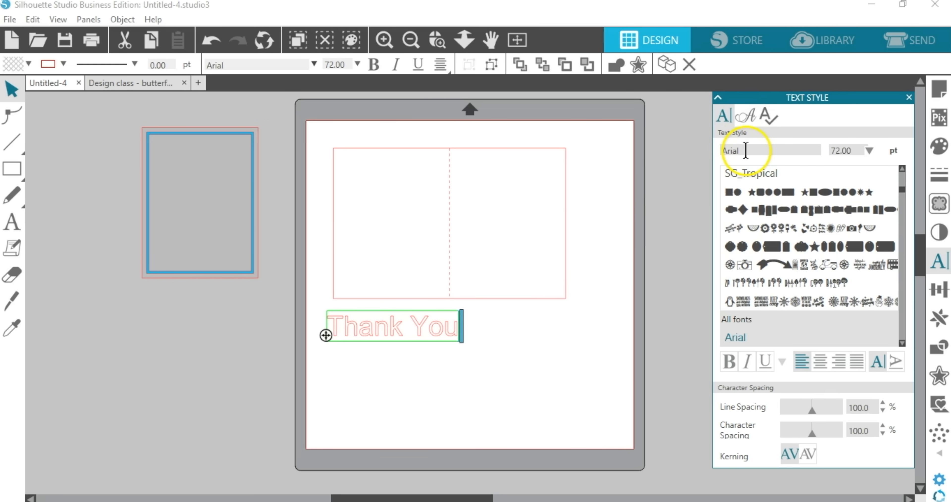
click(480, 333)
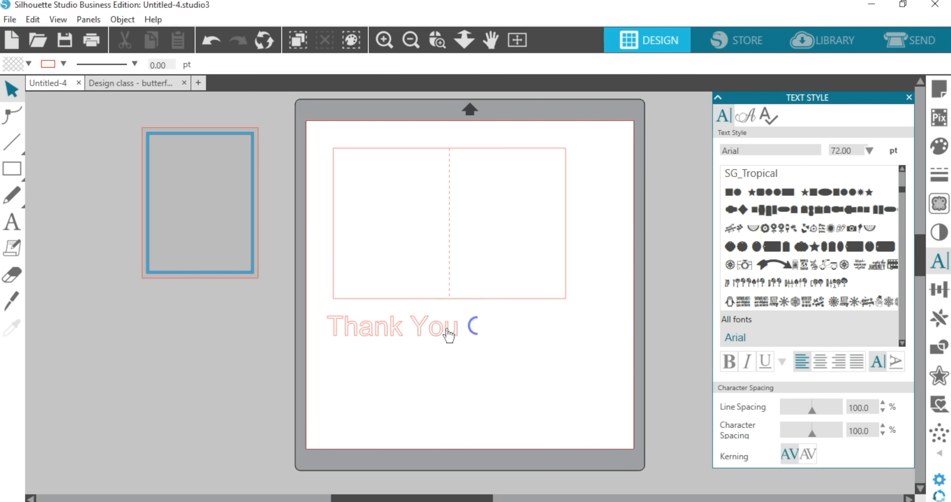
click(448, 330)
drag(749, 151, 699, 153)
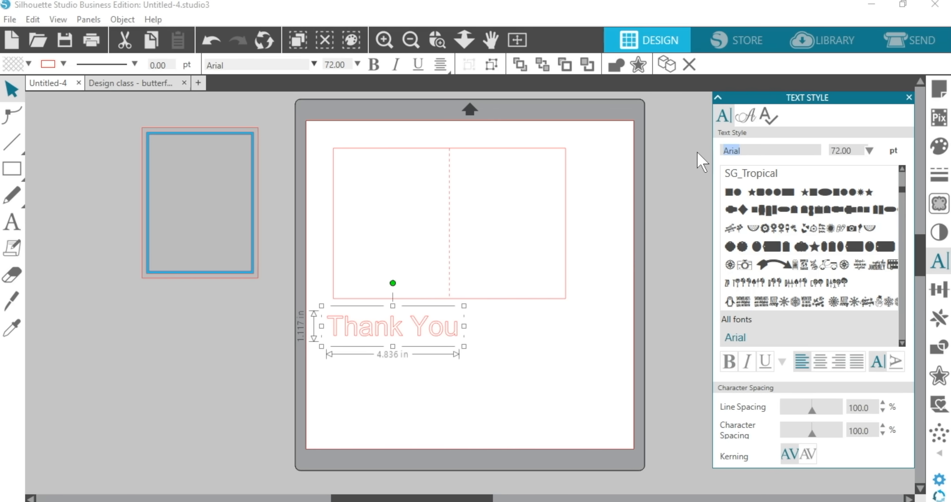
text(Salma)
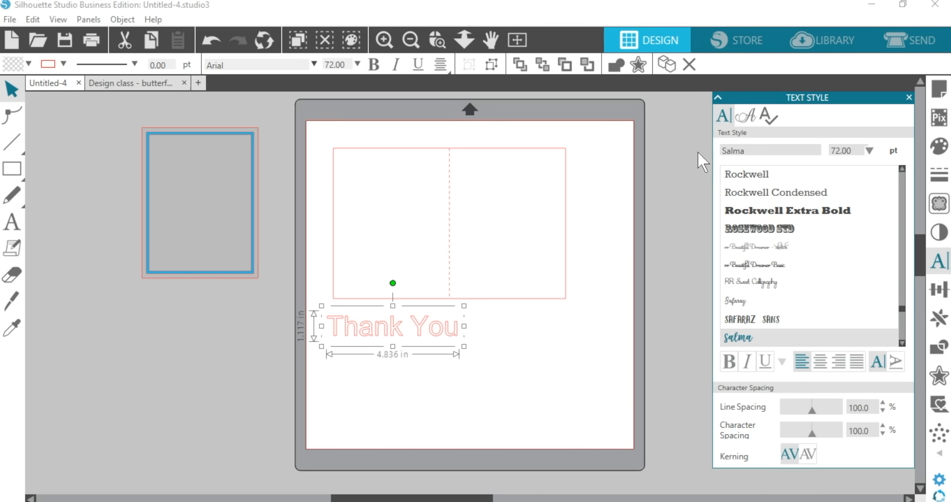
key(Return)
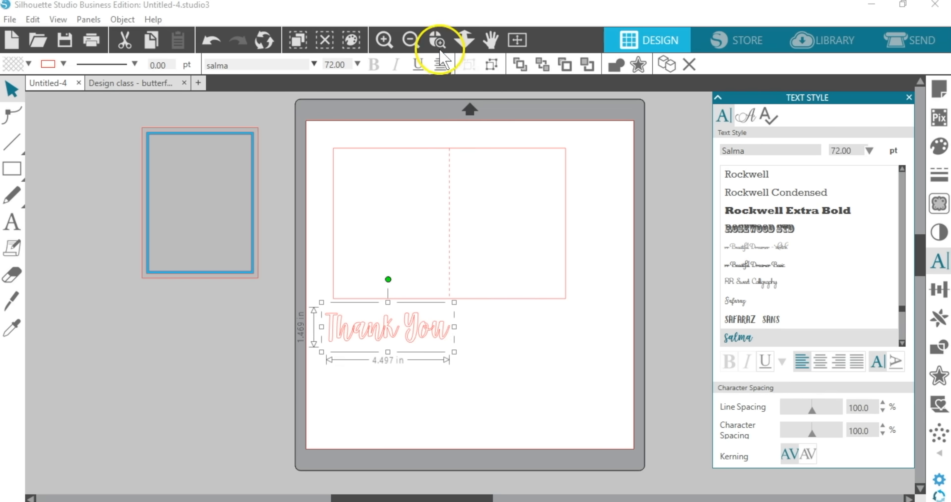
Step: Scale the "Thank You" text to about 3.1 in wide, try it on the gray panel, and return it below the card base
click(440, 48)
drag(278, 253, 519, 388)
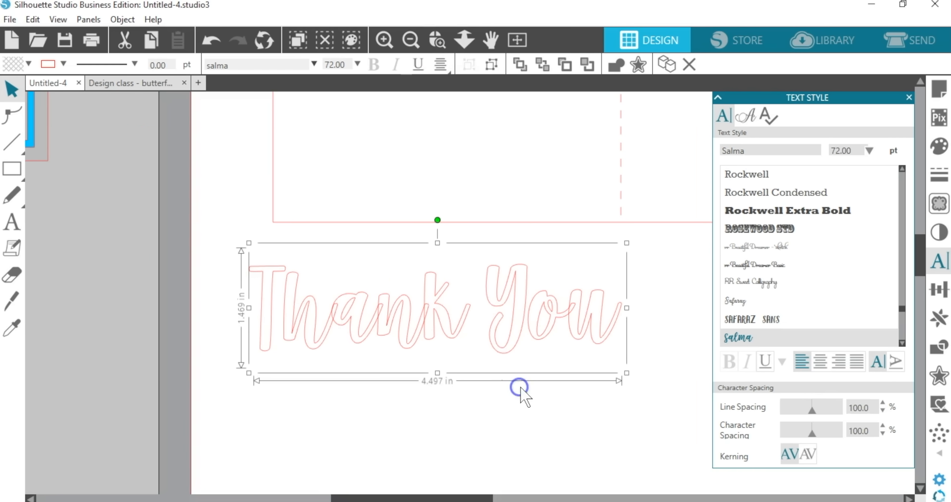
drag(627, 374, 521, 312)
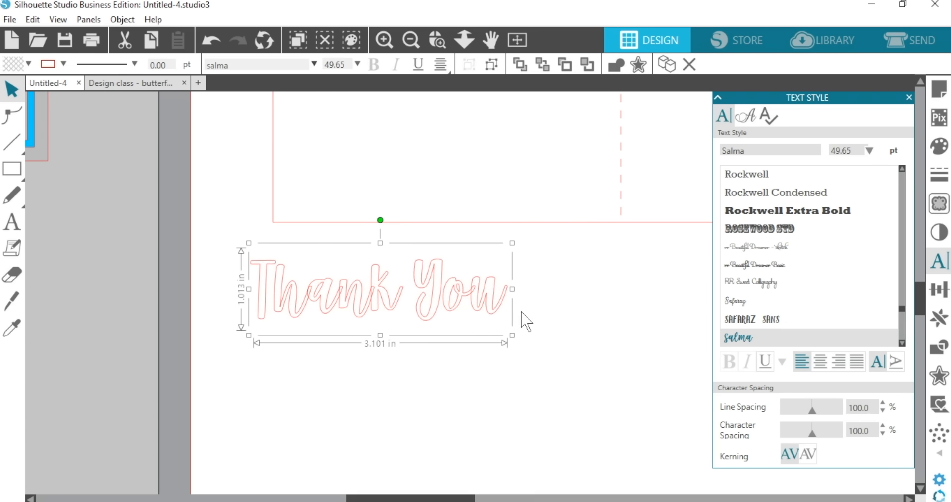
key(ctrl+1)
drag(395, 321, 226, 187)
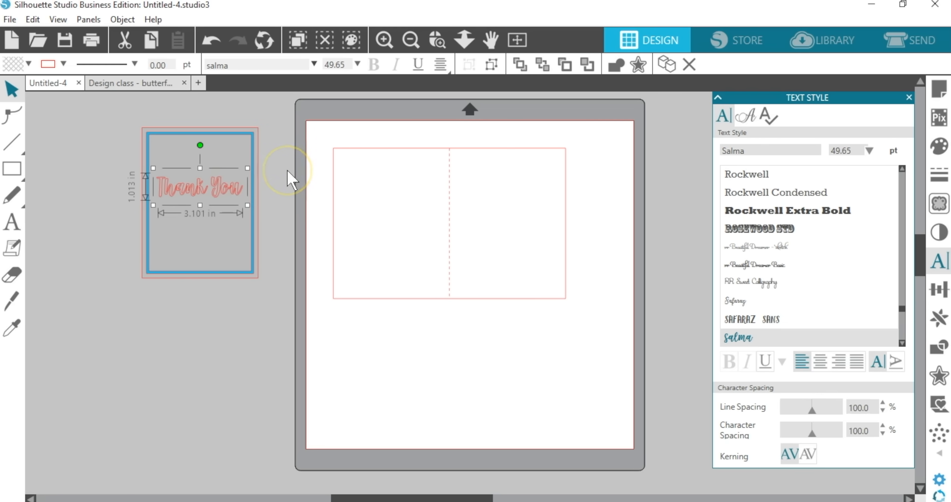
drag(240, 187, 446, 331)
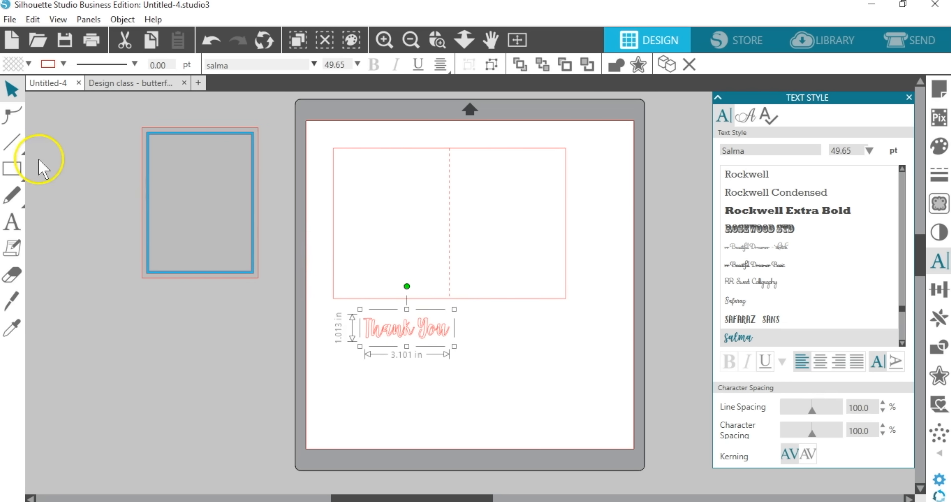
Step: Draw a flat ellipse about 4.55 by 1.05 in just below the "Thank You" text
click(17, 170)
click(85, 170)
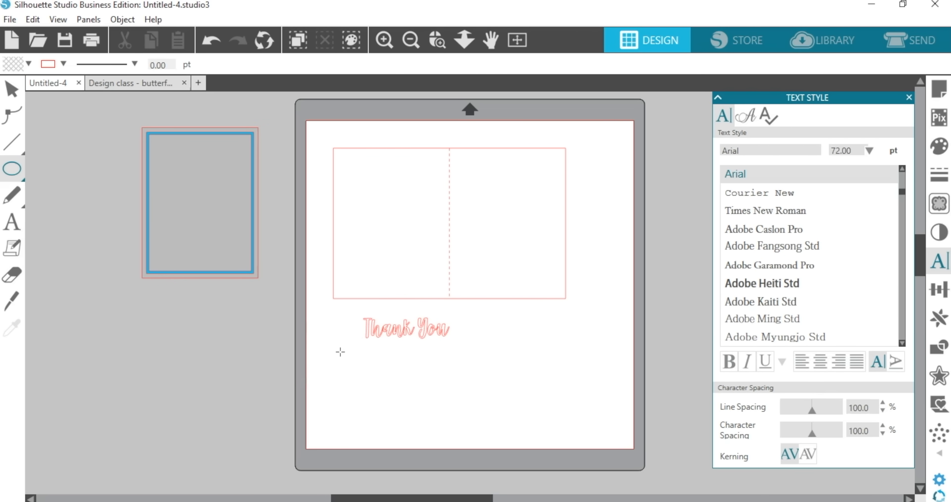
mouse_move(340, 352)
mouse_down()
mouse_move(476, 394)
mouse_move(446, 382)
mouse_move(464, 381)
mouse_up()
click(437, 39)
drag(302, 273, 554, 419)
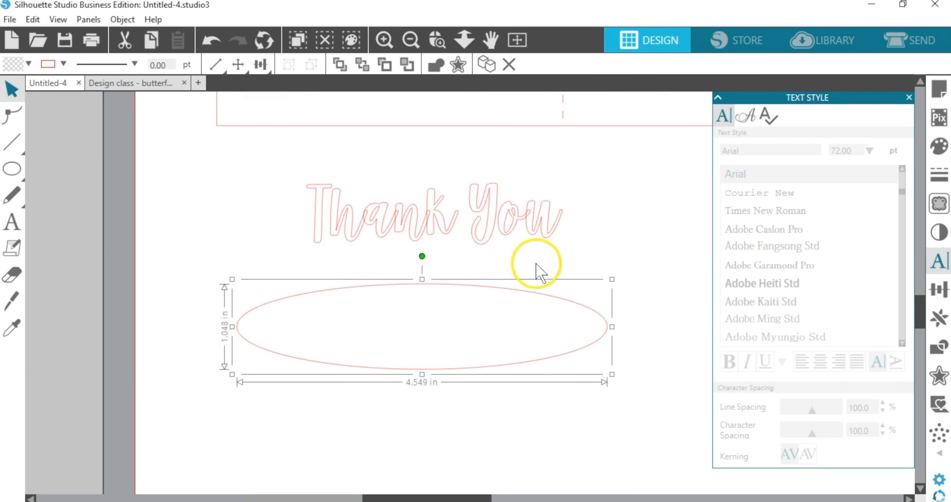
Step: Attach the "Thank You" text to the ellipse's path and position it centrally along the upper curve
click(496, 215)
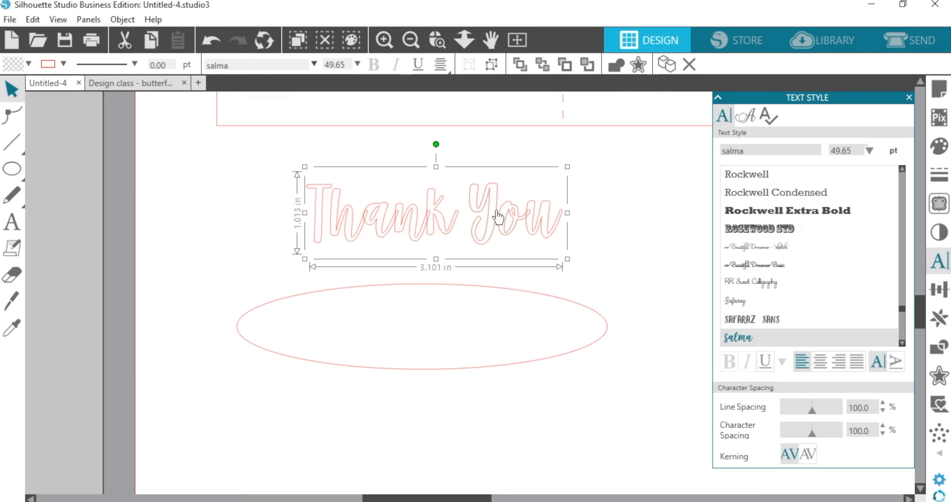
double_click(496, 214)
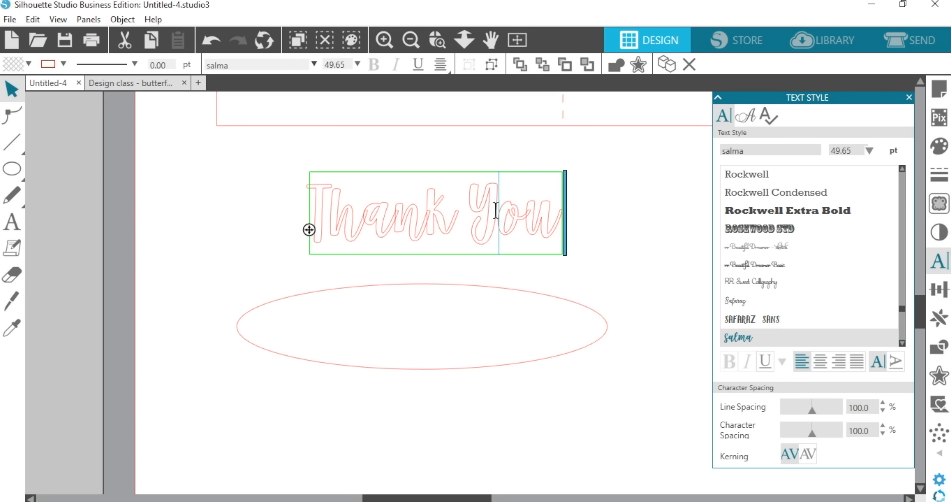
click(495, 210)
drag(310, 231, 427, 313)
drag(358, 289, 302, 299)
click(279, 140)
Step: Move the curved "Thank You" text with its ellipse onto the upper part of the gray panel and fill the text with white
click(517, 39)
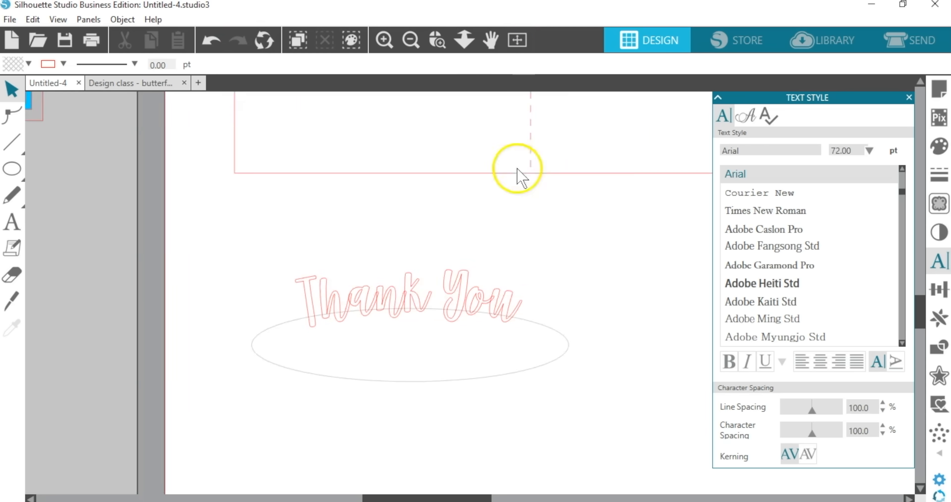
drag(425, 346, 221, 177)
click(221, 172)
click(222, 172)
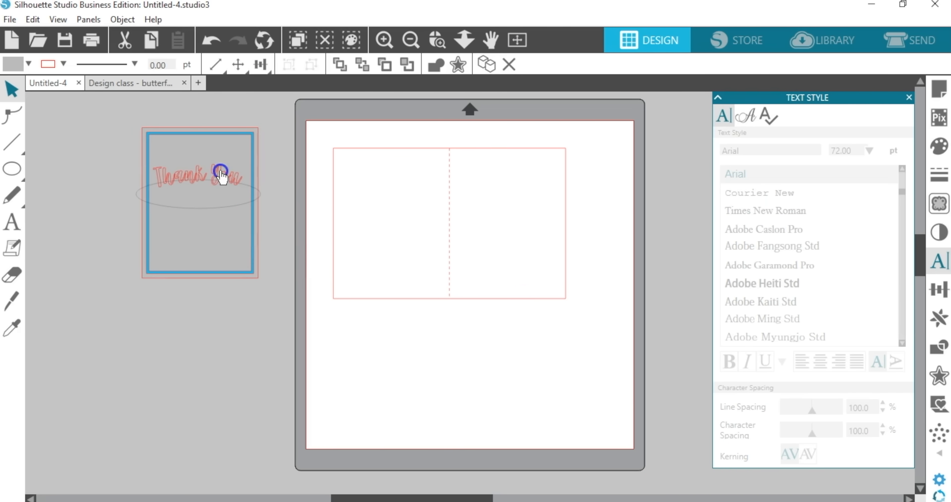
click(28, 65)
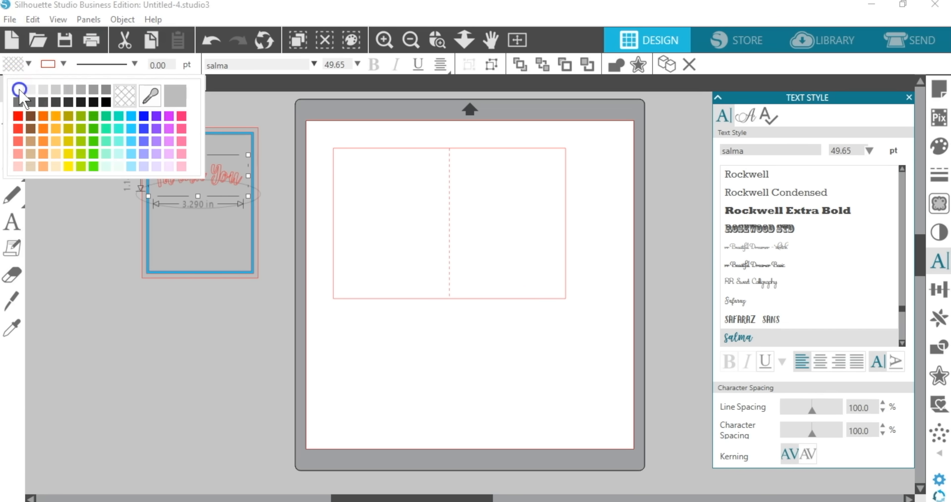
click(325, 157)
click(437, 39)
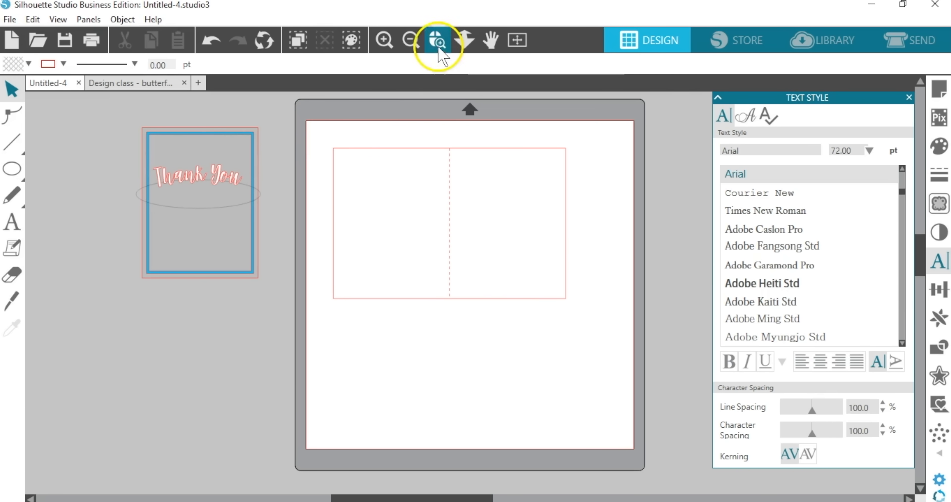
drag(131, 121, 278, 273)
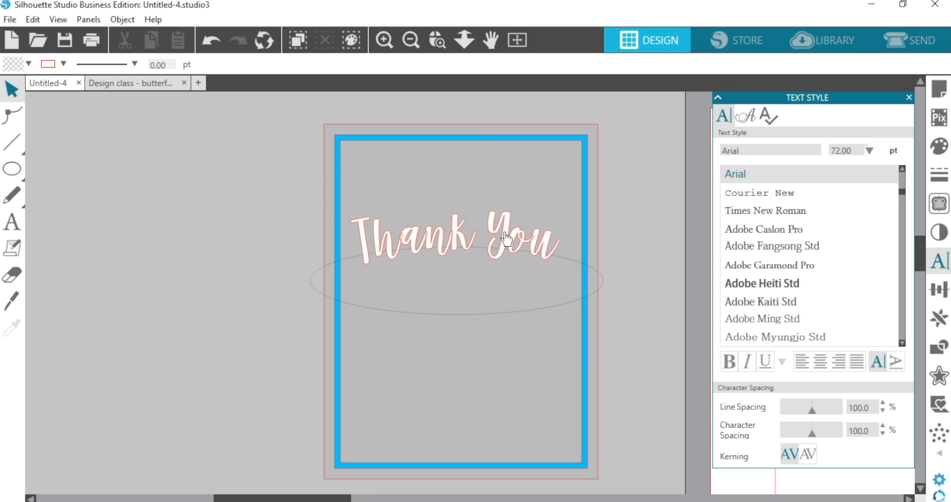
click(499, 188)
Step: Switch to the Design class - butterfly document, draw an ellipse about 1.7 by 1.03 in below the first butterfly, and tilt it clockwise
click(129, 84)
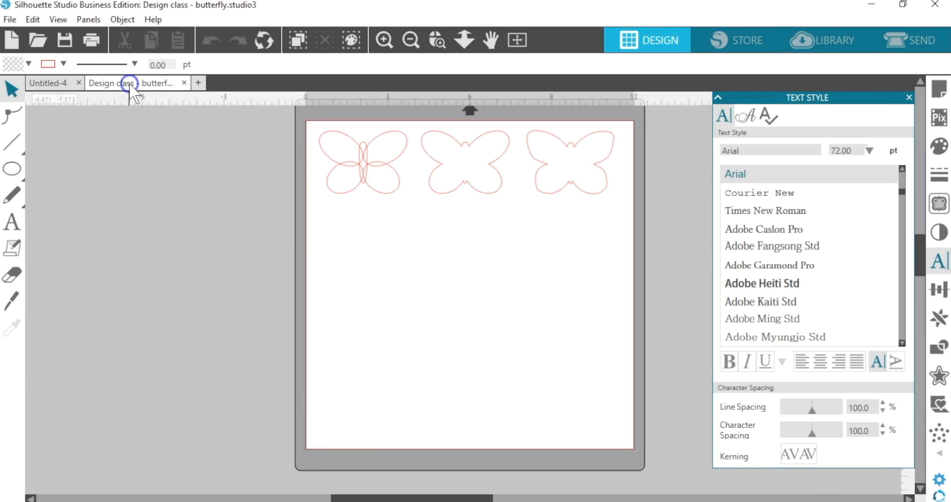
click(424, 160)
click(437, 39)
drag(315, 112, 722, 247)
click(464, 39)
drag(450, 243, 442, 219)
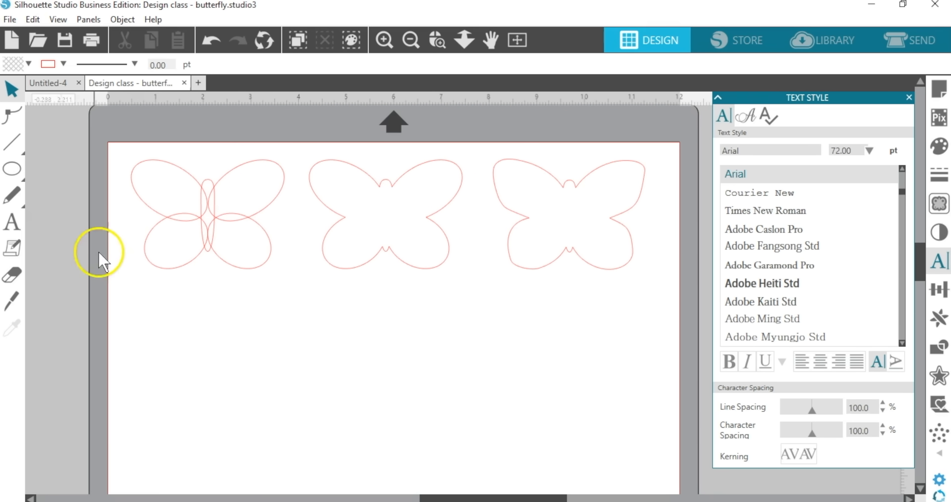
mouse_move(22, 181)
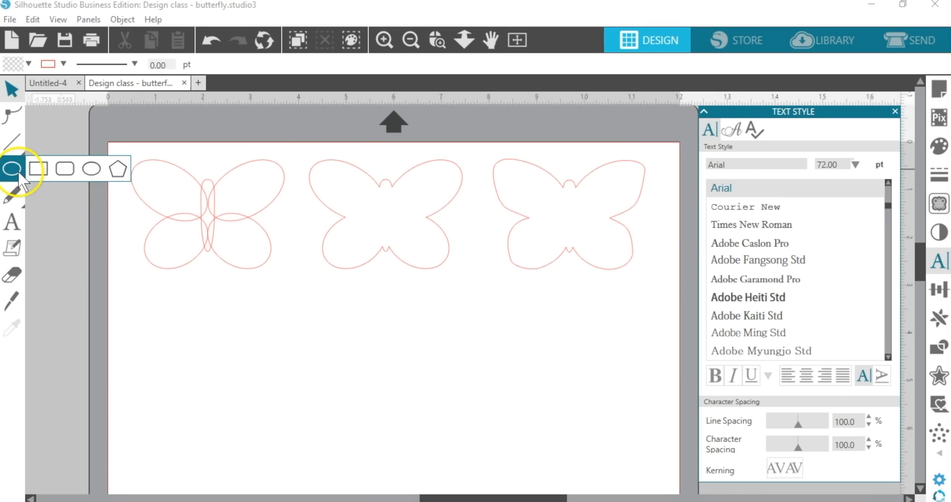
click(89, 172)
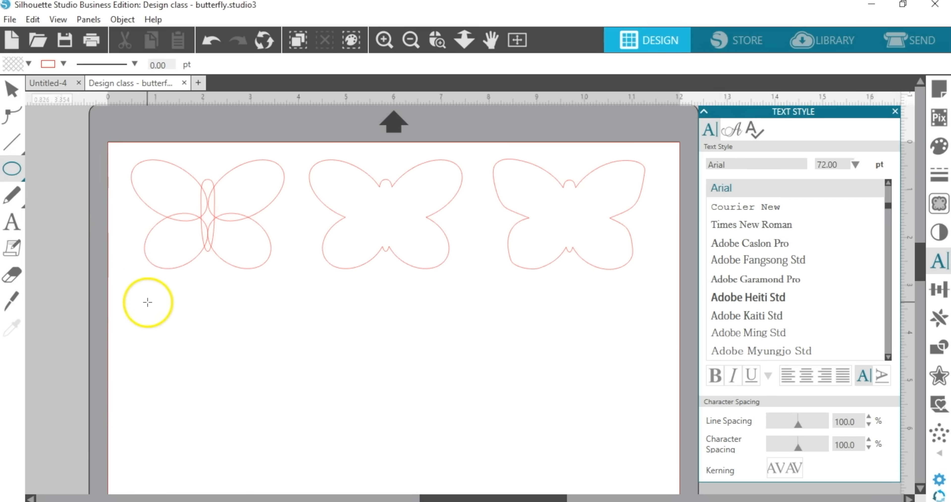
drag(149, 302, 230, 352)
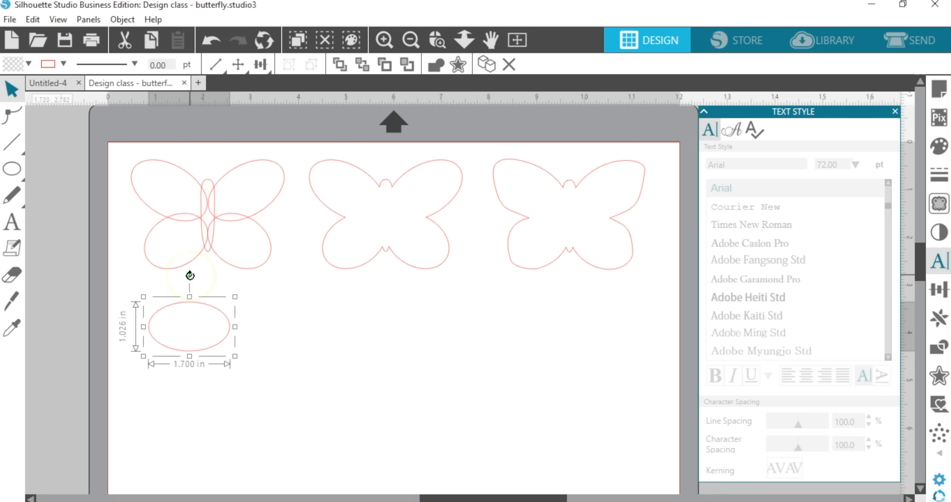
drag(191, 275, 210, 282)
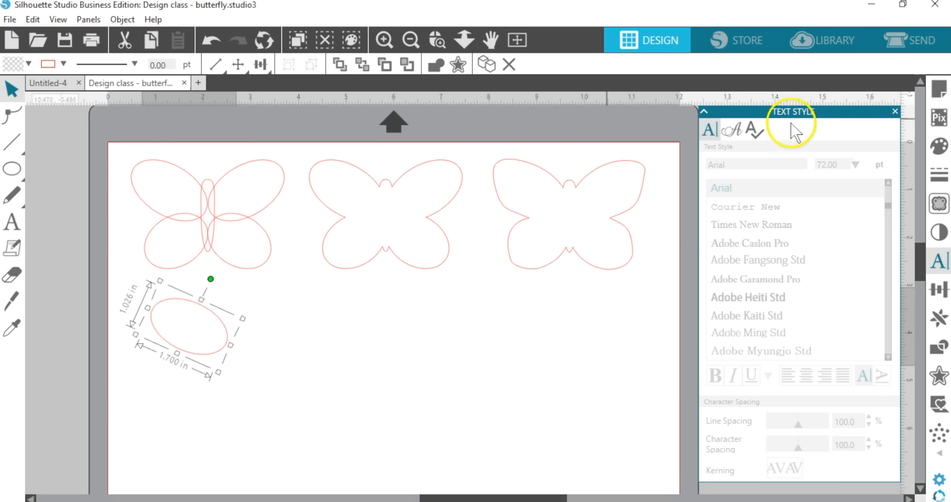
Step: Mirror the tilted ellipse below itself and shrink the copy into a smaller lower wing
click(939, 318)
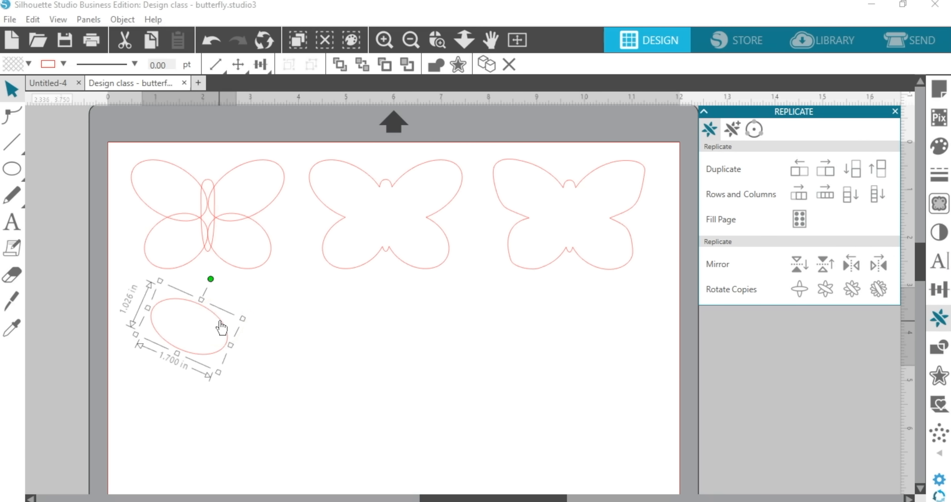
click(797, 273)
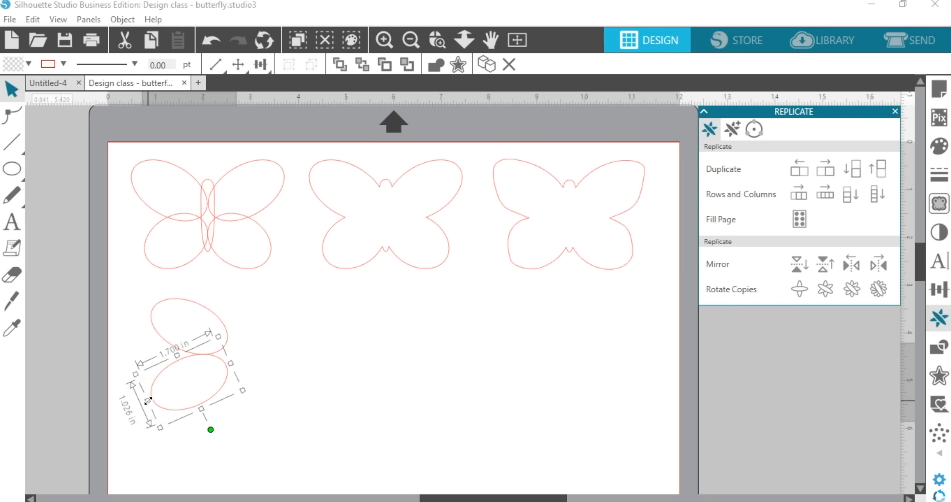
drag(148, 401, 171, 400)
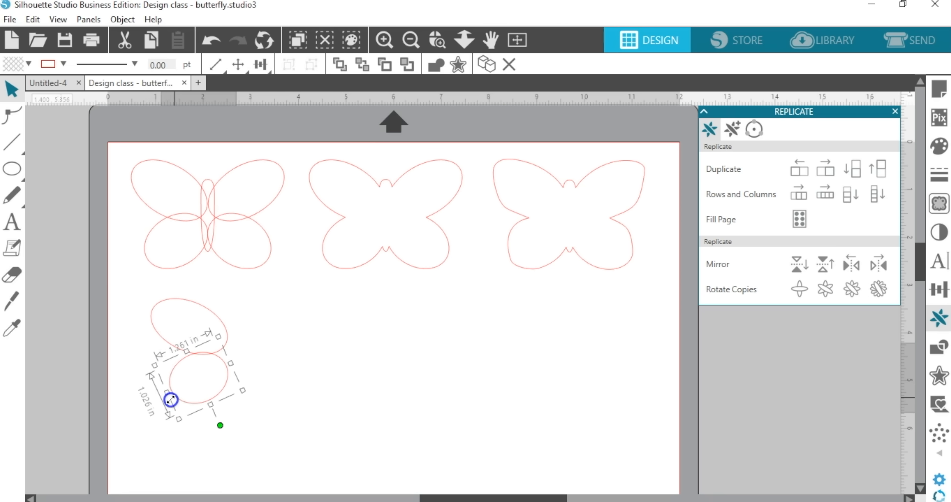
drag(171, 399, 198, 404)
Step: Align the upper and lower wing ellipses along their right edges
drag(241, 296, 193, 376)
click(261, 65)
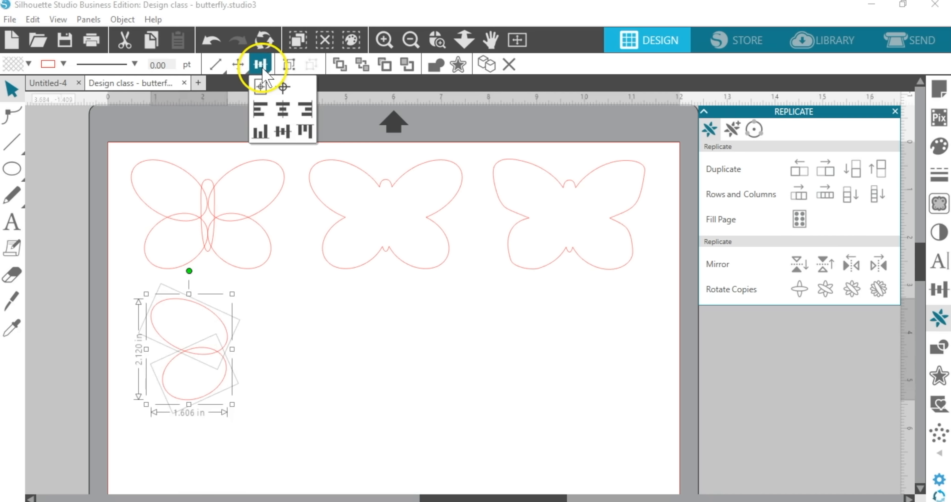
click(307, 110)
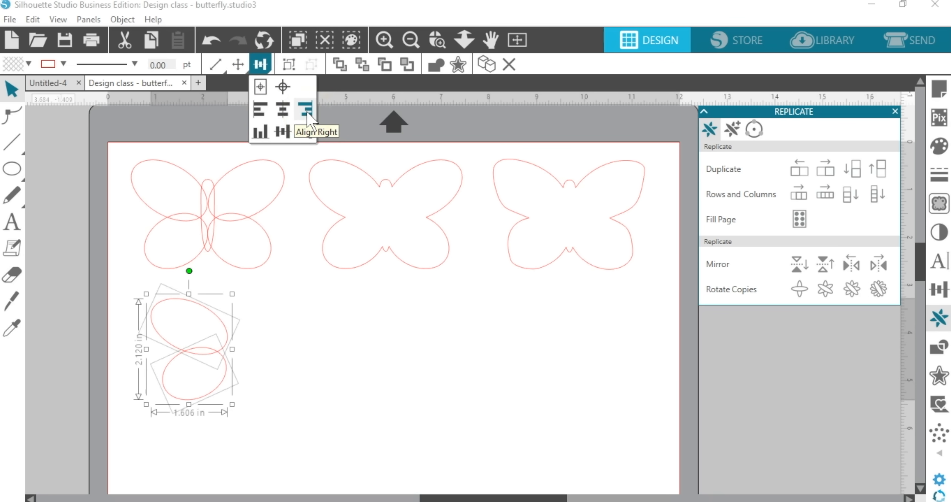
click(307, 111)
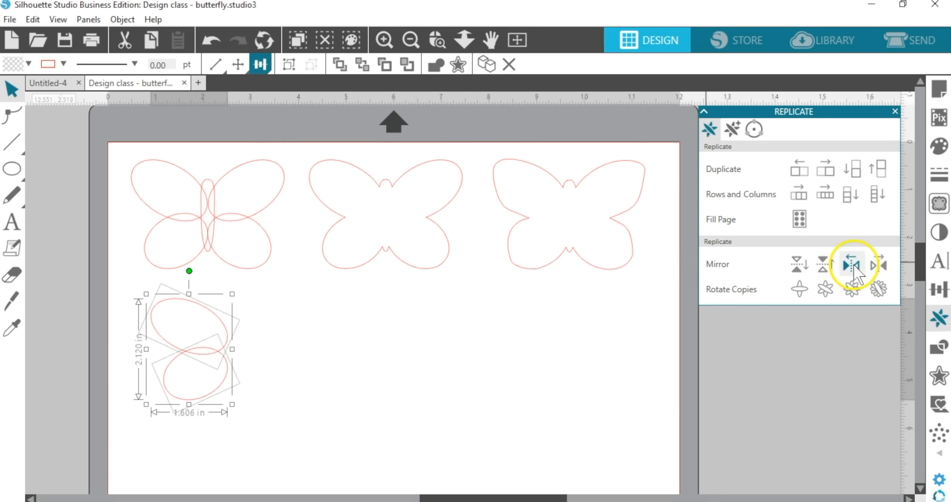
Step: Mirror both wing ellipses to the right and group all four wings together
click(877, 267)
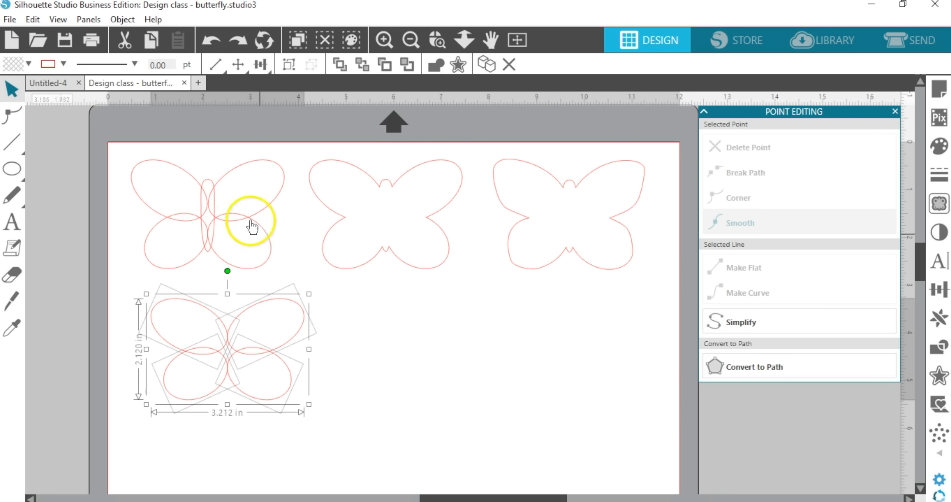
click(289, 65)
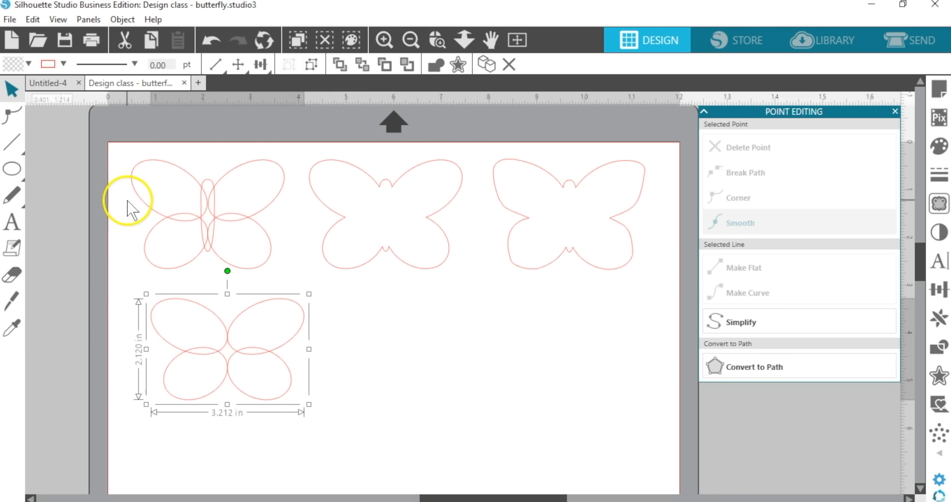
Step: Draw a narrow upright ellipse about 0.32 by 1.82 in for the body, between the left and right wings
click(9, 168)
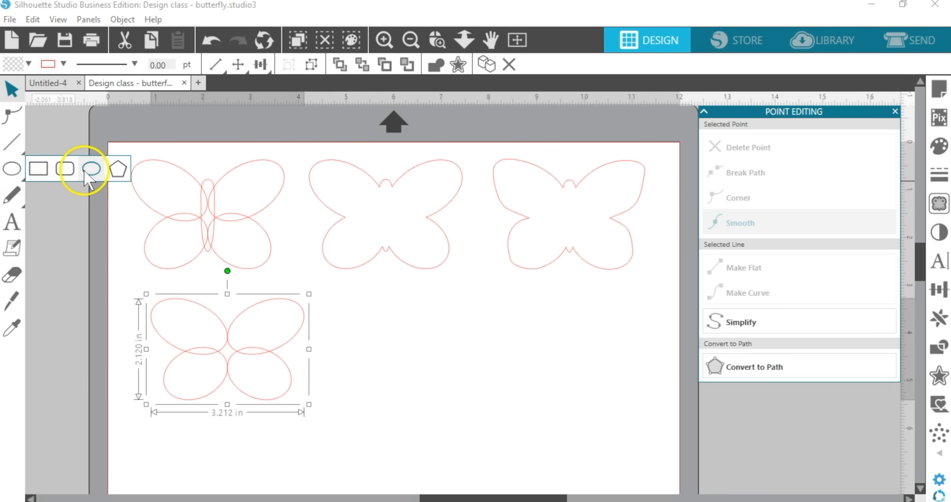
click(91, 168)
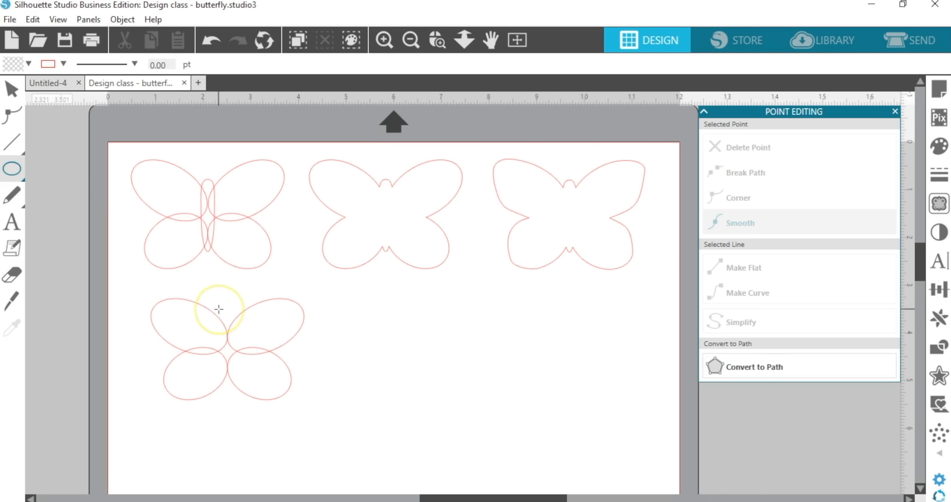
drag(219, 309, 233, 395)
right_click(234, 396)
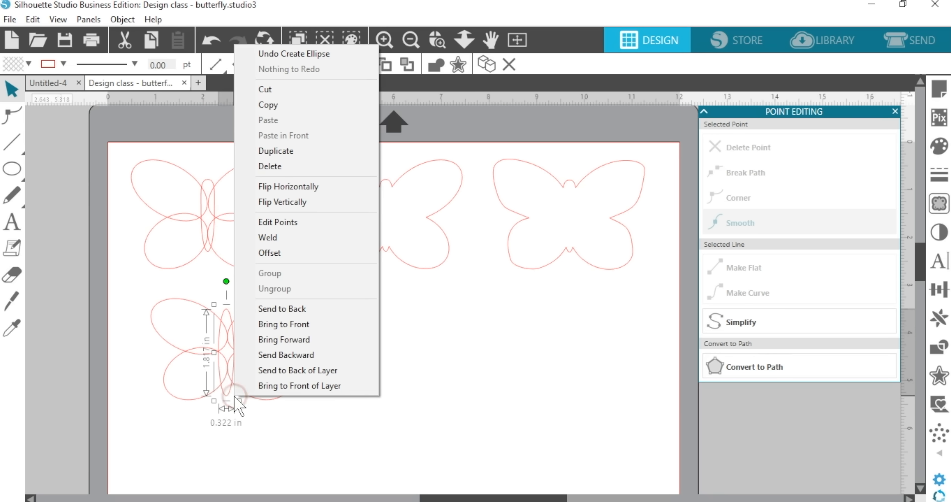
click(246, 417)
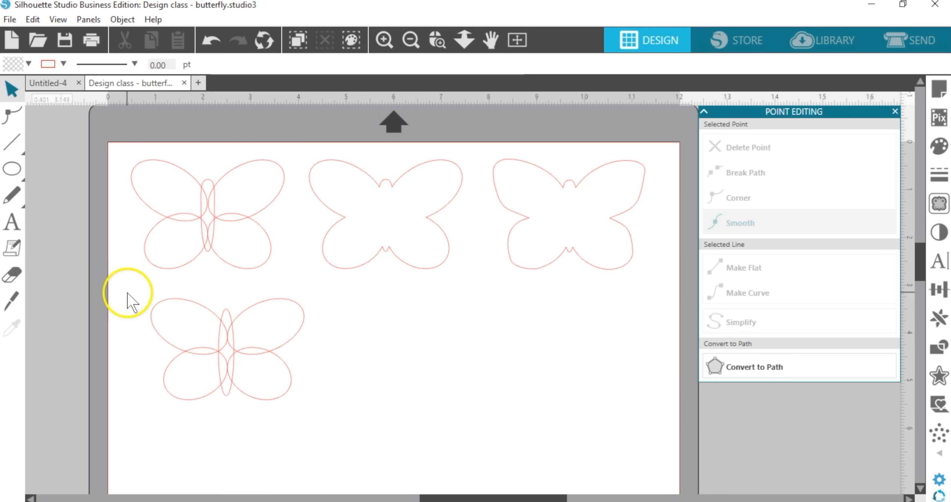
Step: Center the body ellipse on the grouped wings both horizontally and vertically
drag(131, 288, 314, 413)
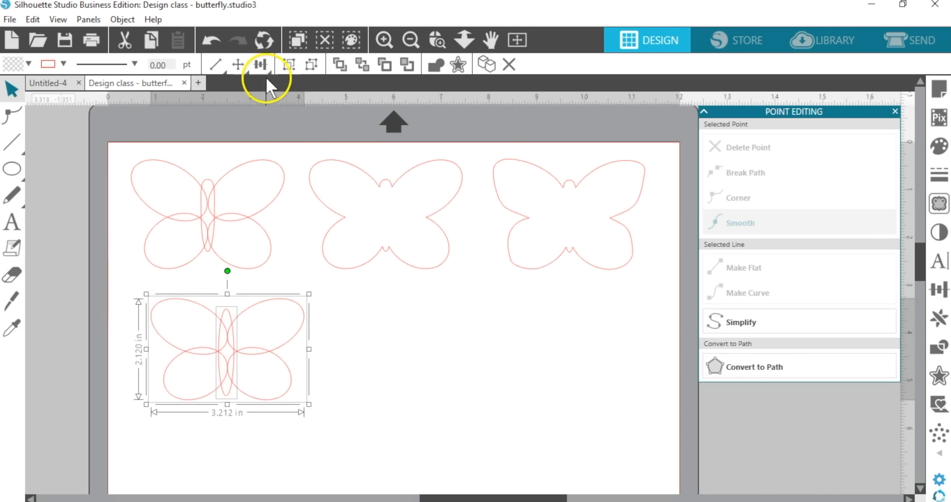
click(261, 65)
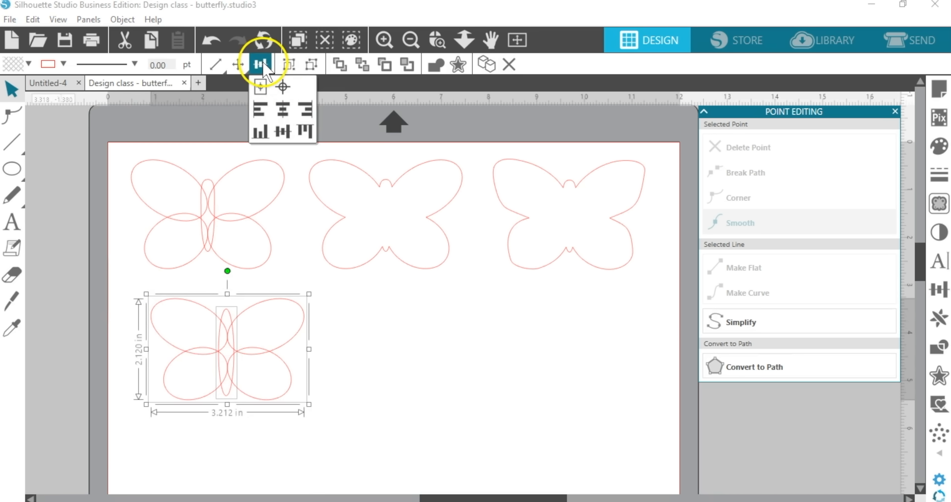
click(283, 89)
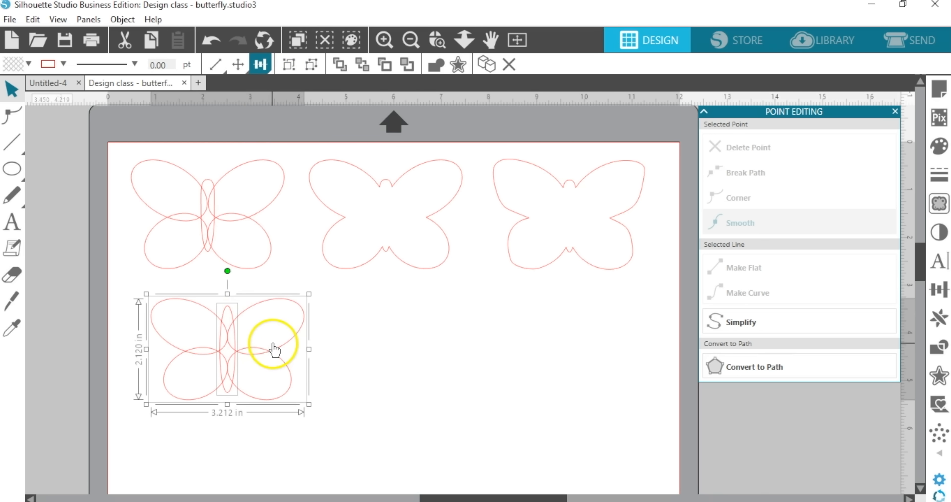
Step: Edit the body ellipse's points and lengthen both handles of its top point to make a wider, rounder head end
click(439, 42)
drag(129, 281, 342, 435)
click(484, 143)
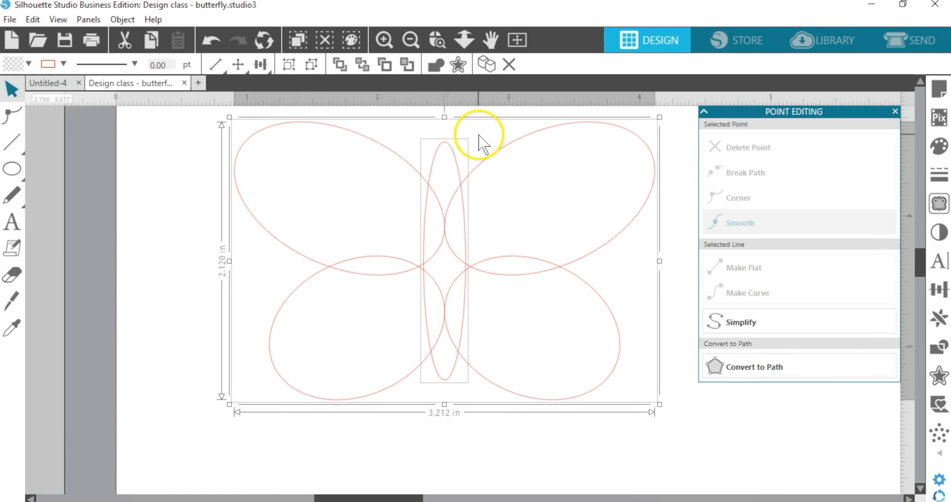
double_click(448, 150)
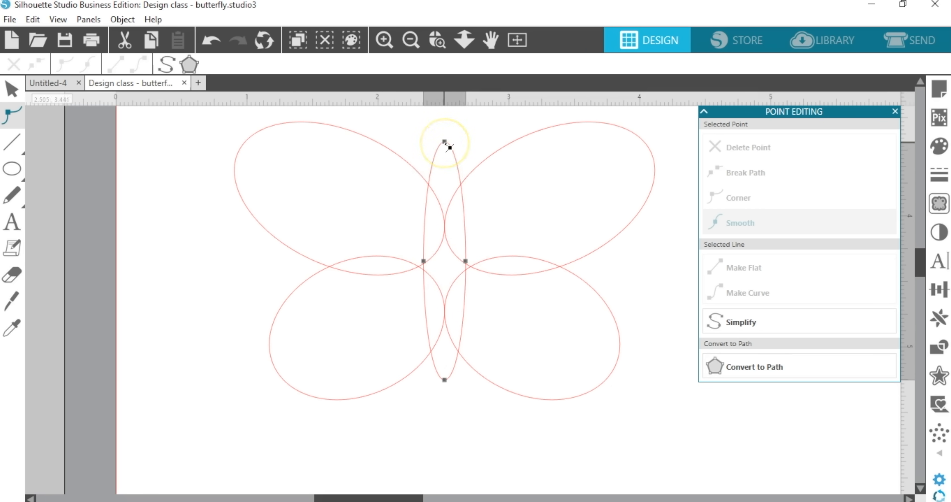
click(445, 141)
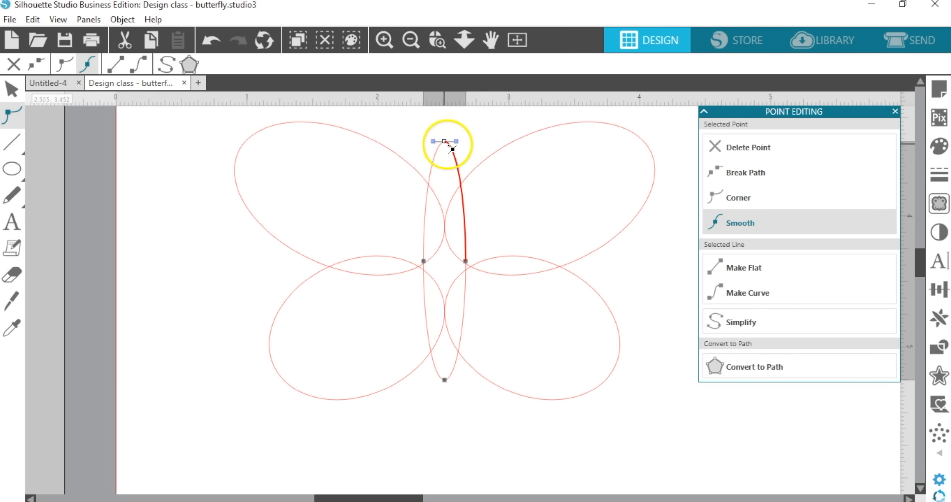
click(457, 142)
drag(434, 142, 473, 142)
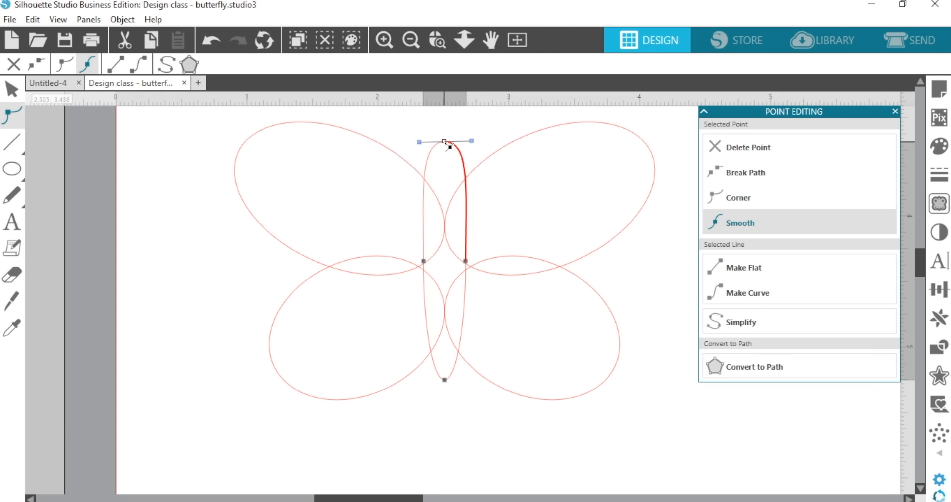
Step: Lower the top point of the body ellipse slightly and weld the body with the four wing ellipses
key(Down)
key(Down)
key(Down)
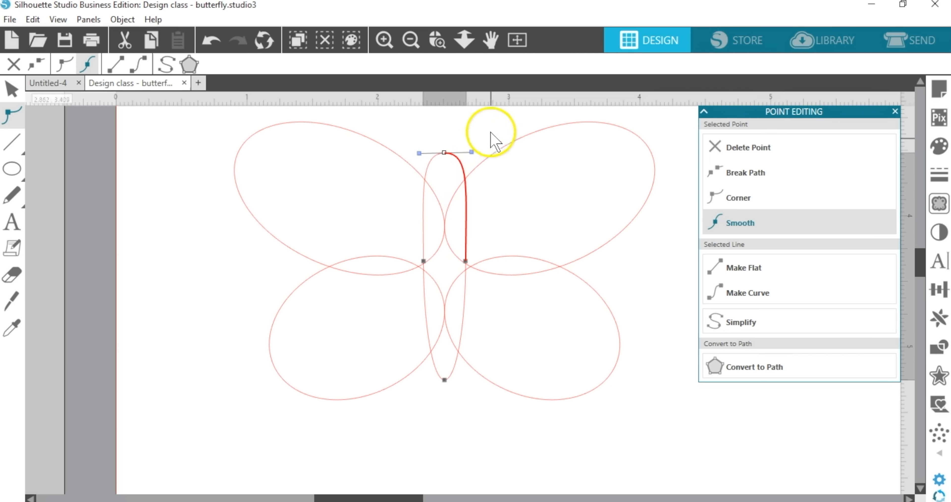
drag(211, 120, 647, 420)
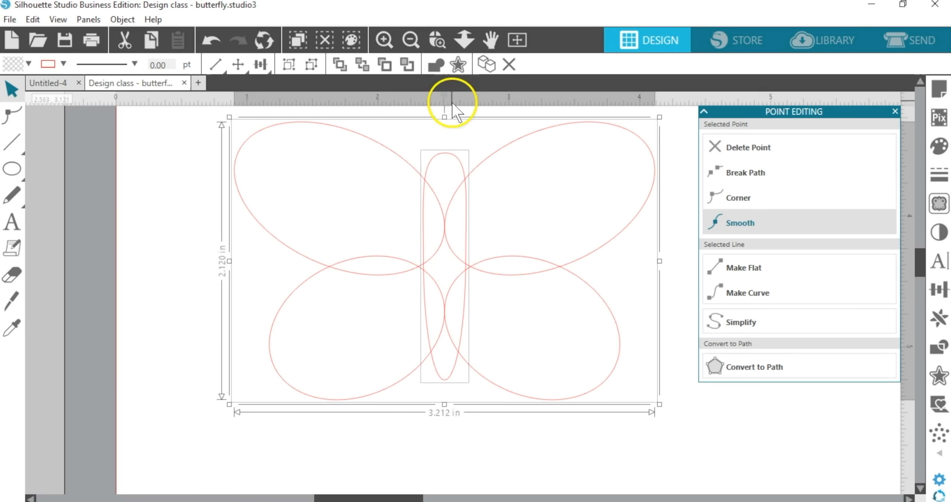
click(436, 70)
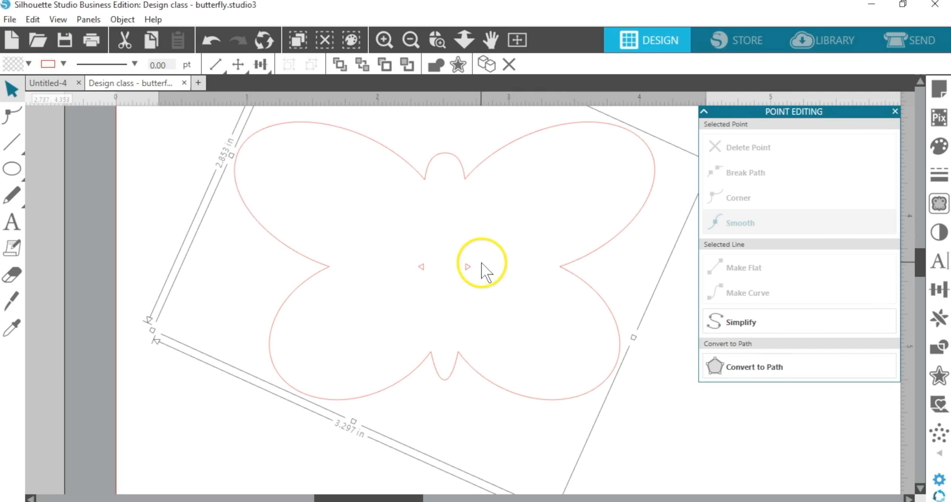
Step: Release the welded butterfly's compound path and delete the two small triangles inside the outline
mouse_move(467, 180)
mouse_down()
mouse_move(466, 196)
mouse_move(461, 189)
mouse_up()
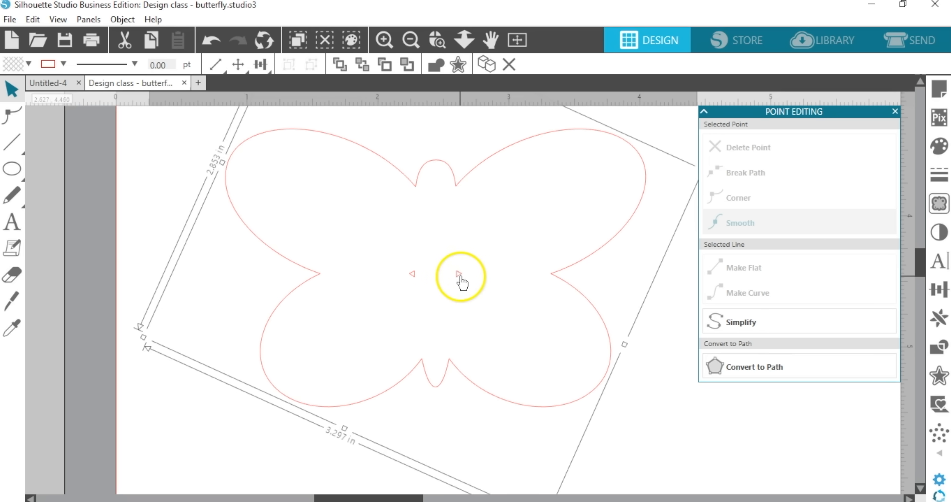
right_click(461, 278)
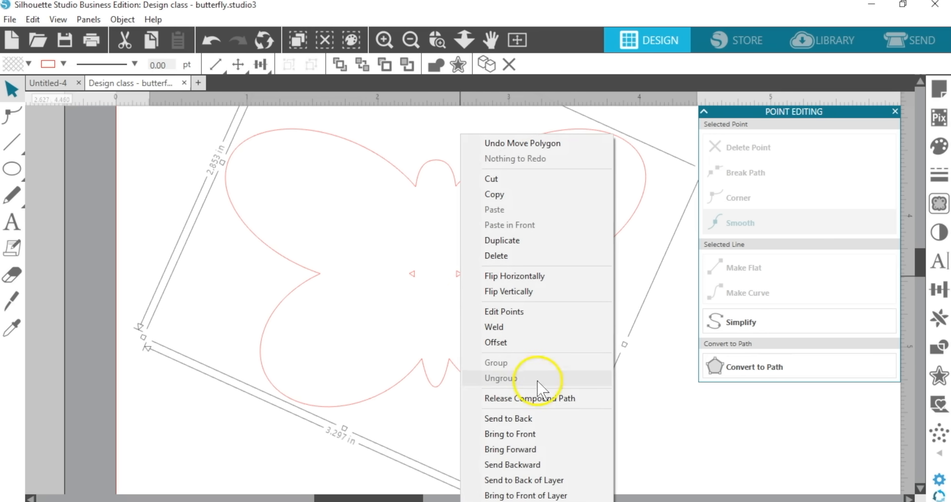
click(543, 398)
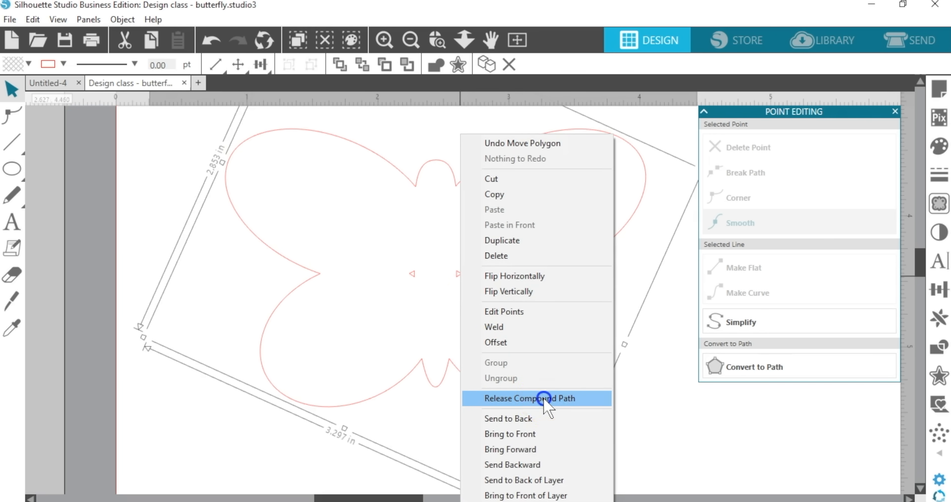
click(389, 241)
drag(389, 240, 476, 299)
key(Delete)
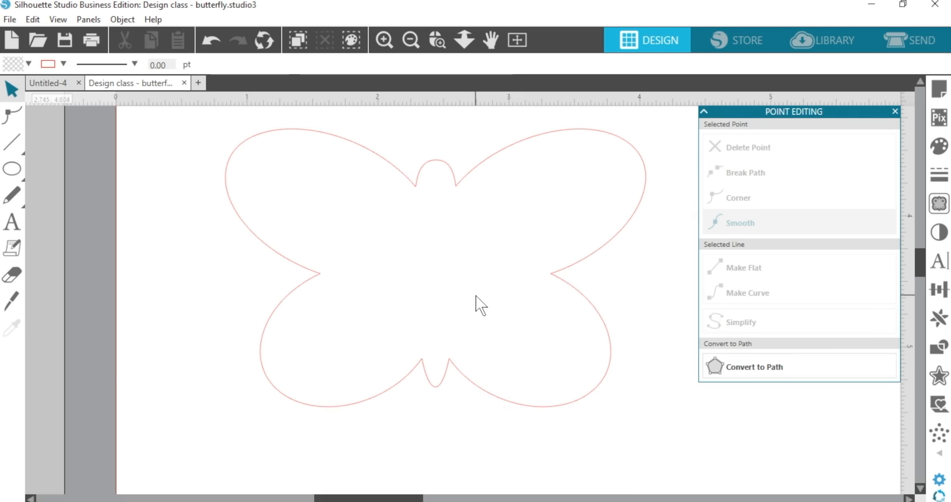
Step: Move the welded butterfly to the right side of the page, beneath the finished butterfly shapes
click(457, 184)
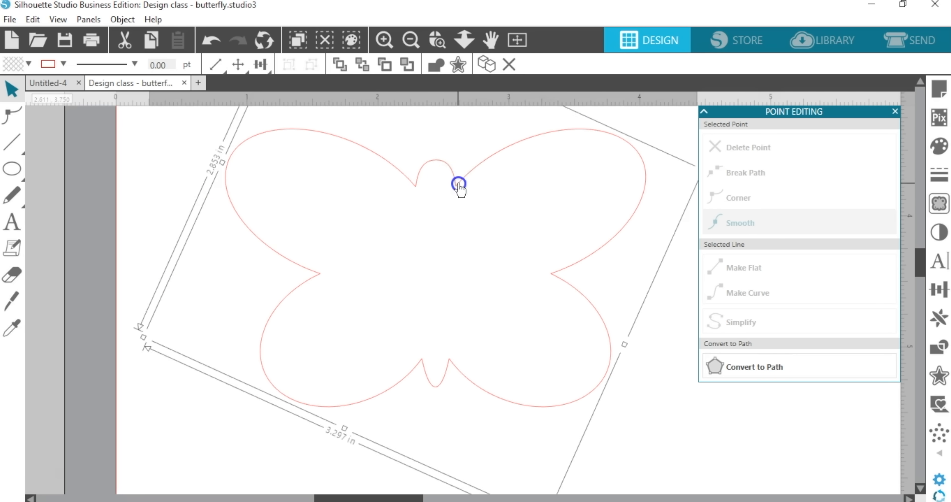
scroll(481, 166, down, 3)
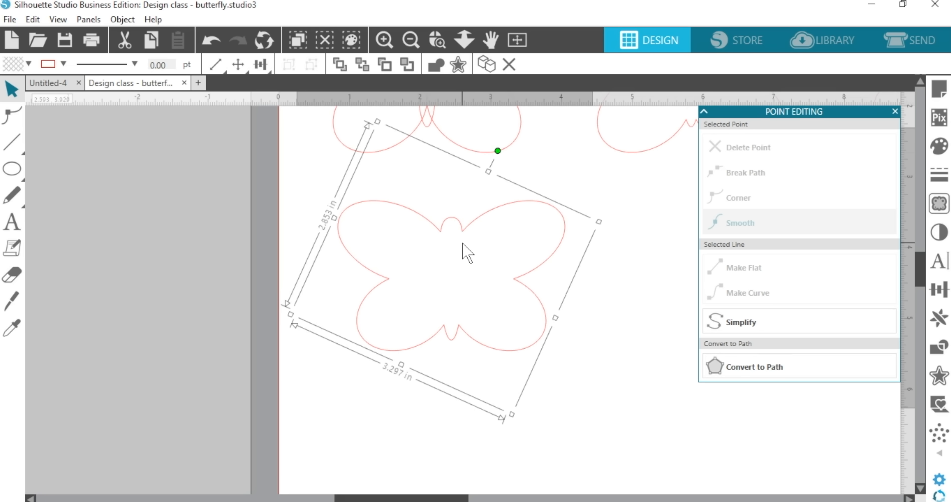
drag(401, 495, 488, 498)
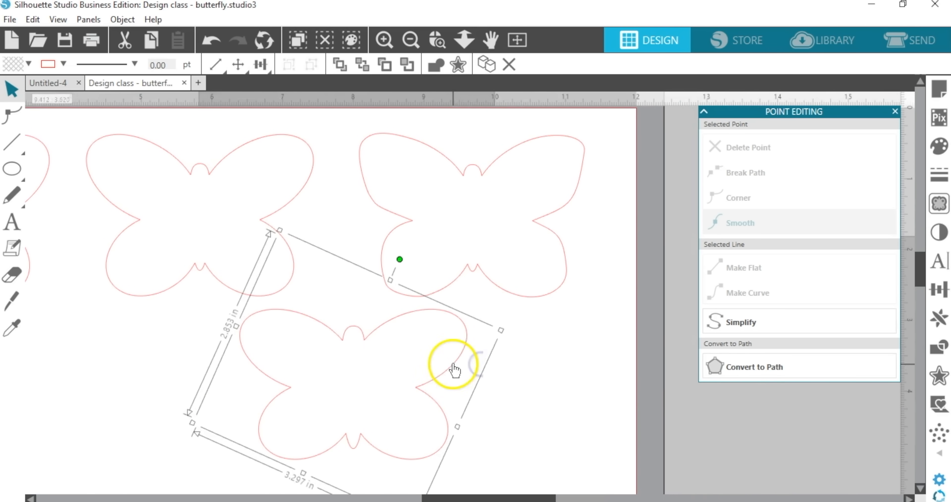
drag(454, 370, 519, 374)
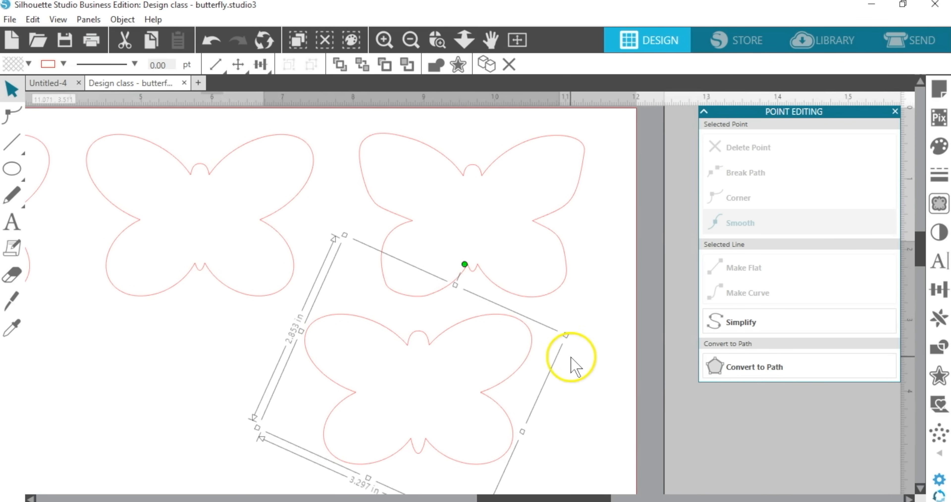
click(574, 365)
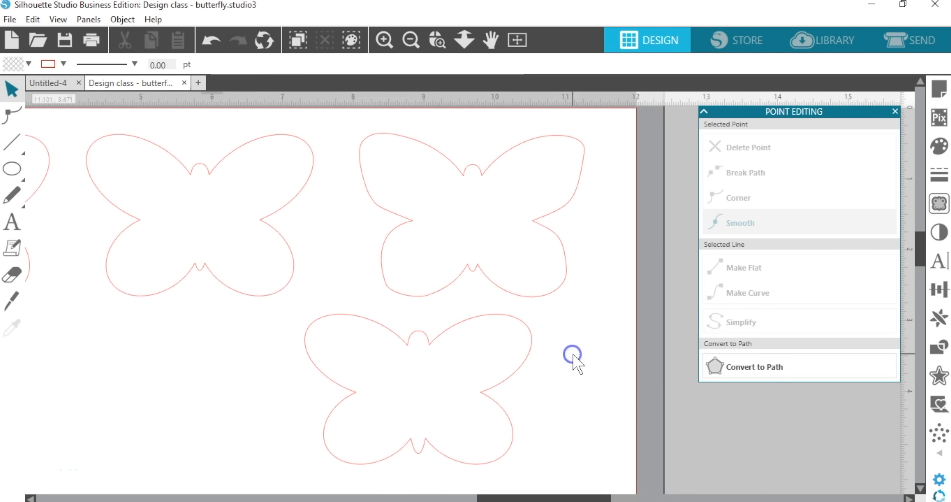
Step: Edit the butterfly's points, pulling the lower outer edges of both upper wings downward to reshape their curves
double_click(534, 349)
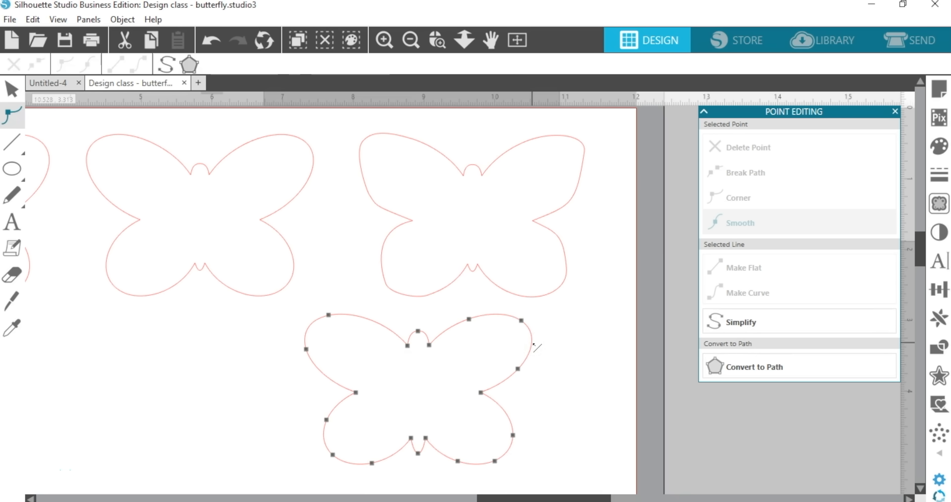
drag(520, 369, 519, 378)
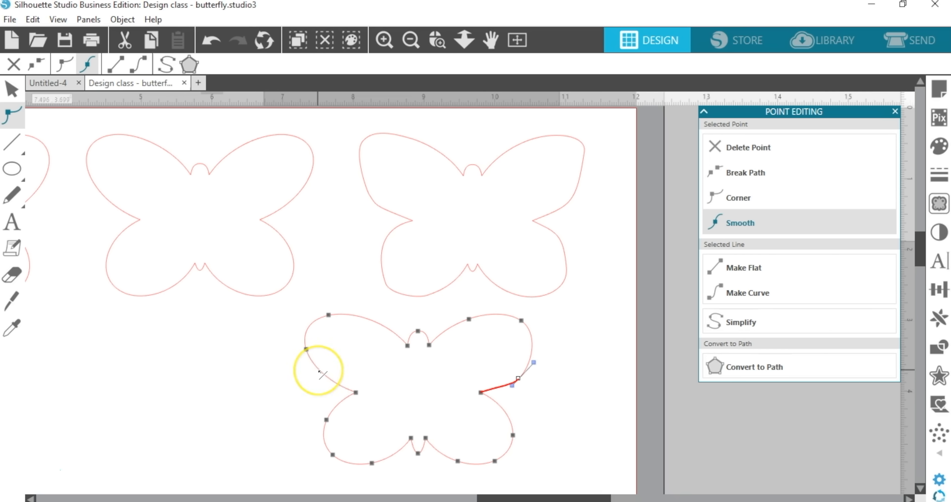
click(323, 376)
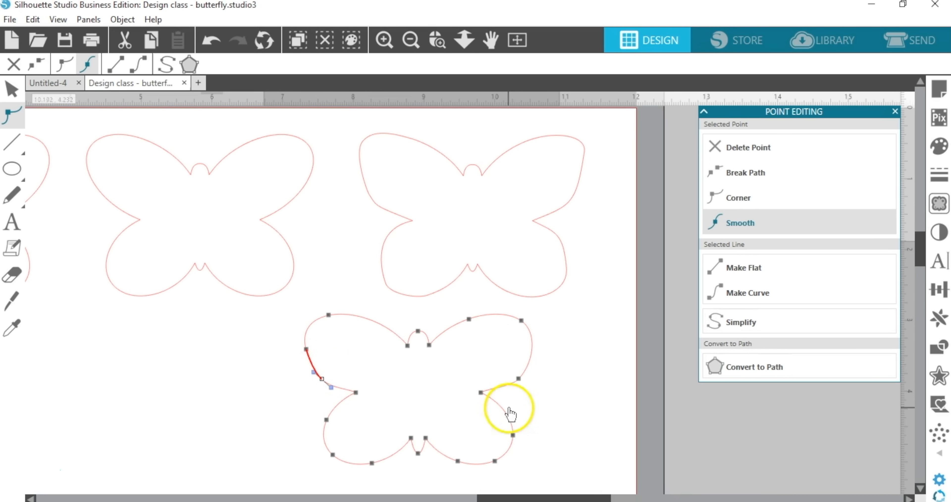
click(519, 378)
mouse_move(534, 363)
mouse_down()
mouse_move(542, 360)
mouse_move(534, 362)
mouse_up()
Step: Extend the lower wings' outer bottom corners outward and smooth the bottom curve of the left lower wing
drag(332, 457, 335, 468)
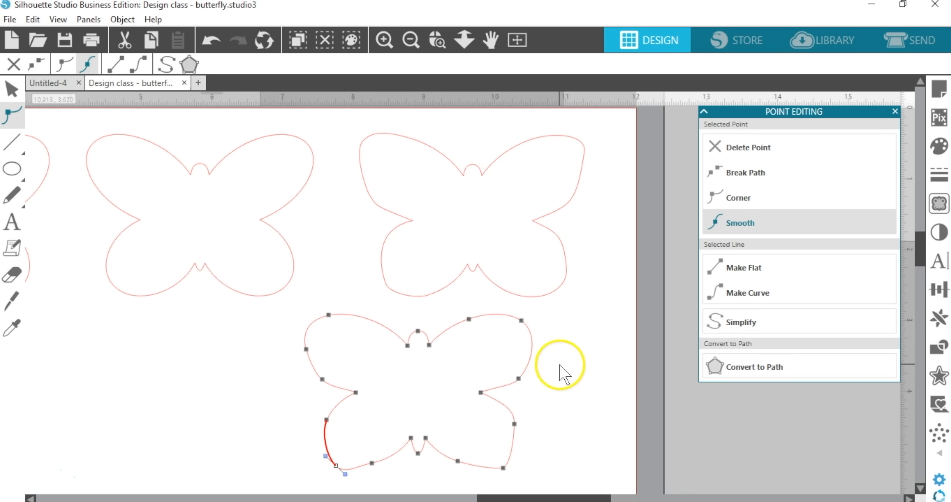
click(372, 462)
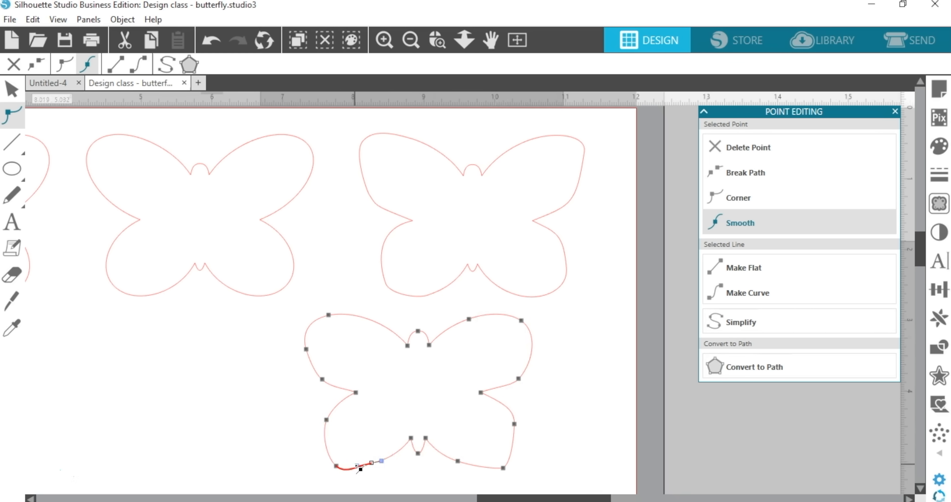
drag(357, 466, 358, 468)
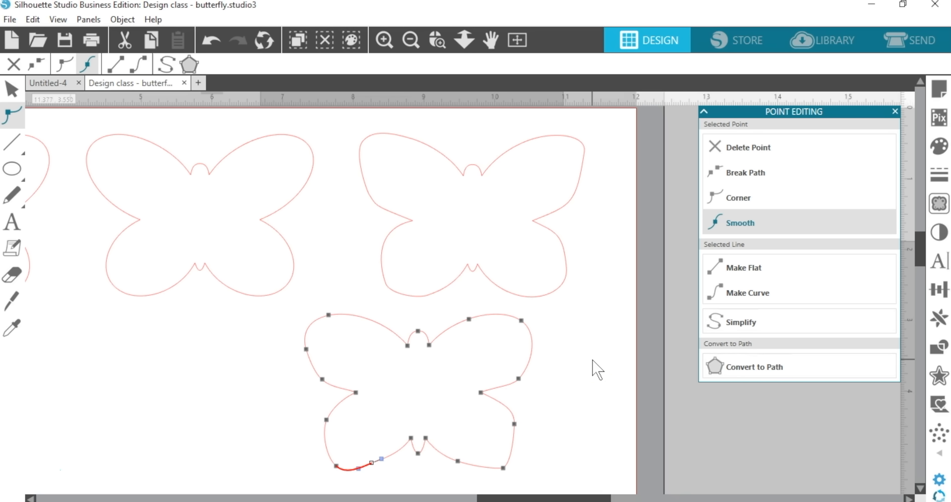
click(577, 345)
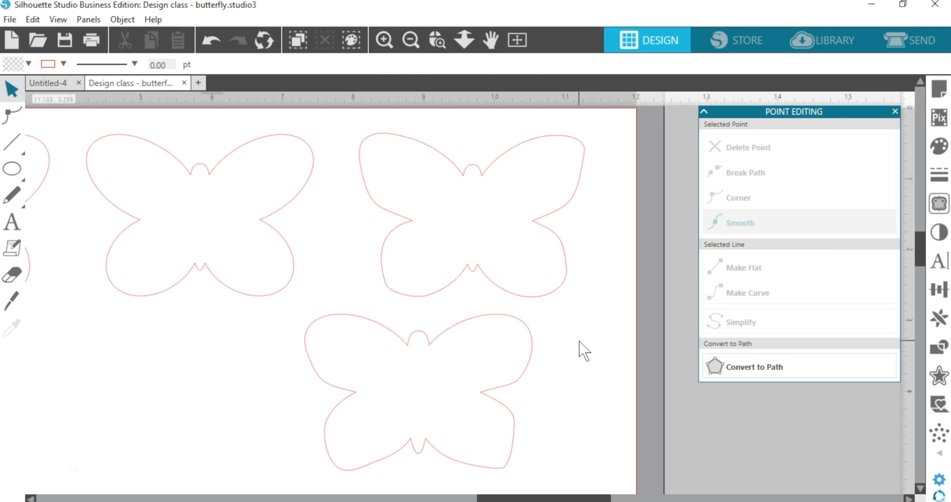
Step: Copy the finished upper-right butterfly into the Untitled-4 card document
click(573, 202)
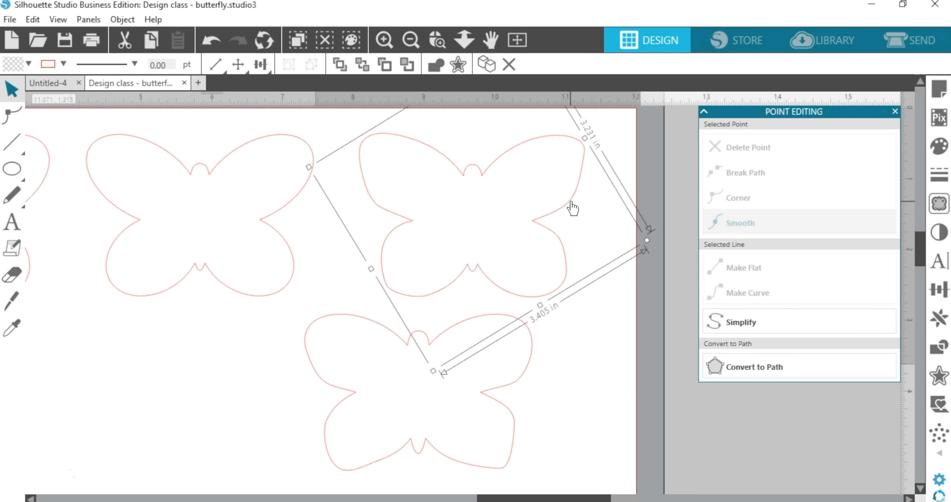
click(48, 82)
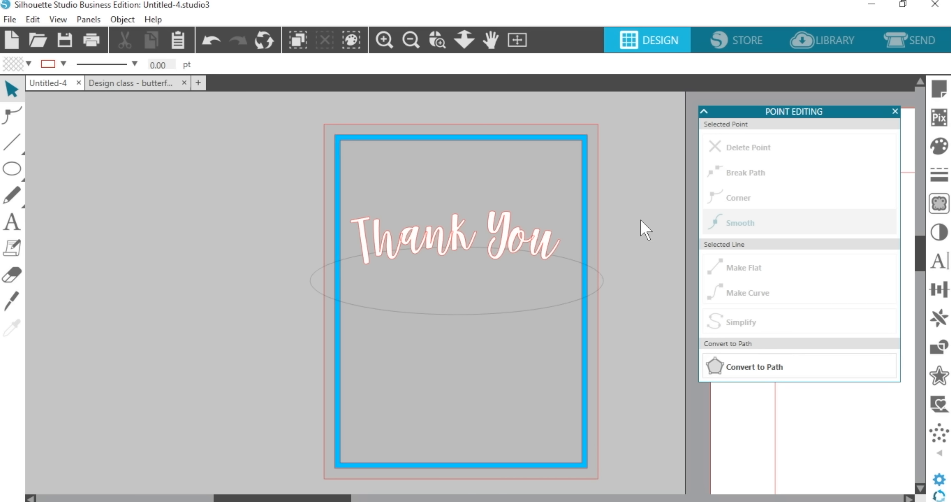
key(ctrl+v)
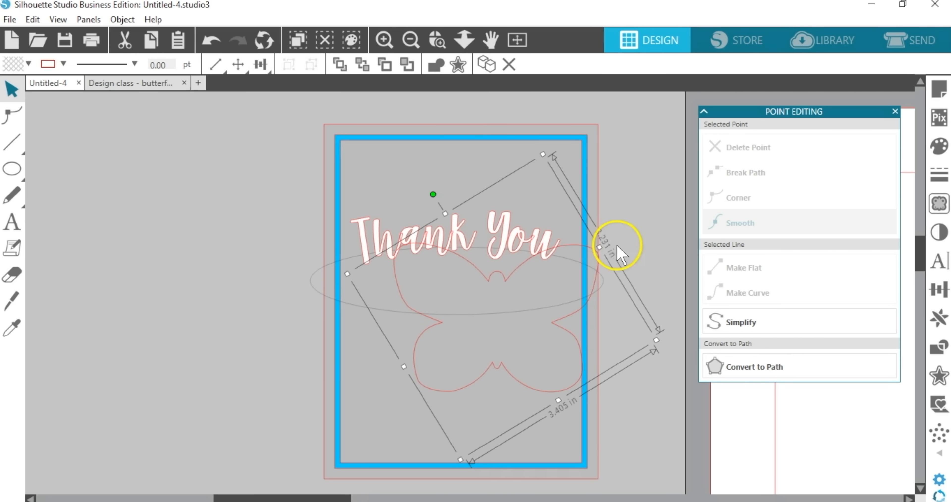
right_click(630, 251)
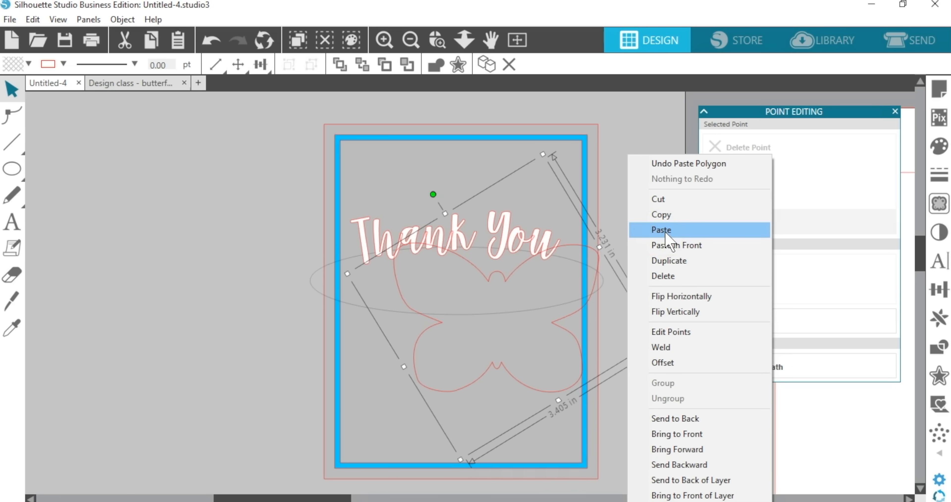
click(612, 239)
Step: Move the pasted butterfly onto the lower-left area of the page and shrink it to about 1.387 by 1.316 in
click(517, 39)
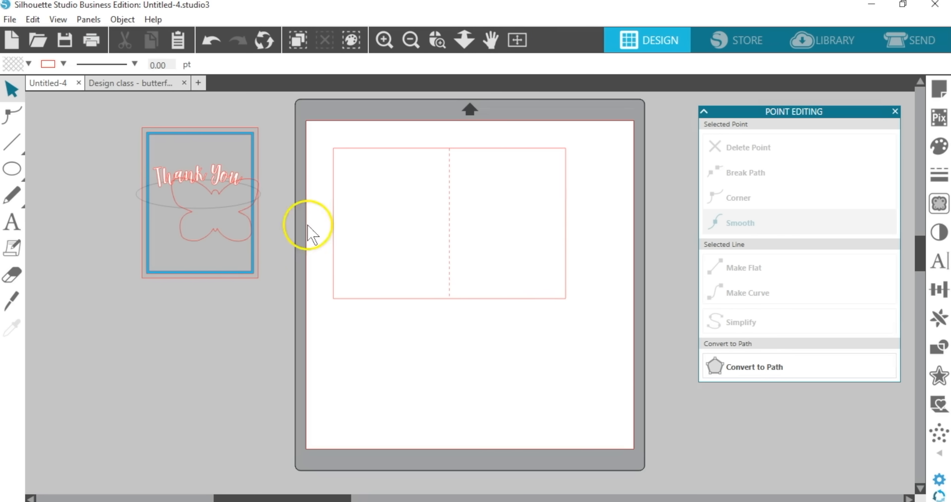
drag(308, 227, 390, 394)
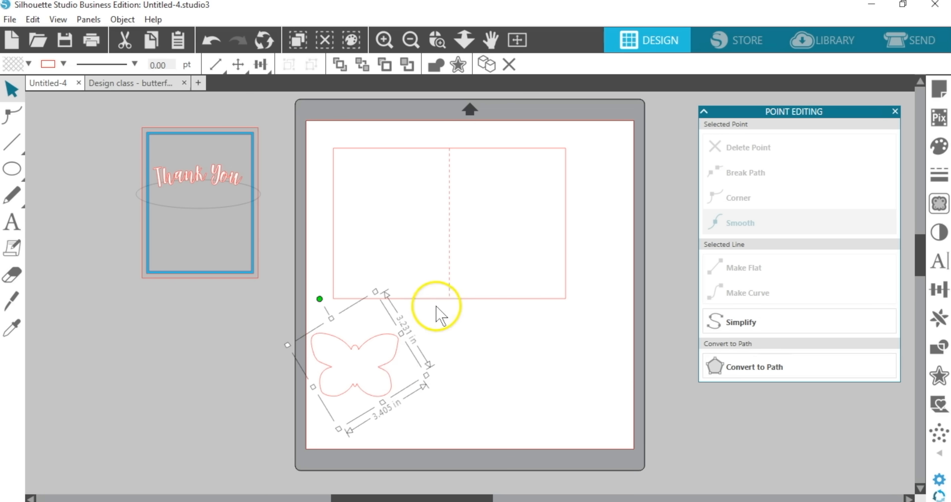
drag(376, 290, 359, 364)
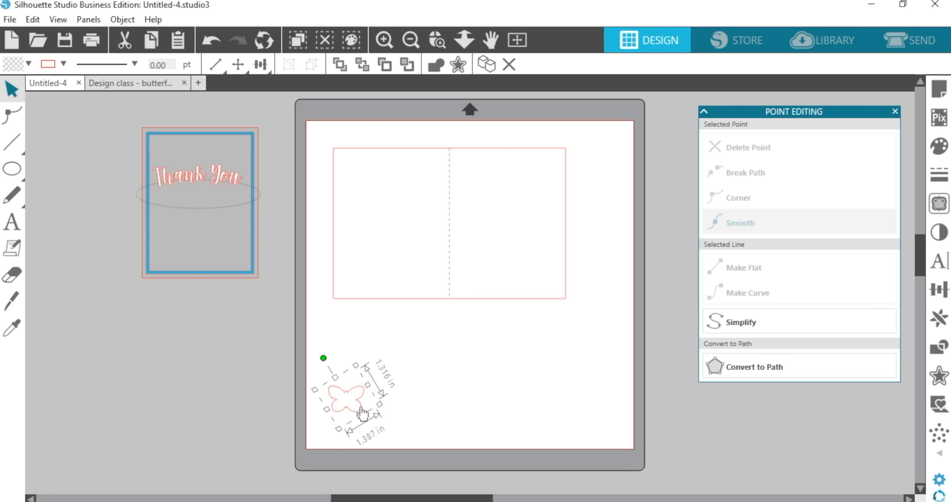
Step: Duplicate the small butterfly twice to the right to make a row of three
key(i)
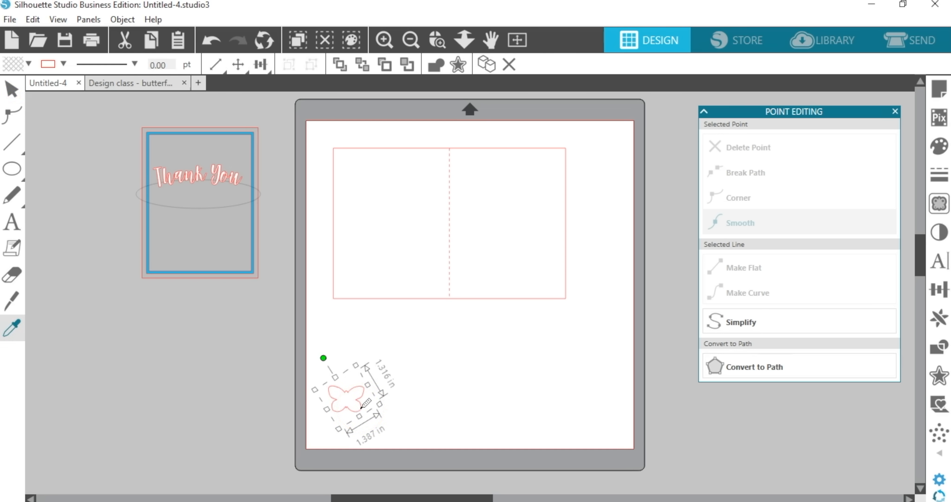
key(ctrl+d)
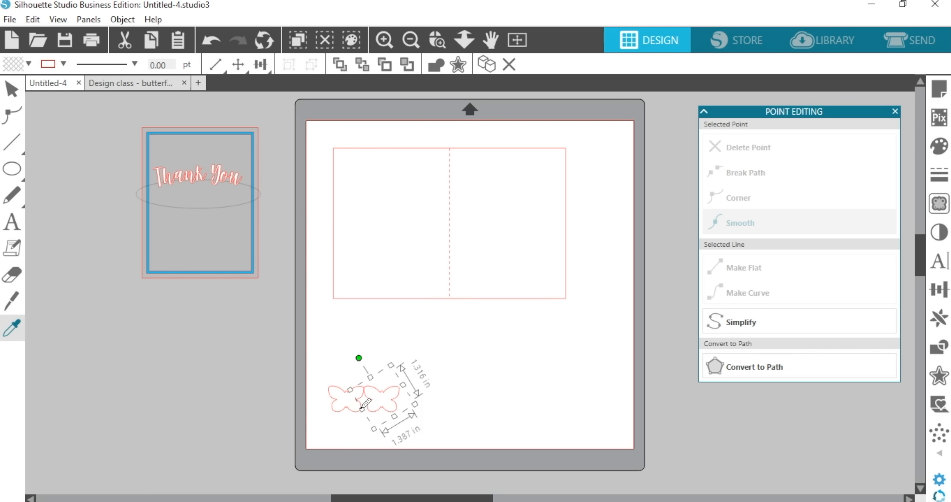
key(ctrl+d)
key(v)
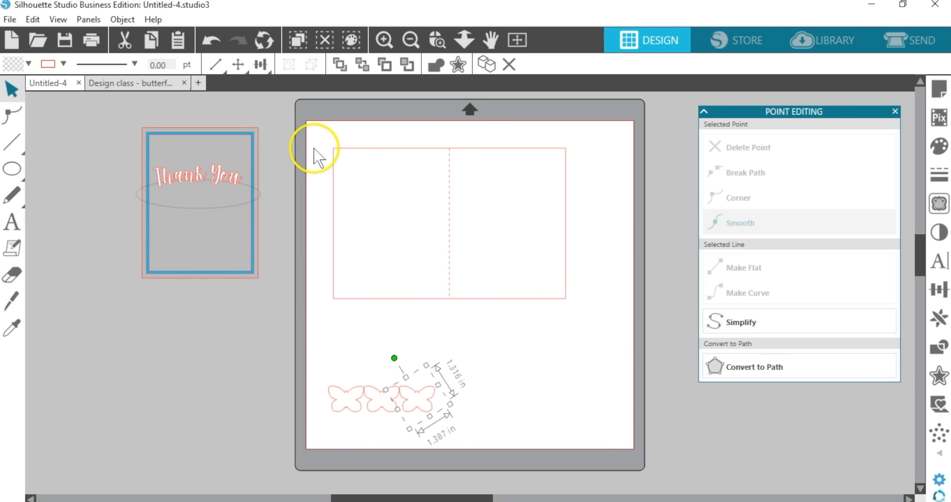
Step: Move the folded card base off the page and line up the three butterflies from the page's top-left corner
drag(561, 301, 258, 448)
click(366, 352)
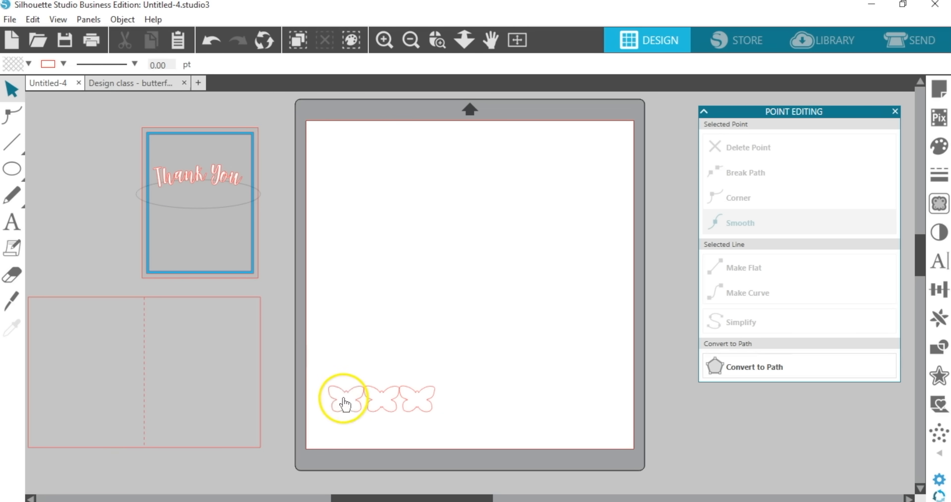
drag(347, 396, 332, 137)
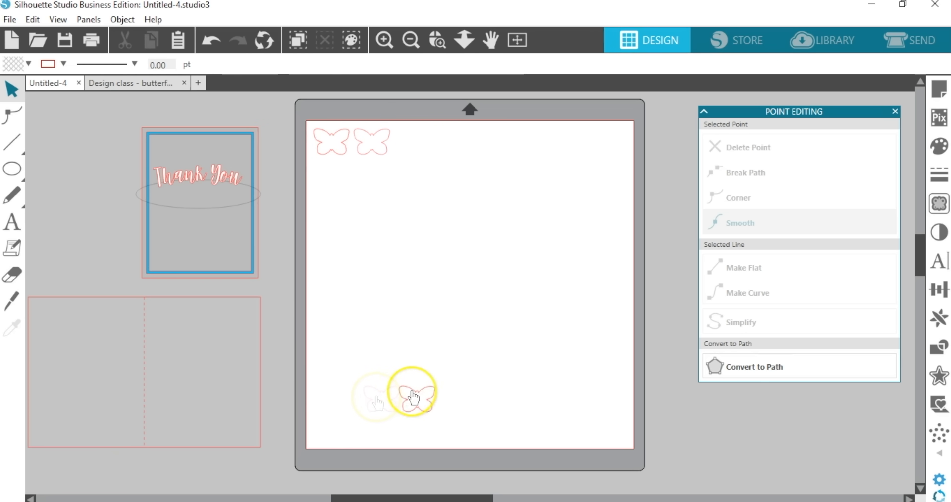
drag(414, 396, 416, 139)
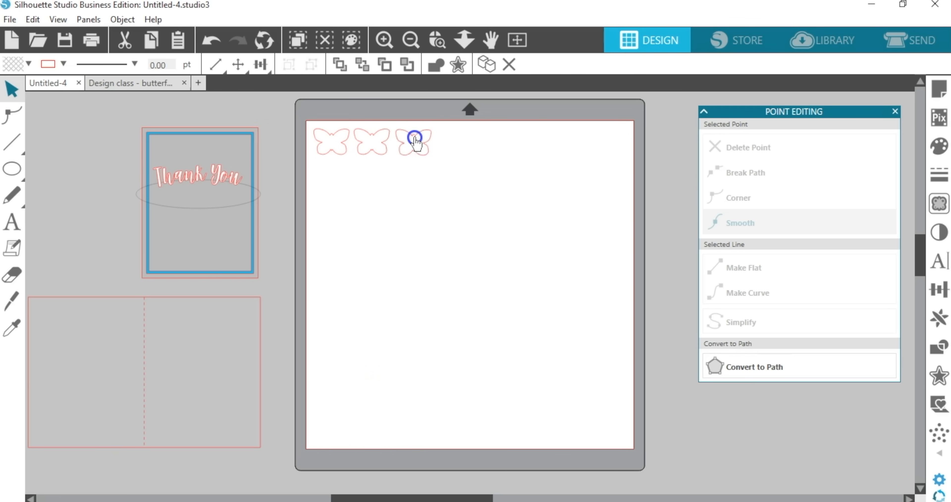
click(415, 137)
Step: Show the page grid and check the material, action and tool cut settings for the three butterflies
key(g)
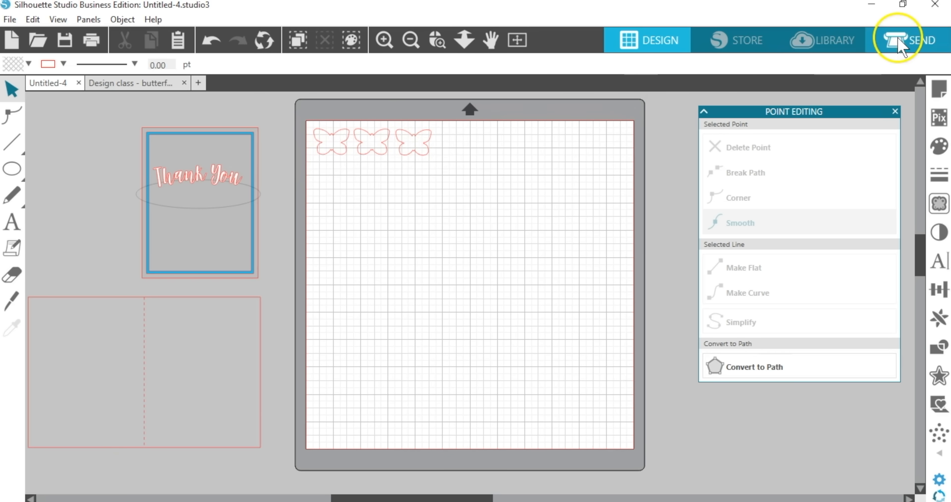
click(902, 45)
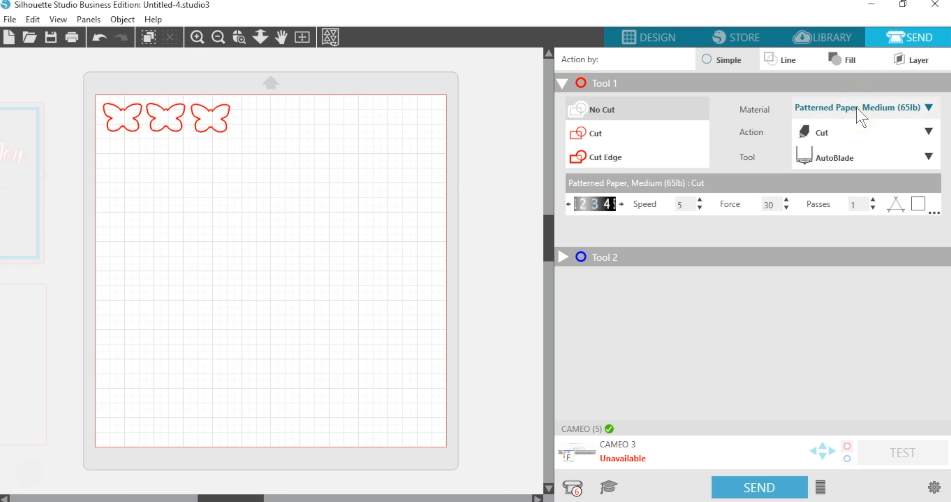
click(830, 132)
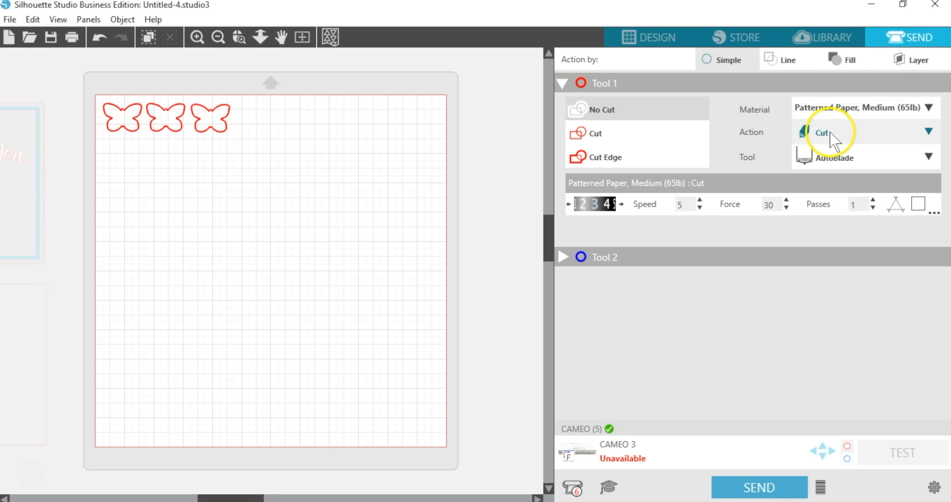
click(855, 161)
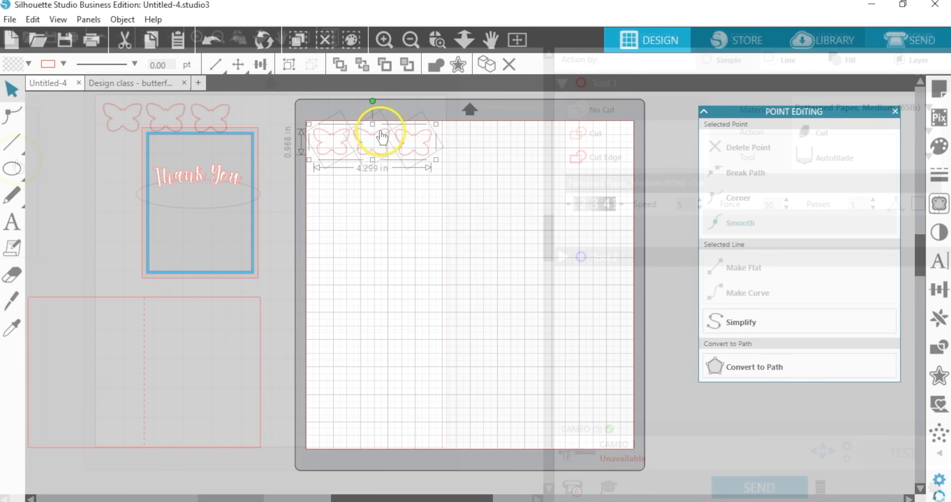
Step: Move the three butterflies off the page beside the card front and place the Thank You text at the page's upper-left corner
drag(374, 131, 83, 146)
drag(168, 180, 341, 150)
drag(343, 151, 331, 146)
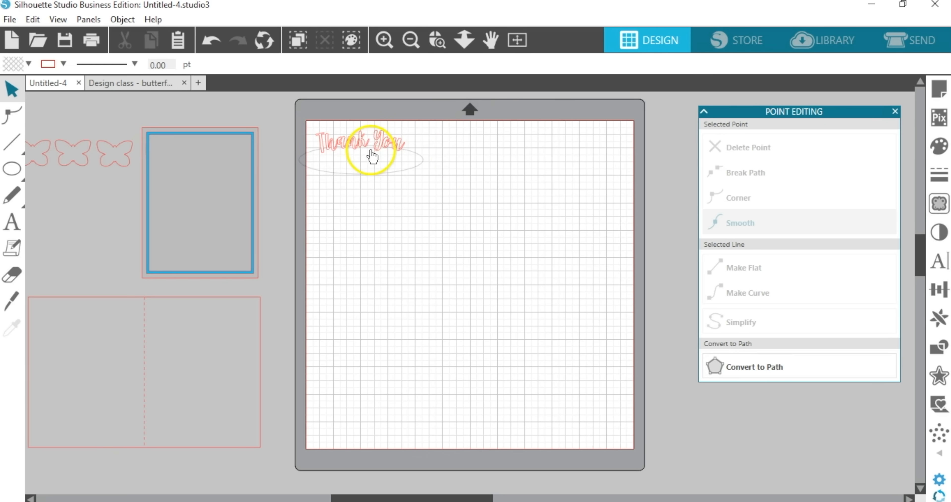
Step: Examine the overlapping letter outlines of the Thank You text and the option to weld them
click(436, 40)
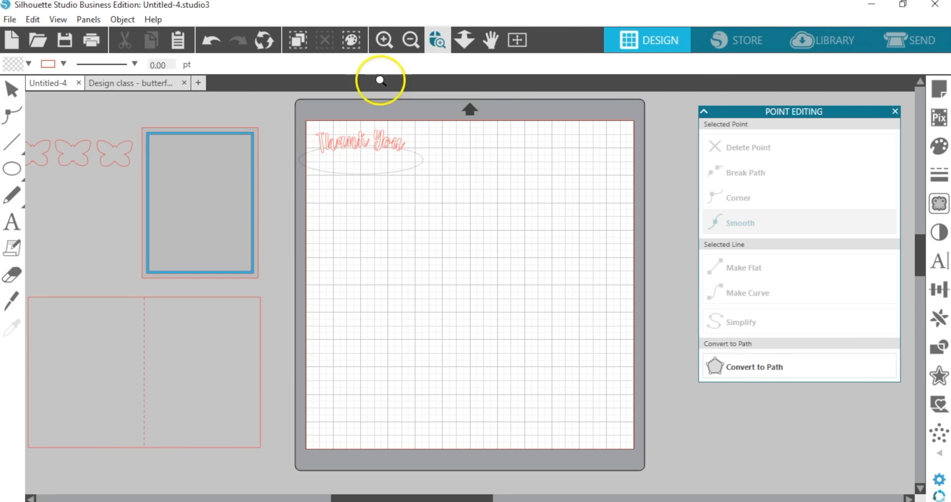
drag(455, 175, 455, 175)
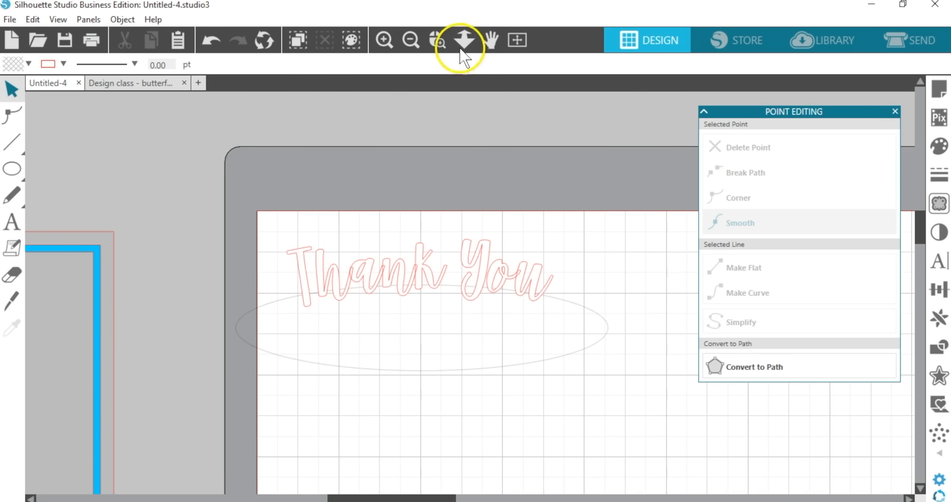
click(464, 39)
drag(462, 119, 452, 251)
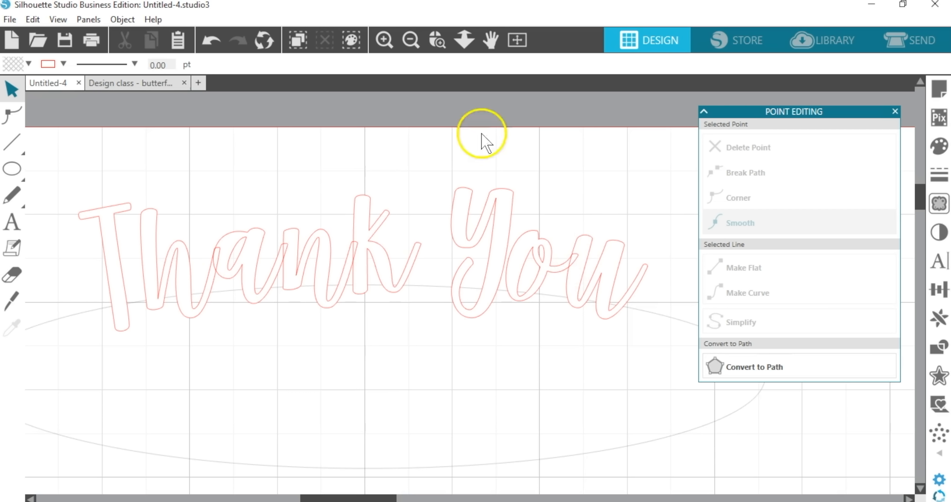
click(387, 223)
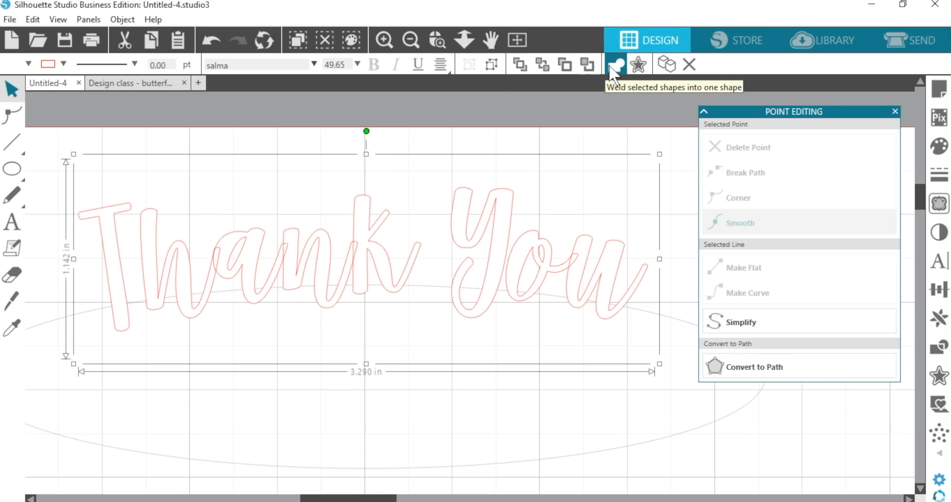
click(604, 105)
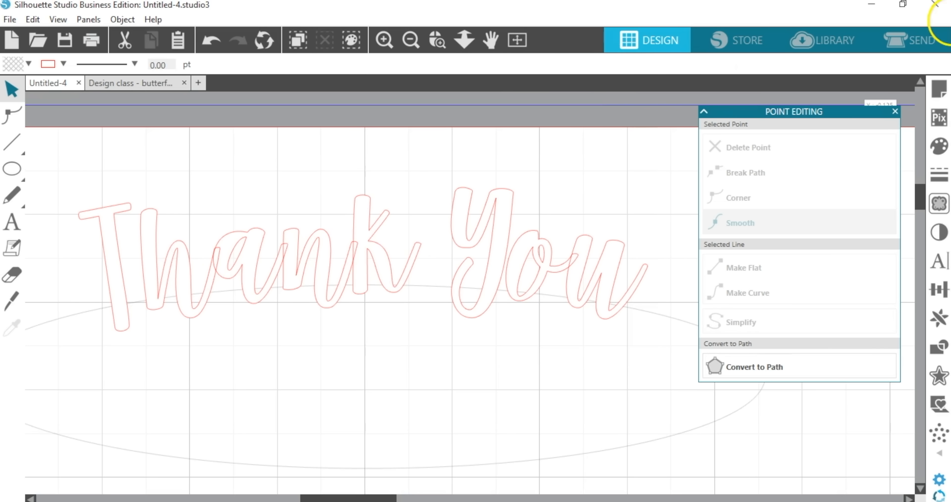
Step: Inspect the cut lines of the Thank You text up close in the send view
click(913, 39)
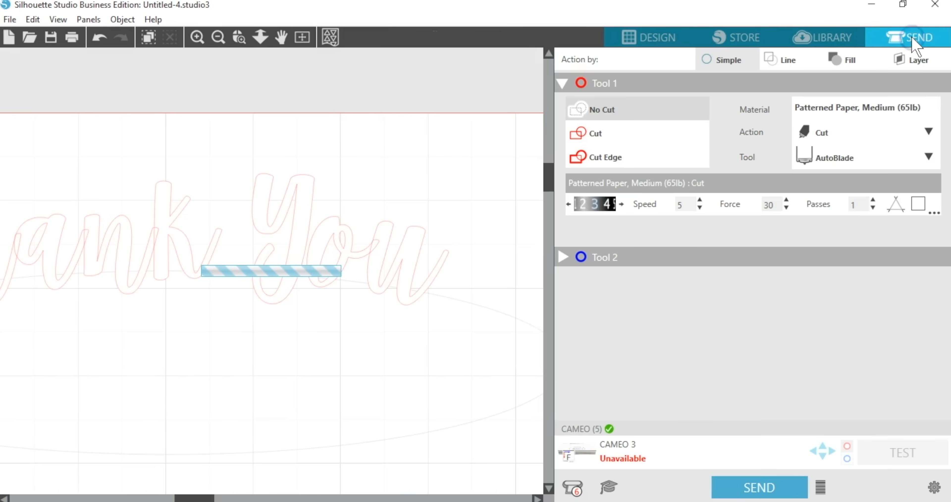
click(320, 207)
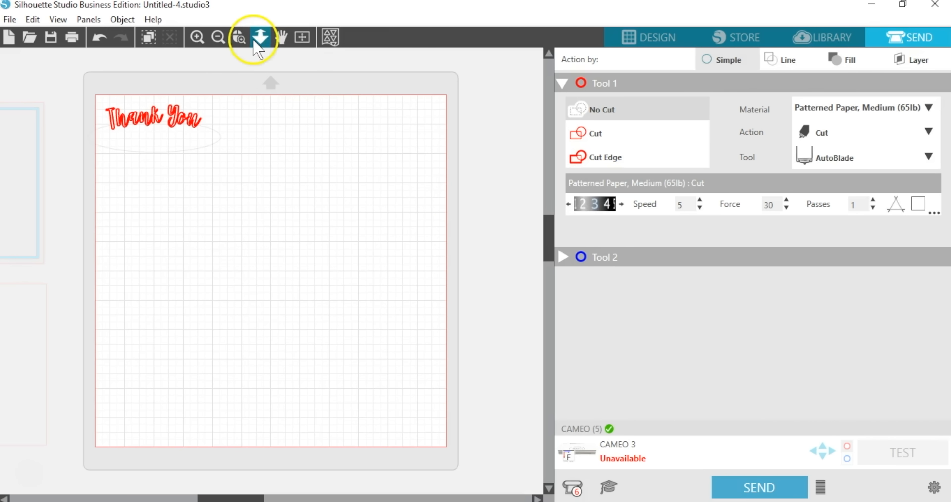
click(239, 37)
drag(81, 81, 143, 126)
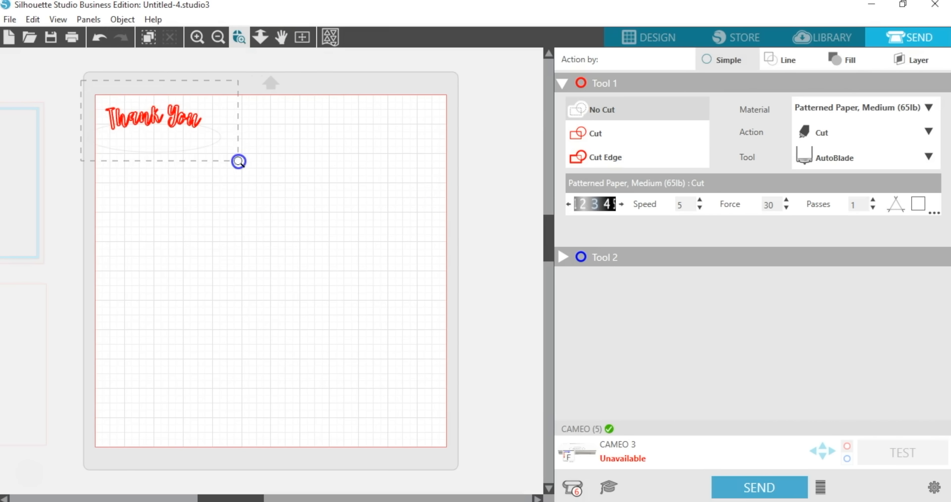
drag(238, 161, 238, 161)
click(366, 266)
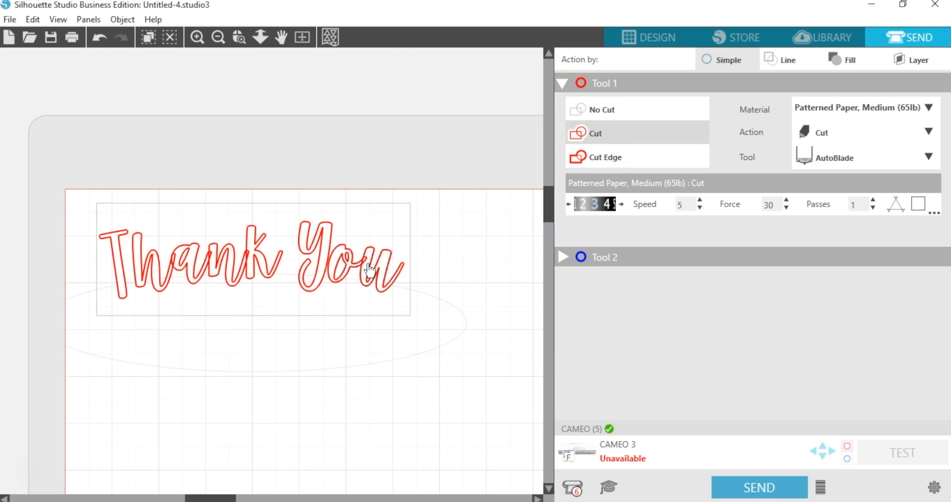
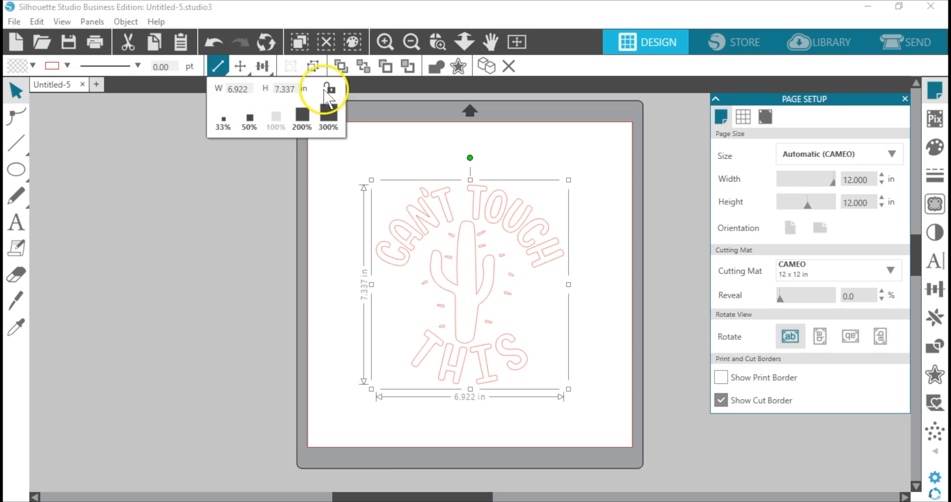
Step: Lock the aspect ratio of the Can't Touch This cactus design and set its height to 5.1 in
click(331, 89)
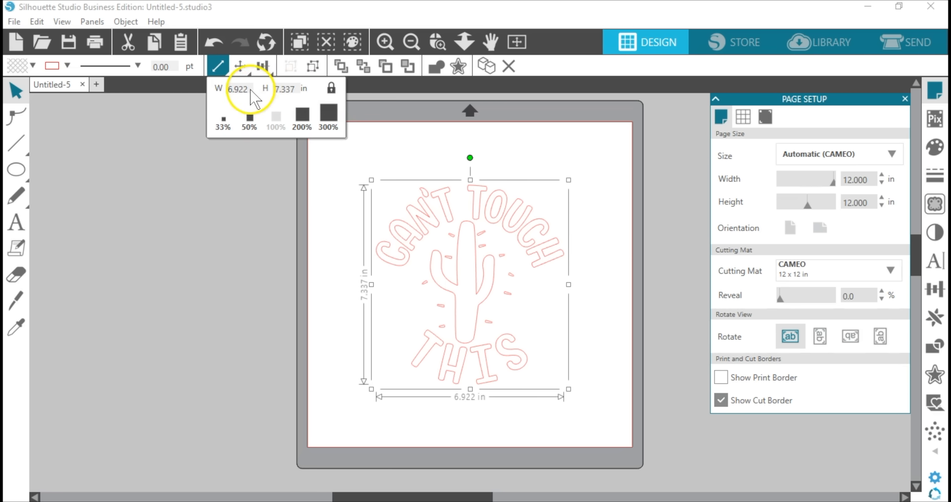
click(274, 90)
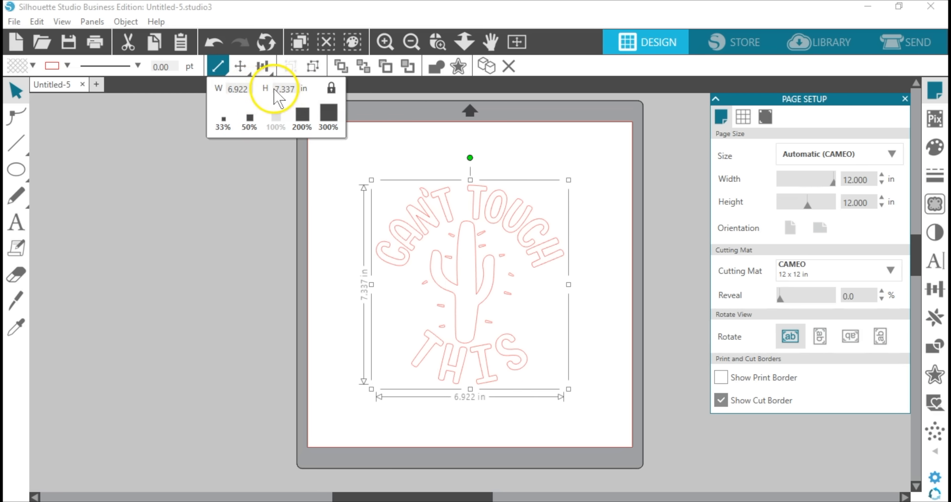
double_click(291, 90)
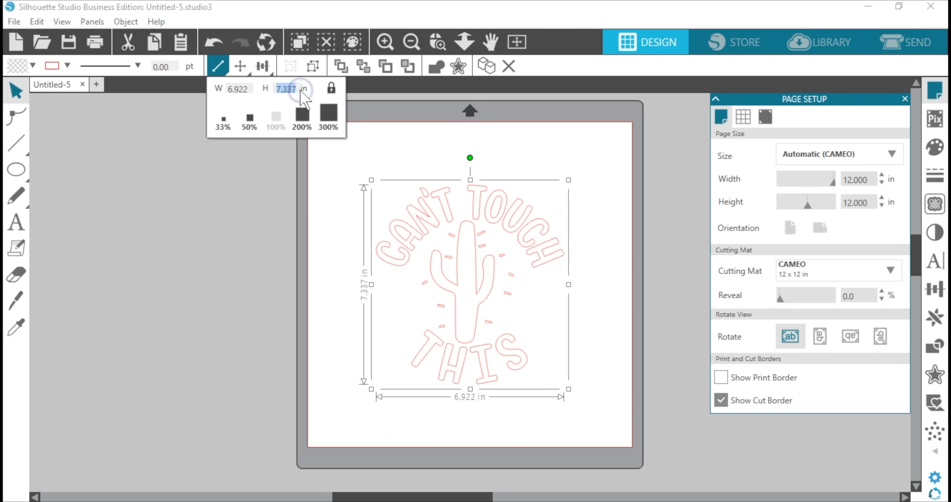
text(5.1)
key(Return)
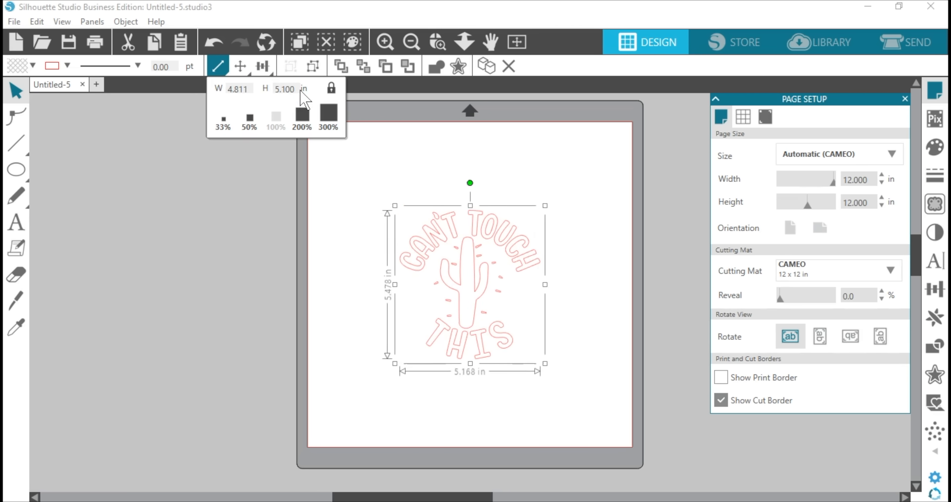
Step: Move the Can't Touch This design off the page to its left and ungroup it
click(484, 222)
drag(478, 227, 232, 137)
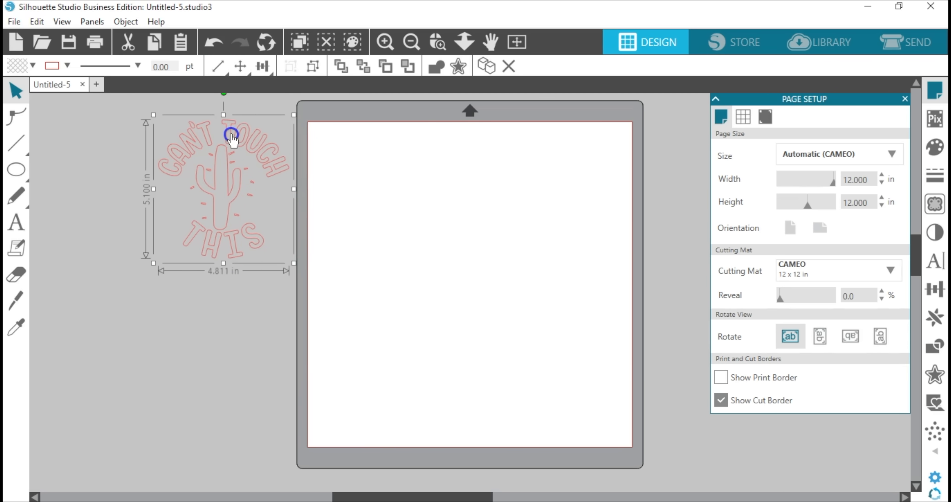
click(313, 67)
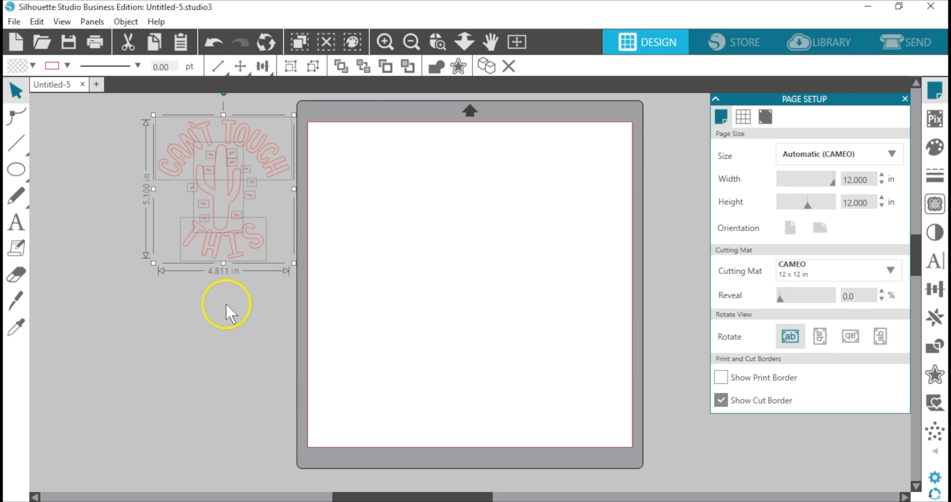
Step: Place a copy of only the cactus shape in the page's upper-left corner
click(233, 288)
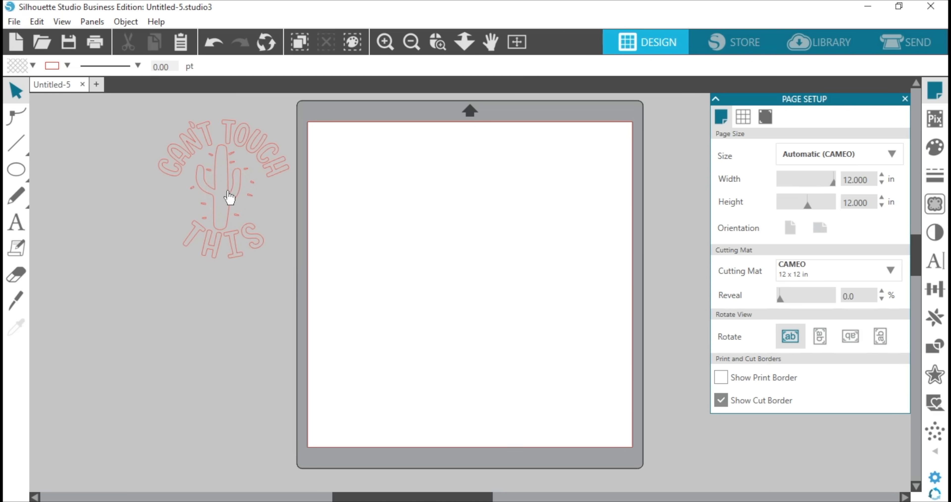
drag(228, 192, 347, 178)
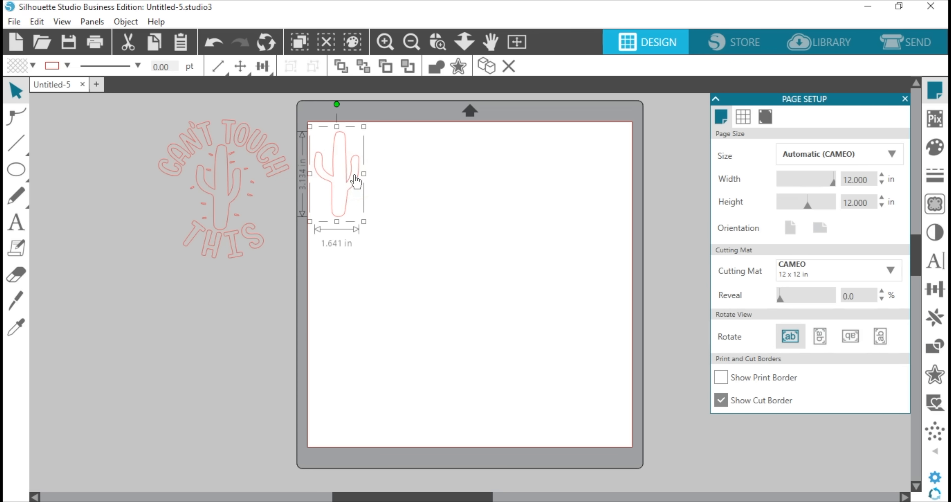
Step: Draw a rectangle about 6.133 by 9.021 in and move it fully onto the page beside the cactus
click(17, 170)
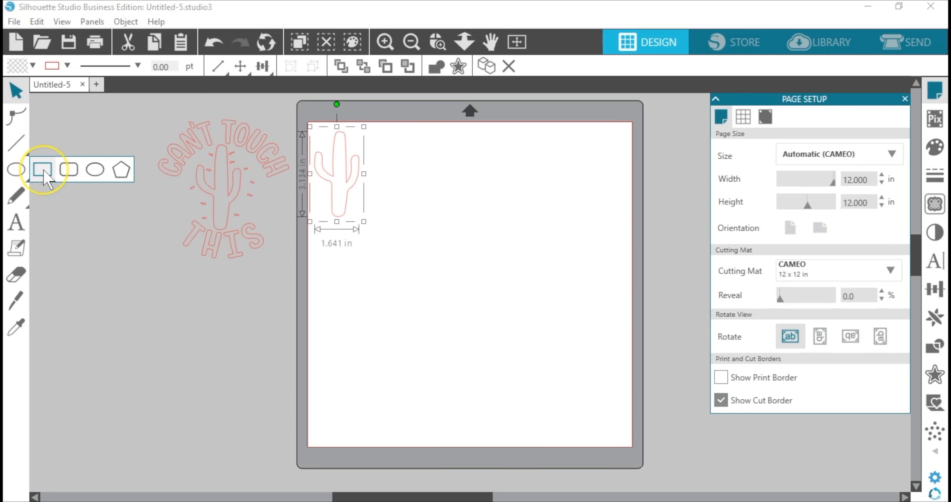
click(43, 170)
drag(351, 229, 516, 472)
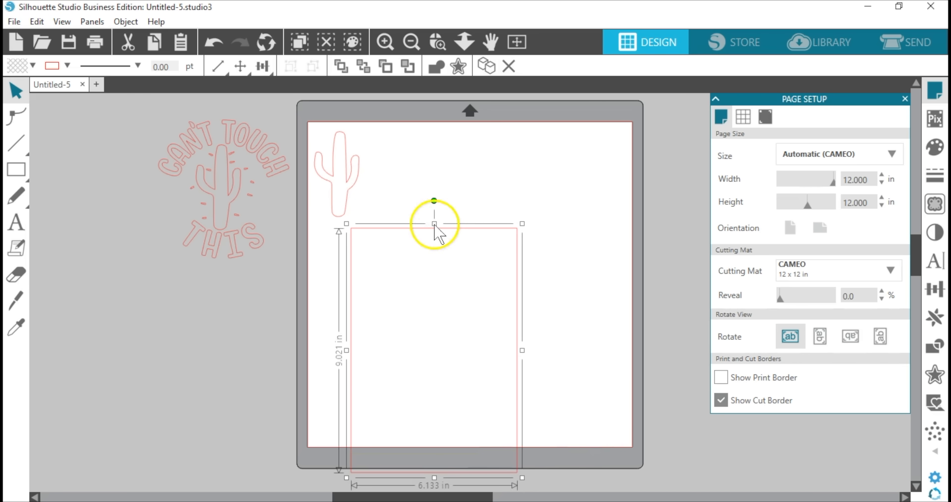
drag(460, 233, 489, 148)
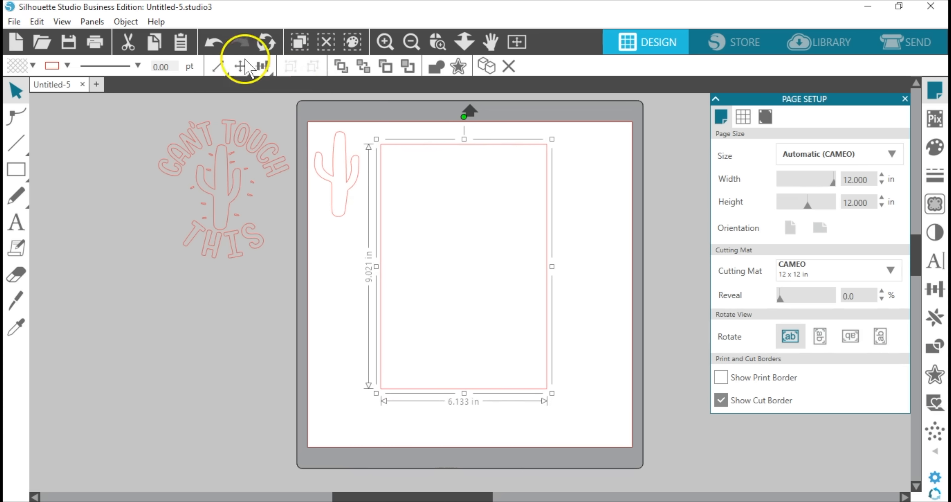
Step: Unlock the rectangle's aspect ratio and set its size to 5.5 in wide by 8.5 in high
click(218, 70)
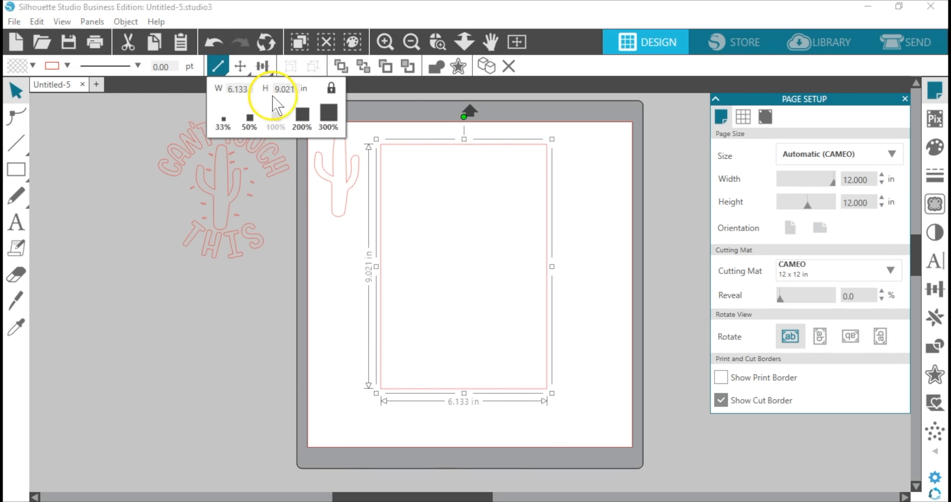
click(332, 90)
click(252, 89)
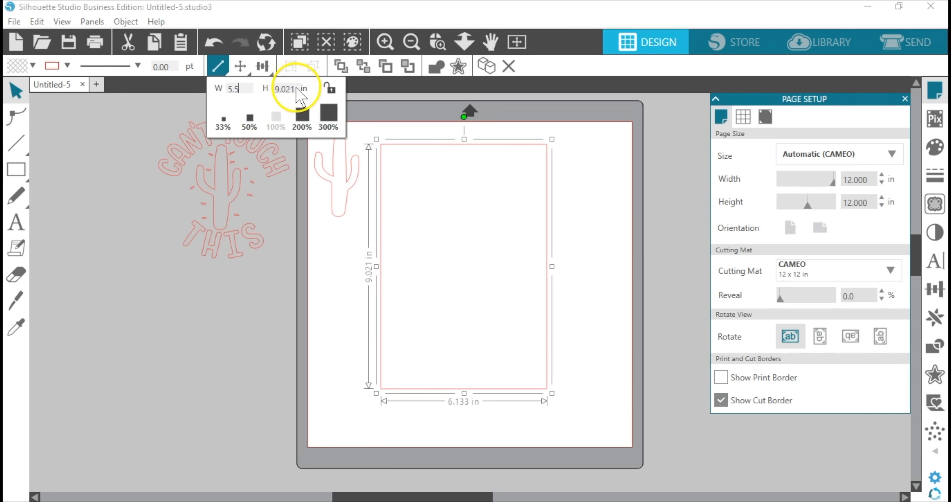
click(272, 92)
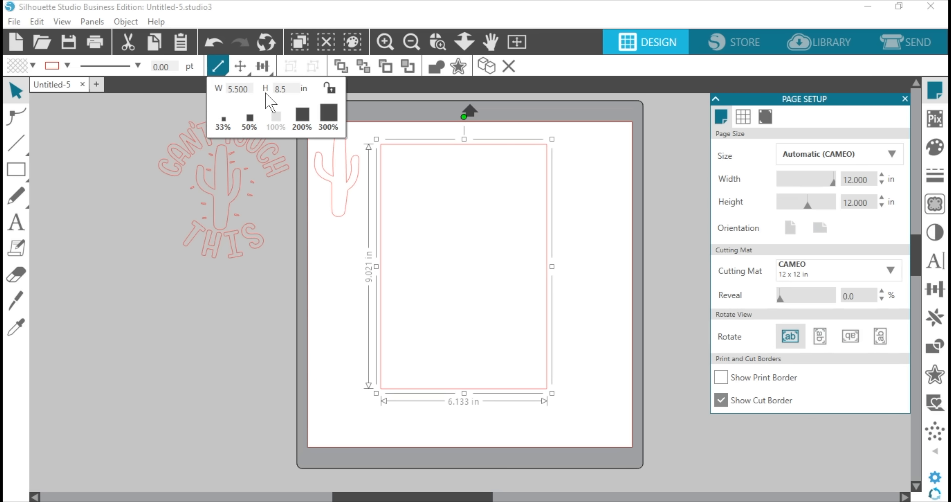
key(Return)
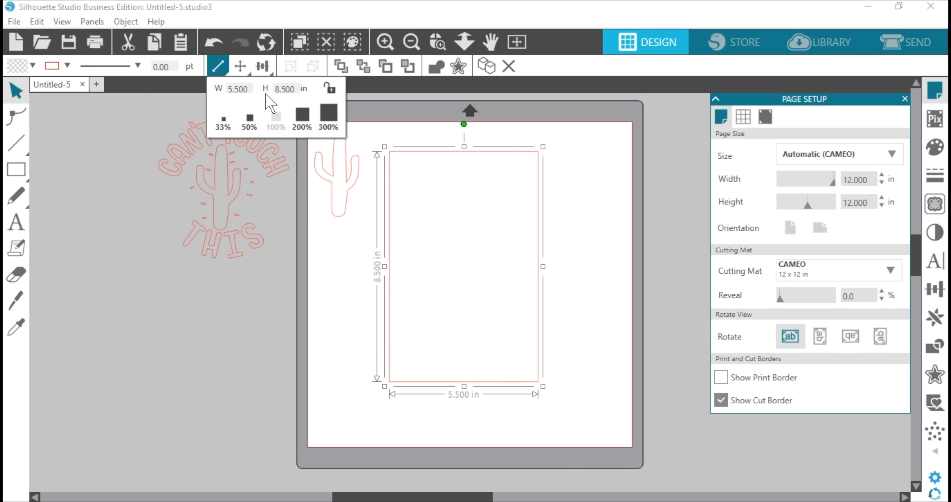
Step: Draw a horizontal line about 5.42 in long across the middle of the rectangle
mouse_move(28, 139)
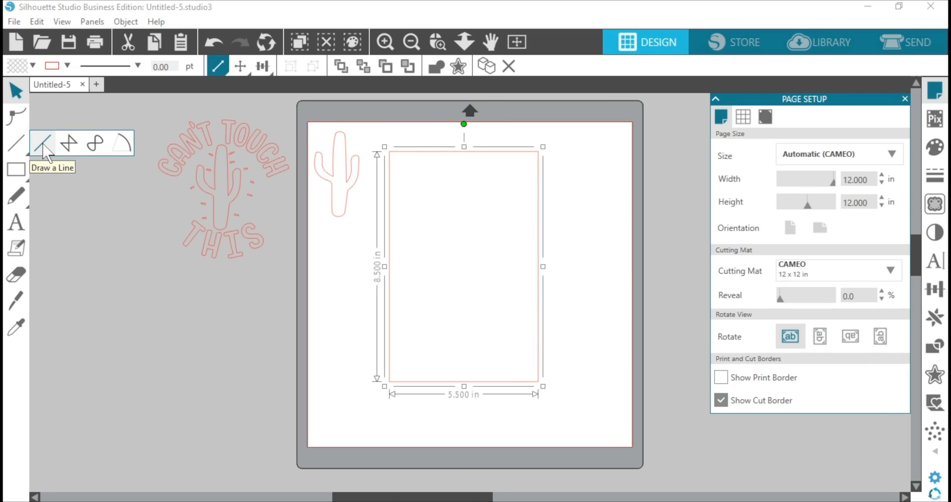
click(42, 144)
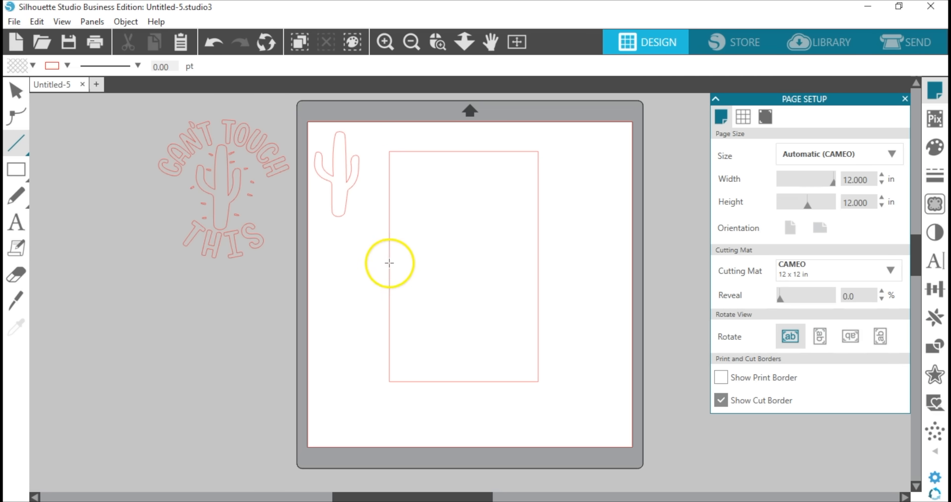
click(397, 262)
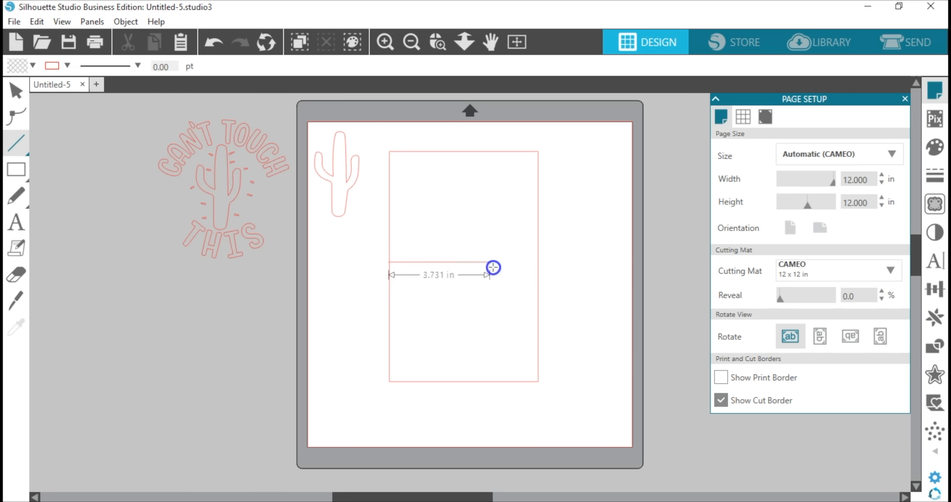
drag(521, 264, 536, 263)
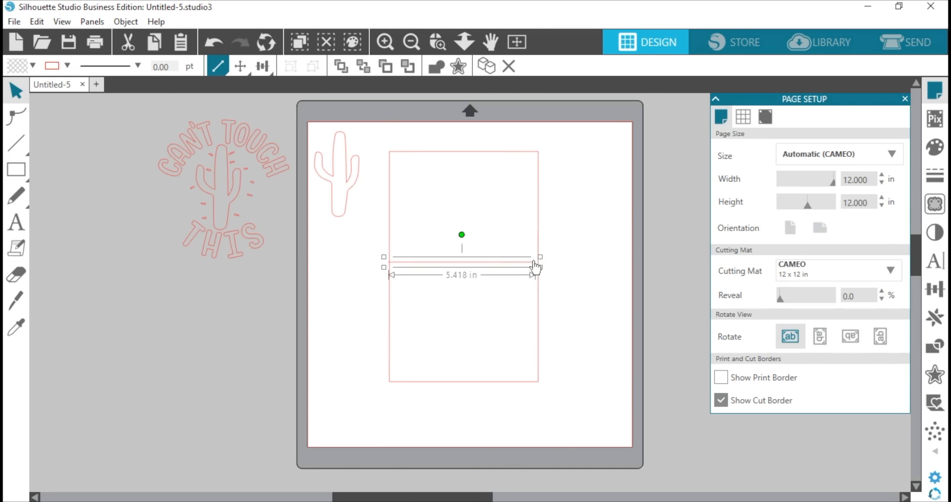
Step: Set the line's size to 5.5 in wide by 0 in high, with its aspect ratio unlocked for the height
click(216, 67)
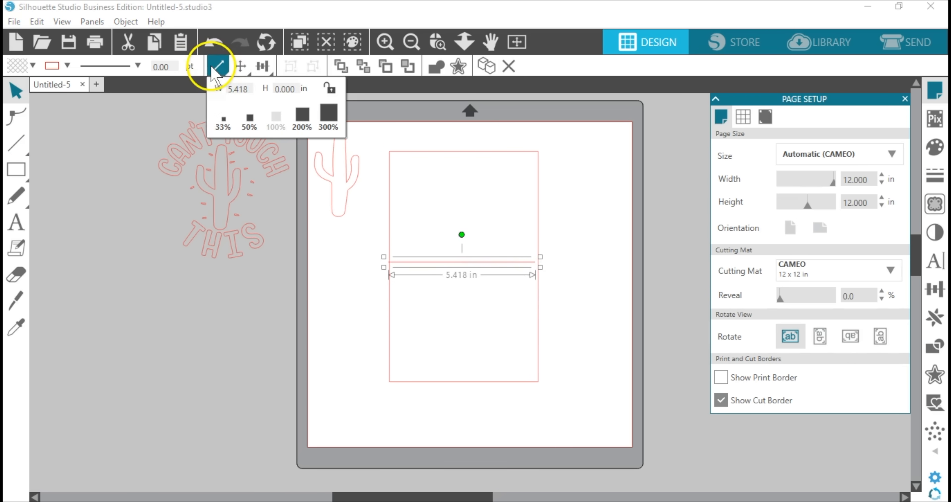
click(332, 89)
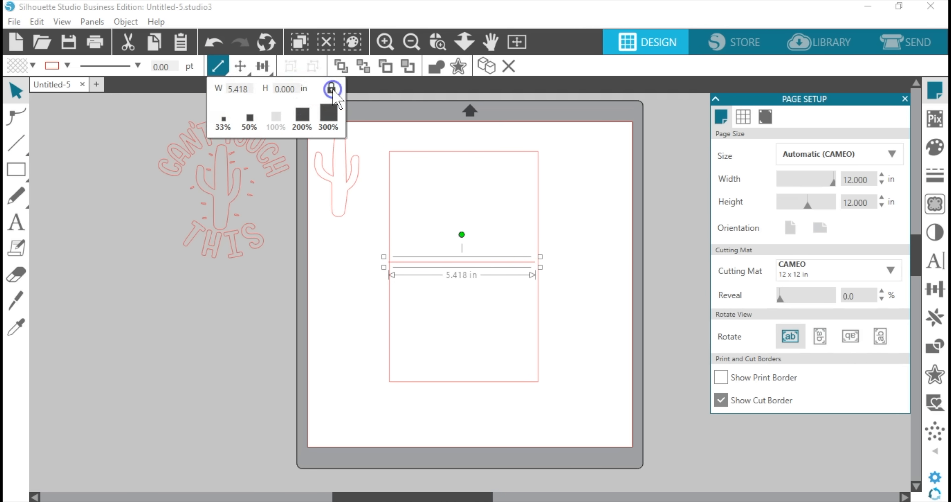
click(216, 90)
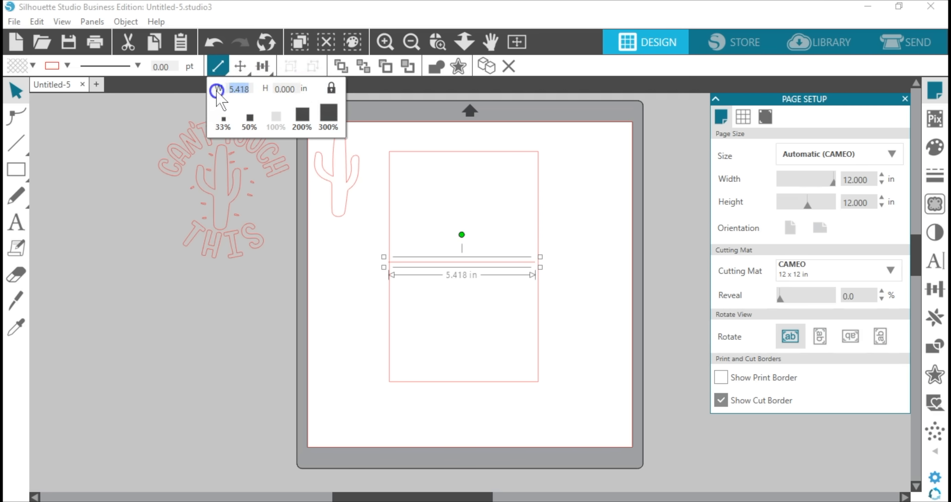
key(Return)
click(330, 89)
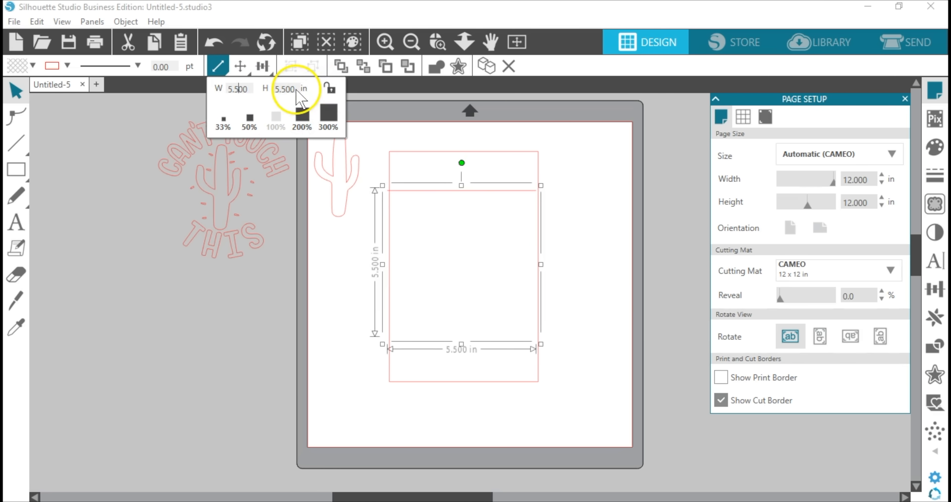
click(266, 93)
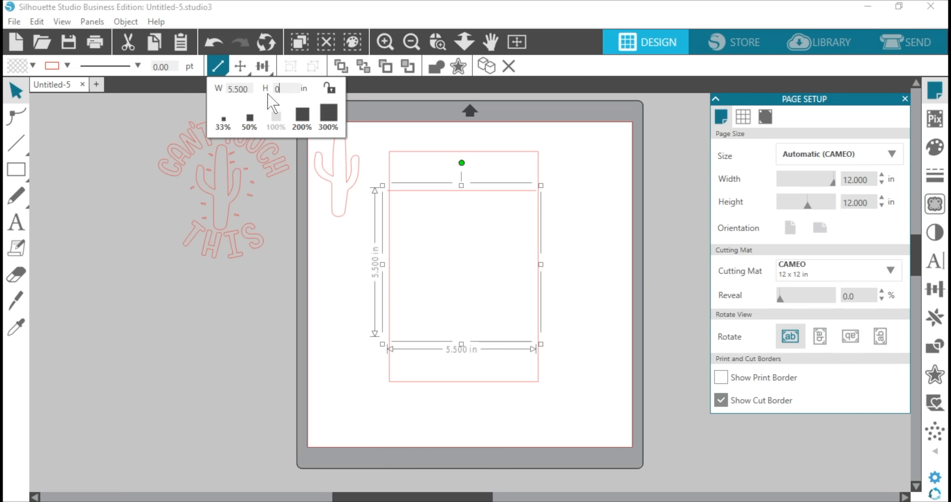
key(Return)
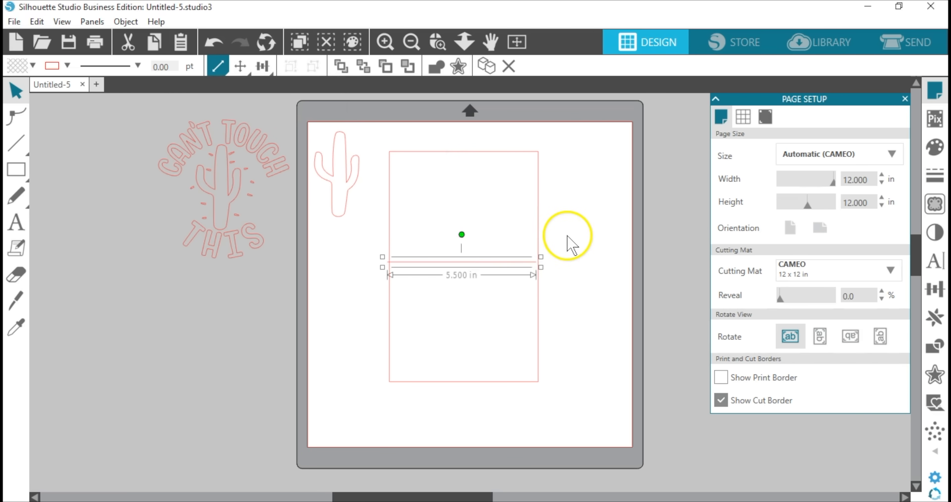
Step: Align the centers of the line and the 5.5 by 8.5 in rectangle
drag(569, 232, 521, 266)
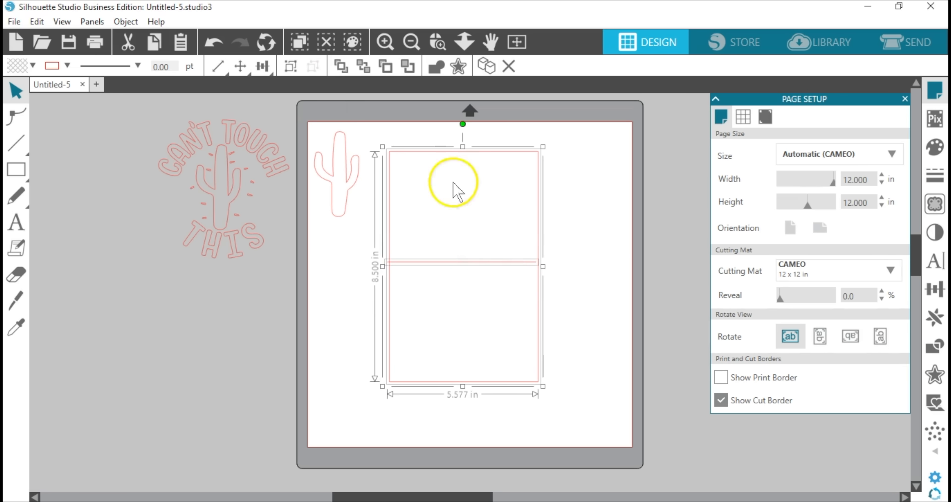
mouse_move(263, 66)
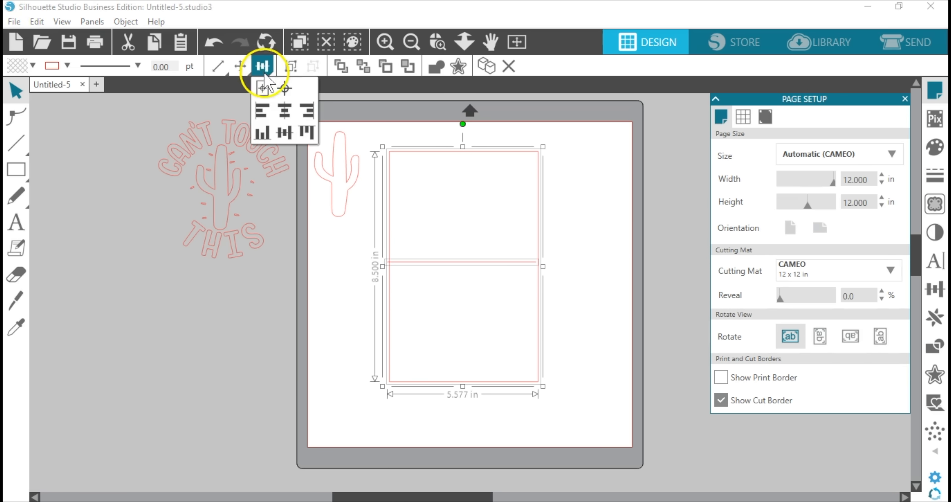
click(288, 91)
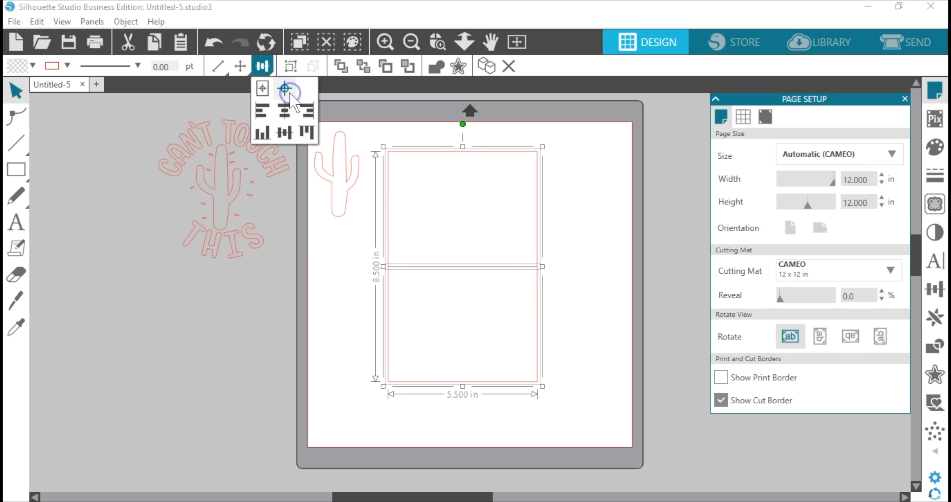
Step: Give the center line a medium-dash line style and group it with the rectangle
click(471, 238)
click(472, 269)
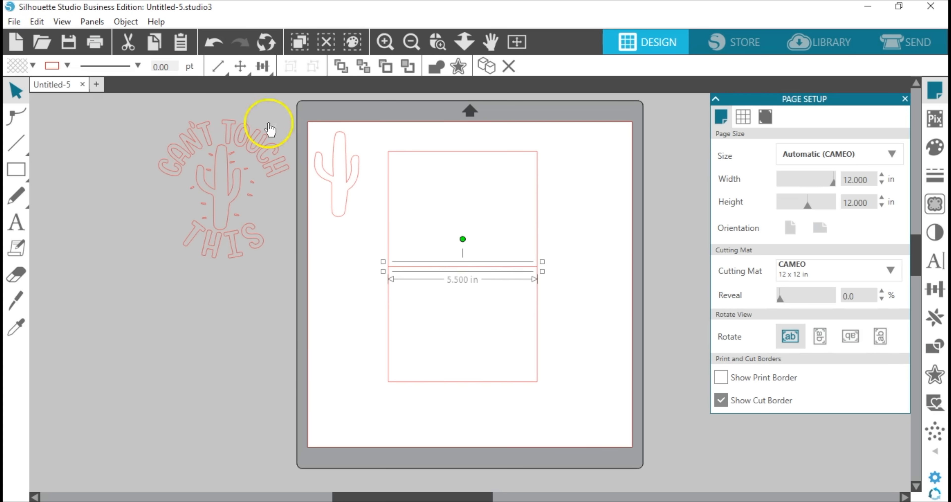
click(137, 64)
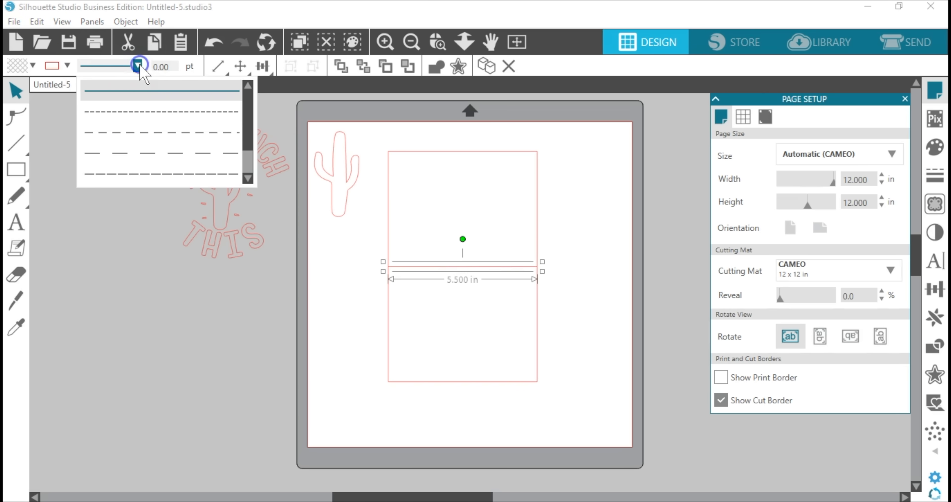
click(132, 133)
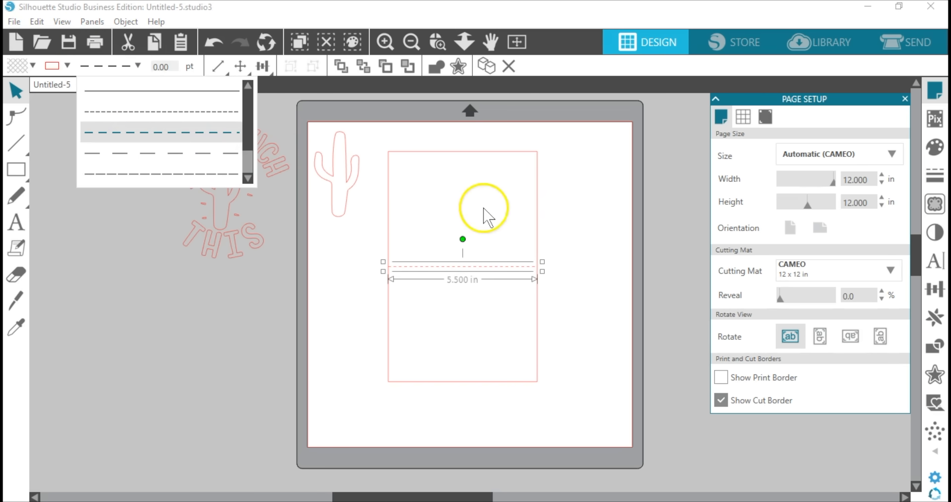
drag(371, 187, 446, 310)
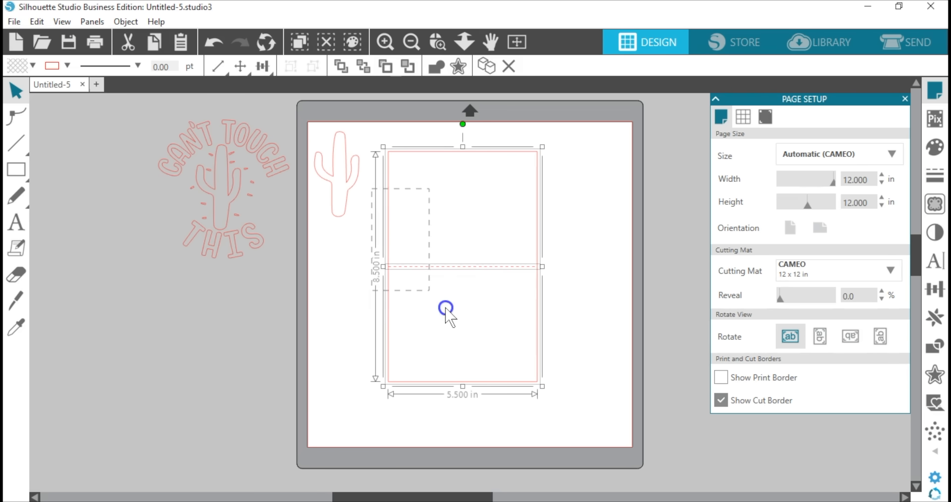
click(291, 67)
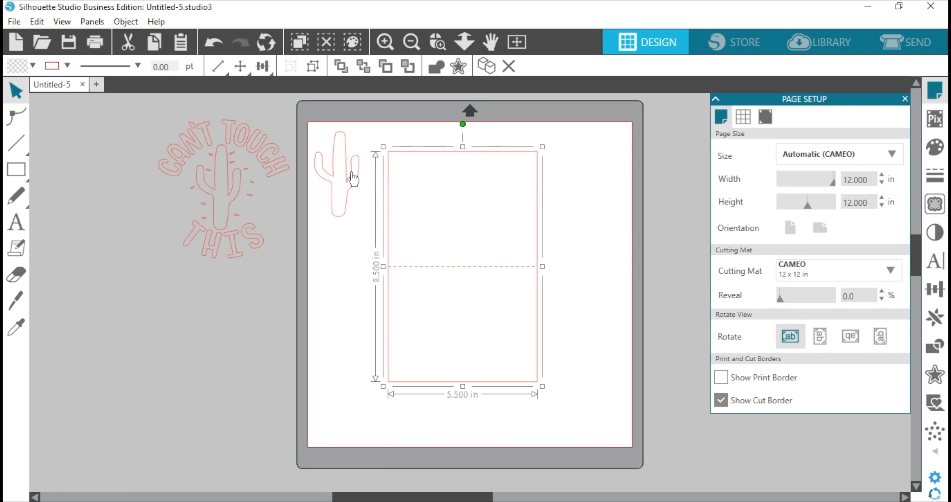
Step: Draw a rounded rectangle about 4.63 by 7.46 in inside the card base
drag(16, 169, 71, 171)
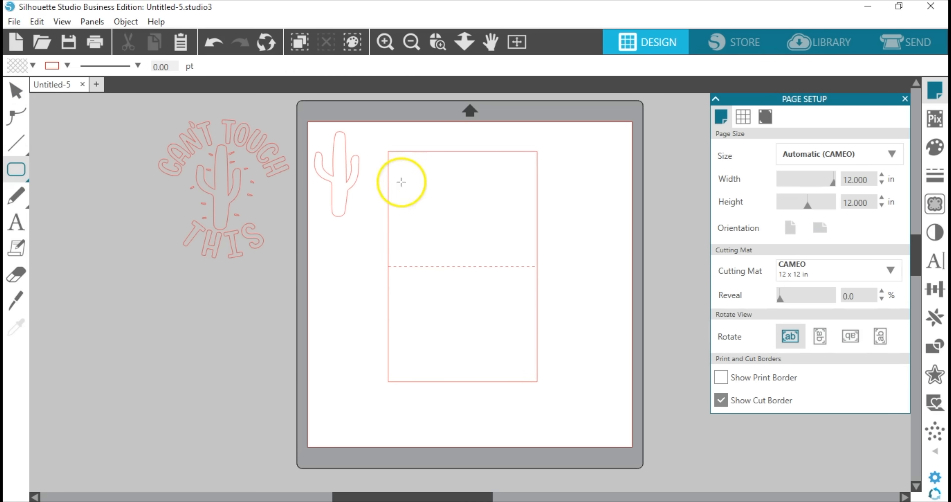
drag(401, 163, 526, 366)
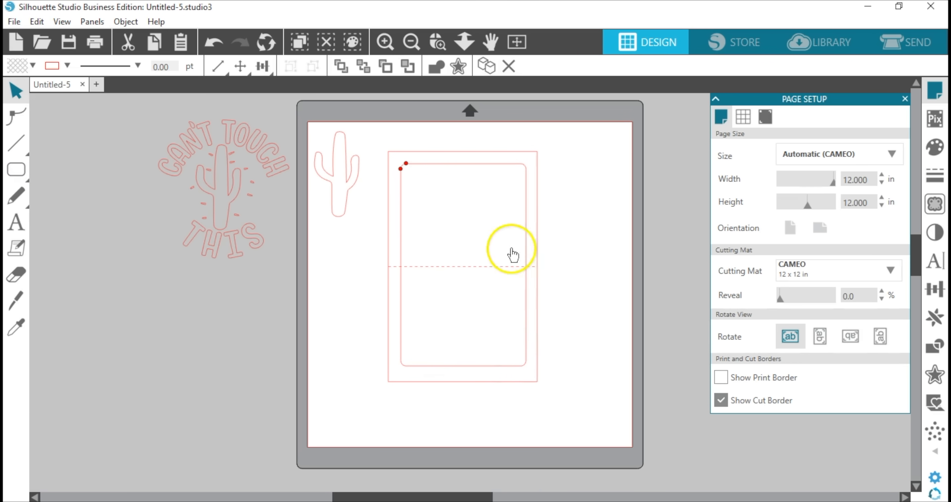
click(457, 169)
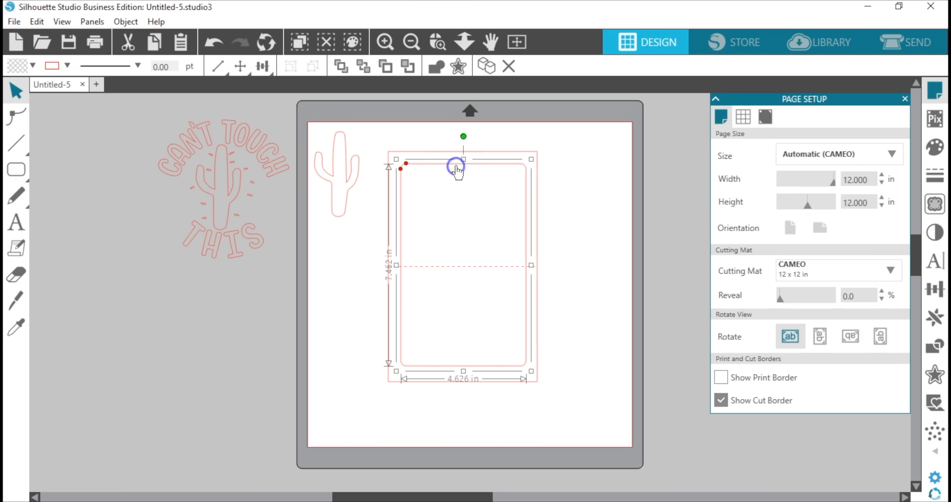
Step: Set the rounded rectangle's size to 5 in wide by 8 in high
click(218, 66)
click(218, 91)
text(5)
click(295, 93)
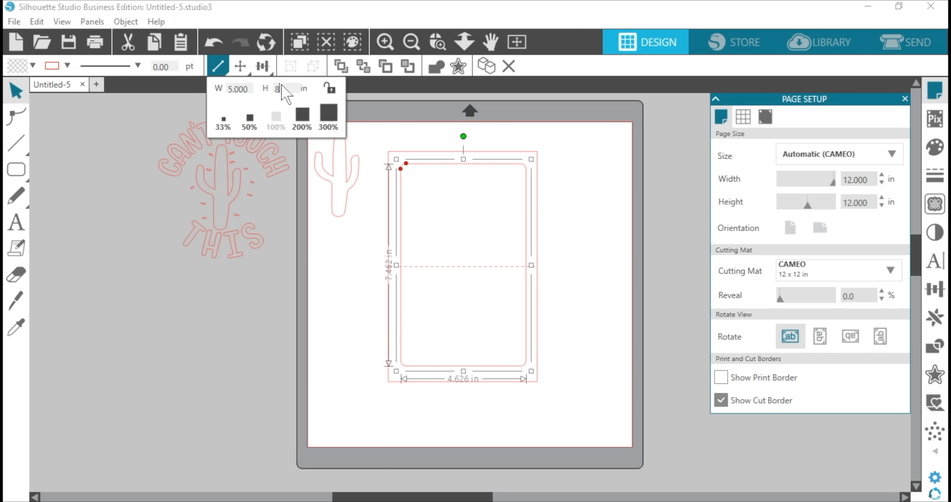
key(Return)
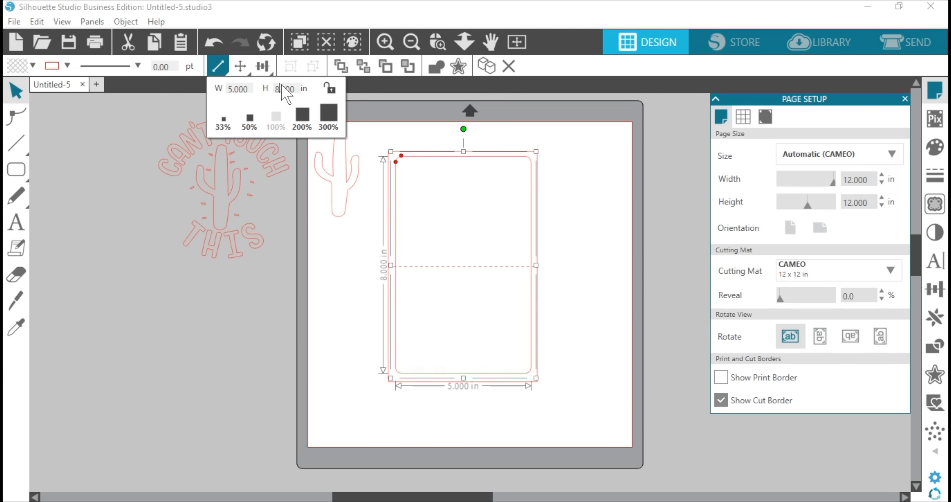
Step: Align the centers of the rounded rectangle and the grouped card base
drag(598, 194, 476, 282)
click(263, 67)
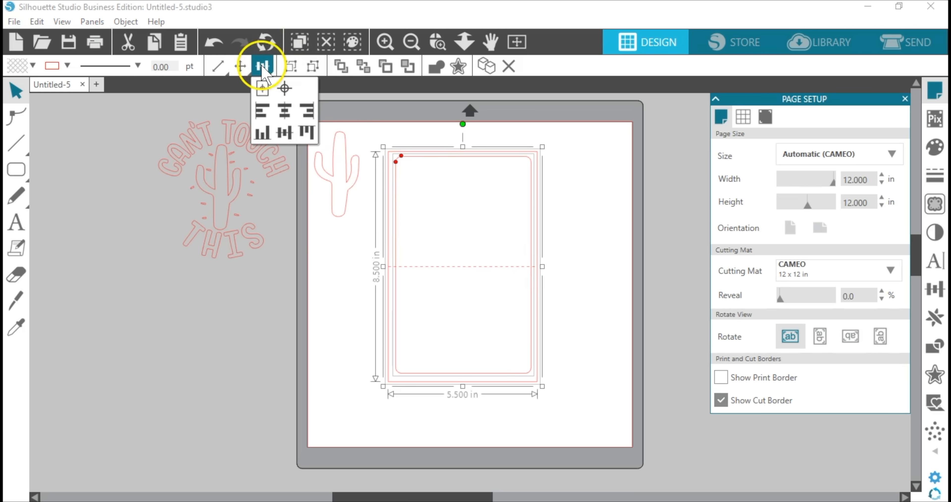
click(286, 92)
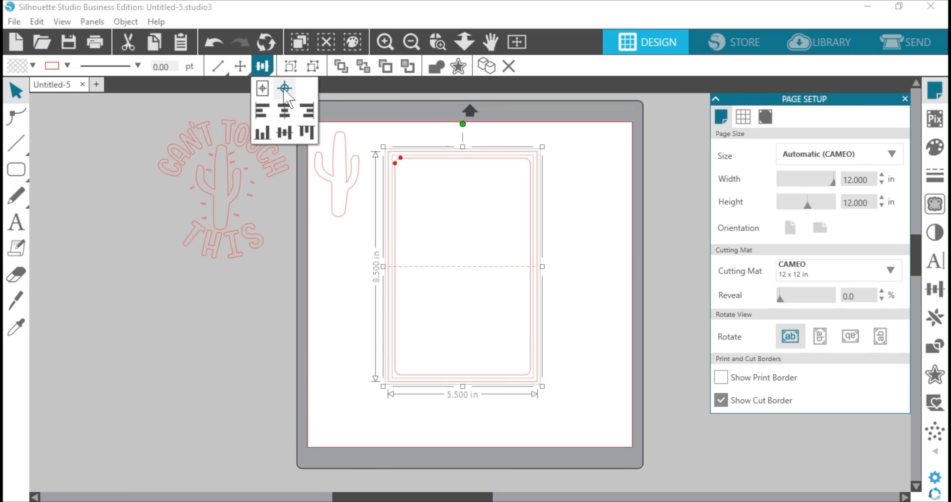
click(605, 191)
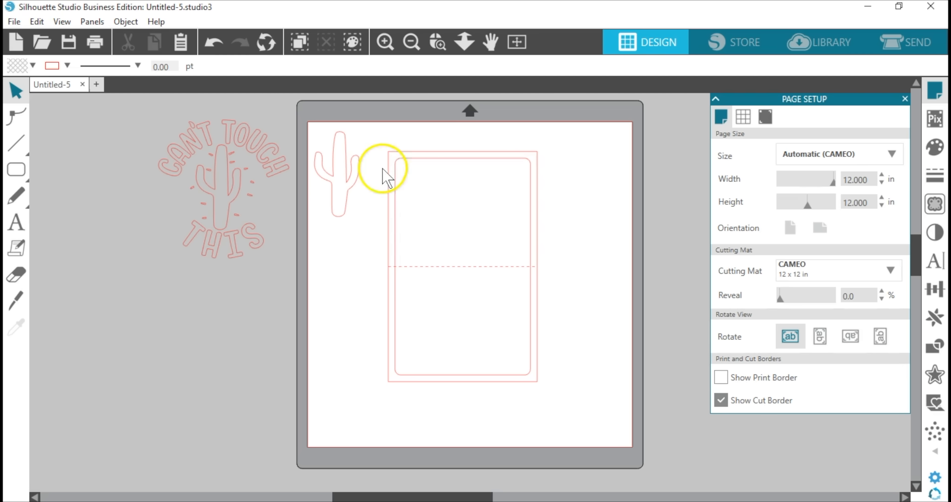
Step: Place the cactus over the card's dashed fold line and align it horizontally to the center of the card and rounded rectangle
drag(350, 182, 475, 242)
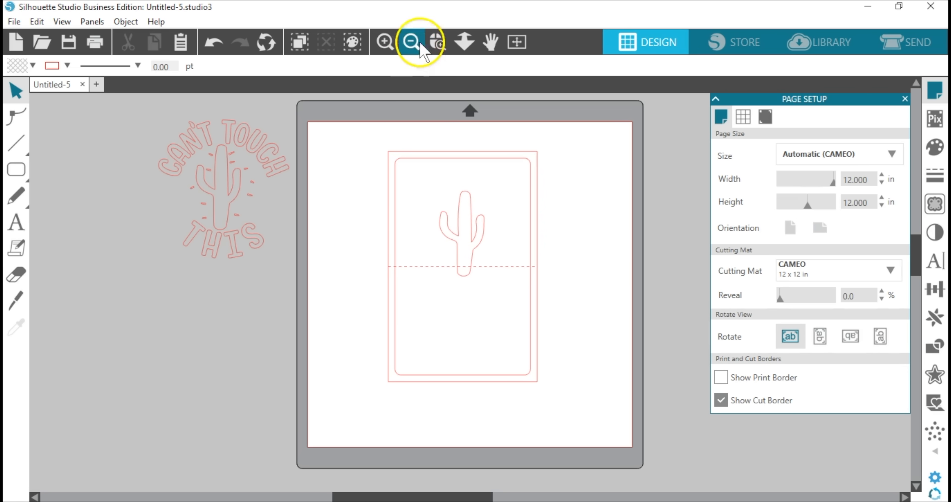
click(437, 42)
drag(548, 267, 581, 298)
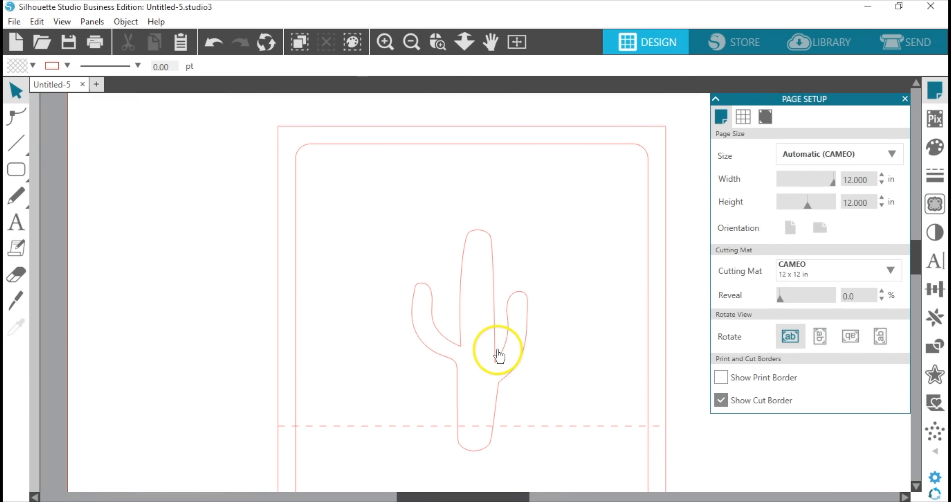
click(528, 334)
drag(242, 174, 516, 403)
click(262, 66)
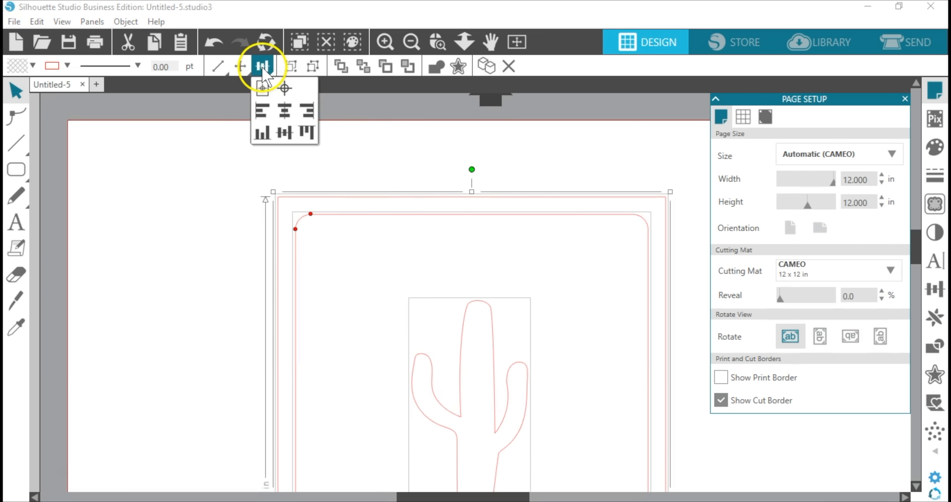
click(285, 113)
scroll(660, 248, down, 3)
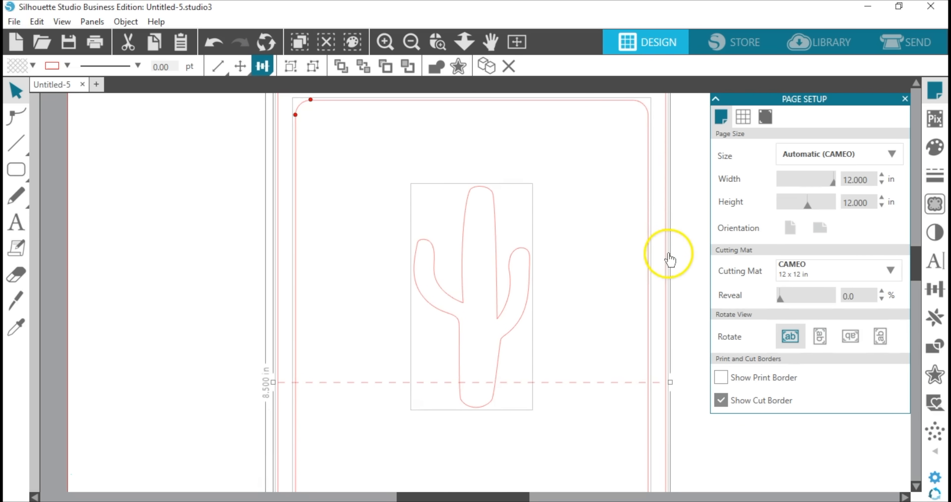
click(682, 248)
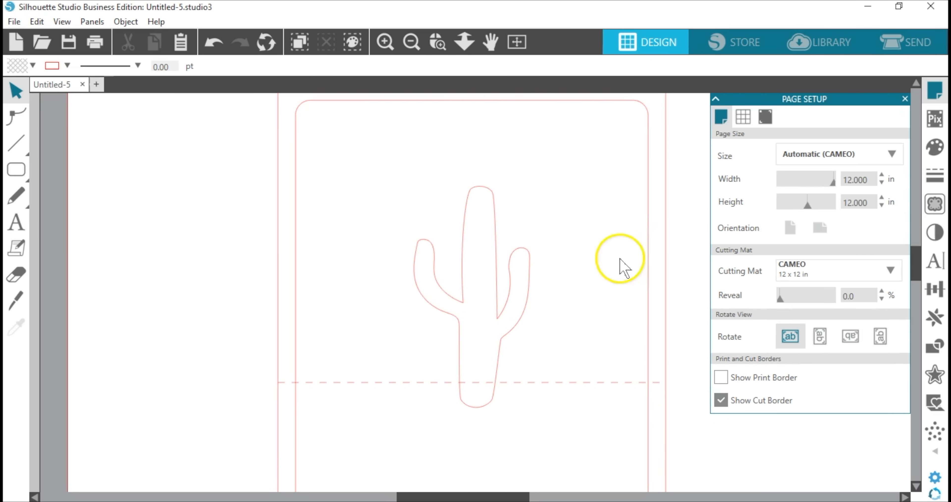
Step: Nudge the cactus six increments to the left so its trunk sits nearer the card's middle
click(497, 294)
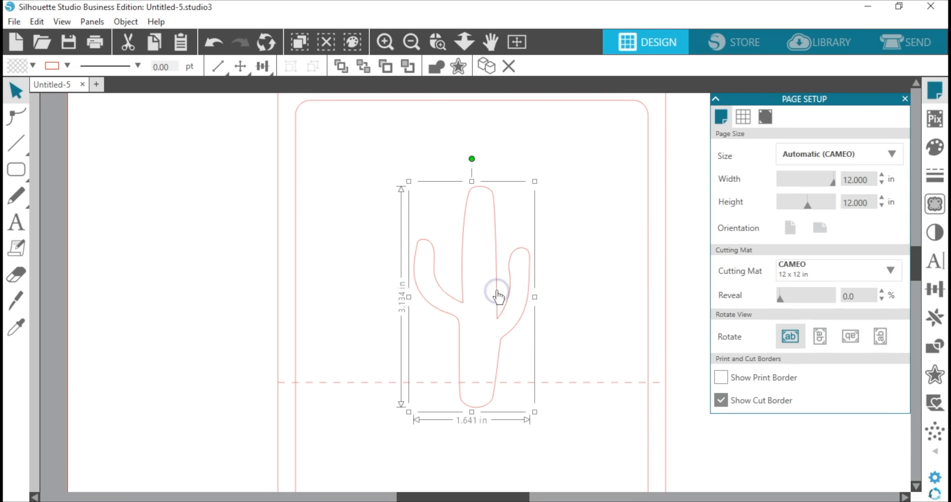
key(Left)
key(Left)
key(Left)
key(Left)
key(Left)
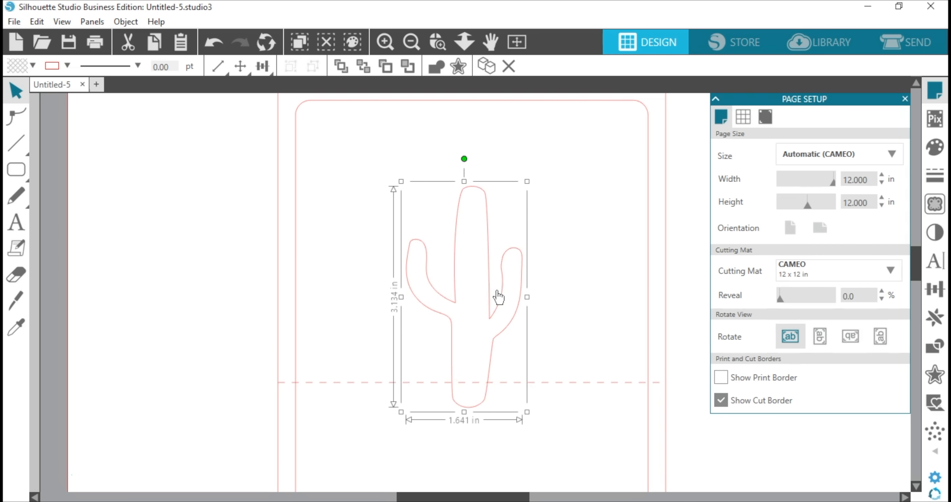
key(Left)
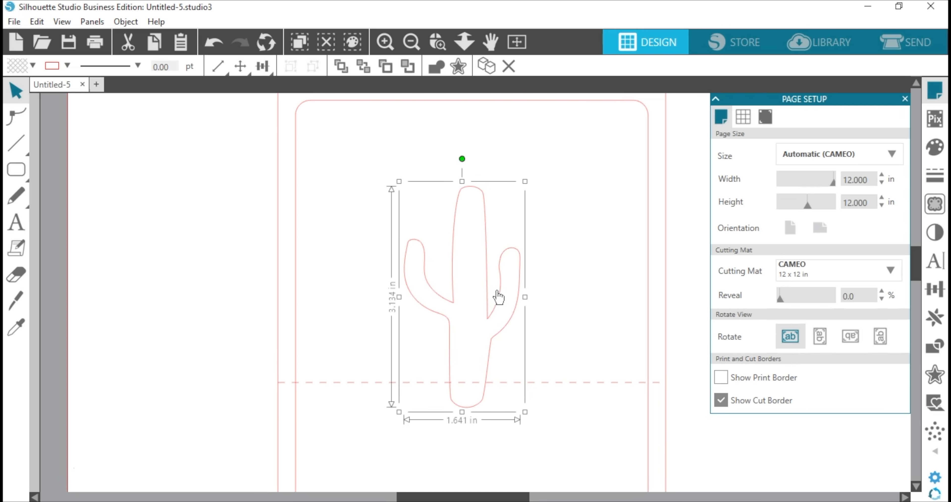
click(490, 285)
click(695, 163)
scroll(688, 168, up, 2)
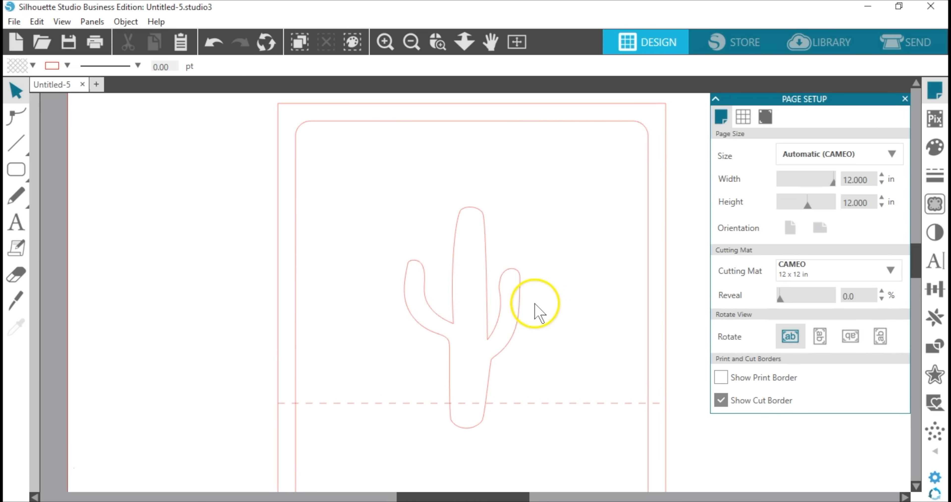
Step: Convert the cactus outline on the card into a pop-up shape
click(523, 282)
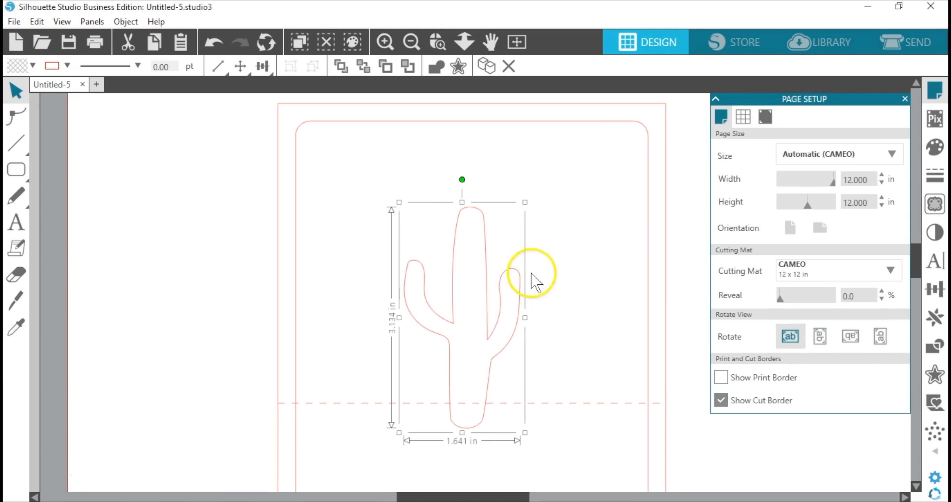
click(940, 405)
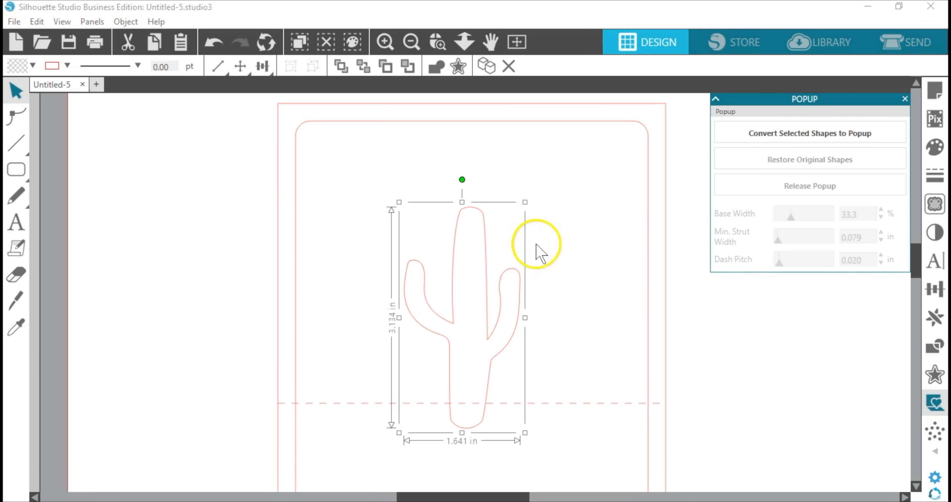
click(815, 136)
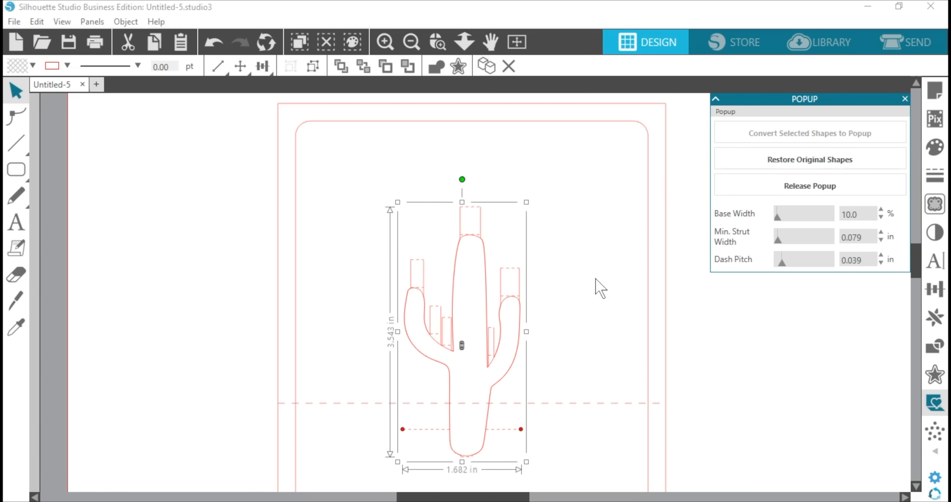
Step: Nudge the pop-up cactus upward until its dotted fold line coincides with the card's dashed fold line
scroll(596, 283, down, 2)
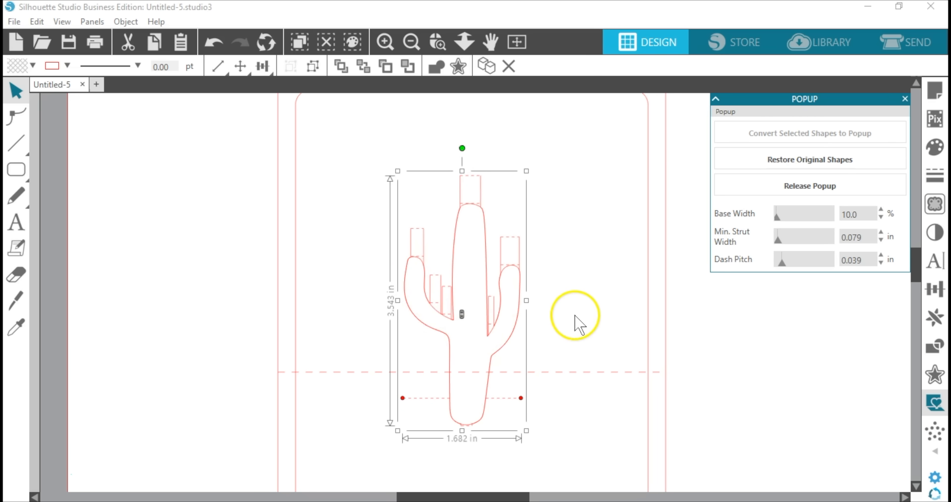
scroll(585, 312, down, 3)
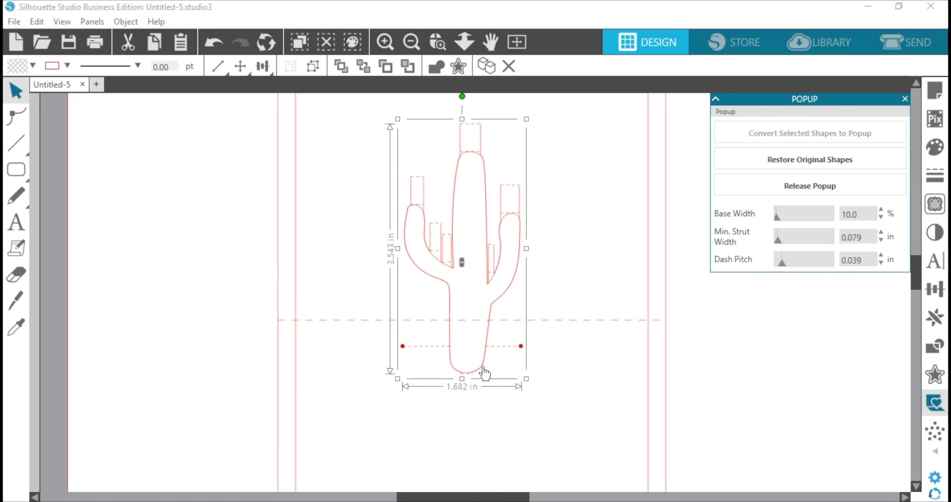
key(Up)
key(Up)
key(Up)
key(Up)
key(Up)
key(Up)
key(Up)
key(Up)
key(Up)
key(Up)
key(Up)
key(Up)
key(Up)
key(Up)
key(Up)
key(Up)
key(Up)
key(Up)
key(Up)
key(Up)
key(Up)
key(Up)
key(Up)
key(Up)
key(Up)
key(Up)
key(Up)
key(Up)
key(Up)
key(Up)
key(Up)
key(Up)
key(Up)
key(Up)
key(Up)
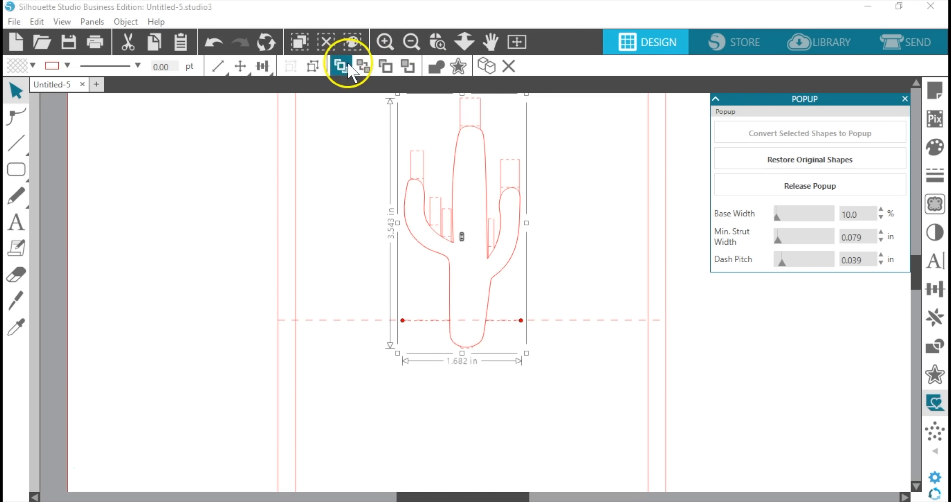
Step: Extend both ends of the pop-up's fold line to the rounded rectangle's side edges, about 4.99 in across
click(438, 42)
drag(400, 336, 612, 380)
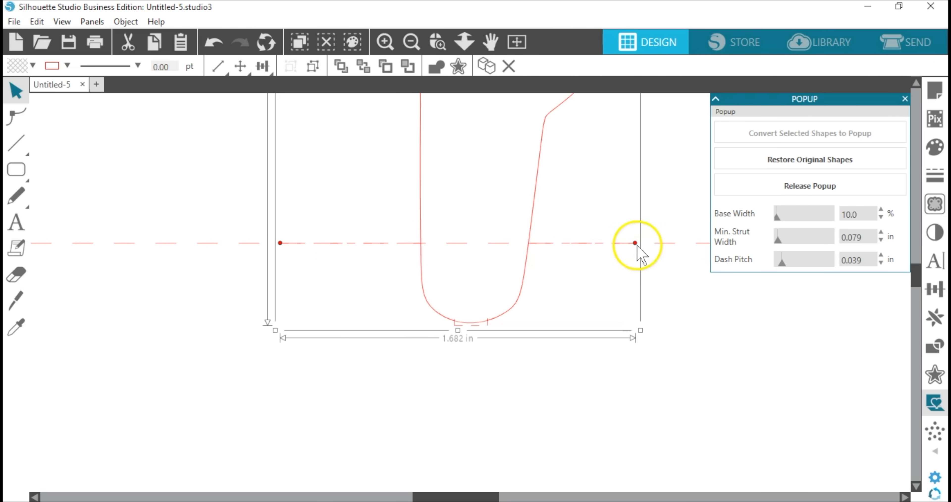
click(471, 46)
drag(495, 184, 497, 136)
scroll(593, 236, up, 4)
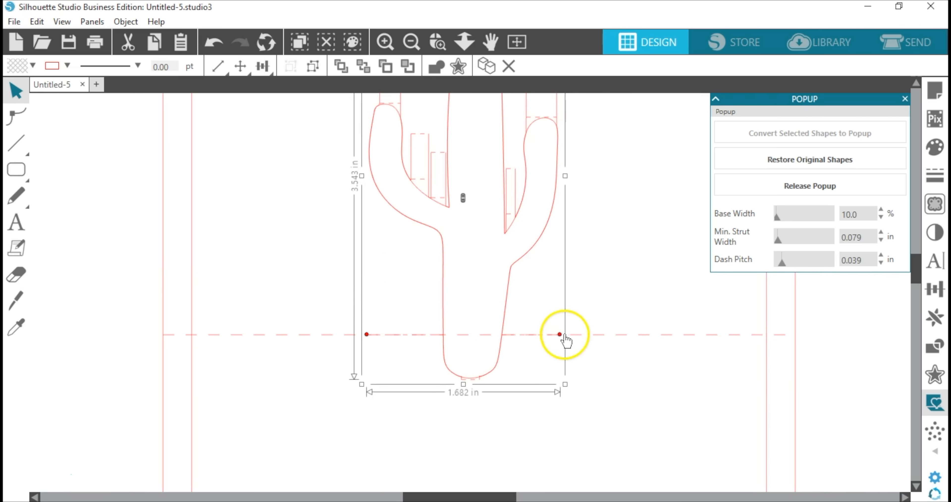
drag(560, 335, 765, 334)
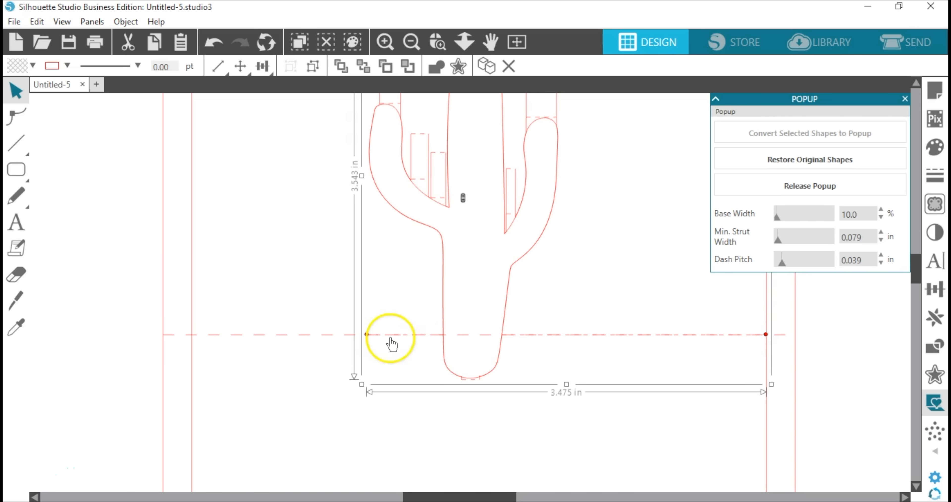
drag(367, 334, 192, 335)
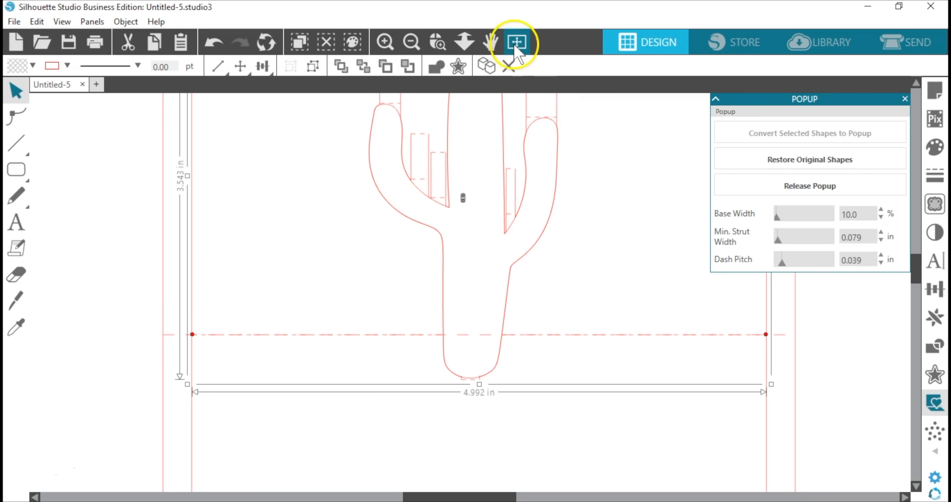
Step: Set the pop-up's base width to 20 %, minimum strut width to 0.085 in and dash pitch to 0.030 in
click(463, 44)
scroll(611, 207, down, 1)
drag(612, 211, 629, 198)
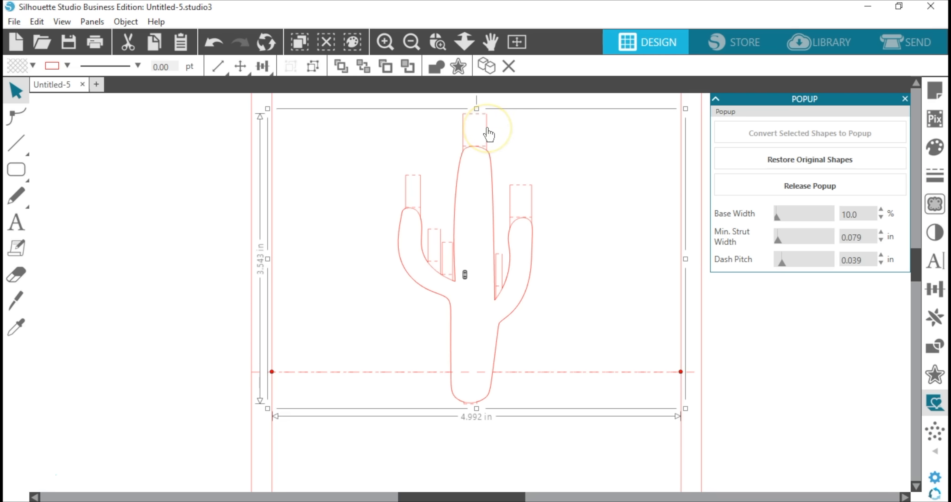
click(777, 217)
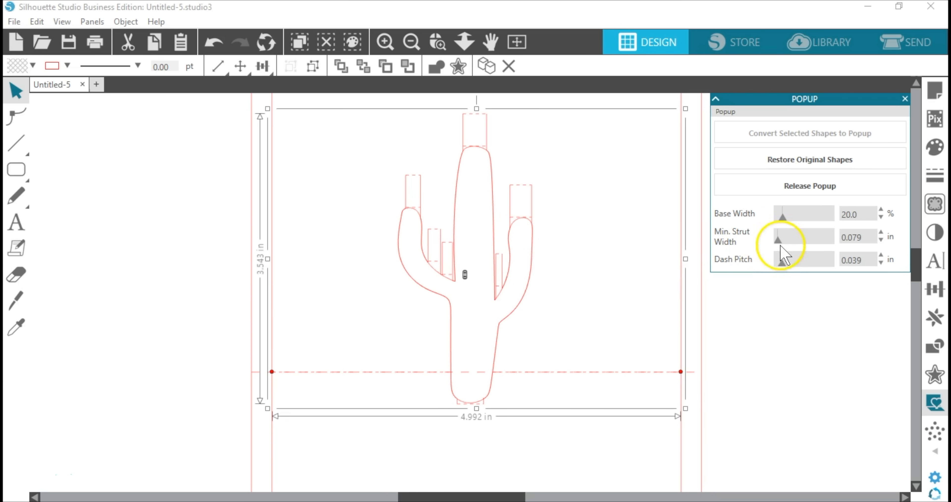
drag(779, 242, 779, 241)
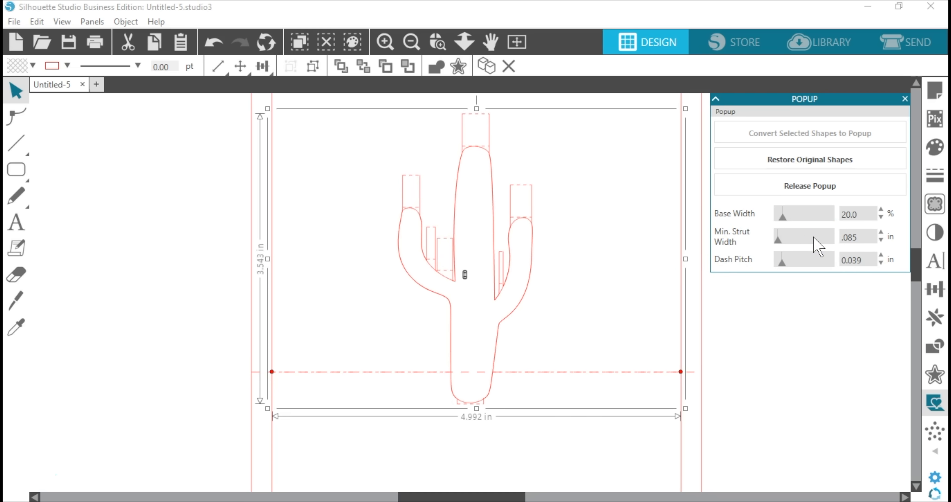
key(Return)
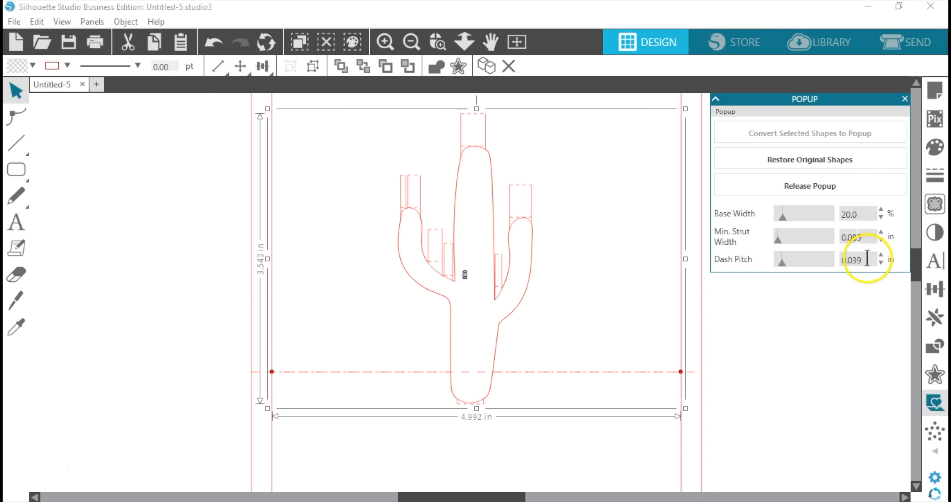
click(881, 262)
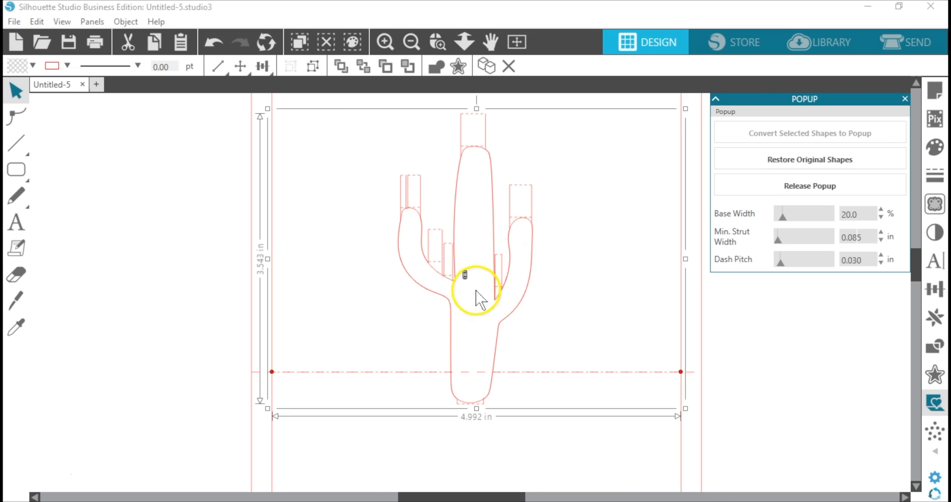
Step: Try lengthening the pop-up cactus's struts by lowering its depth handle, and undo that change
drag(464, 275, 453, 316)
click(213, 43)
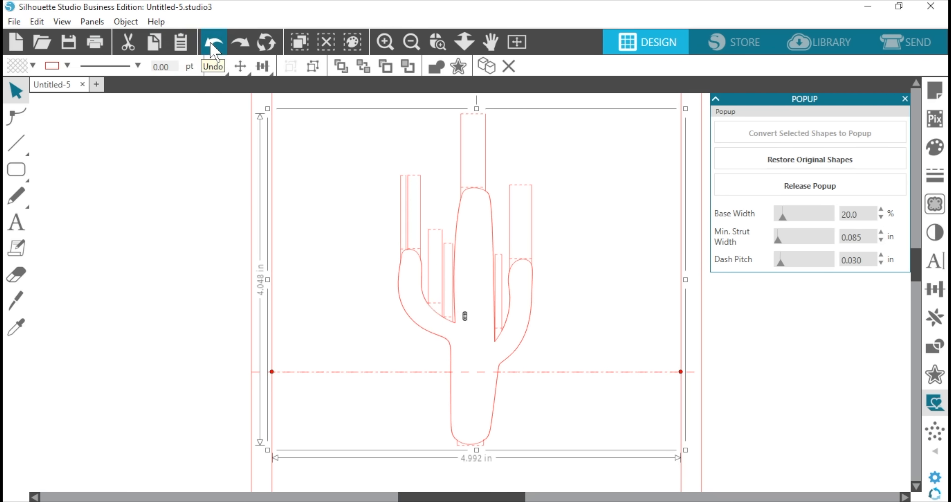
click(211, 46)
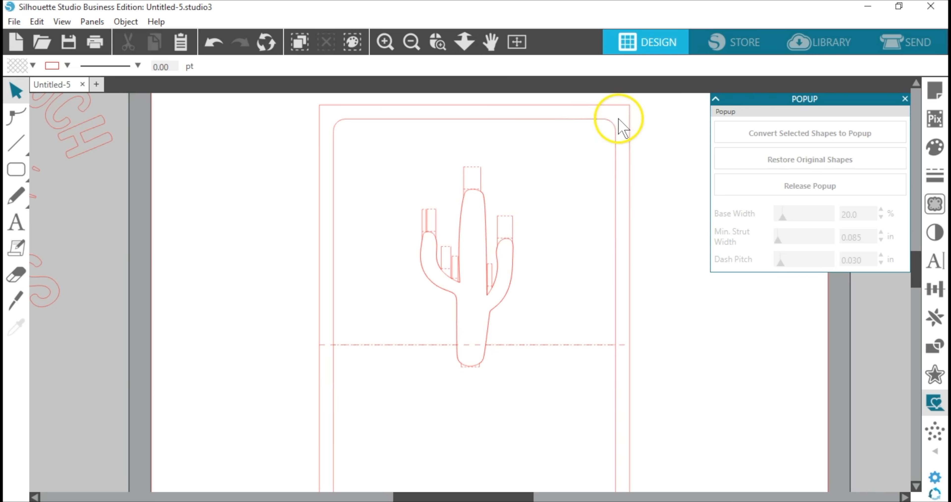
Step: Group the rounded rectangle with the pop-up cactus, and move the card base off the mat beside it
drag(619, 119, 471, 248)
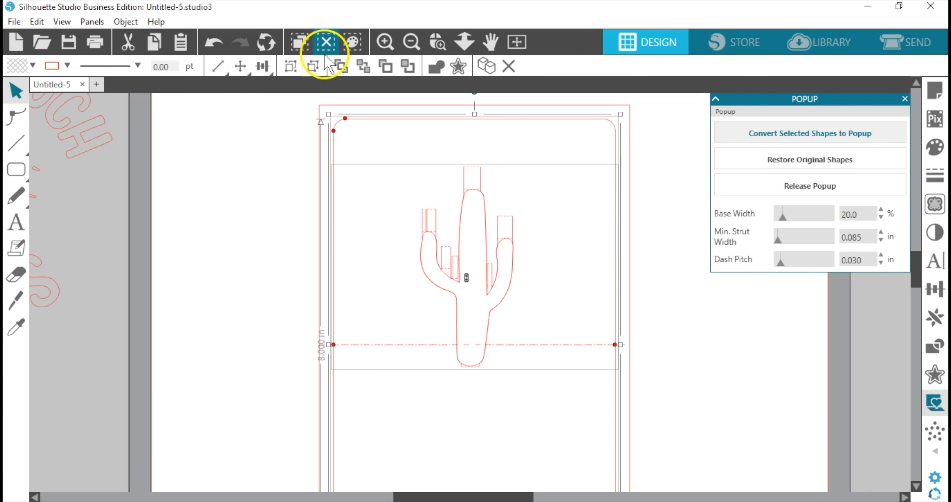
click(290, 65)
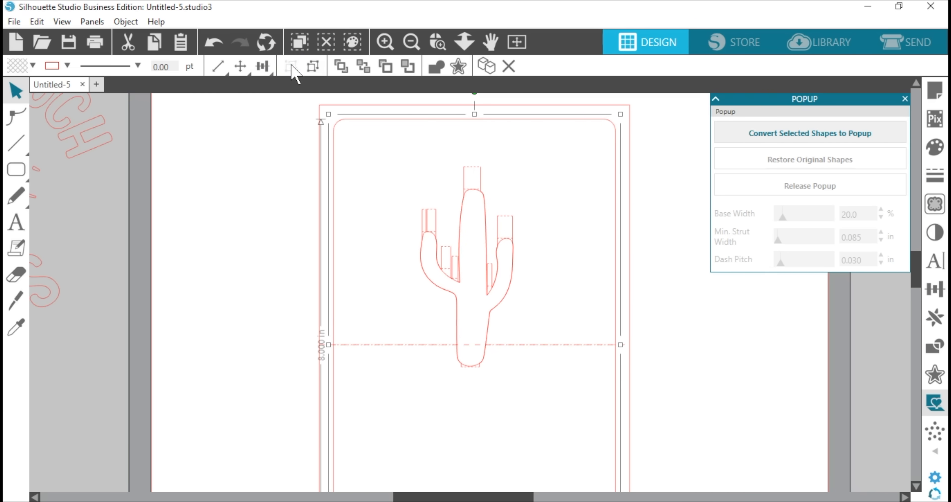
click(639, 139)
drag(630, 144, 109, 240)
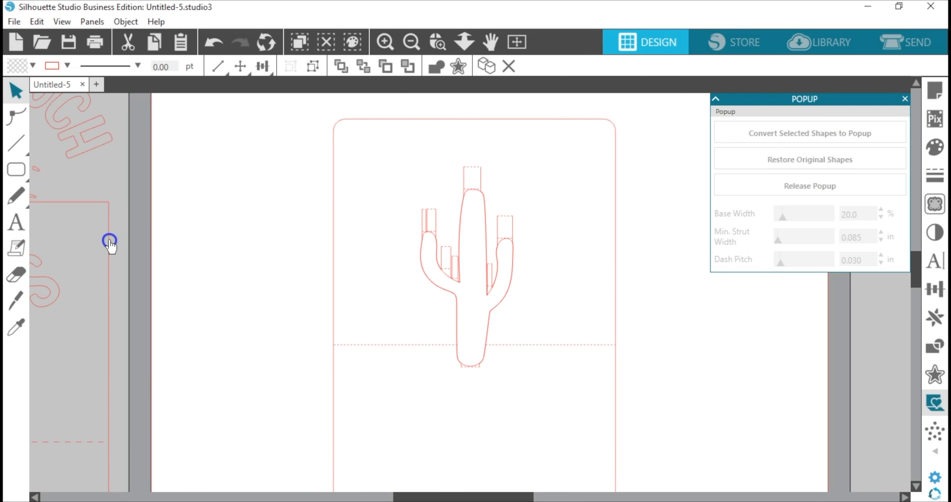
click(109, 241)
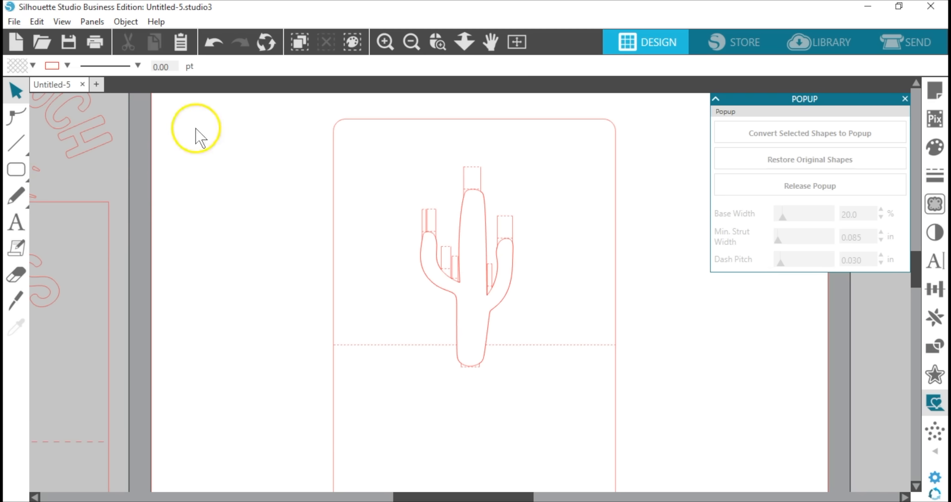
Step: Fill the 5.5 by 8.5 in card base with light pink
click(516, 41)
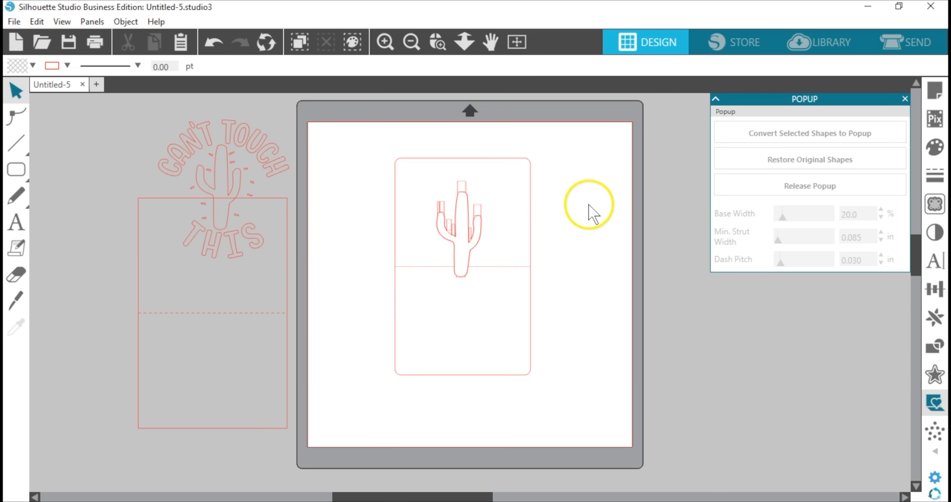
click(290, 322)
click(31, 67)
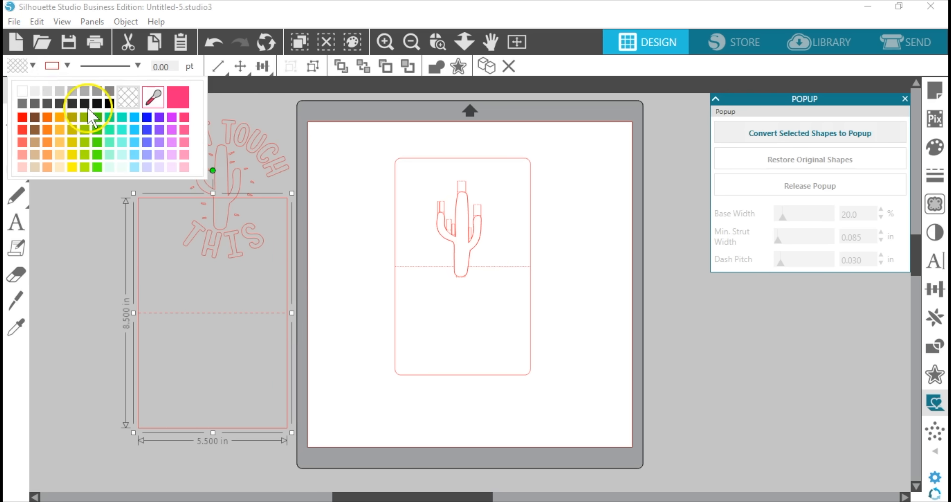
click(21, 166)
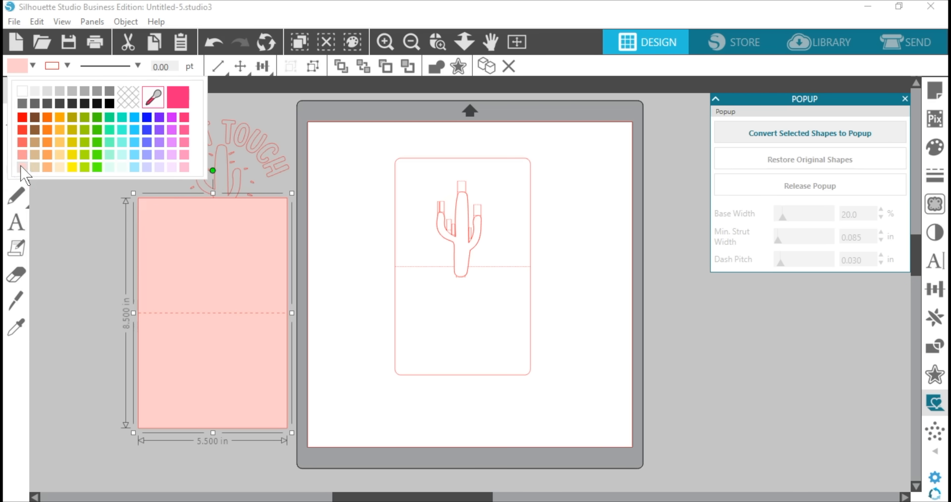
Step: Fill the grouped rounded insert on the mat with light mint green
click(532, 186)
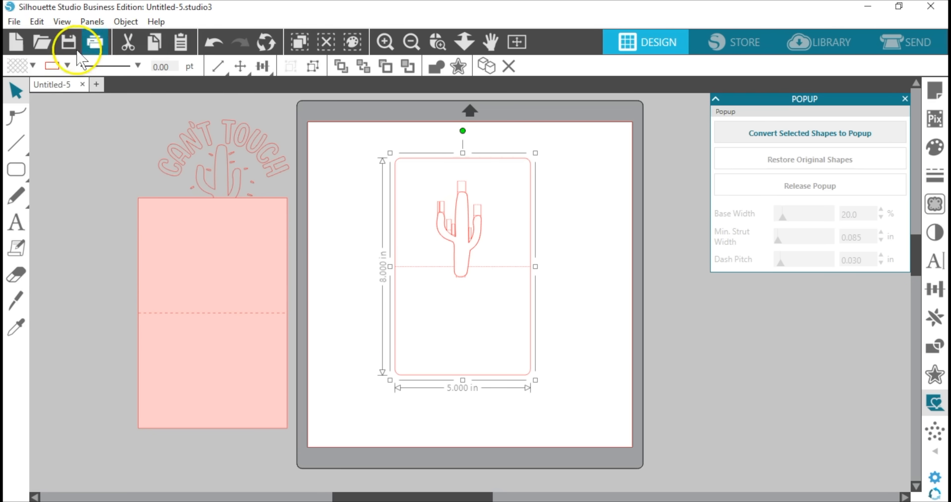
click(33, 66)
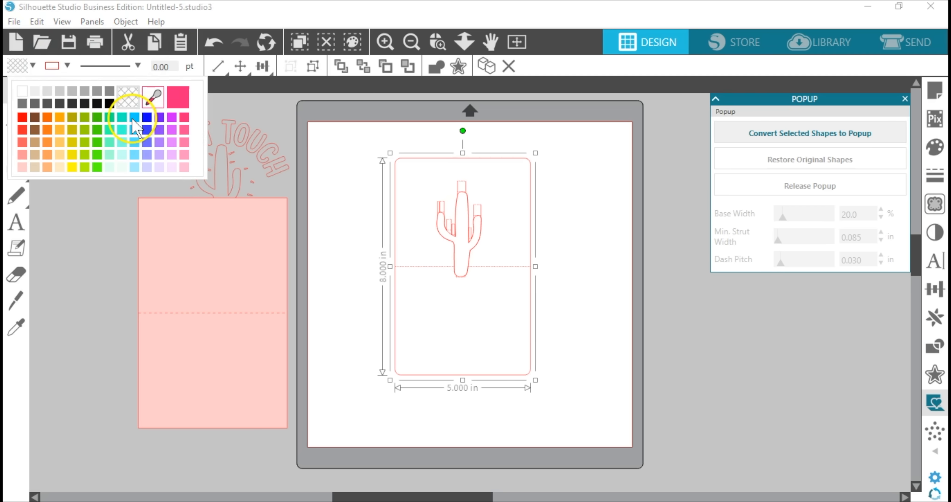
click(111, 155)
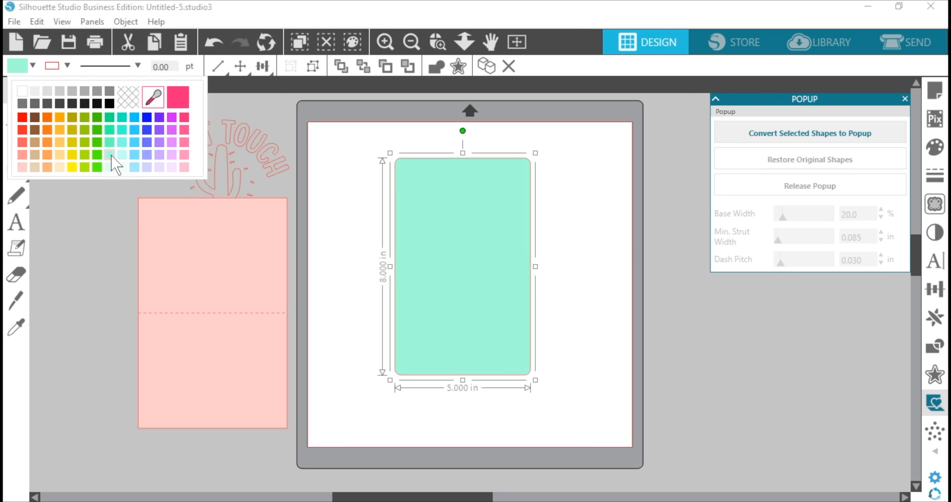
Step: Ungroup the mint insert, send its rounded rectangle behind the pop-up cactus, and group both pieces again
click(267, 78)
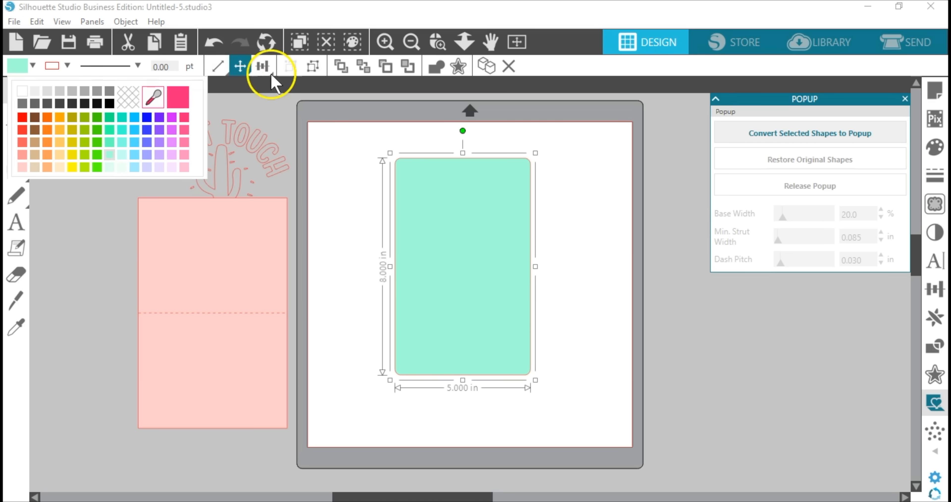
click(314, 67)
click(569, 145)
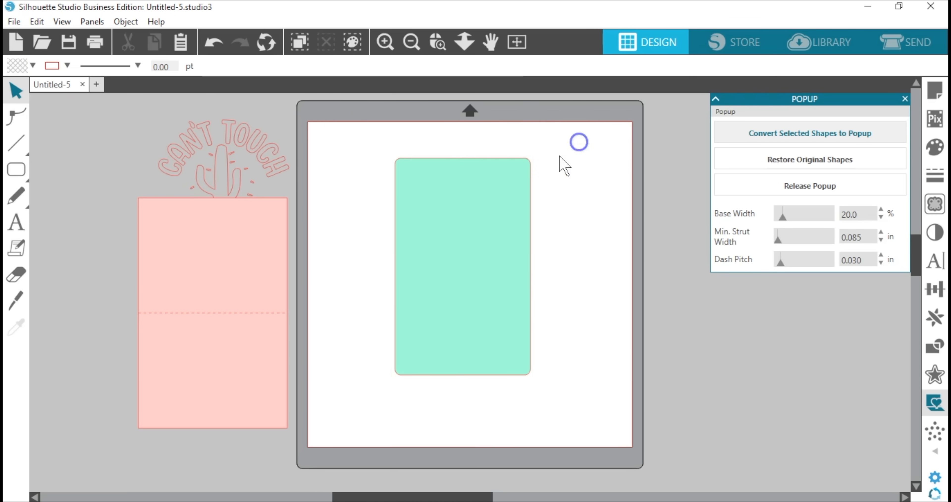
click(530, 170)
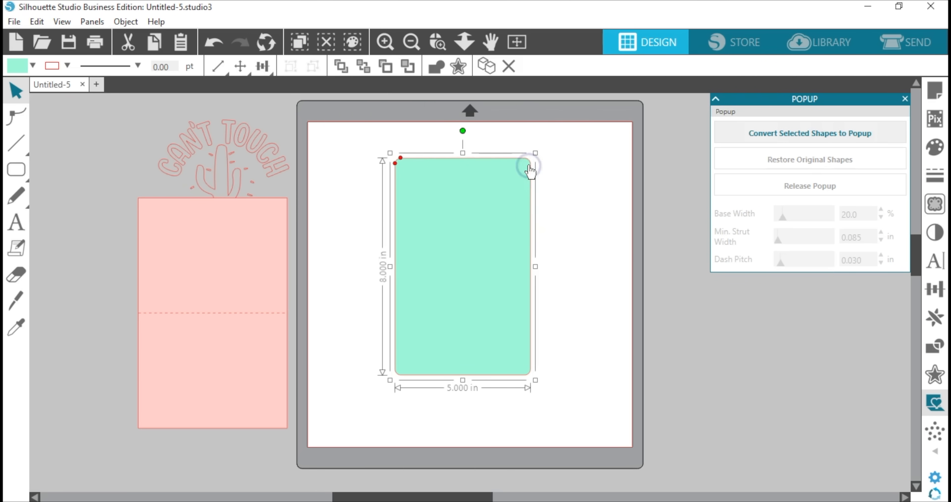
click(406, 69)
drag(376, 147, 565, 315)
click(290, 68)
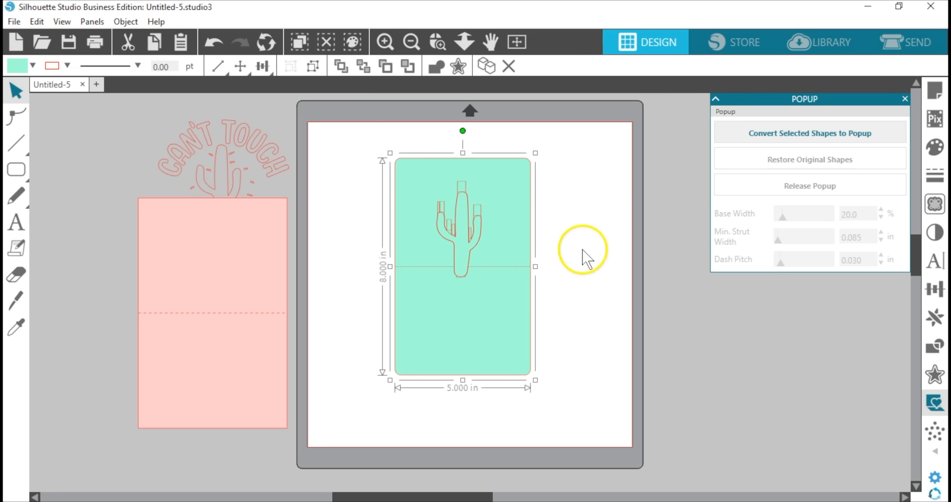
Step: Fill the cactus in the "Can't Touch This" design beside the mat with olive green
click(227, 172)
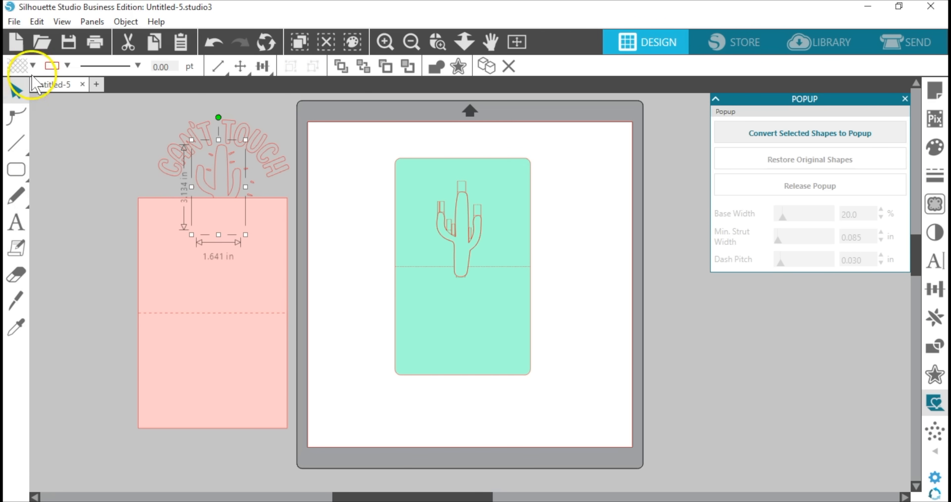
click(32, 66)
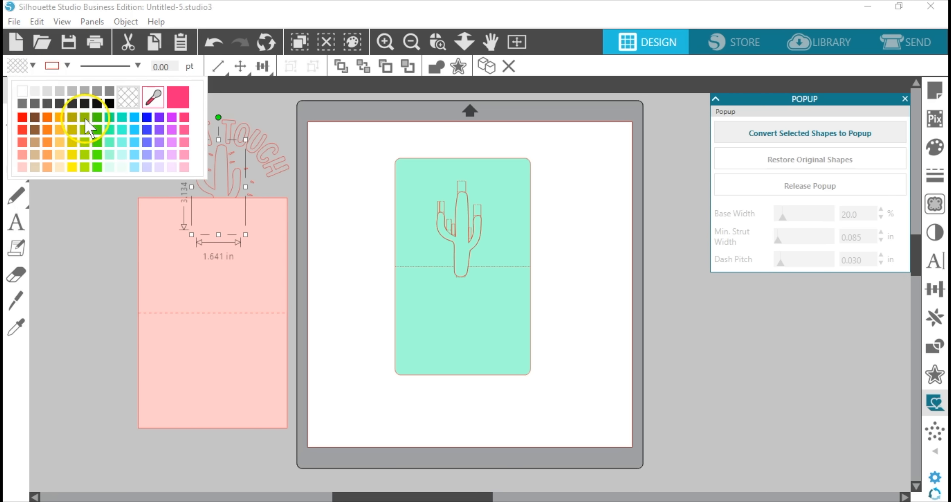
click(85, 128)
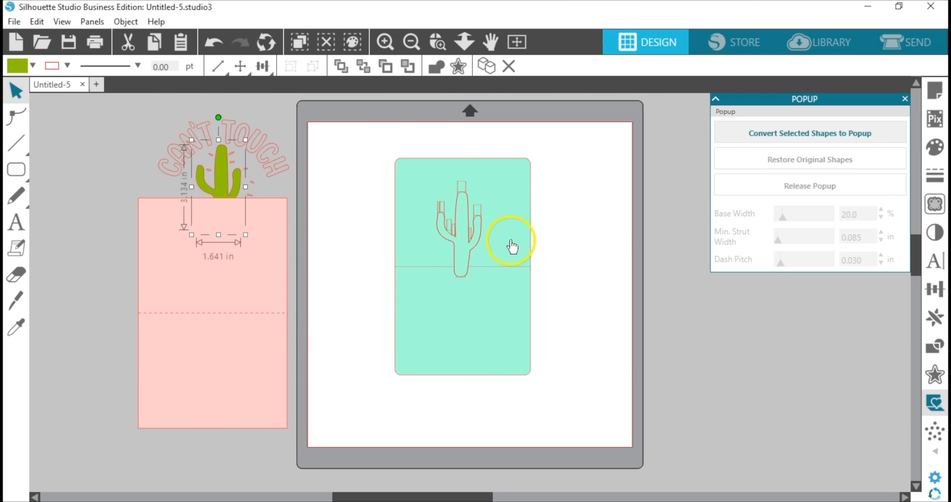
Step: Search the library for "aztec" and add the aztec card design to the page, placed over the lower part of the mat
click(814, 40)
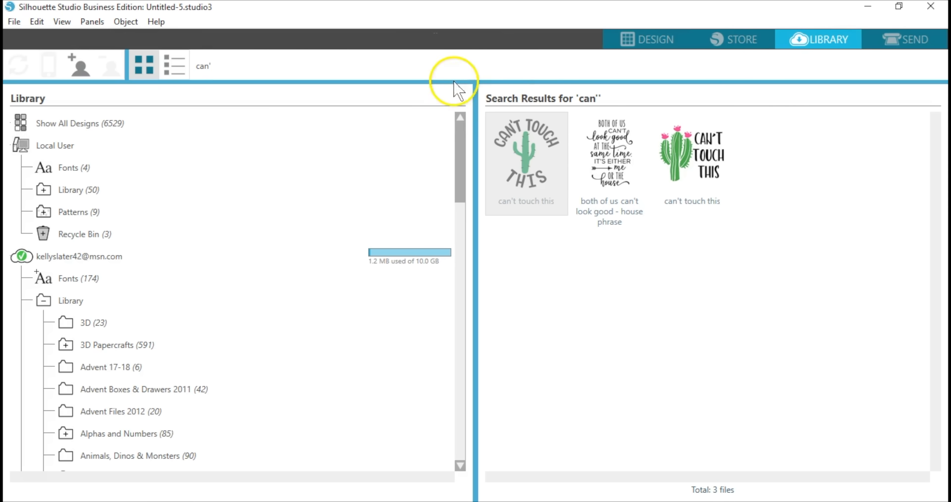
drag(253, 66, 166, 66)
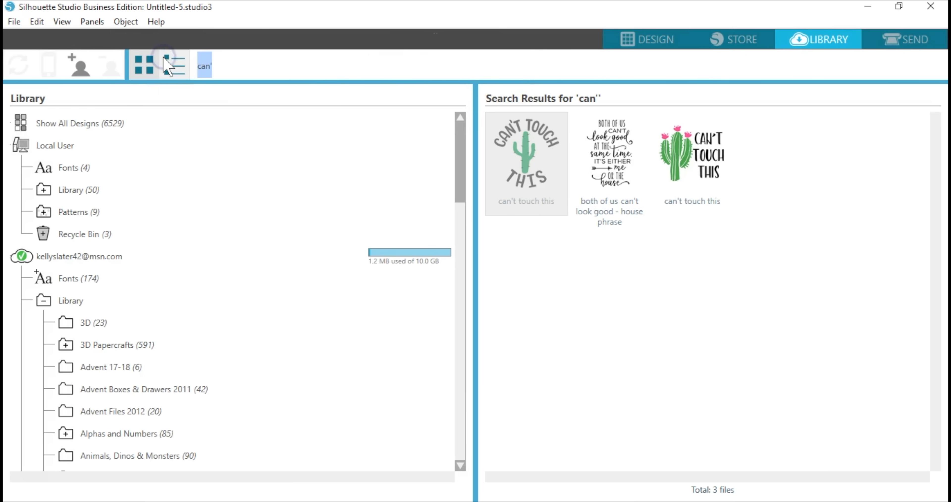
text(aztec)
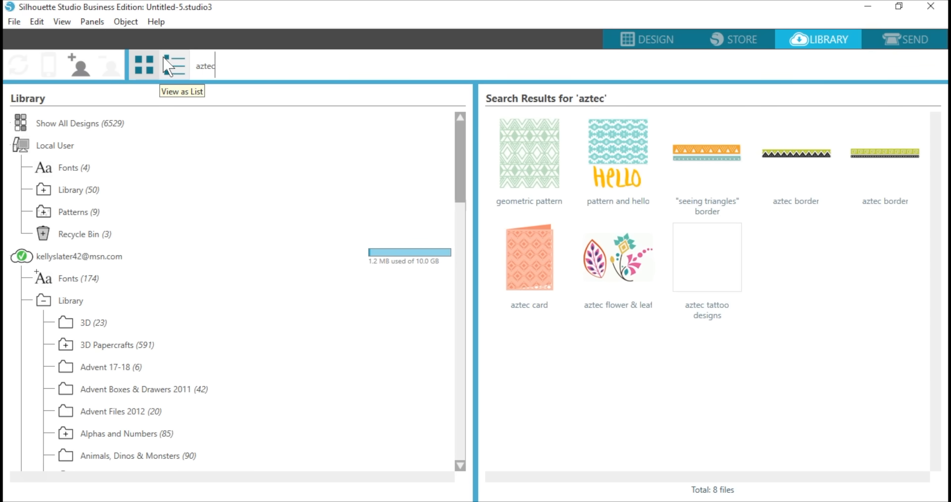
double_click(530, 275)
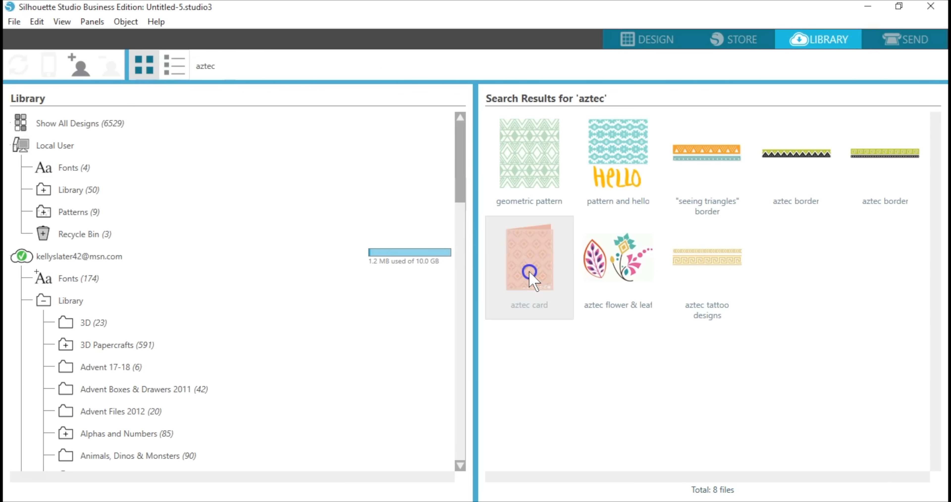
drag(566, 294, 656, 366)
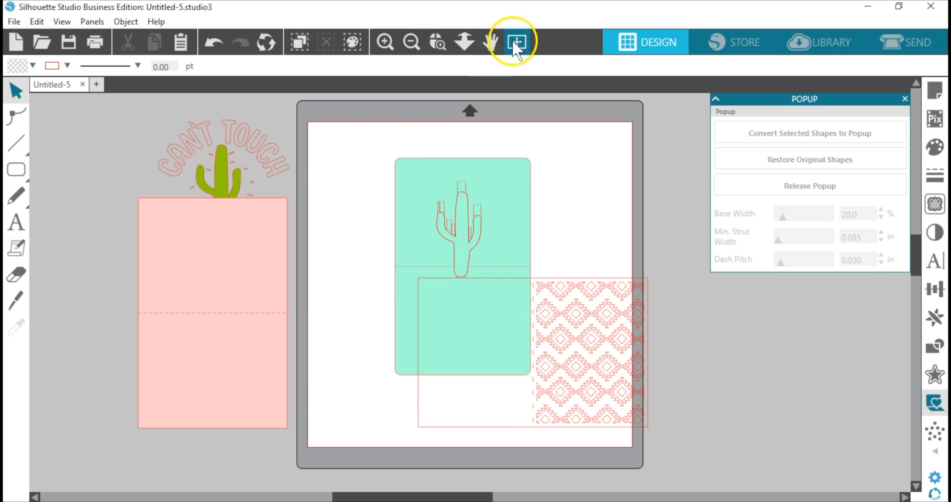
Step: Ungroup the aztec card and release the compound path of its patterned panel into separate shapes
click(437, 42)
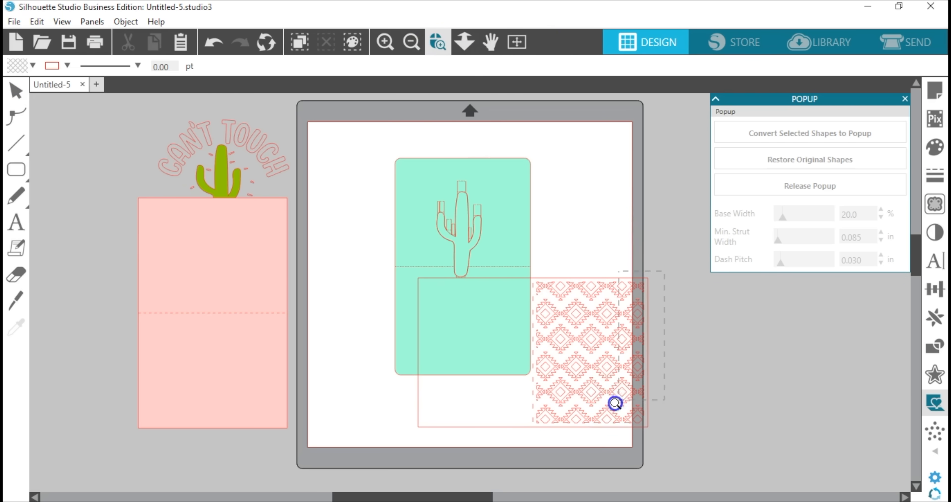
drag(531, 441, 527, 442)
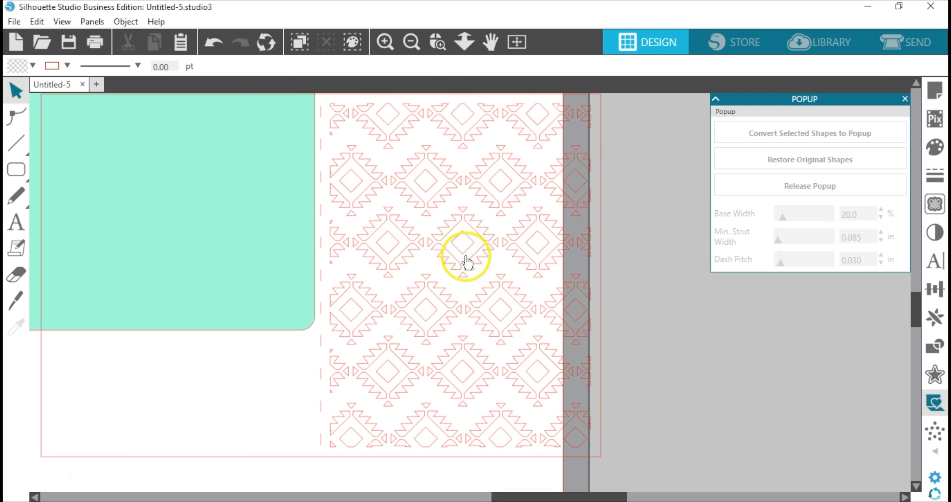
click(466, 258)
click(313, 67)
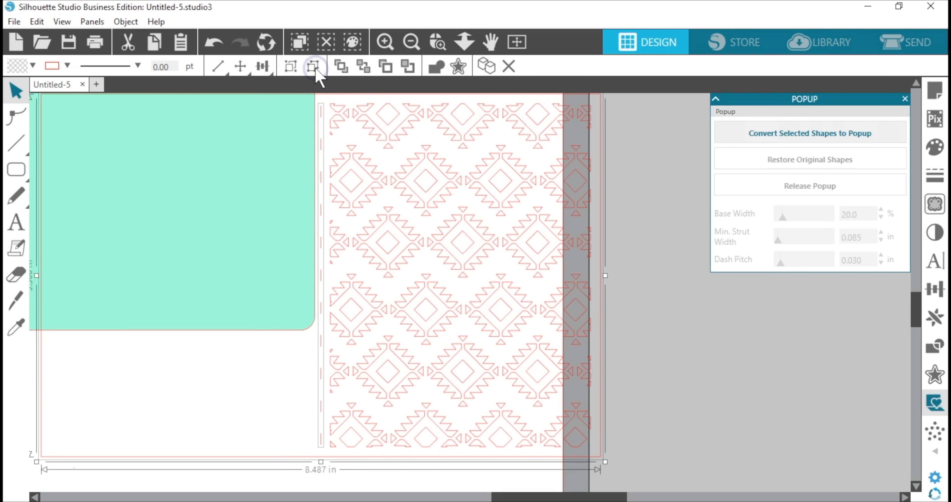
click(313, 67)
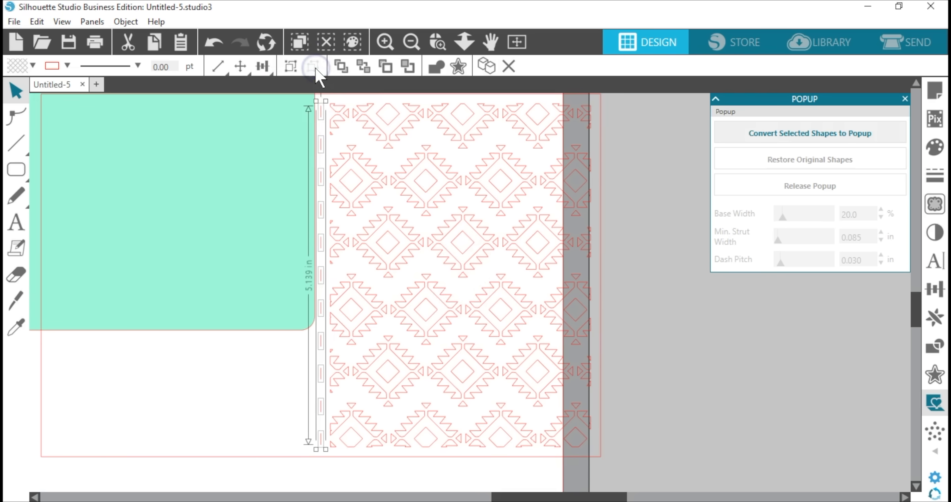
mouse_move(567, 187)
mouse_down()
mouse_move(594, 193)
mouse_move(575, 199)
mouse_up()
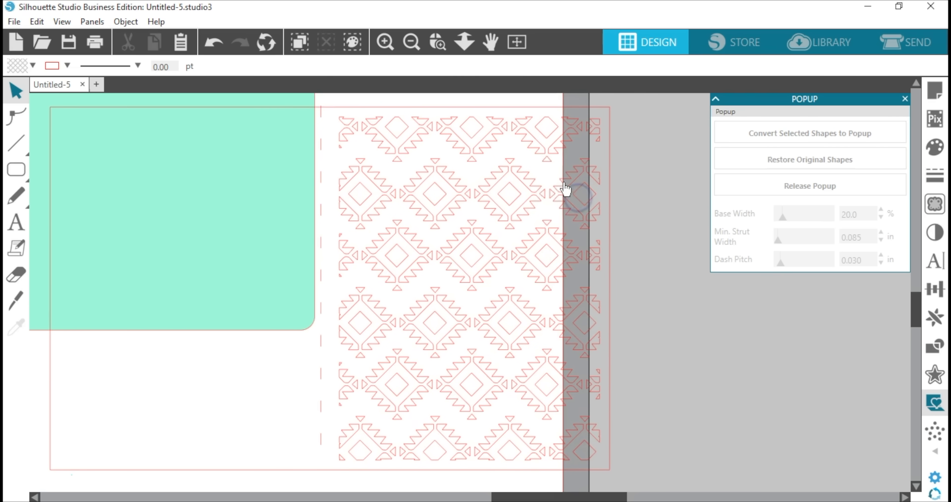
right_click(564, 183)
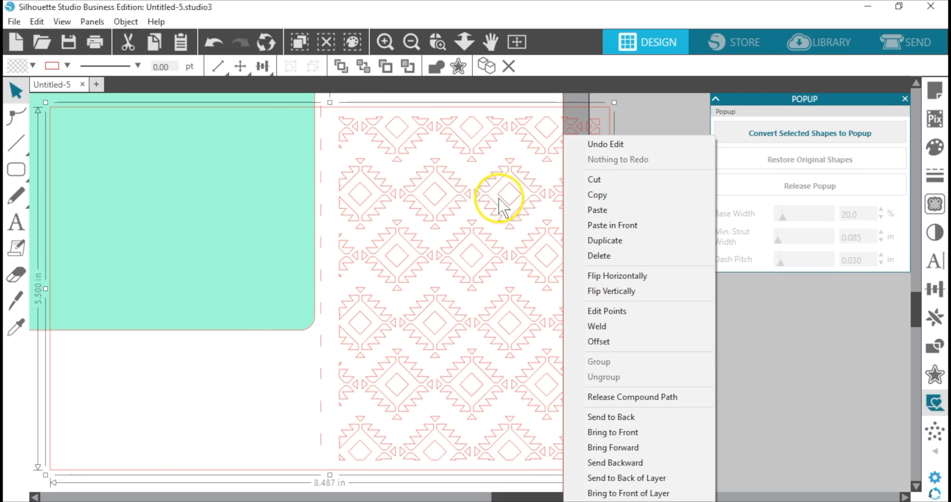
click(637, 402)
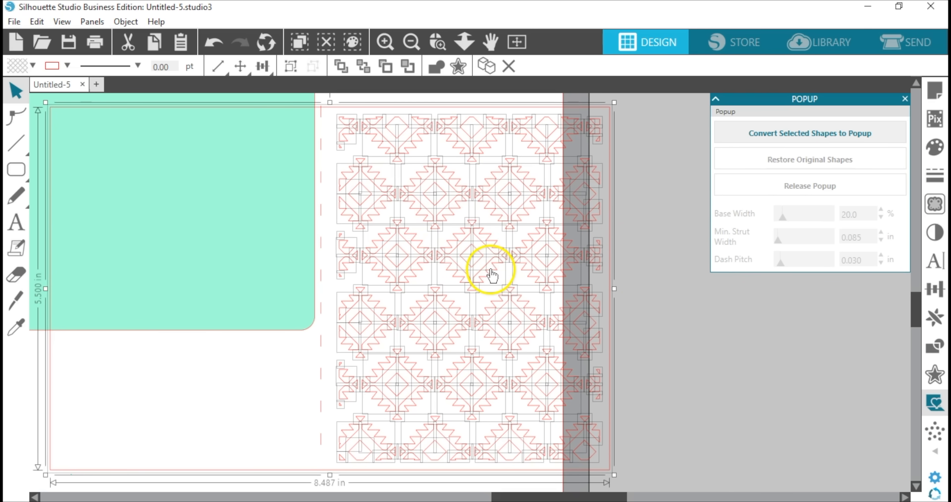
click(650, 265)
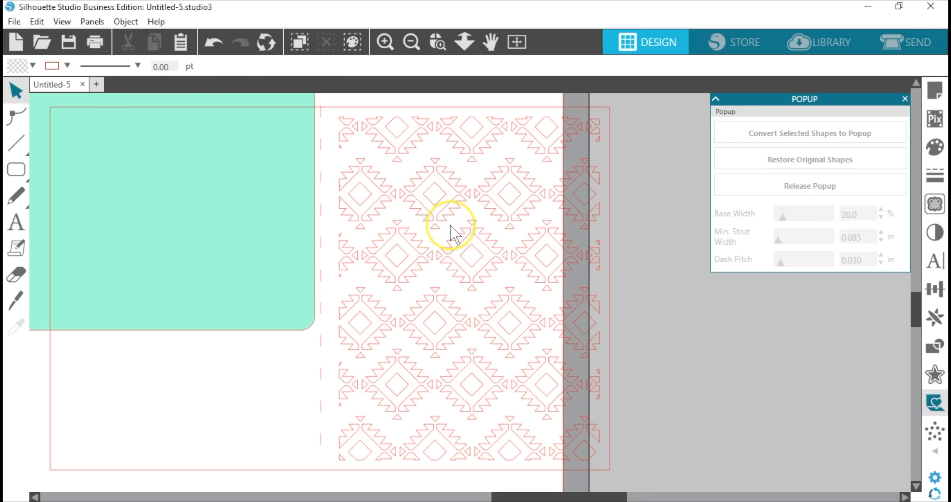
Step: Group one full Aztec diamond from the pattern with its surrounding small triangles, about 1.06 in wide, and move it off the mat
drag(451, 226, 498, 273)
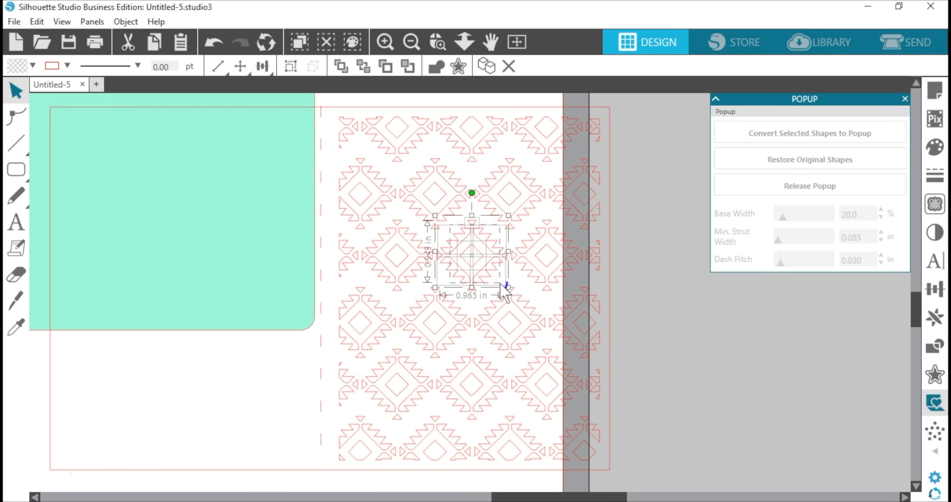
click(436, 260)
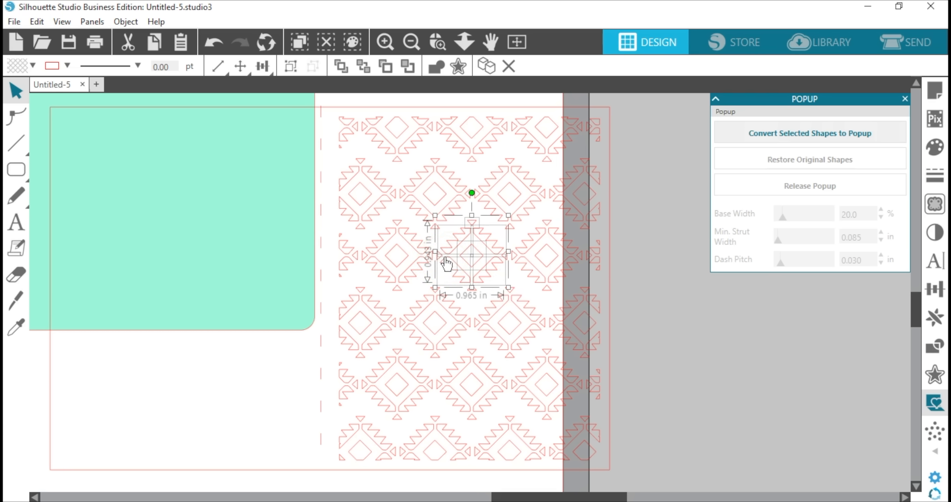
drag(441, 260, 438, 260)
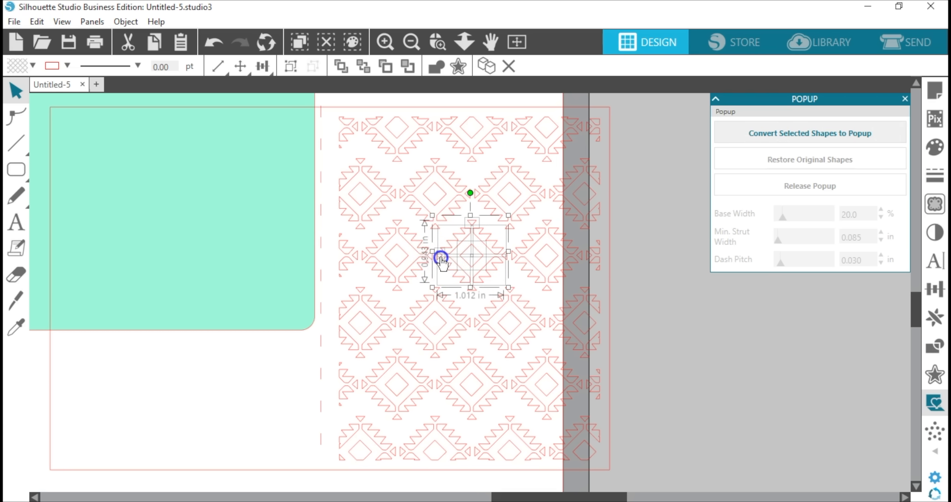
drag(506, 259, 506, 259)
click(474, 291)
drag(474, 292, 475, 294)
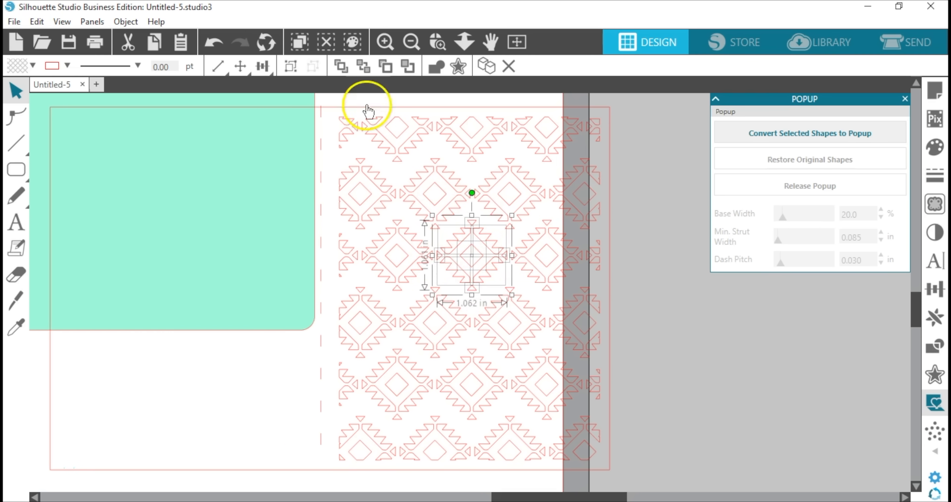
click(292, 67)
click(474, 267)
drag(474, 267, 701, 352)
Step: Delete the rest of the aztec card and move the diamond motif onto the mat beside the mint insert's upper-left corner
click(516, 41)
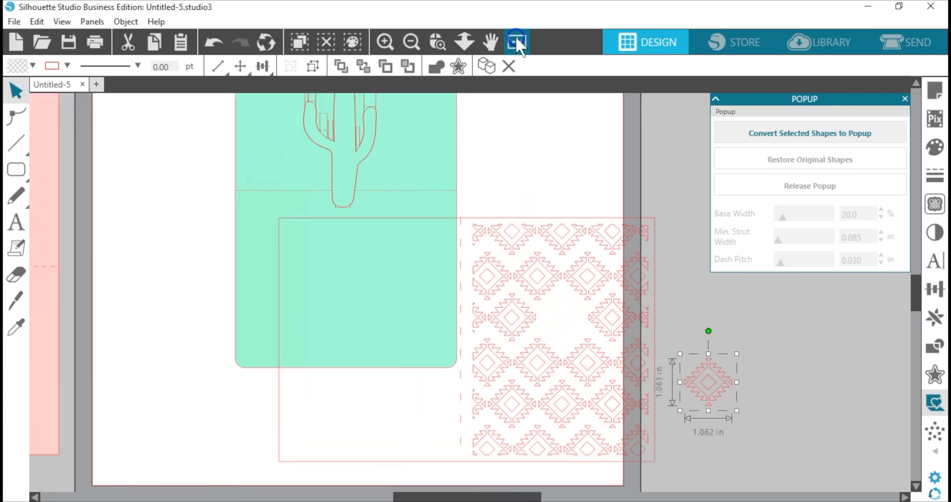
drag(650, 289, 533, 445)
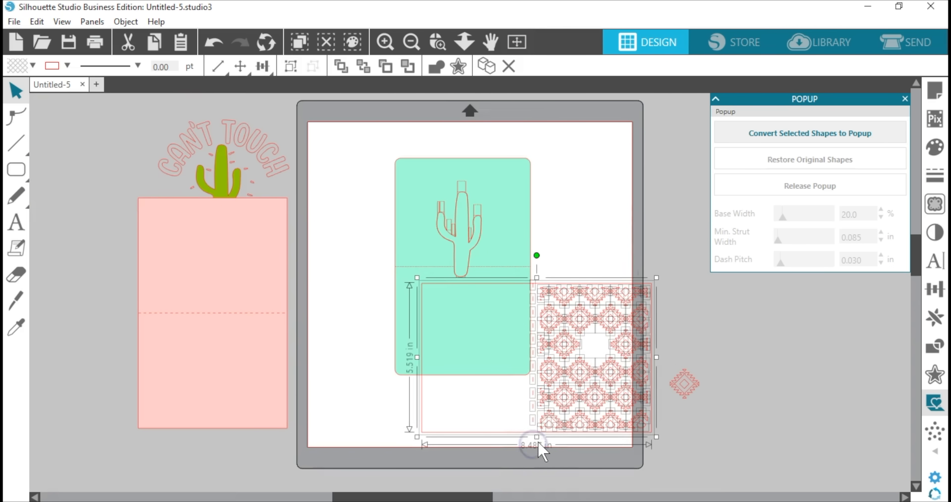
key(Delete)
drag(679, 390, 356, 172)
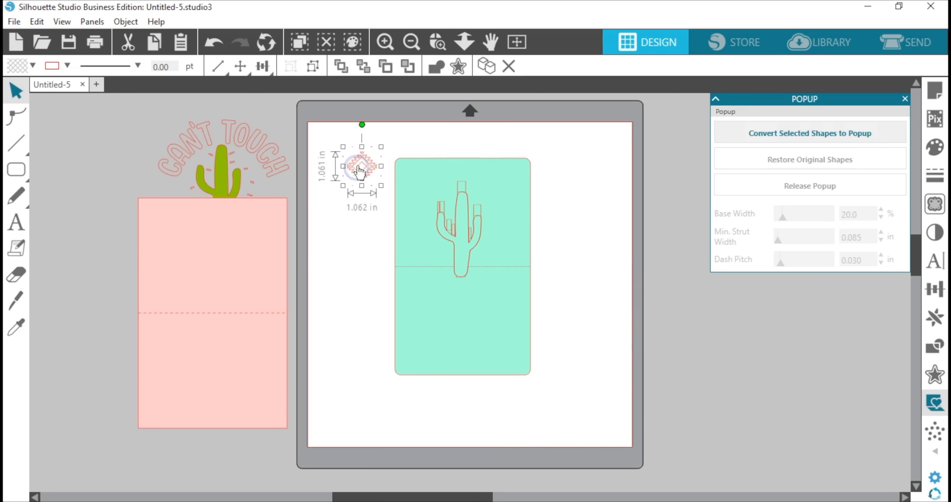
Step: Replicate the diamond motif as a column of four and place one copy in each corner of the mint insert
click(933, 322)
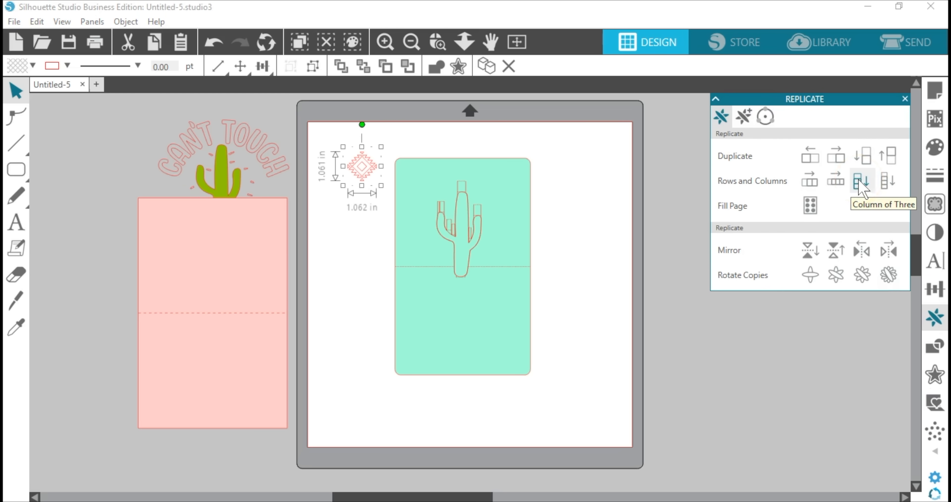
click(886, 182)
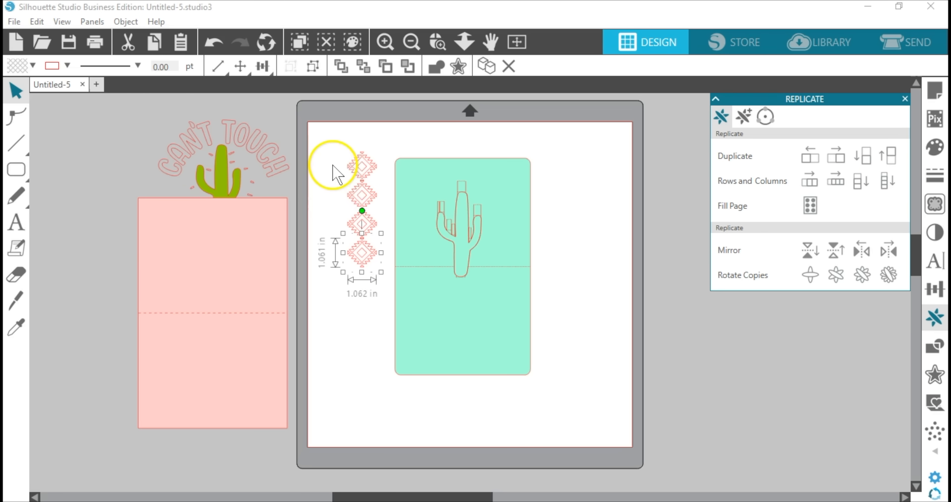
drag(350, 159, 516, 180)
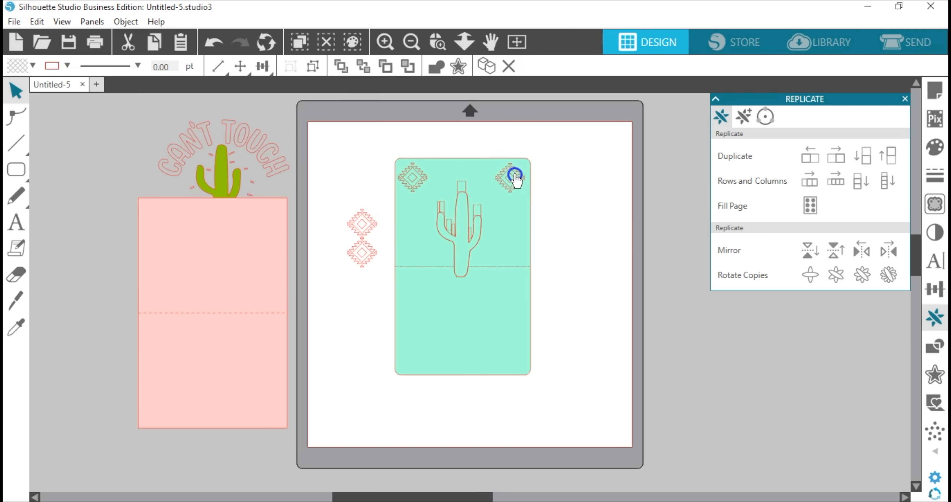
drag(368, 223, 424, 358)
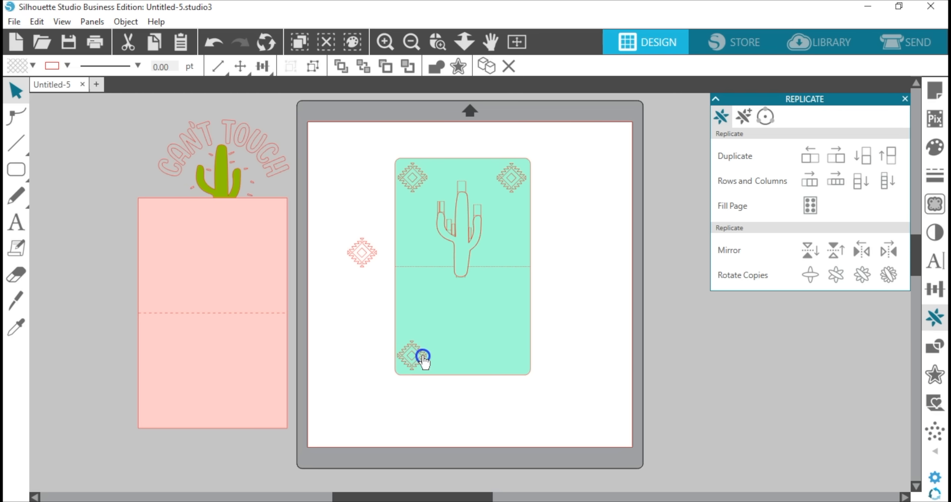
drag(361, 259, 510, 367)
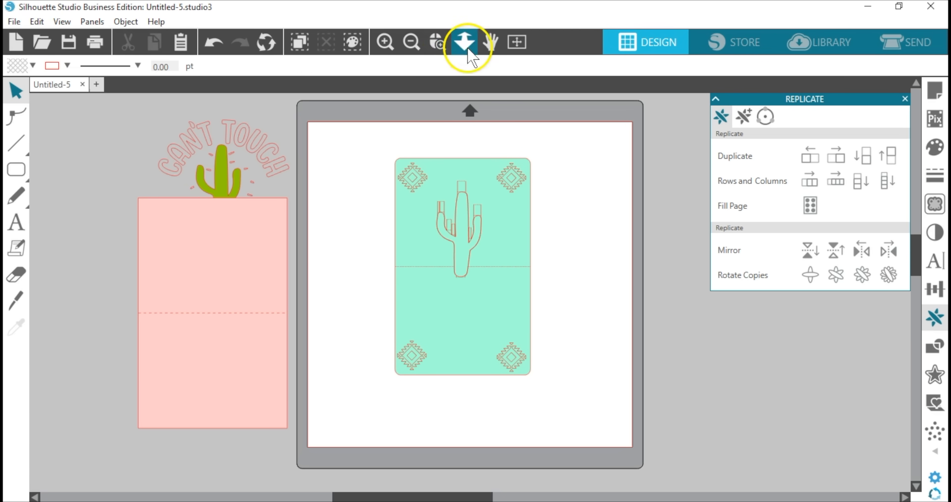
Step: Align the two upper corner motifs on the mint insert by their top edges
click(438, 42)
drag(362, 149, 421, 176)
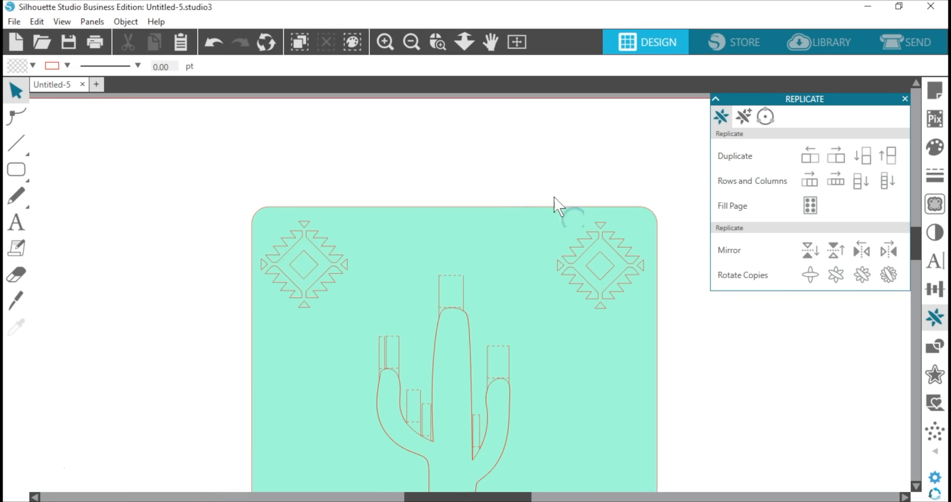
click(276, 262)
click(309, 229)
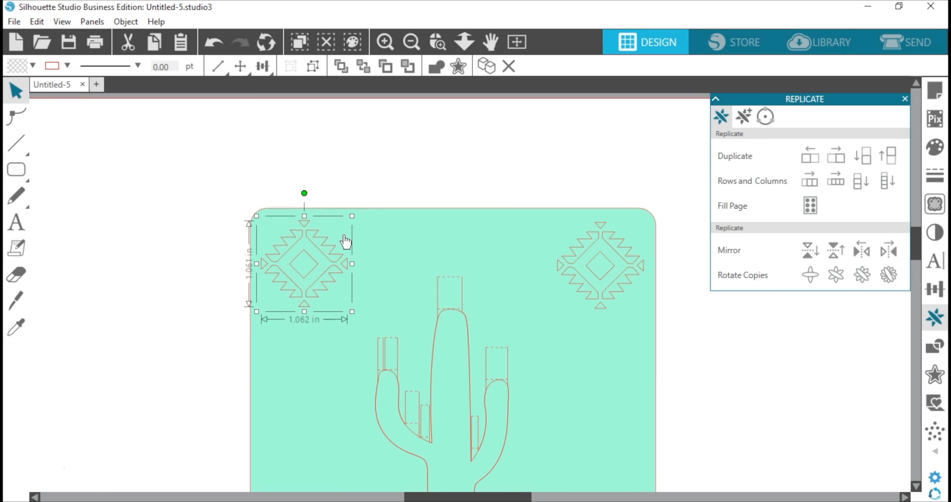
click(521, 223)
shift+click(592, 243)
click(262, 66)
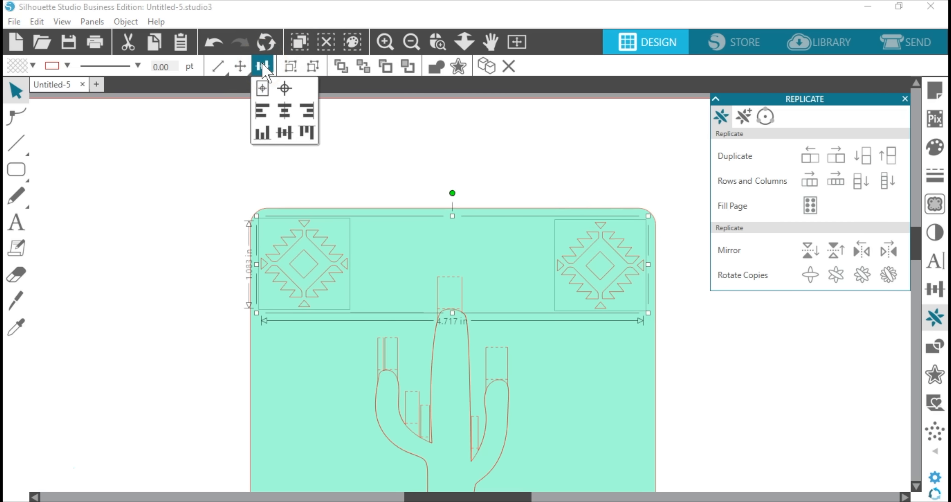
click(308, 129)
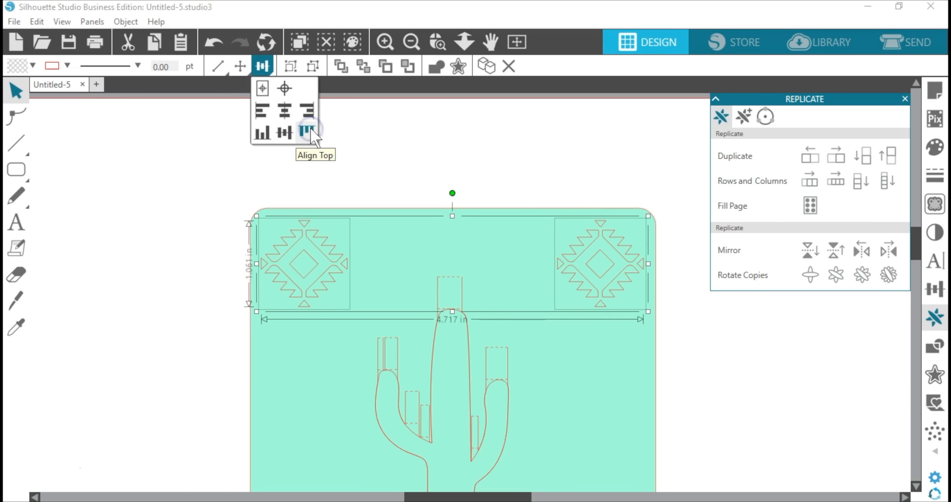
click(672, 261)
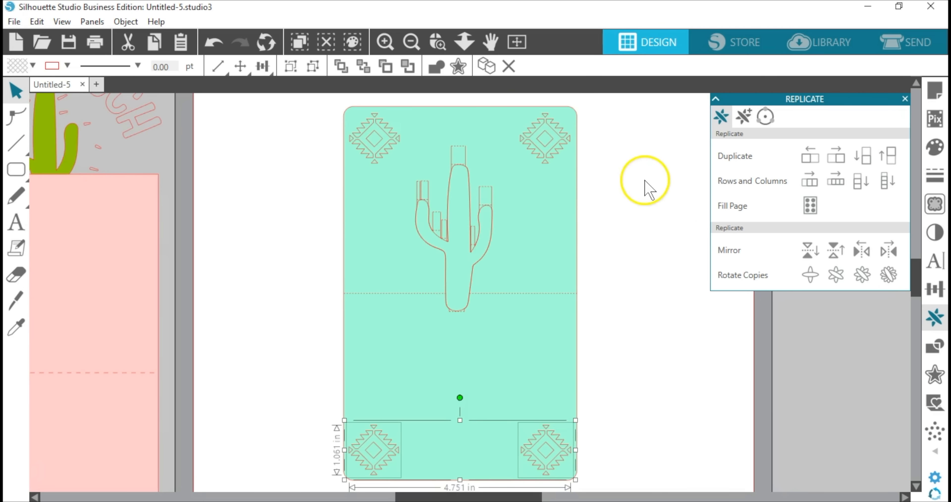
Step: Align the upper-left and lower-left corner motifs on the mint insert by their left edges
click(383, 139)
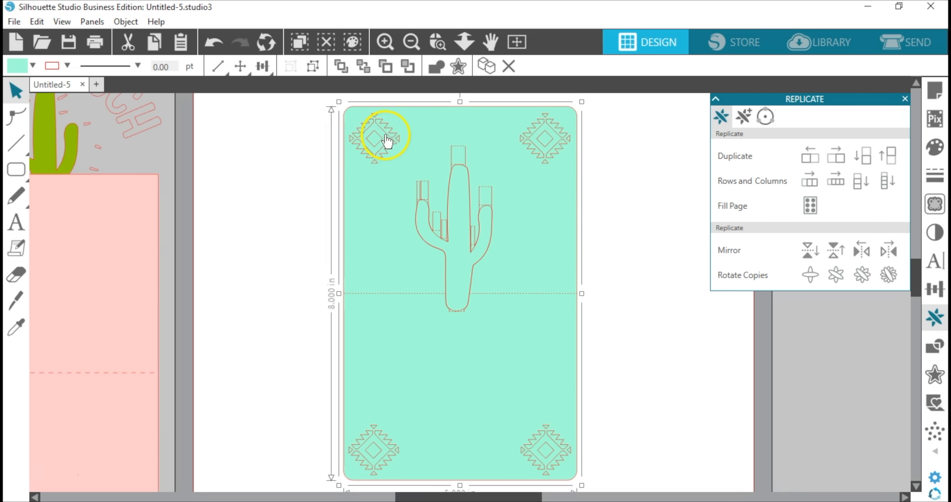
click(384, 139)
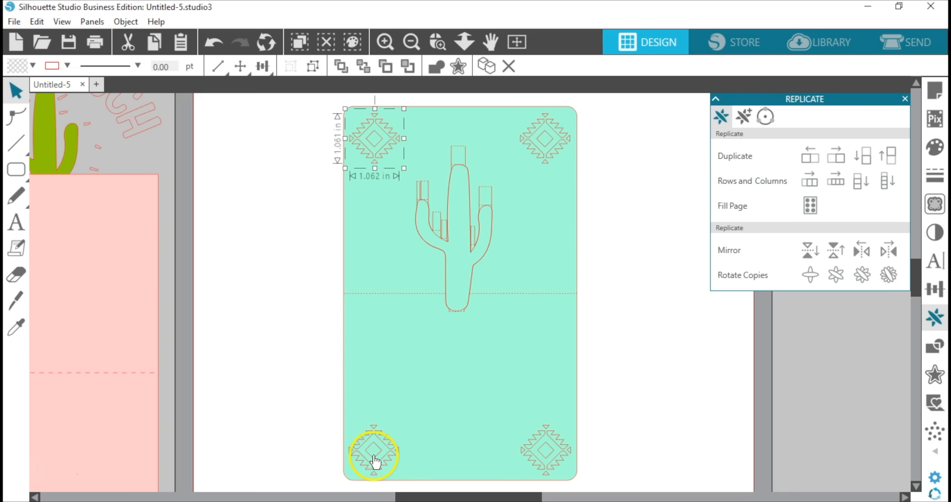
shift+click(368, 447)
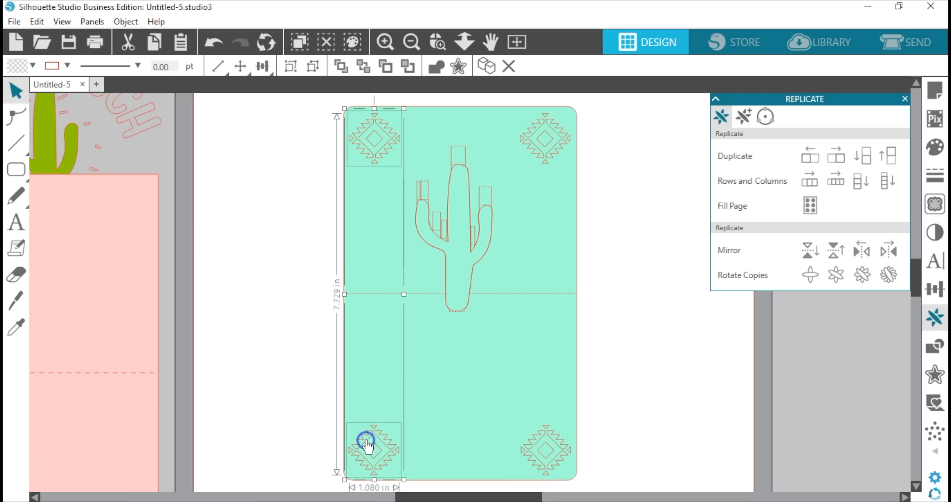
click(262, 66)
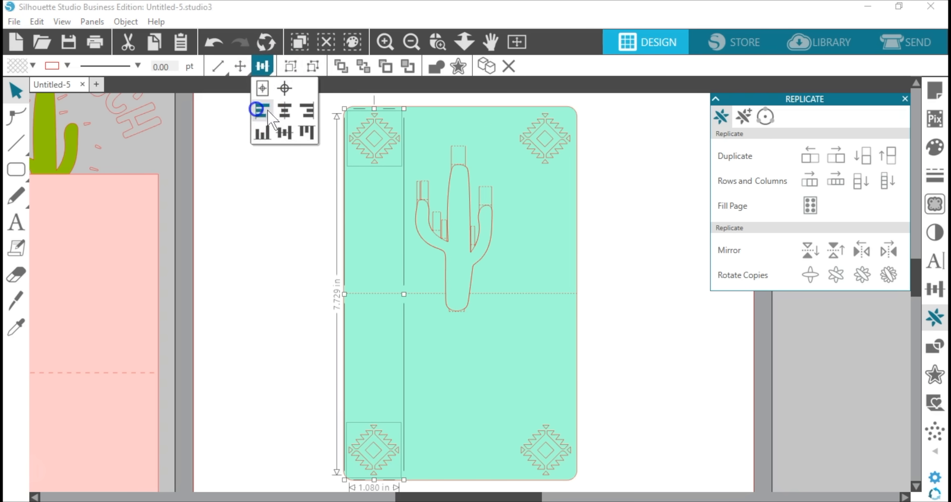
click(259, 110)
Step: Align the upper-right and lower-right corner motifs on the mint insert by their right edges
click(550, 152)
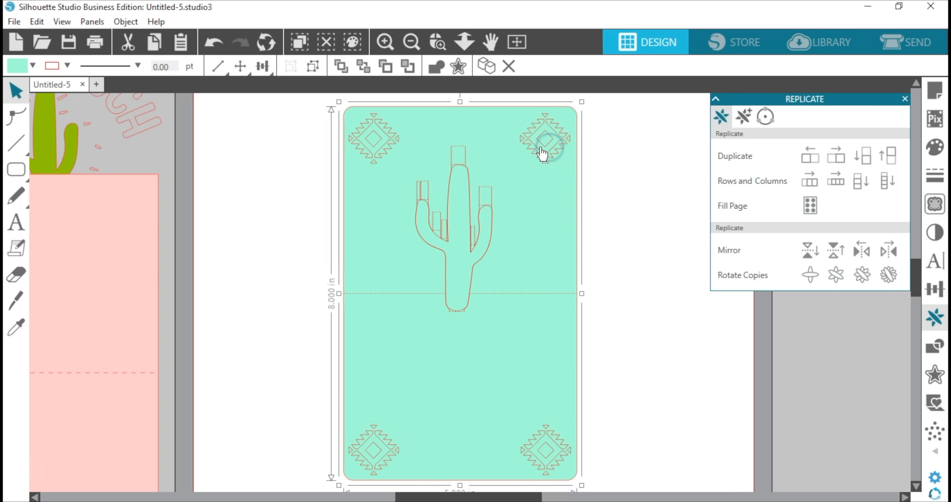
click(549, 153)
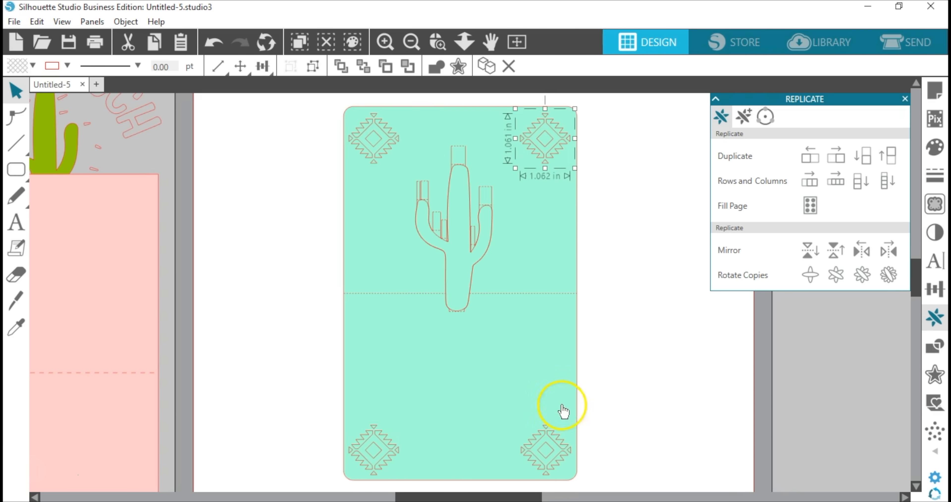
shift+click(557, 448)
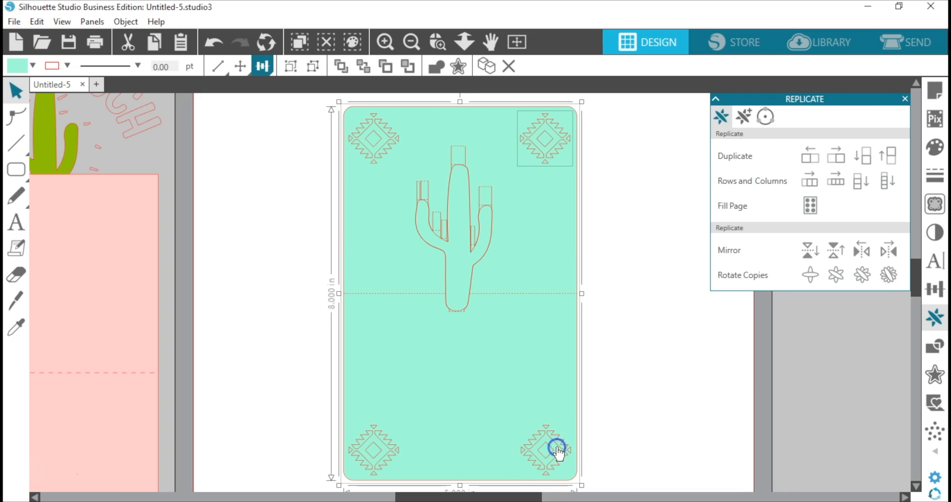
shift+click(560, 448)
shift+click(561, 448)
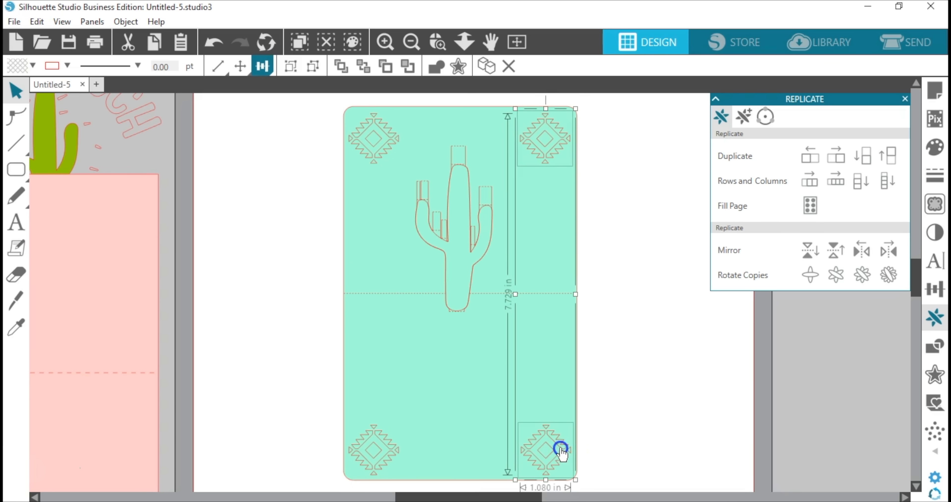
click(262, 66)
click(309, 110)
click(634, 187)
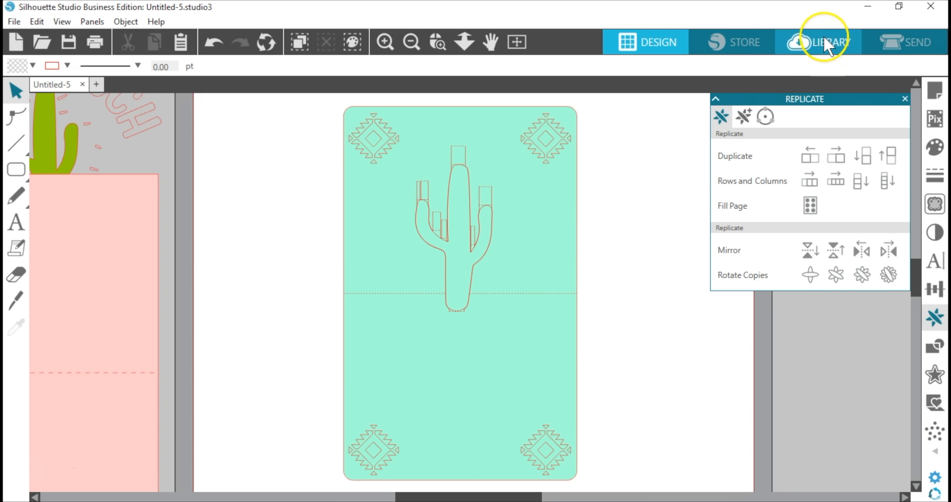
Step: Add the "seeing triangles" border from the library to the design and move it onto the grey area beside the mat
click(816, 41)
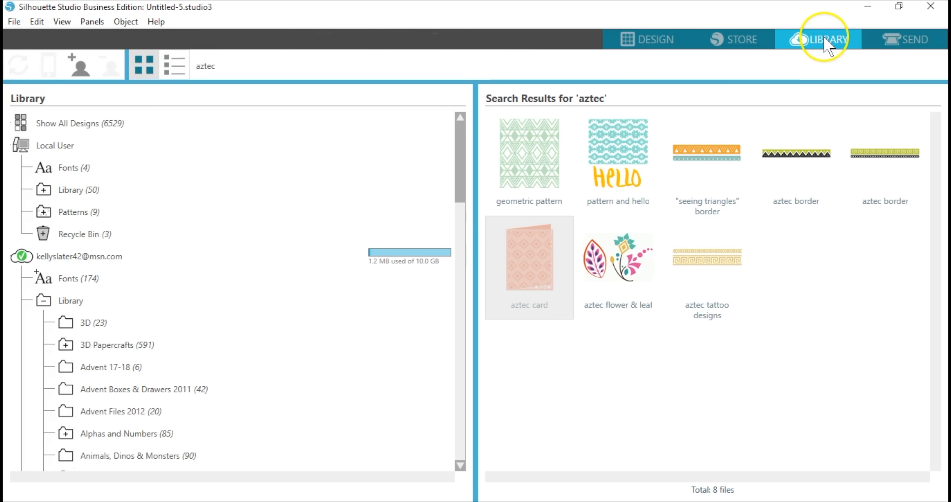
click(713, 201)
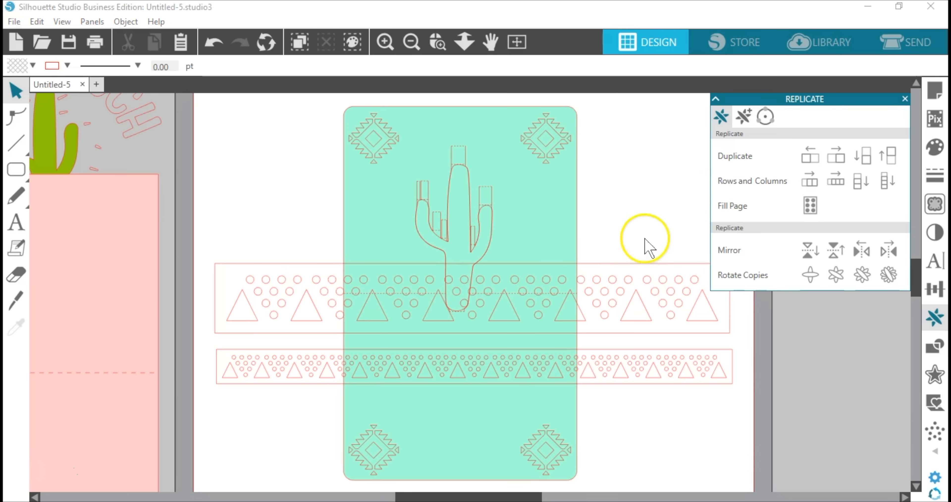
click(517, 42)
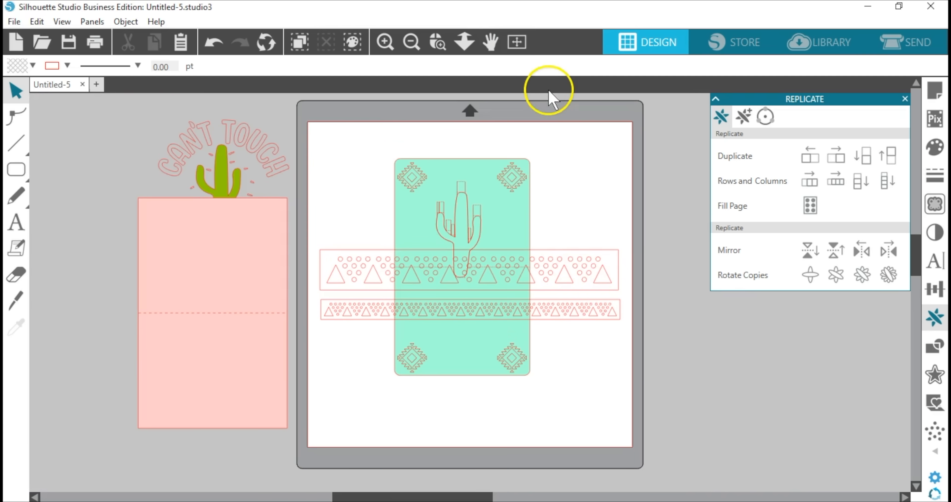
drag(596, 296, 864, 354)
click(834, 360)
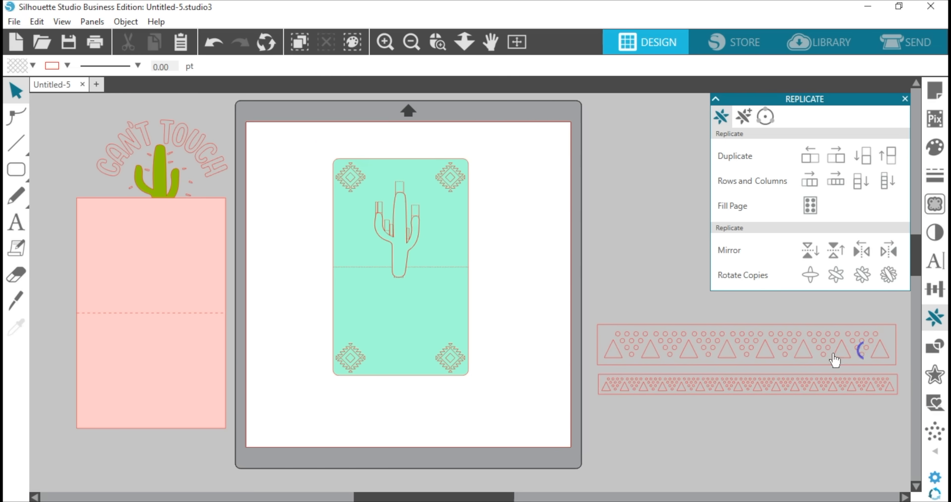
Step: Ungroup the triangle borders, release the narrow border's compound path and move its outer rectangle away from the triangles and dots
click(803, 392)
click(313, 66)
click(865, 404)
drag(866, 392, 860, 396)
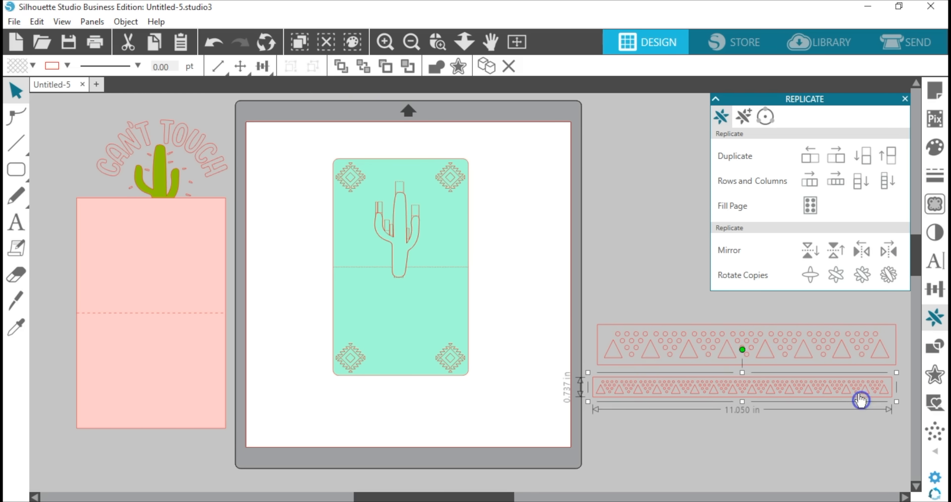
right_click(654, 397)
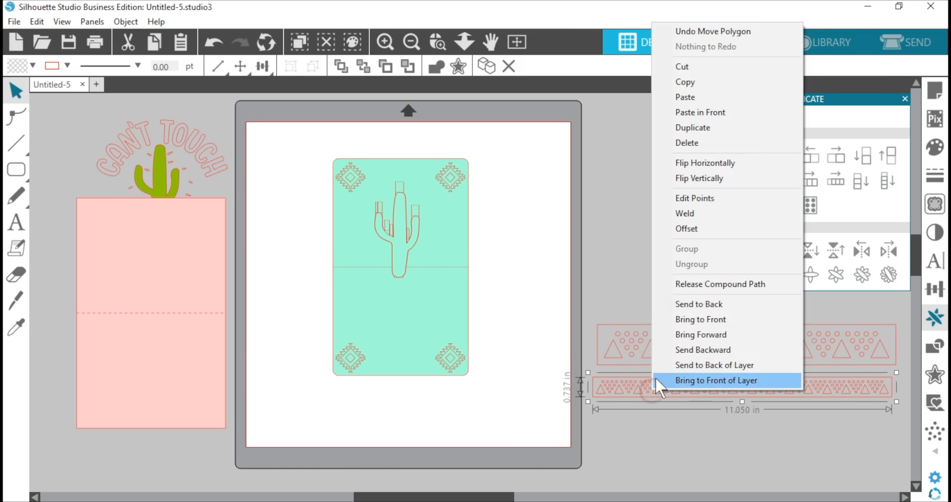
click(676, 287)
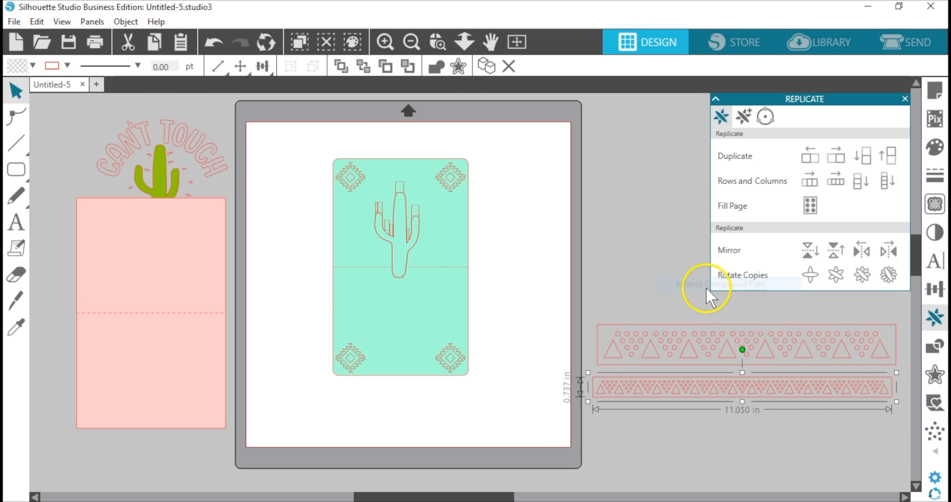
click(671, 424)
drag(666, 399, 664, 343)
click(666, 345)
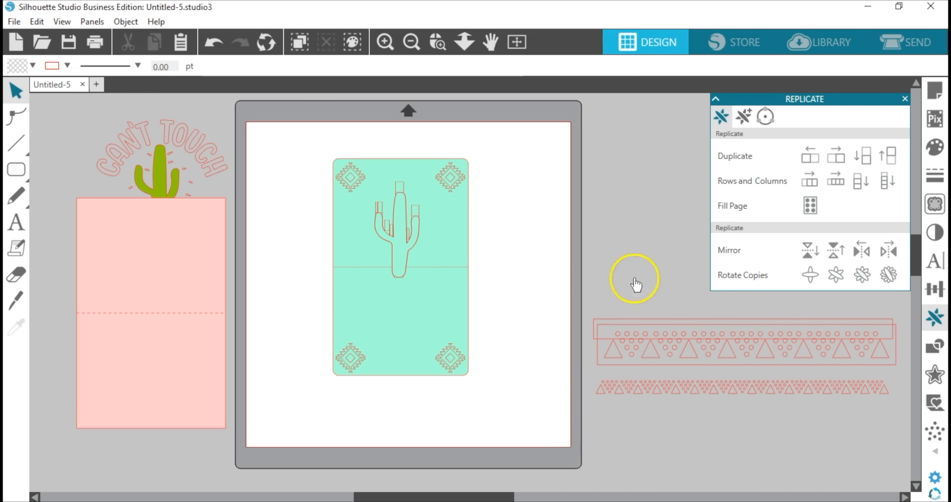
Step: Group the narrow border's first three triangles with the dots between them and move the group onto the mat
click(438, 41)
drag(598, 370, 700, 419)
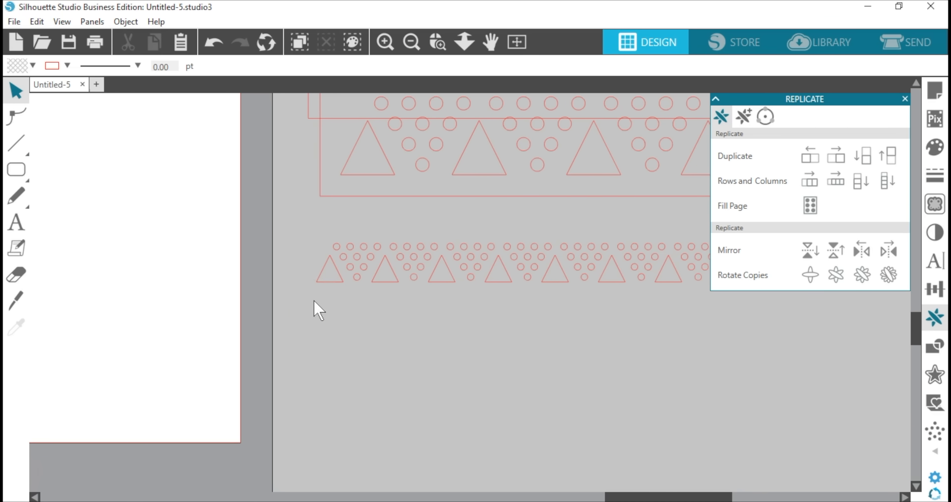
drag(311, 226, 448, 284)
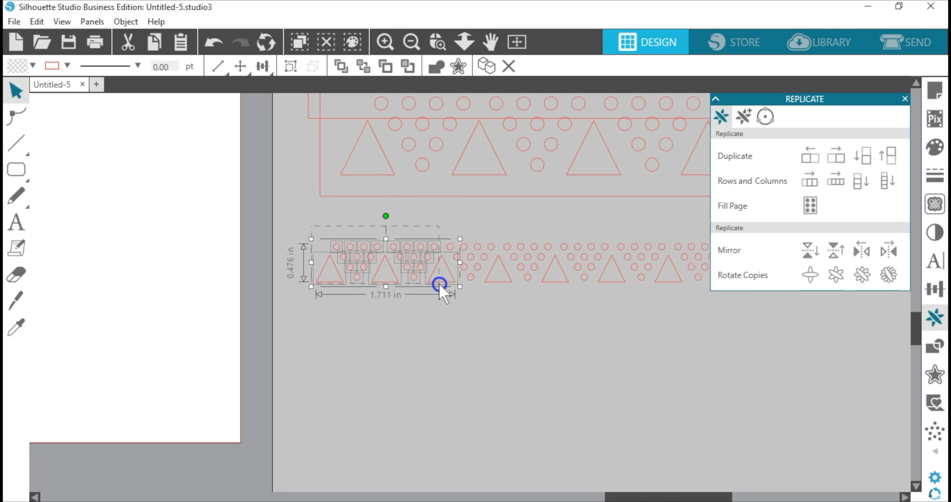
click(290, 67)
drag(440, 276, 235, 206)
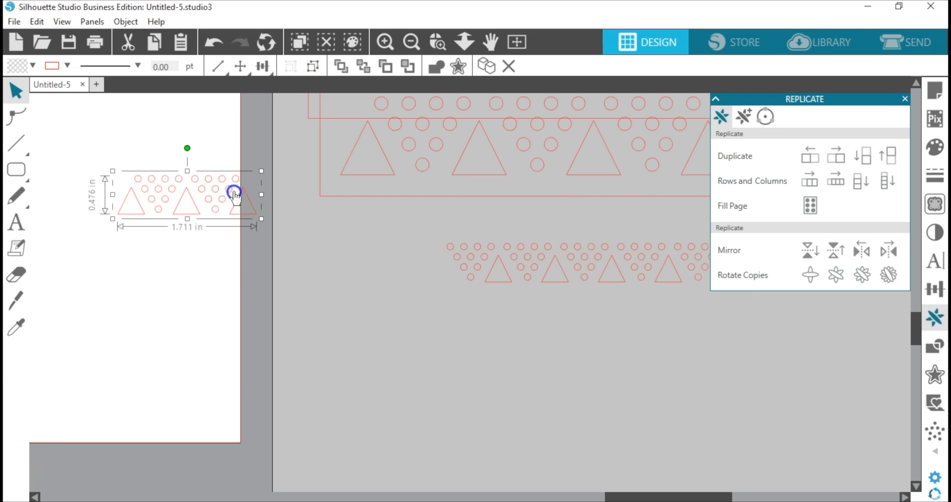
Step: Place the triangle-and-dot group on the mint insert, to the left of the cactus base and just above the fold line
click(517, 42)
drag(601, 387, 412, 263)
click(437, 41)
drag(368, 186, 545, 284)
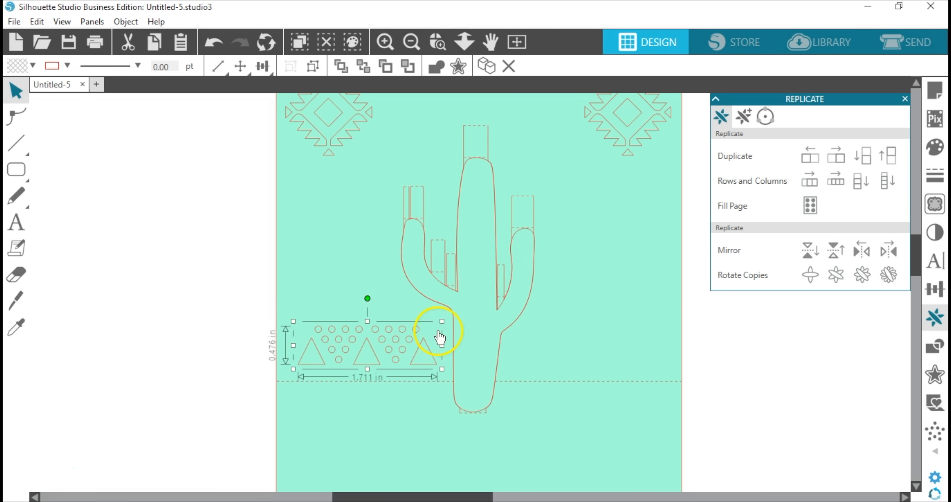
click(410, 340)
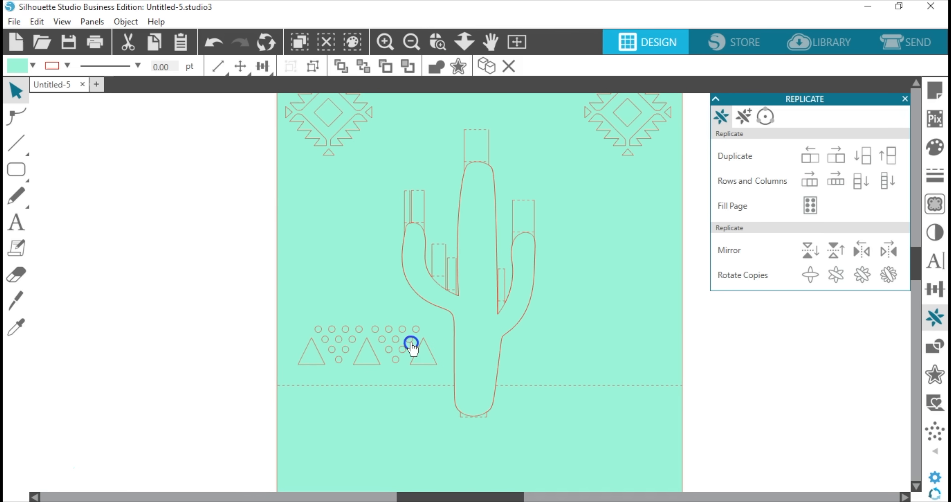
click(214, 42)
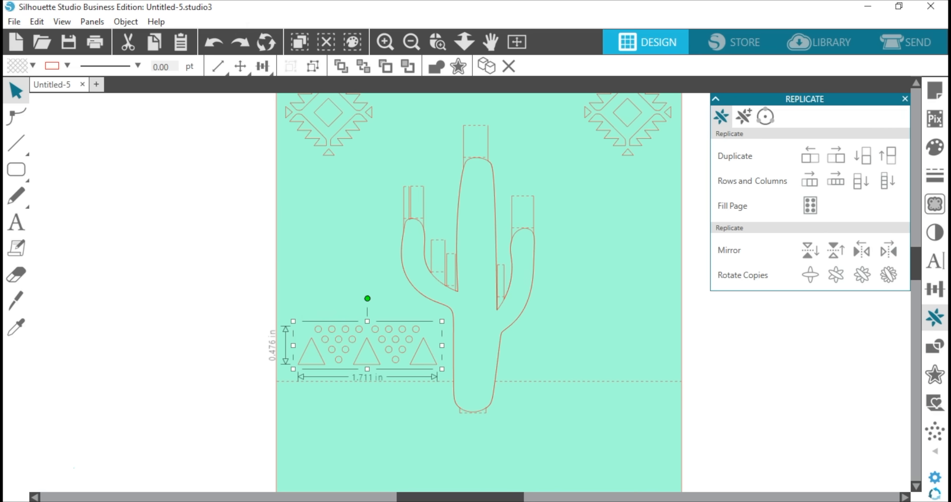
click(320, 330)
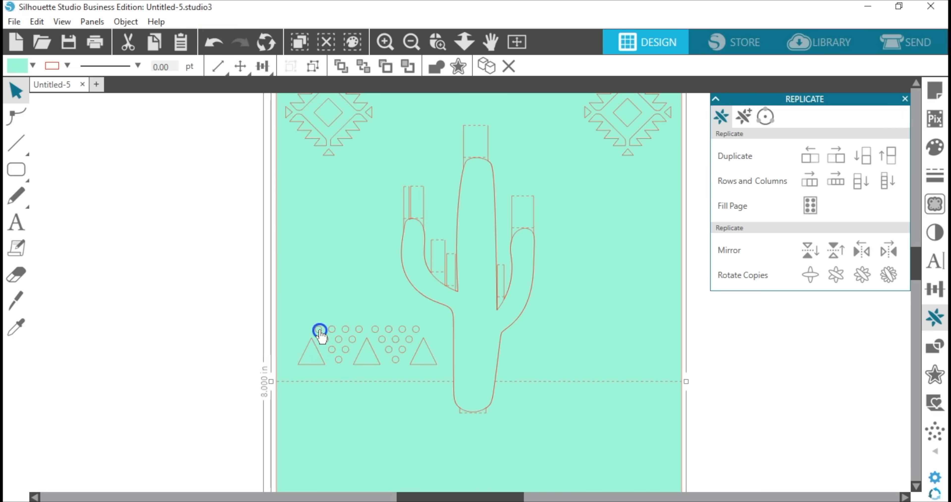
click(321, 332)
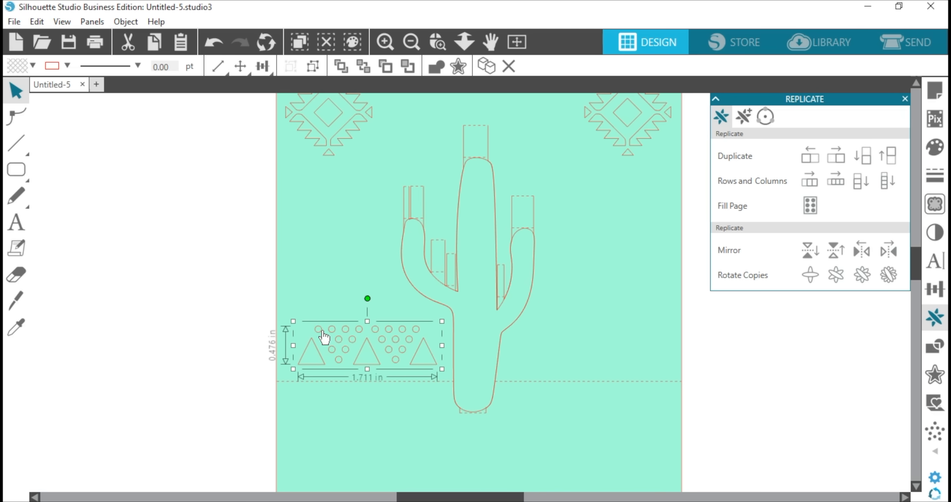
drag(322, 331, 320, 337)
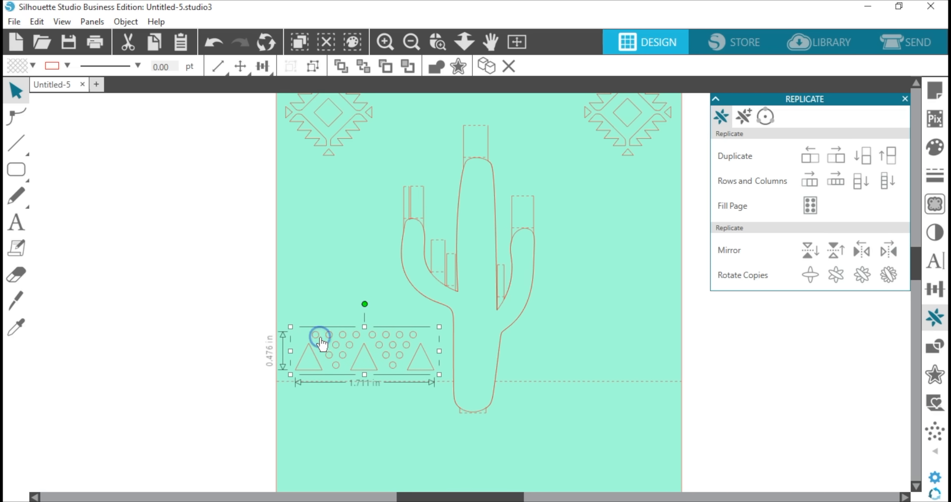
Step: Duplicate the triangle-and-dot group to the right and nudge the copy into the matching position on the cactus's other side
key(i)
key(ctrl+Right)
key(Right)
key(Right)
key(Right)
key(Right)
key(Right)
key(Right)
key(Right)
key(Right)
key(Right)
key(Right)
key(Right)
key(Right)
key(Right)
key(Right)
key(Right)
key(Right)
key(Right)
key(Right)
key(Right)
key(Right)
key(Right)
key(Right)
key(Right)
key(Right)
key(Right)
key(Right)
key(Right)
key(Right)
key(Right)
key(Right)
key(Right)
key(Right)
key(Right)
key(Right)
key(Right)
key(Right)
key(Right)
key(Right)
key(Right)
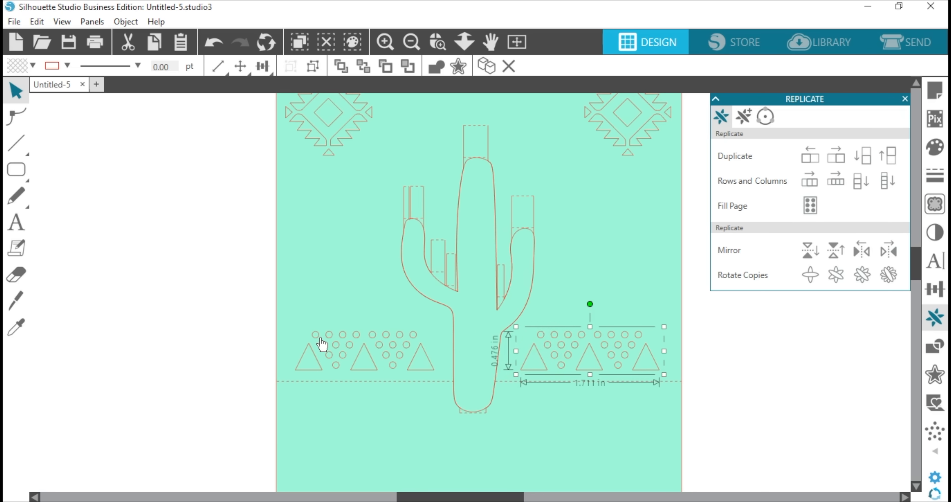
key(Right)
key(Right)
key(Right)
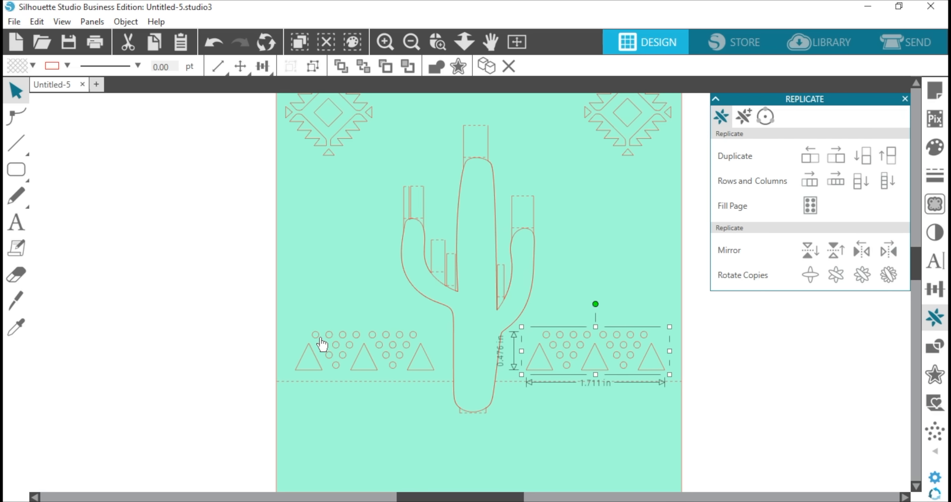
key(Left)
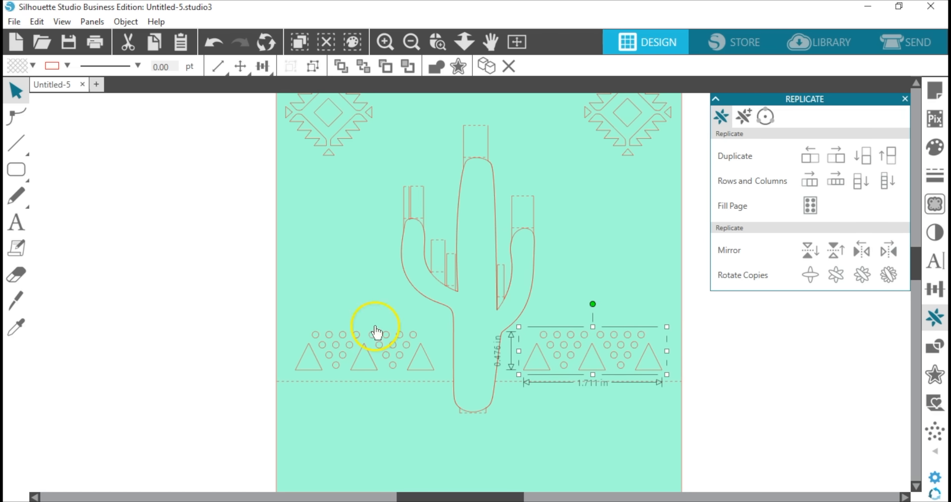
click(843, 401)
click(832, 384)
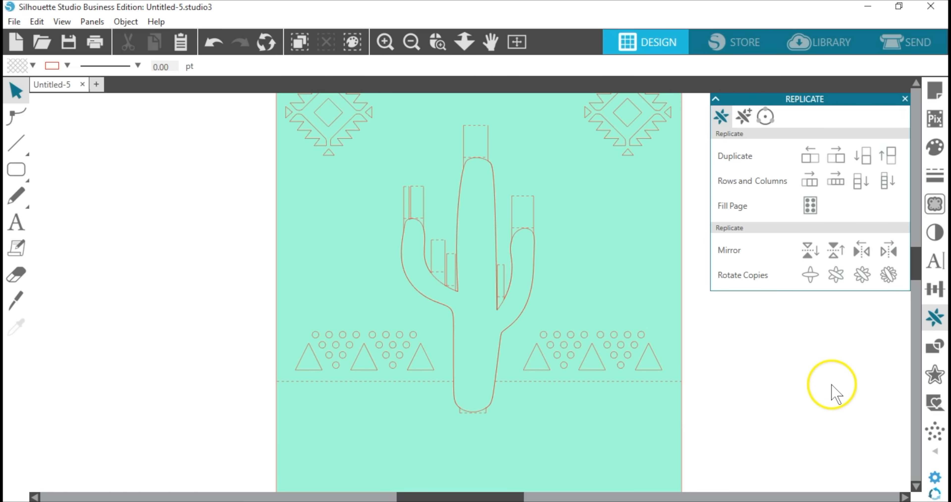
Step: Group the mint insert with its cactus, corner motifs and triangle borders
click(516, 42)
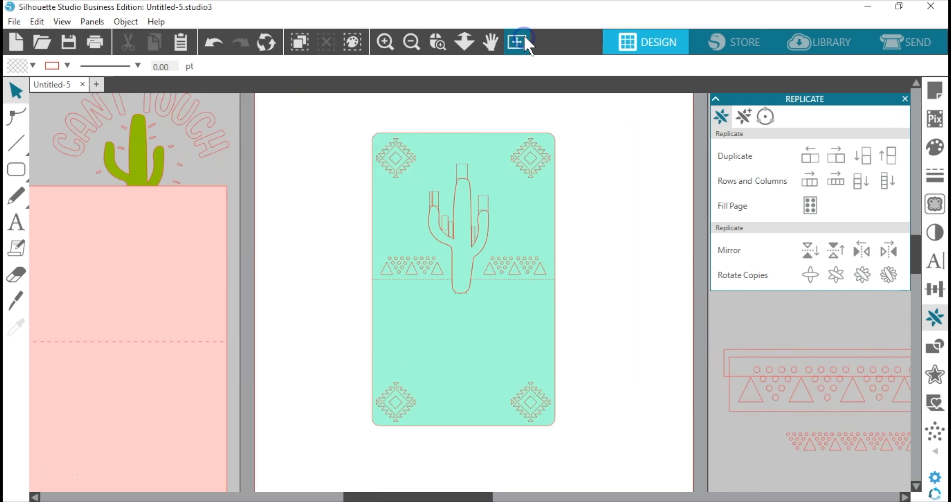
drag(377, 140, 566, 396)
click(289, 66)
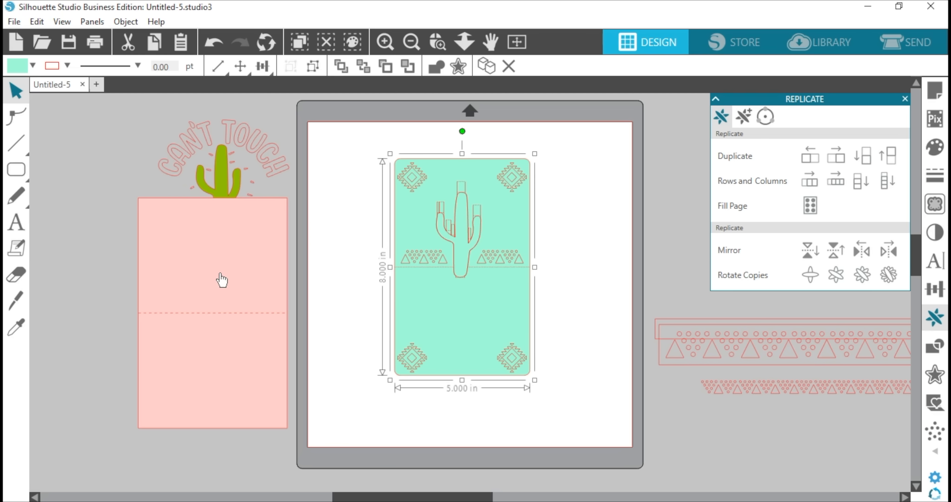
Step: Move the pink card base off the lettering and group the words "CAN'T TOUCH" and "THIS"
drag(251, 286, 150, 356)
click(173, 170)
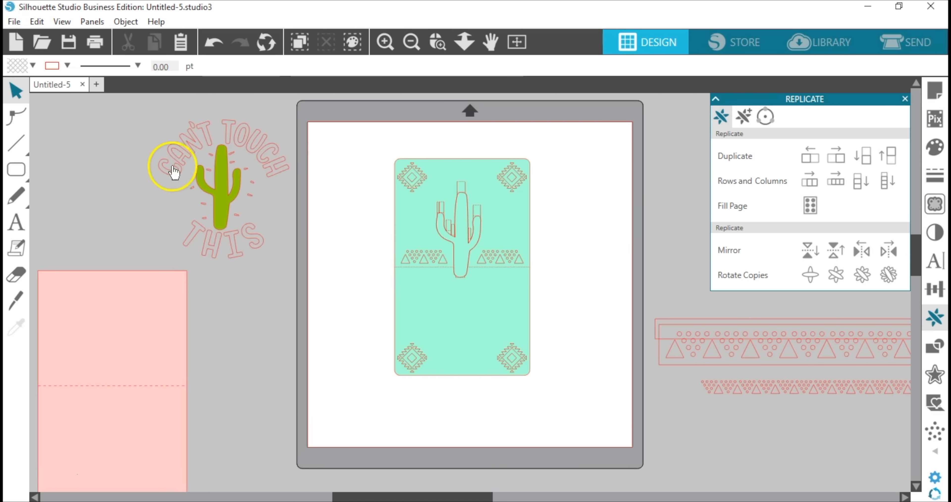
click(176, 156)
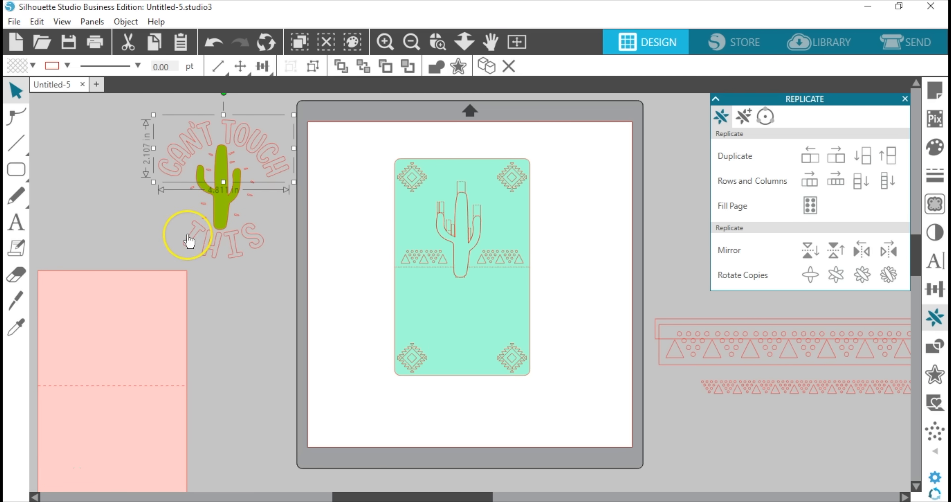
shift+click(189, 242)
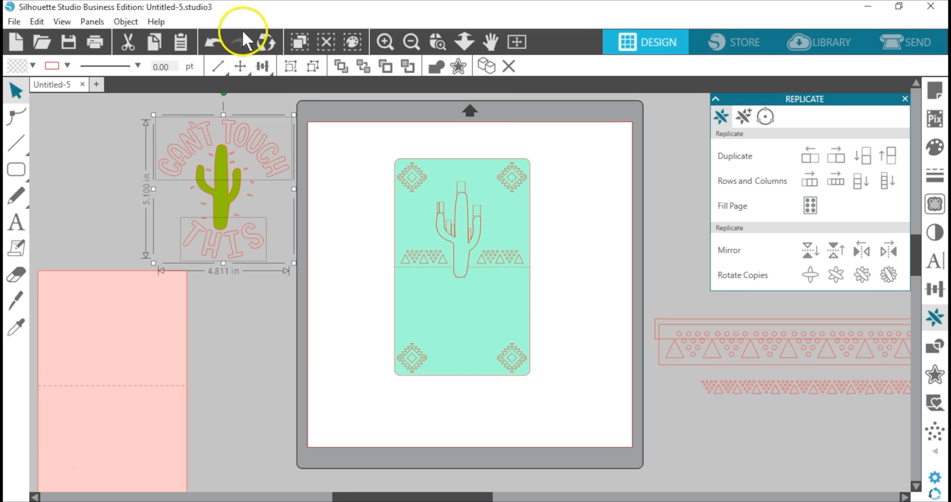
click(292, 67)
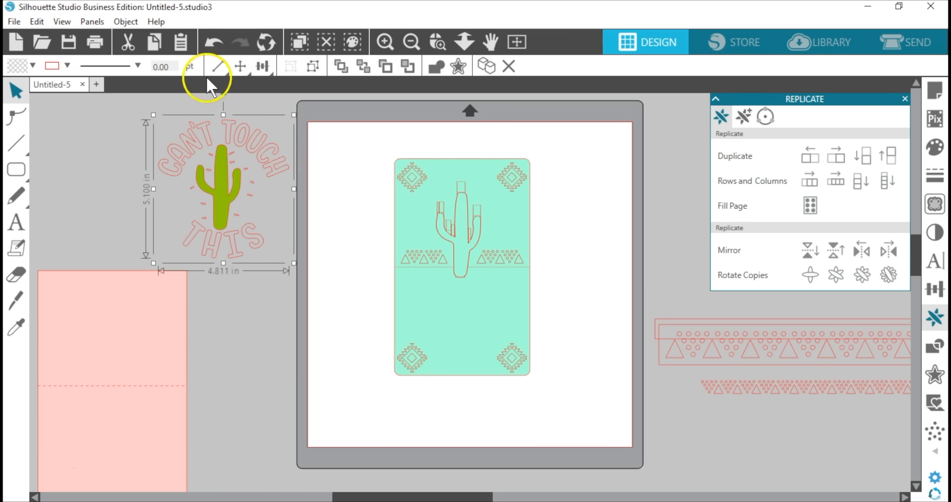
Step: Scale the "CAN'T TOUCH THIS" lettering to about 3.1 by 3.3 in and place it in front on the mint insert's lower half
drag(154, 115, 189, 164)
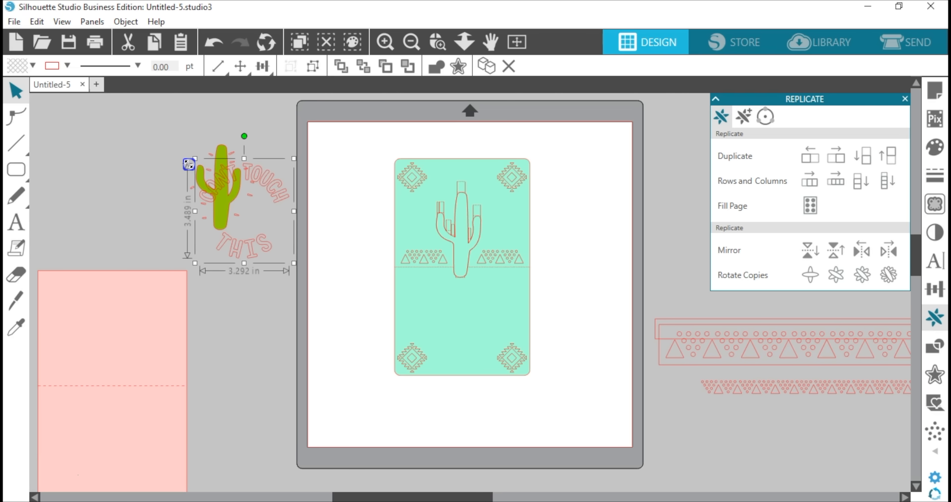
drag(189, 165, 193, 172)
drag(283, 201, 443, 310)
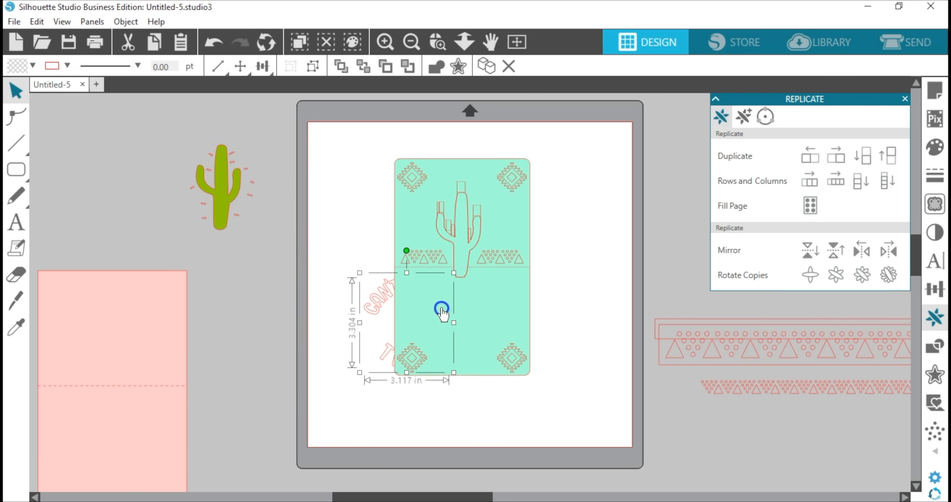
click(340, 67)
drag(374, 306, 428, 310)
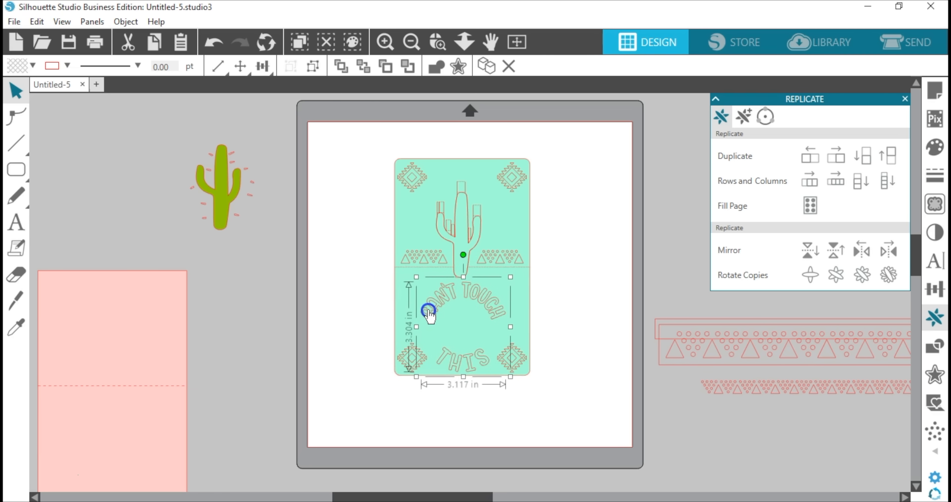
Step: Move the mint insert off the page onto the pink card base, and place the "CAN'T TOUCH THIS" lettering off the page too
click(438, 42)
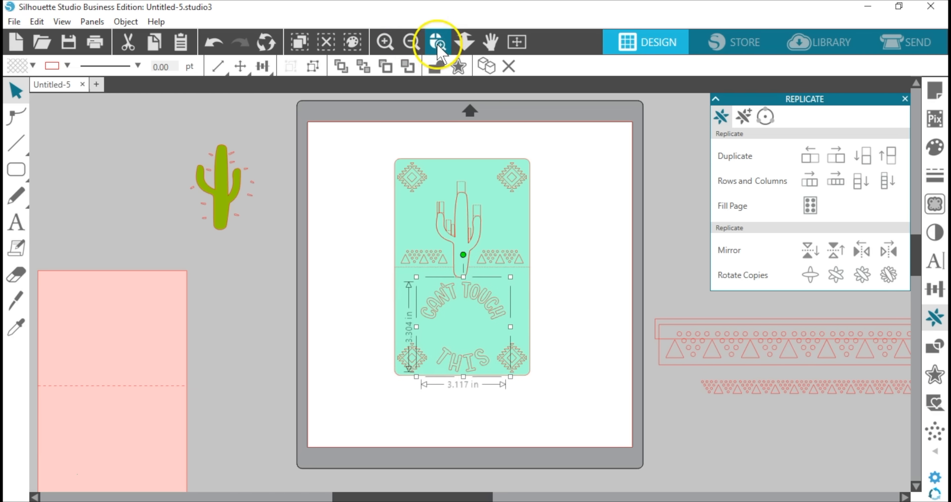
drag(565, 401, 566, 402)
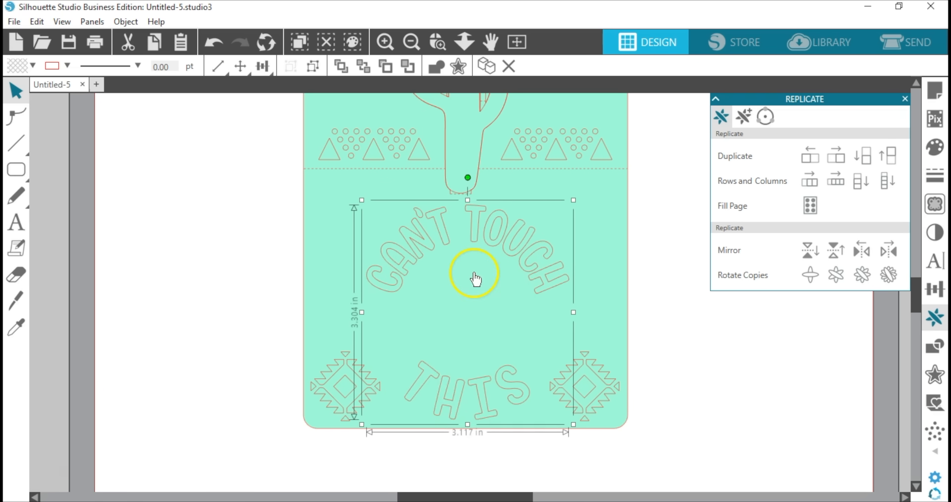
key(ctrl+a)
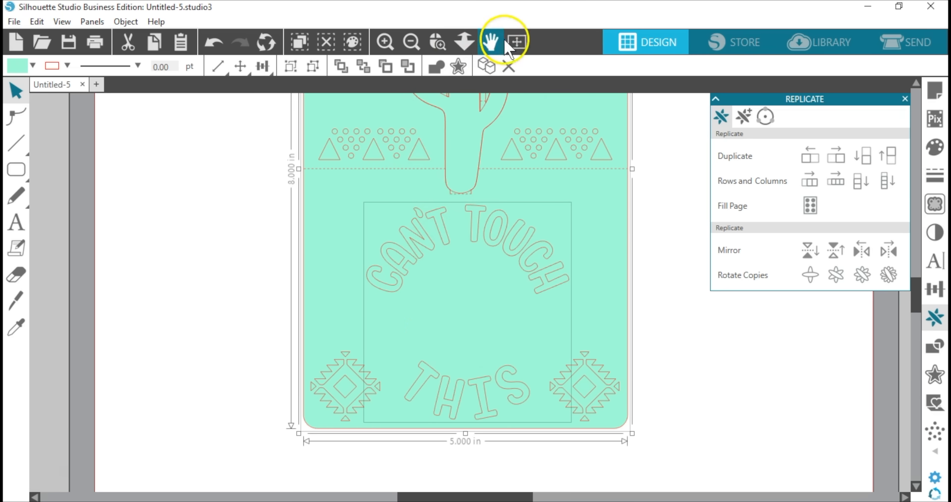
click(517, 42)
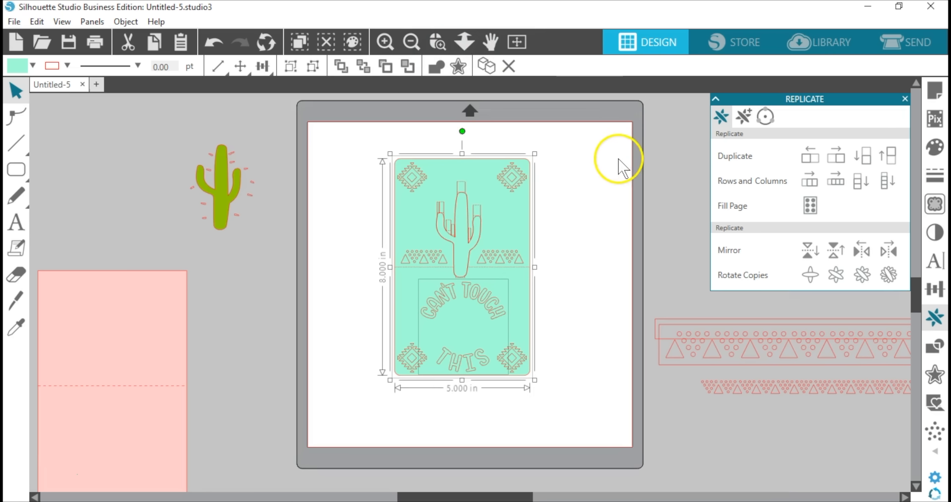
click(596, 165)
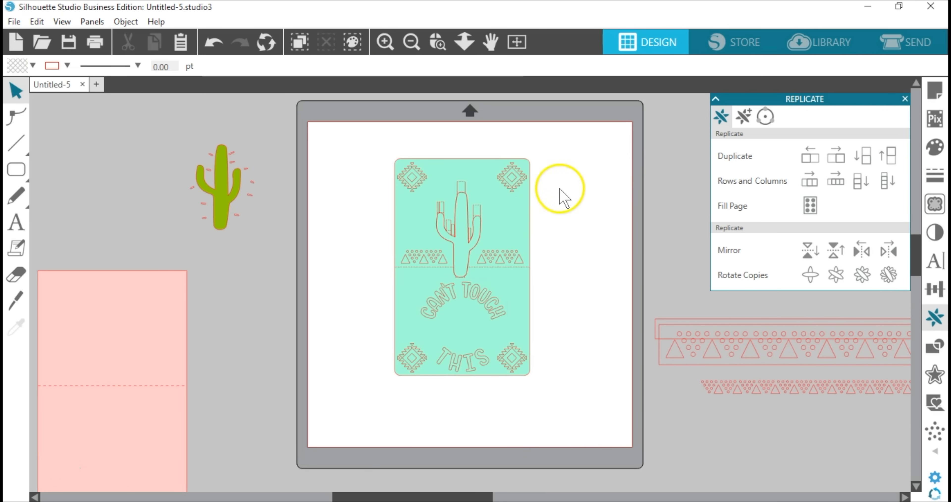
drag(517, 205, 277, 300)
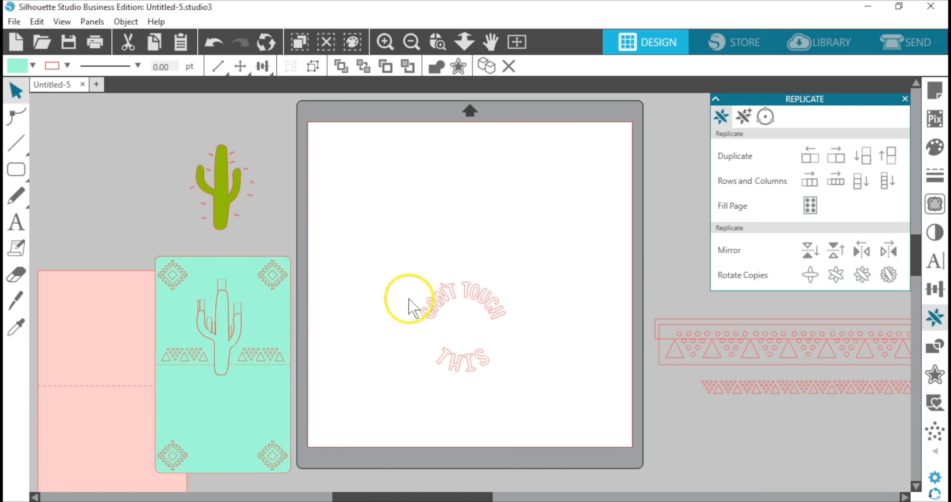
click(438, 302)
drag(440, 305, 111, 154)
Step: Bring the pink card base and the lettering onto the page one at a time, moving each back off beside the mint insert
drag(74, 282, 366, 153)
click(317, 181)
drag(385, 284, 146, 371)
mouse_move(217, 397)
mouse_down()
mouse_move(373, 302)
mouse_move(382, 272)
mouse_move(226, 382)
mouse_up()
drag(159, 157, 390, 166)
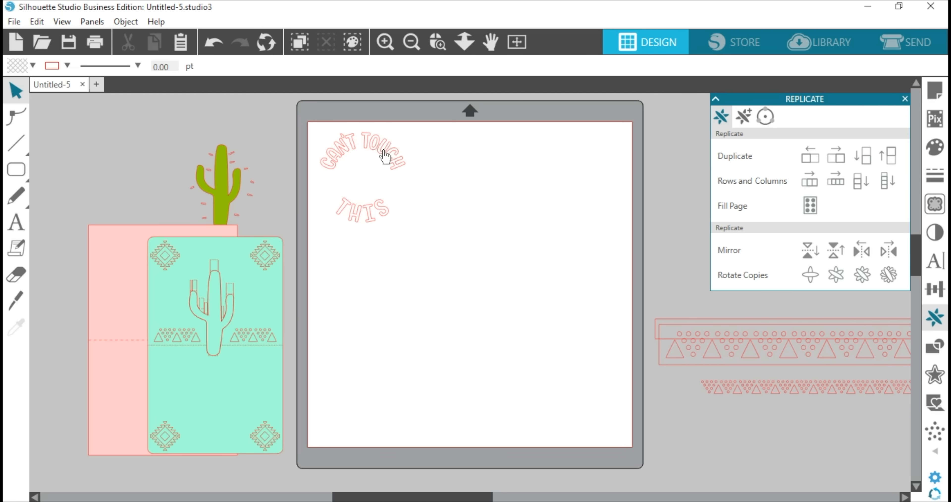
drag(384, 157, 346, 153)
Step: Move the green cactus onto the page, duplicate it, and place both cacti off the page above the mint insert
click(232, 164)
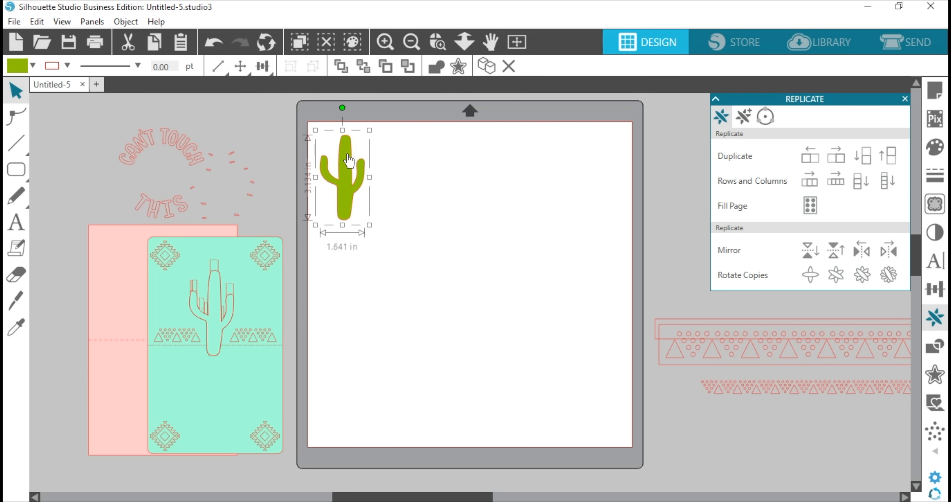
key(ctrl+d)
drag(392, 173, 402, 172)
drag(342, 177, 266, 147)
drag(384, 166, 225, 153)
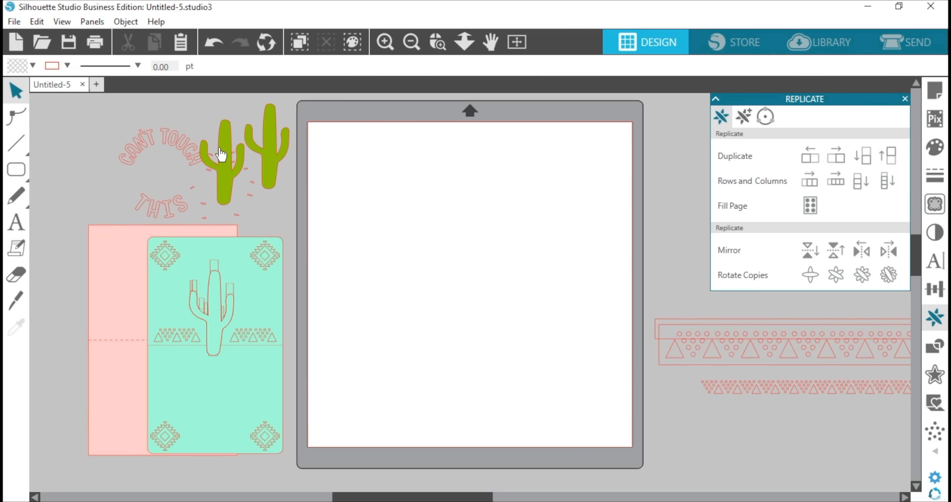
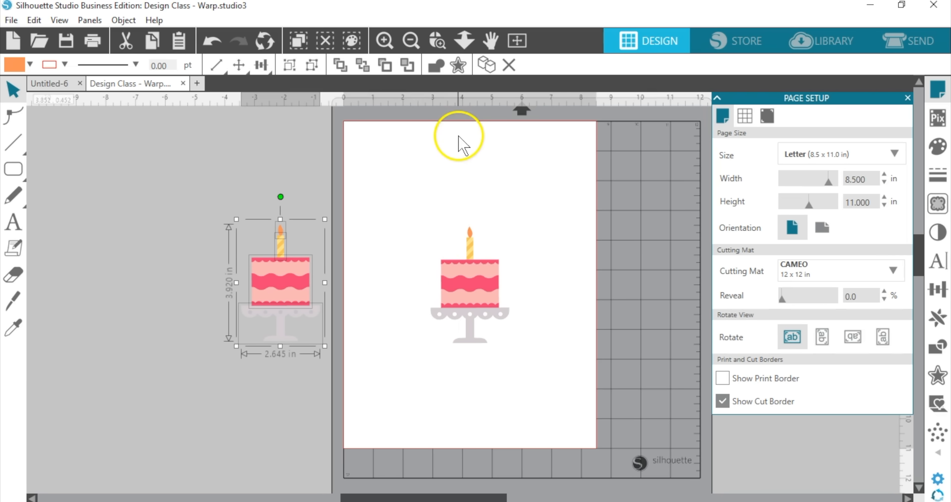
Step: Apply a warp grid to the yellow striped candle on the cake placed on the page
click(437, 41)
drag(428, 220, 528, 348)
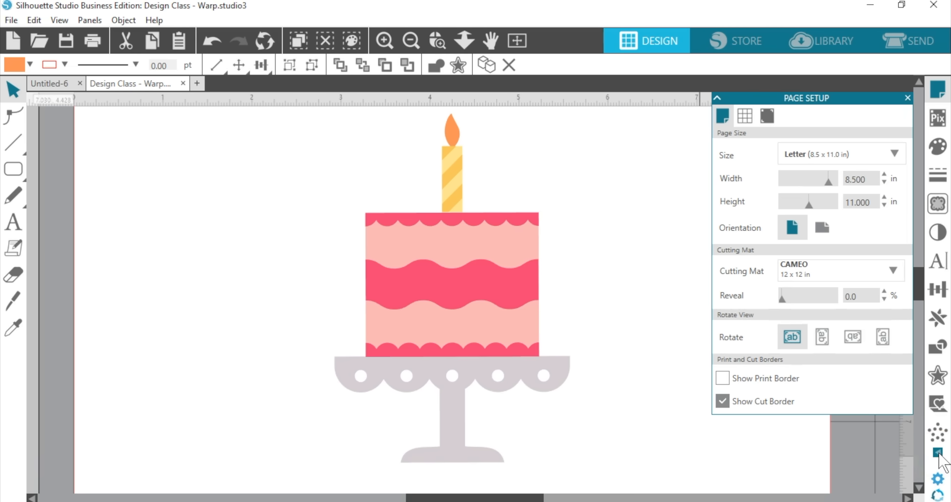
mouse_move(938, 454)
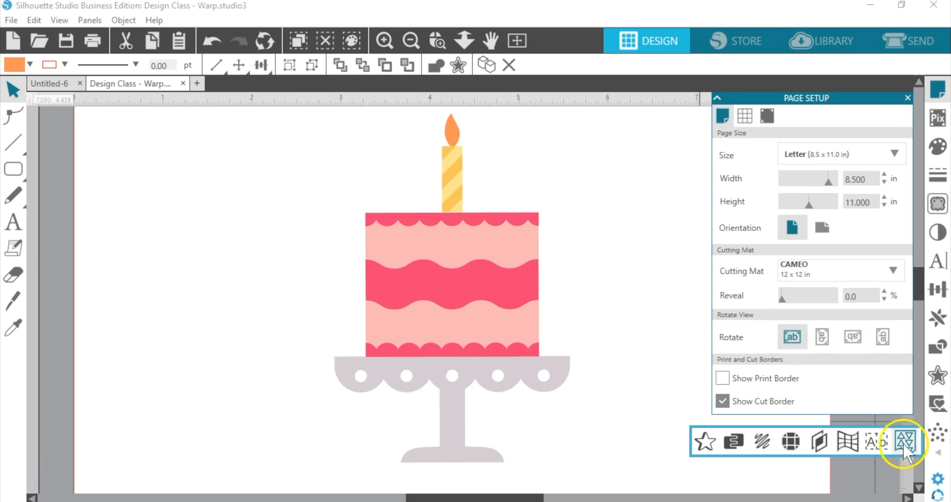
click(848, 448)
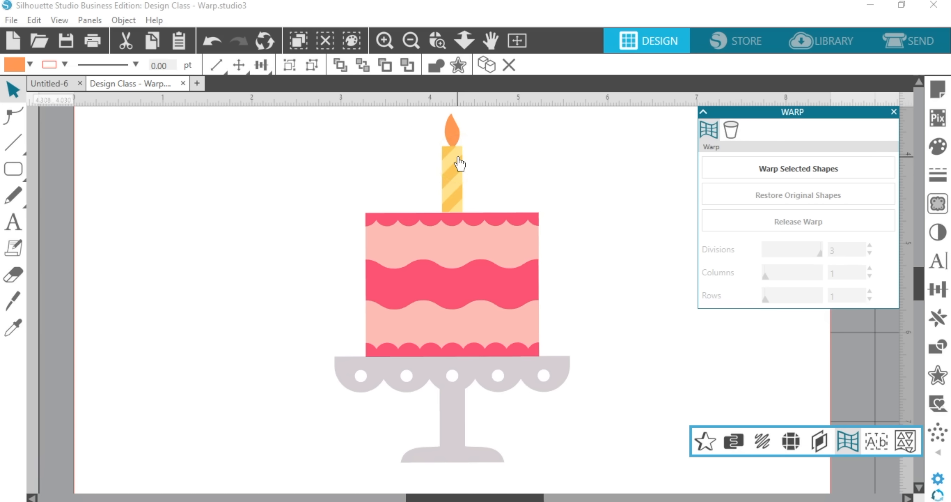
click(456, 179)
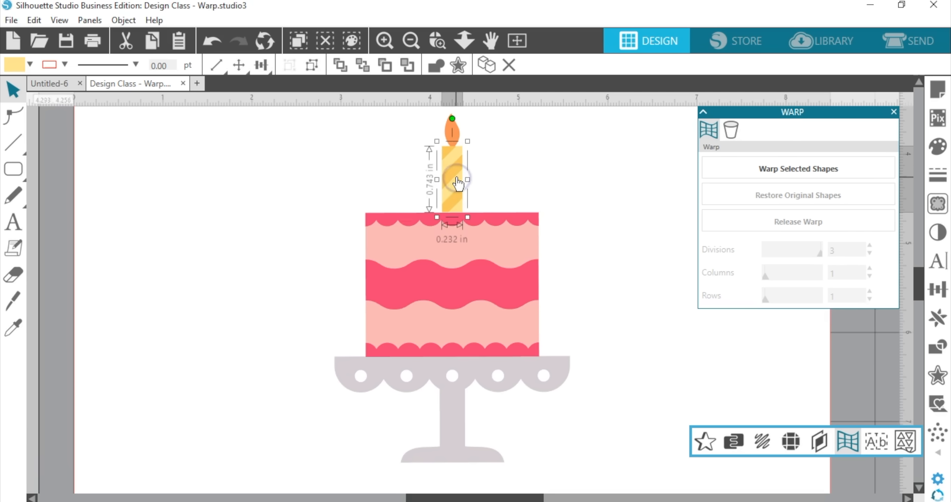
click(820, 169)
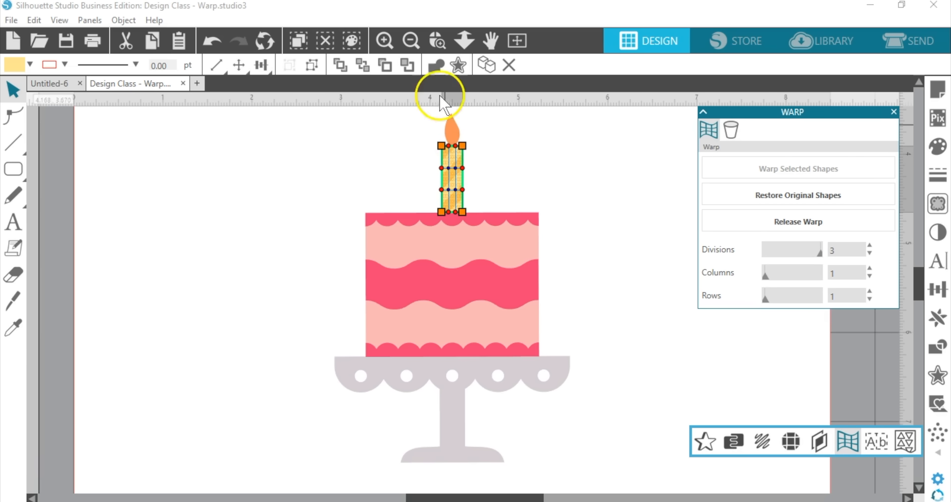
Step: Warp the candle by pulling both sides inward at mid-height and raising its top-left corner slightly
click(464, 40)
drag(506, 134, 515, 234)
scroll(524, 236, up, 4)
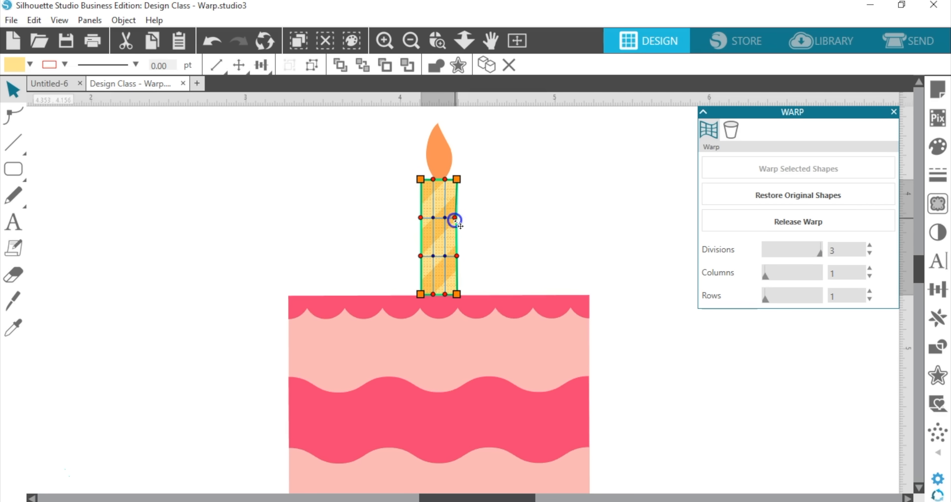
click(458, 257)
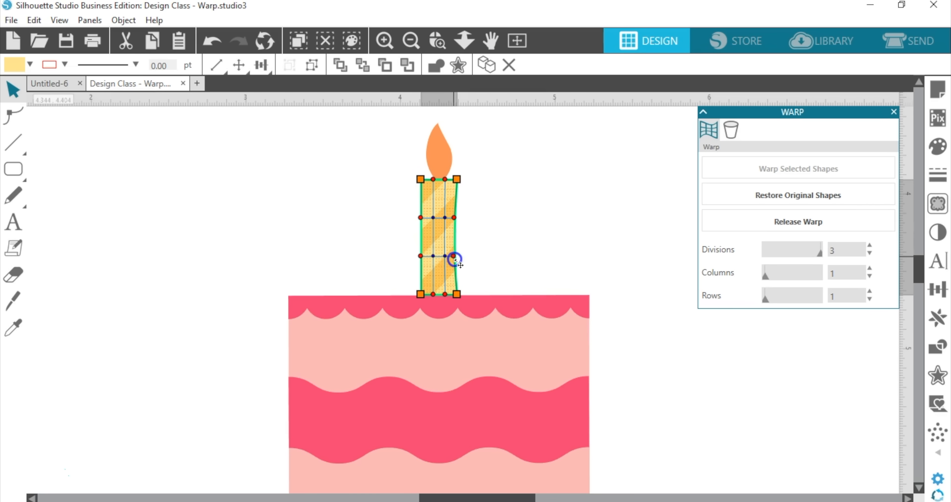
drag(422, 218, 430, 219)
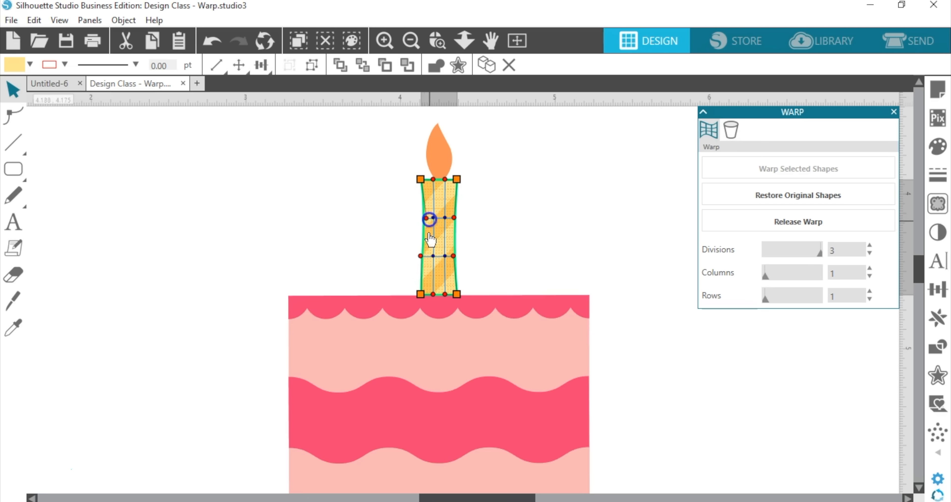
drag(421, 256, 427, 258)
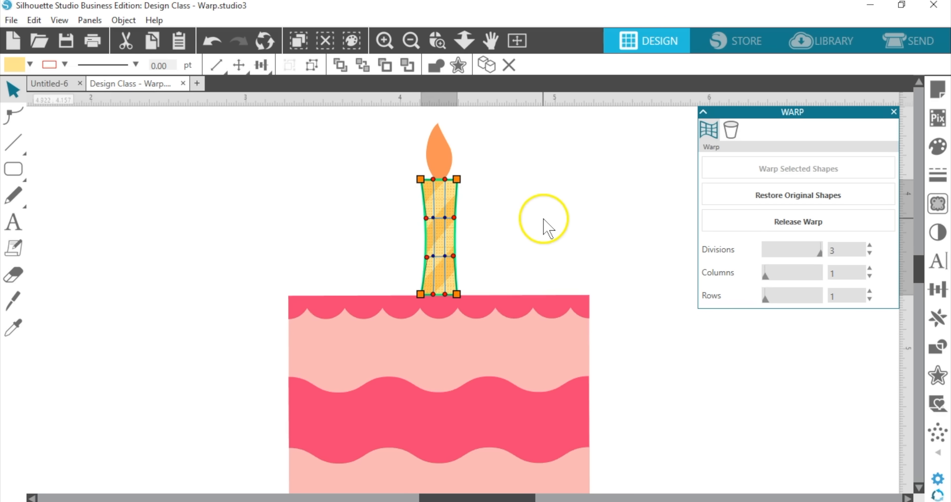
drag(421, 179, 420, 171)
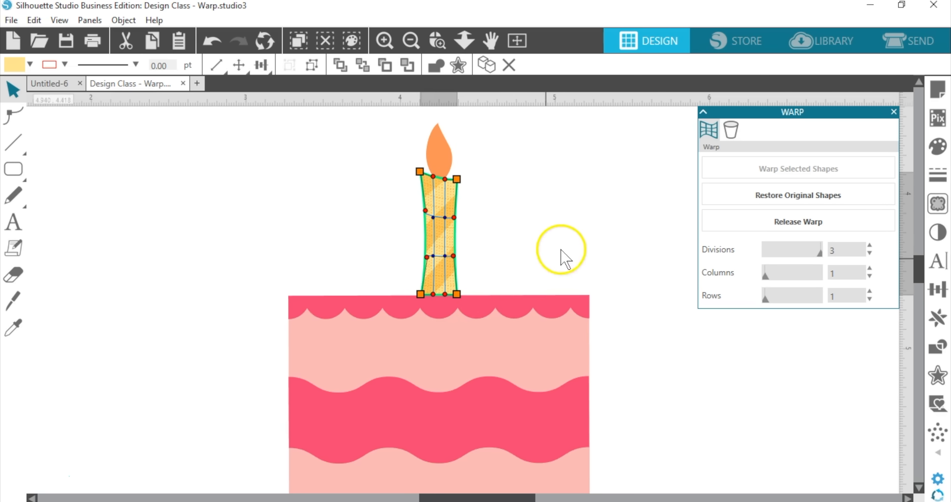
Step: Warp the pink cake body by flaring both top corners outward and bulging its lower side handles outward
scroll(598, 259, down, 3)
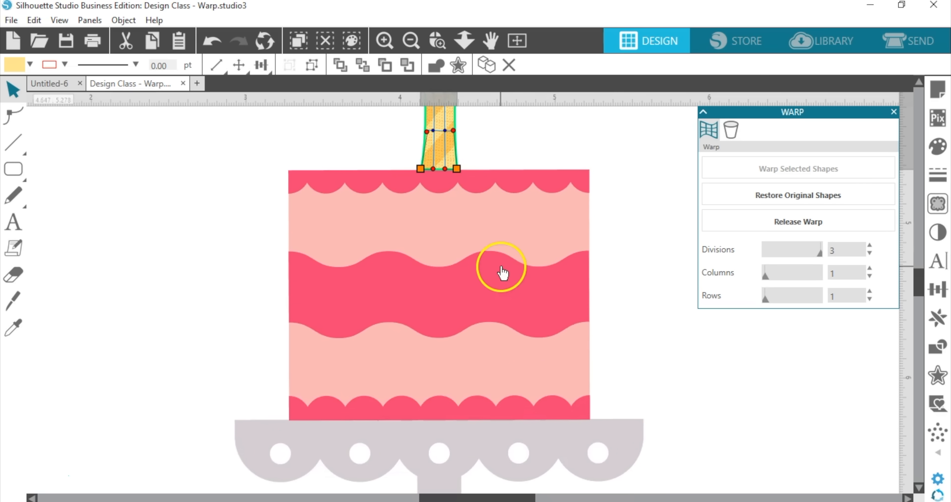
click(503, 272)
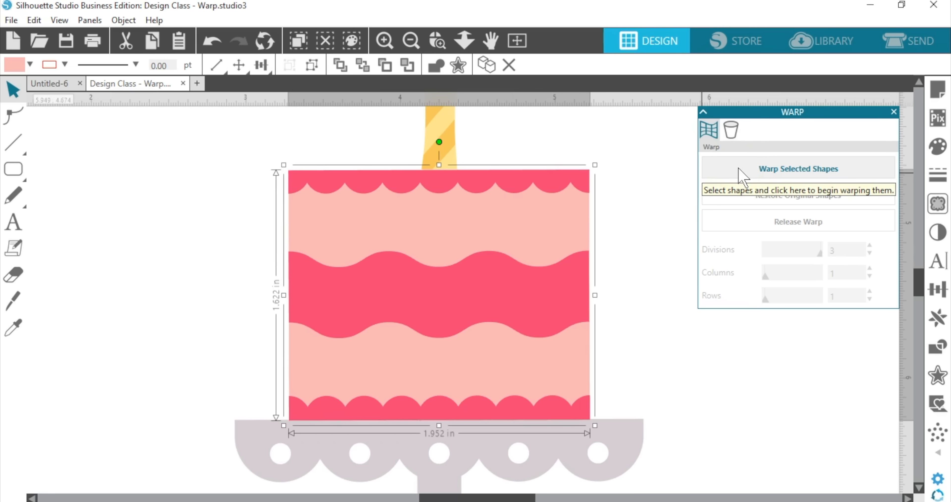
click(743, 177)
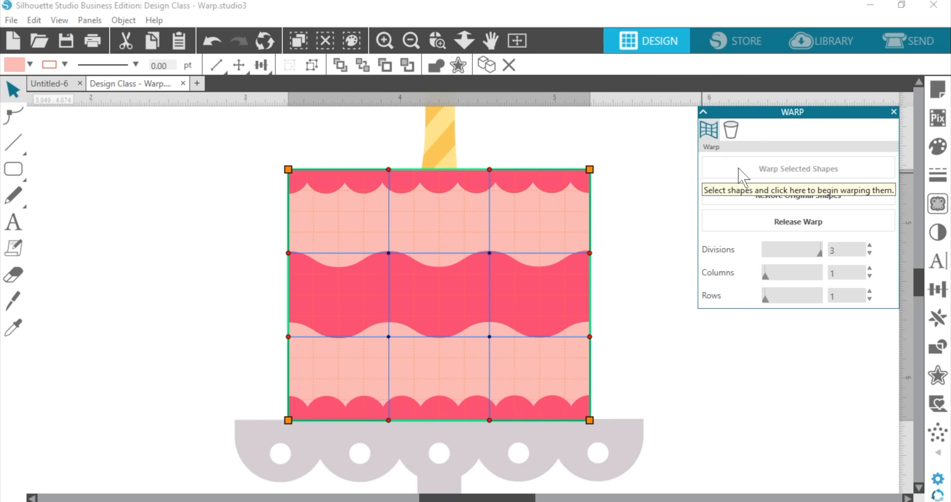
drag(591, 171, 616, 173)
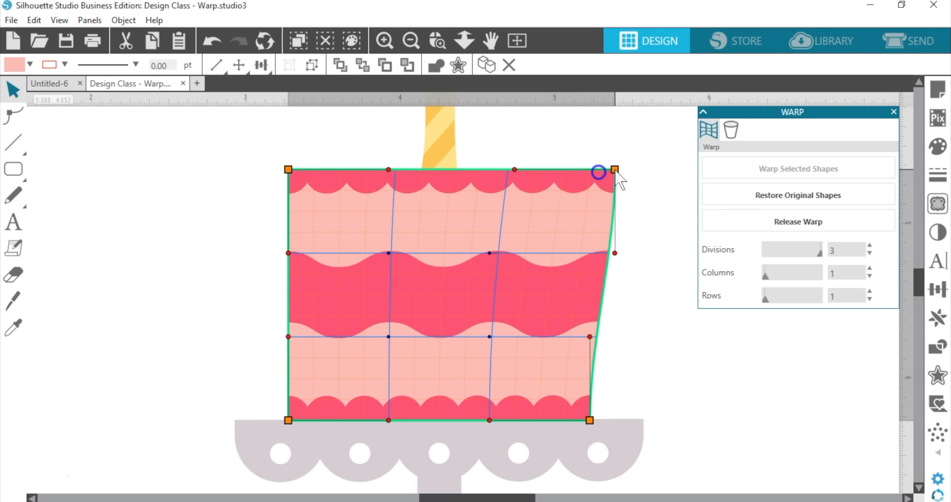
drag(288, 169, 271, 168)
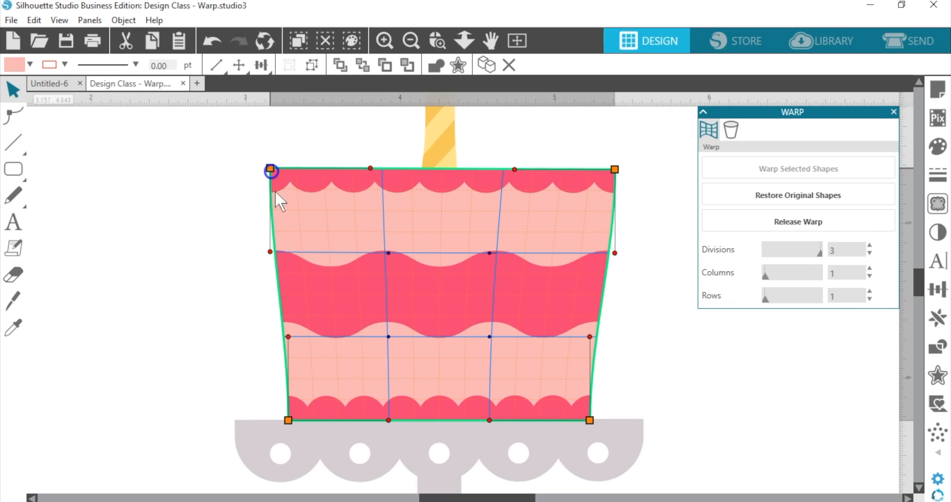
drag(288, 337, 269, 337)
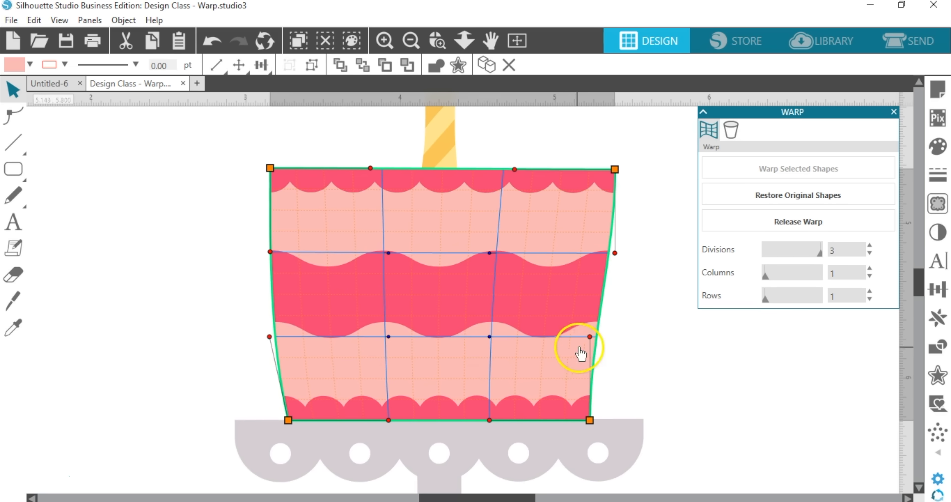
drag(590, 336, 606, 337)
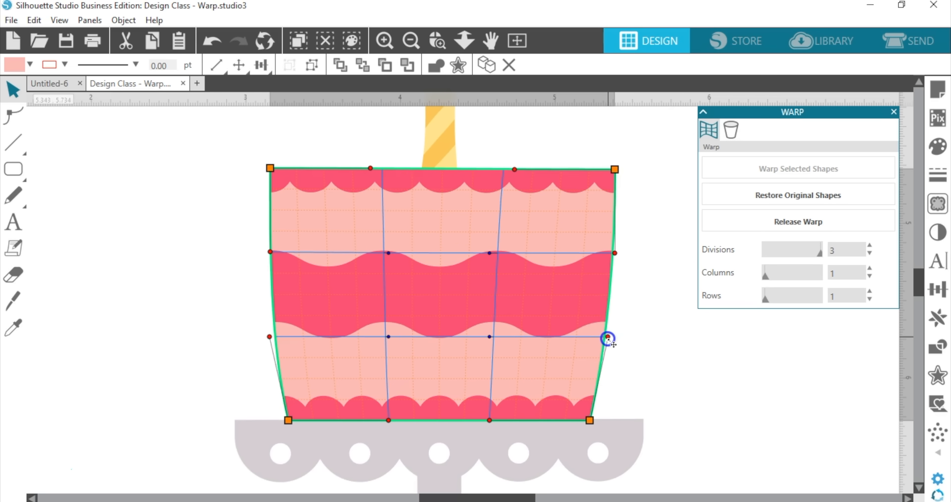
Step: Spread the cake's top corners slightly wider and bow its top edge gently upward
drag(616, 171, 622, 168)
drag(265, 169, 265, 172)
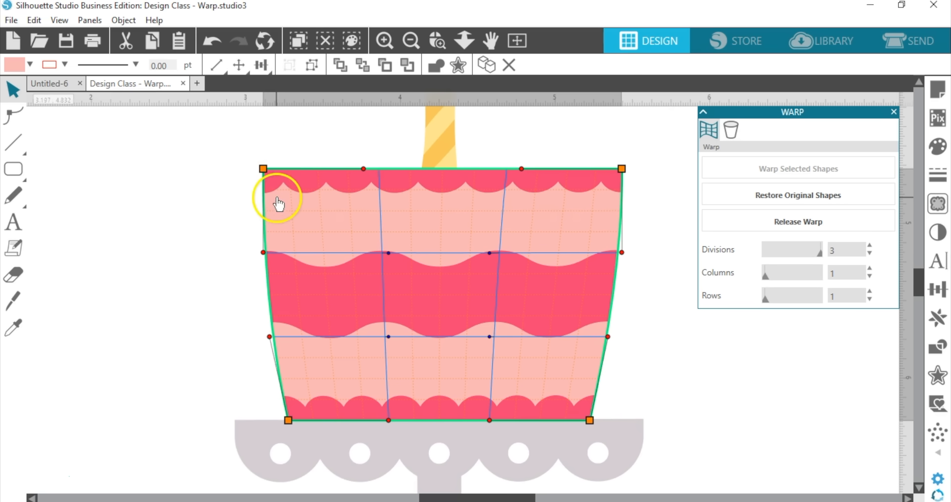
drag(364, 170, 362, 166)
click(522, 169)
drag(523, 168, 523, 165)
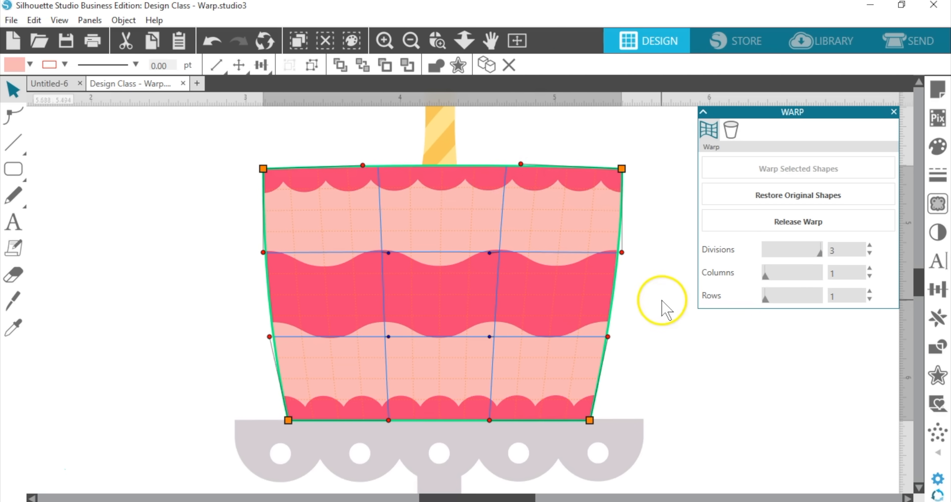
Step: Apply a warp grid with 2 columns to the grey cake stand
scroll(656, 318, down, 2)
scroll(656, 318, down, 2)
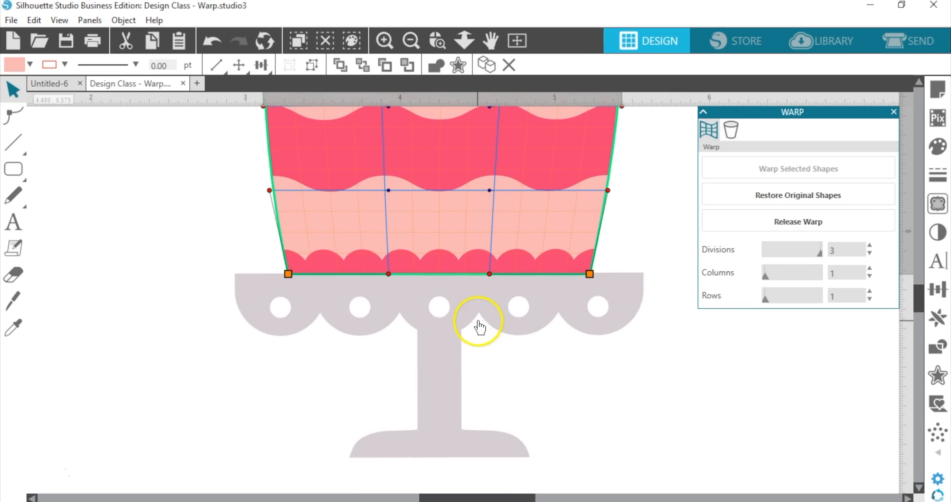
click(475, 316)
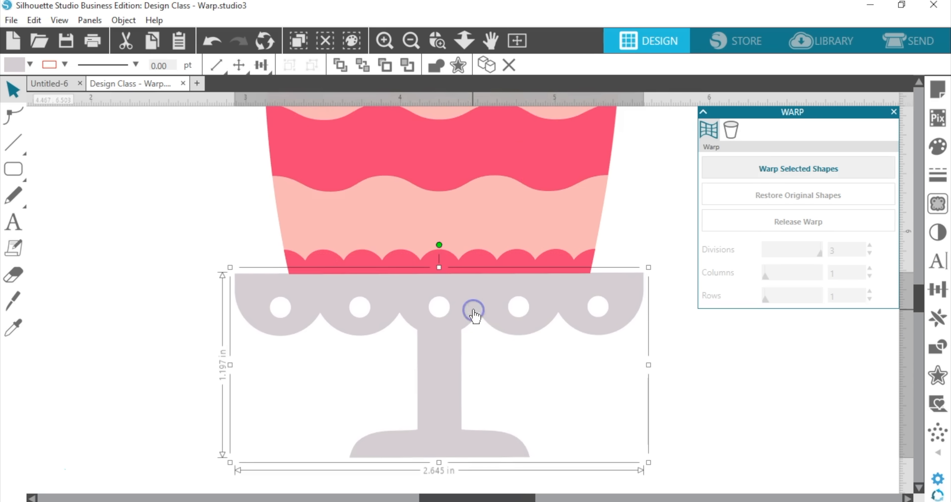
click(729, 165)
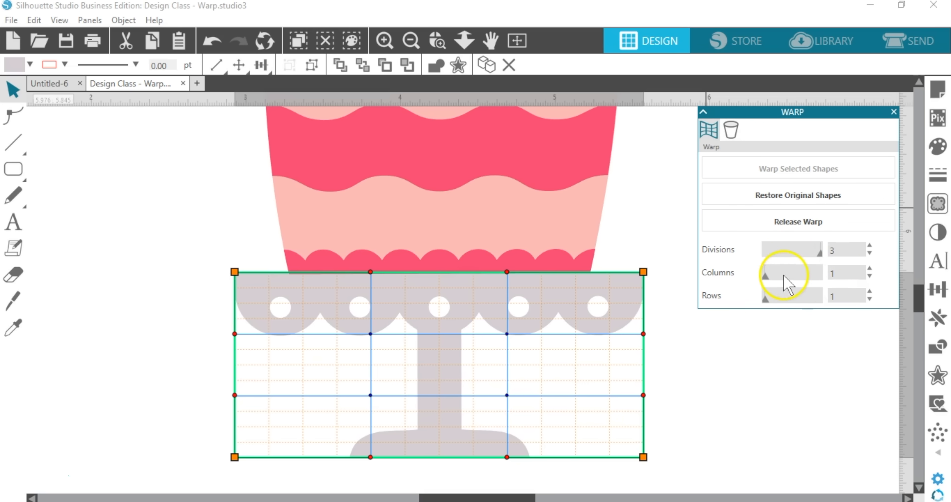
click(870, 268)
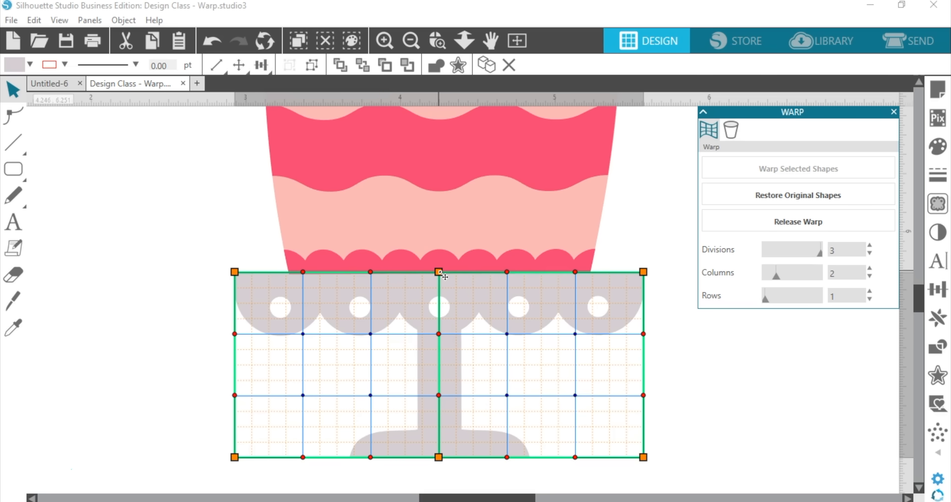
Step: Bend the cake stand's stem into a gentle S-curve and raise the plate's two outer top corners slightly
drag(439, 334, 463, 334)
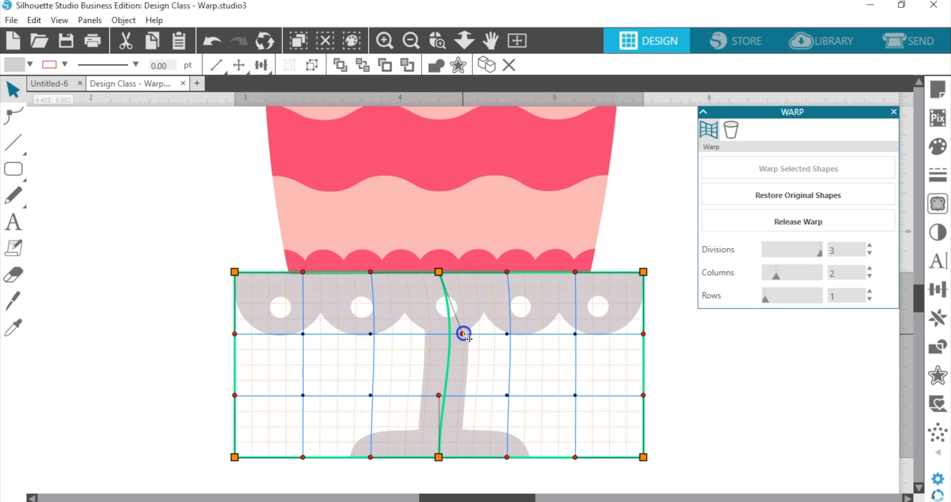
drag(439, 395, 415, 396)
drag(643, 272, 648, 274)
drag(236, 272, 234, 270)
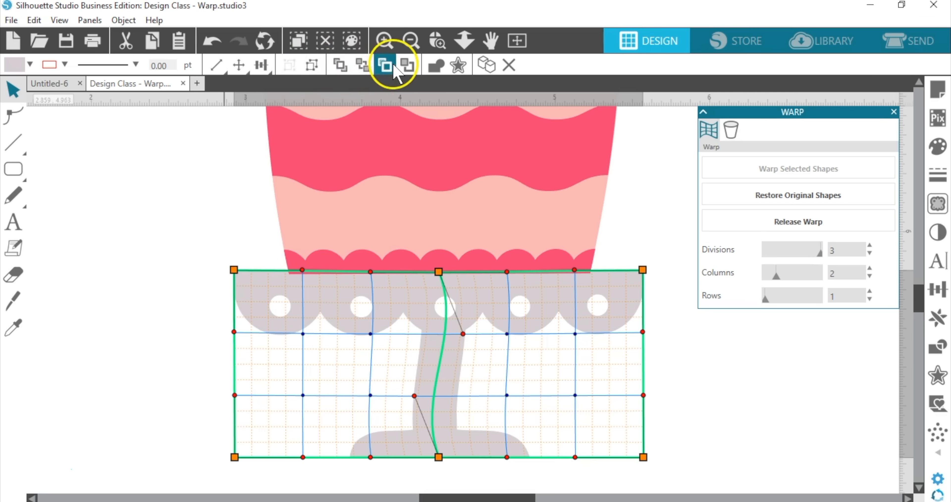
Step: Deselect the cake stand, examine the overall shape of the warped cake, and select the cake body to review its warp grid
scroll(616, 159, up, 1)
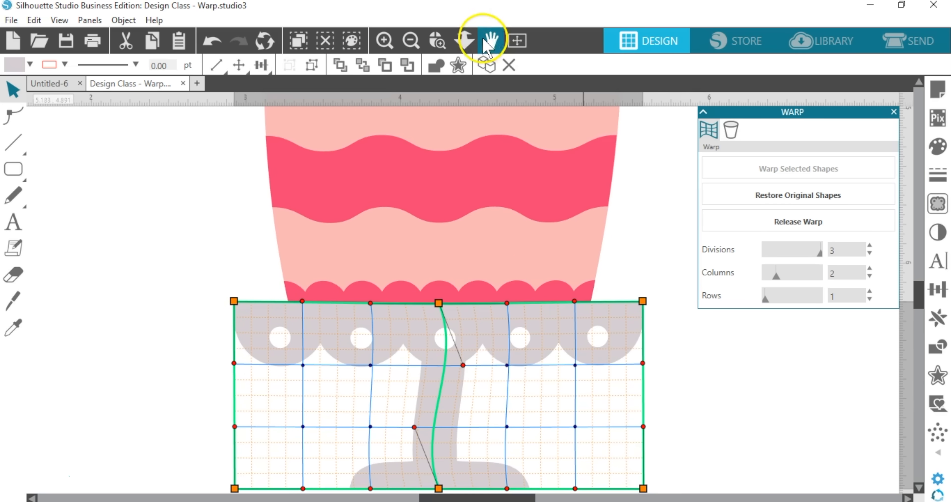
click(462, 43)
drag(616, 231, 637, 197)
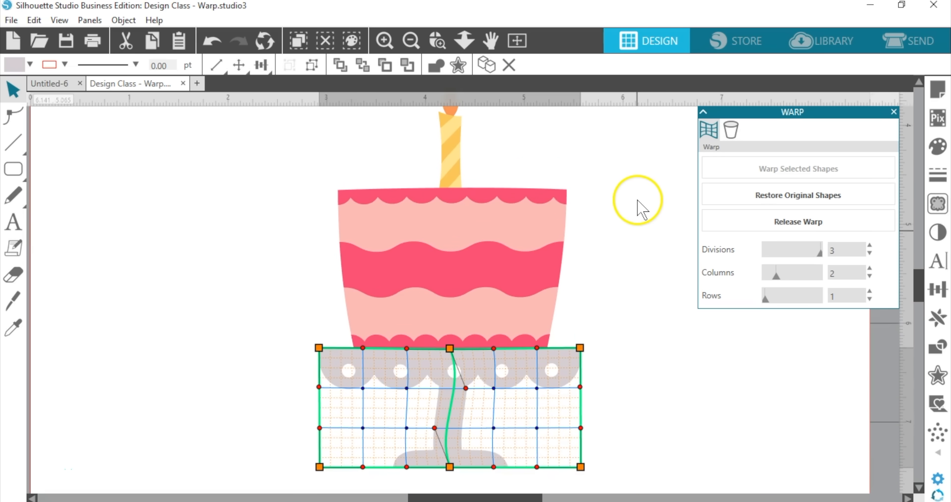
click(464, 41)
drag(606, 194, 605, 182)
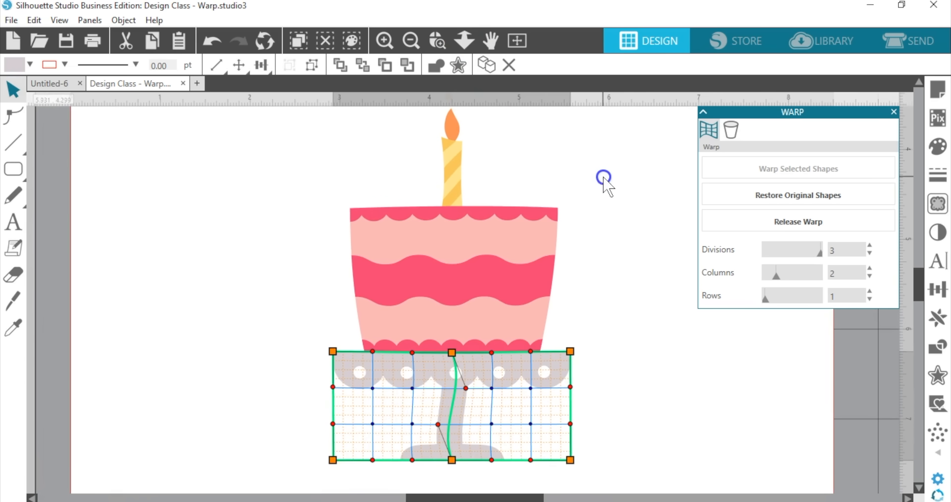
click(608, 190)
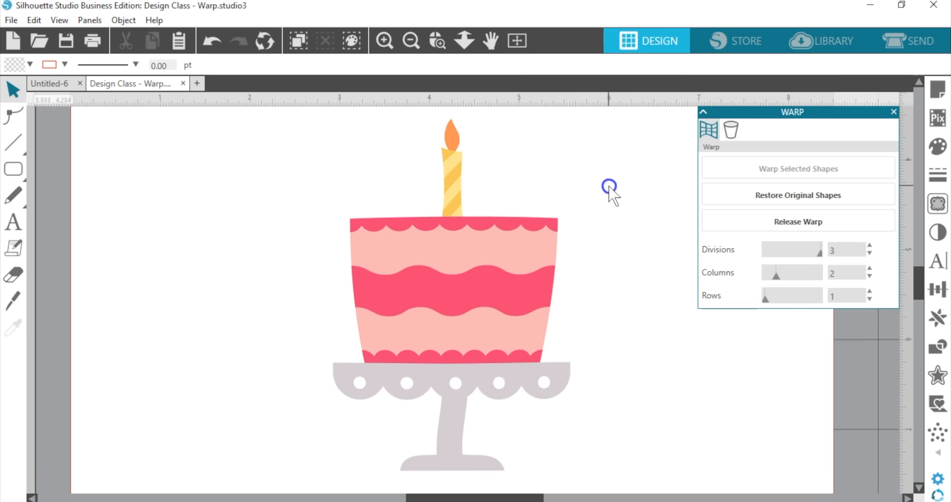
click(520, 249)
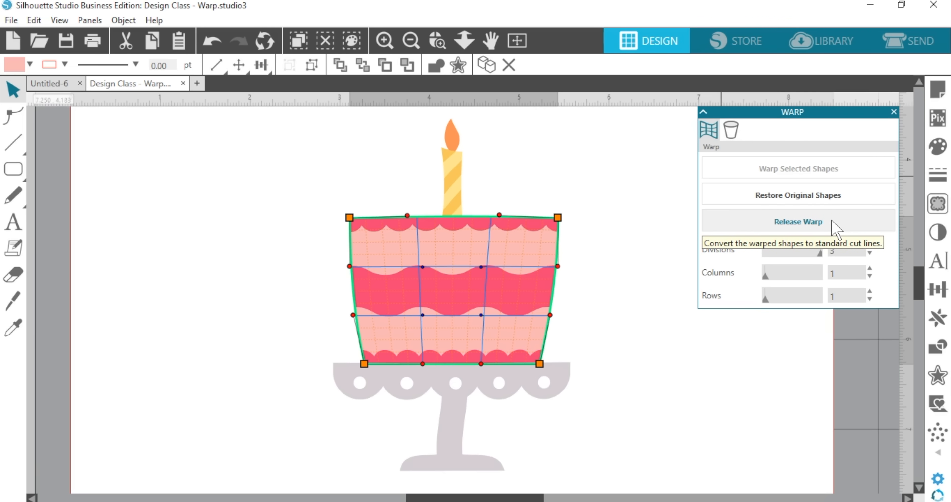
Step: Rotate the yellow striped candle slightly counter-clockwise so it leans on top of the warped cake
click(458, 173)
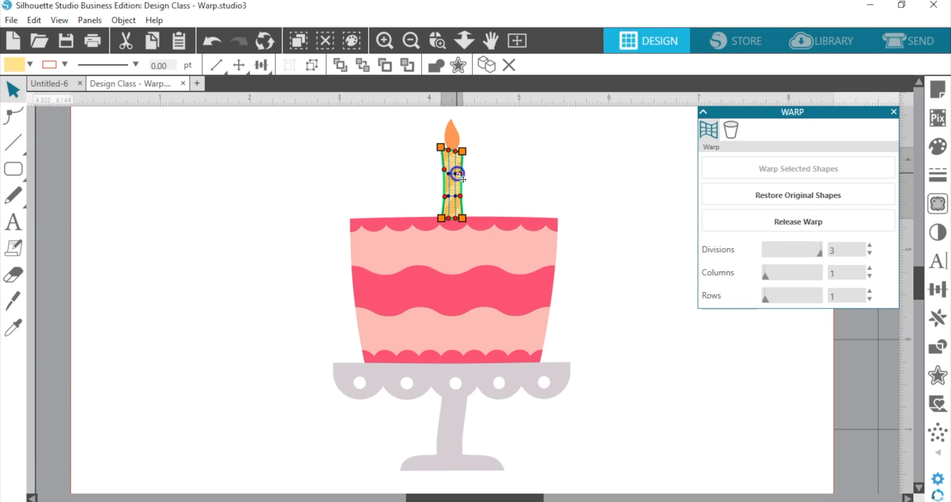
click(455, 192)
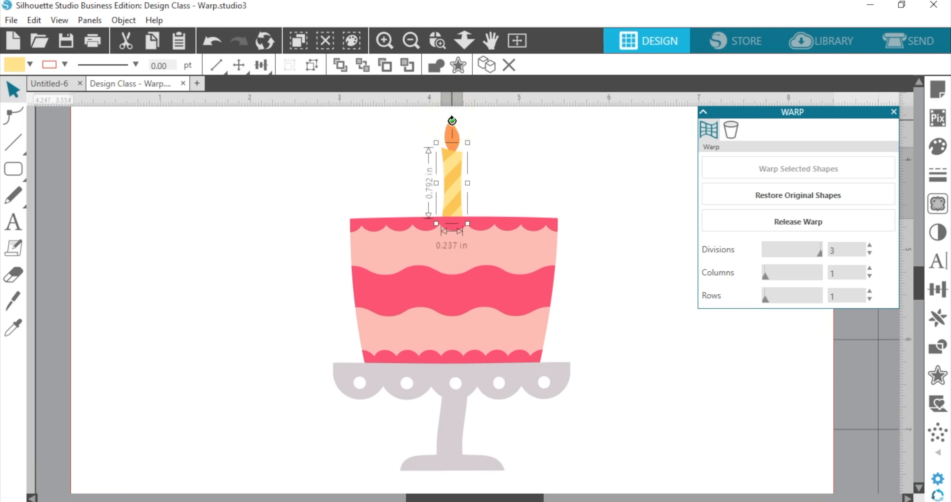
click(453, 120)
drag(452, 120, 448, 121)
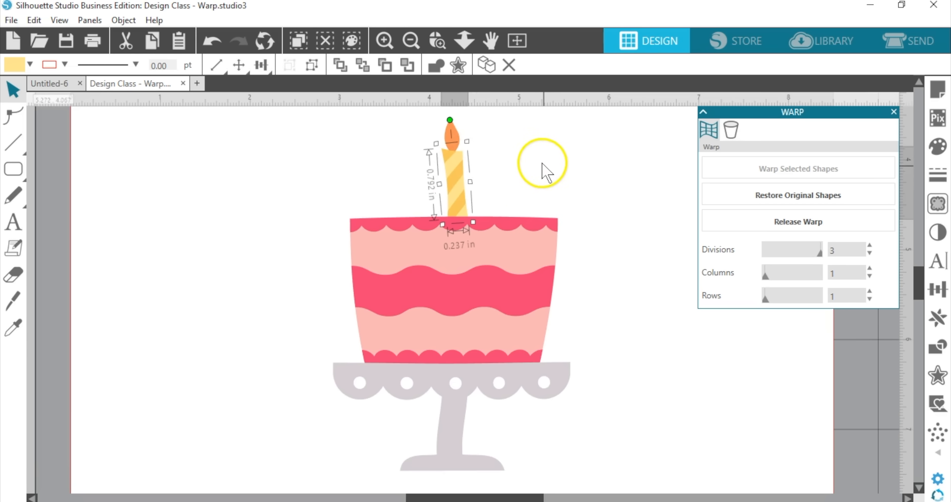
click(518, 167)
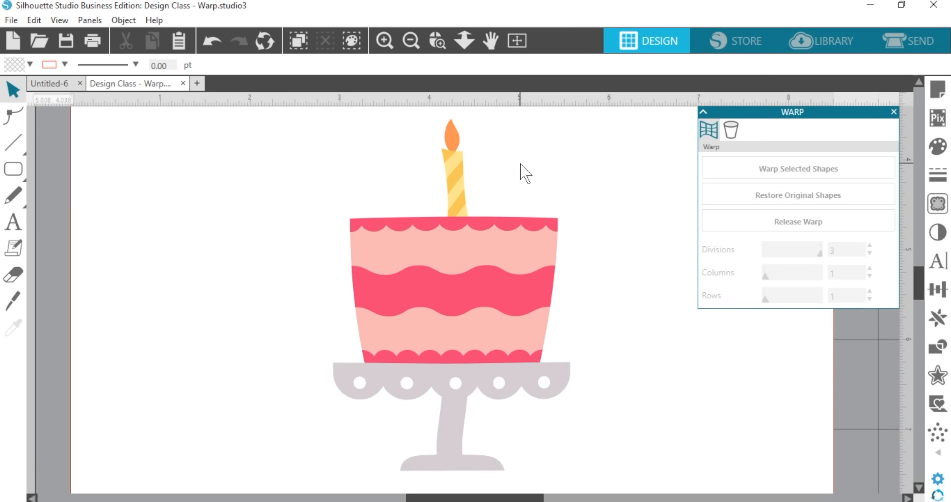
Step: Move the original unwarped cake, candle and stand onto the page beside the warped cake, and close the Warp settings
scroll(527, 173, down, 1)
click(464, 40)
drag(579, 184, 584, 97)
click(39, 170)
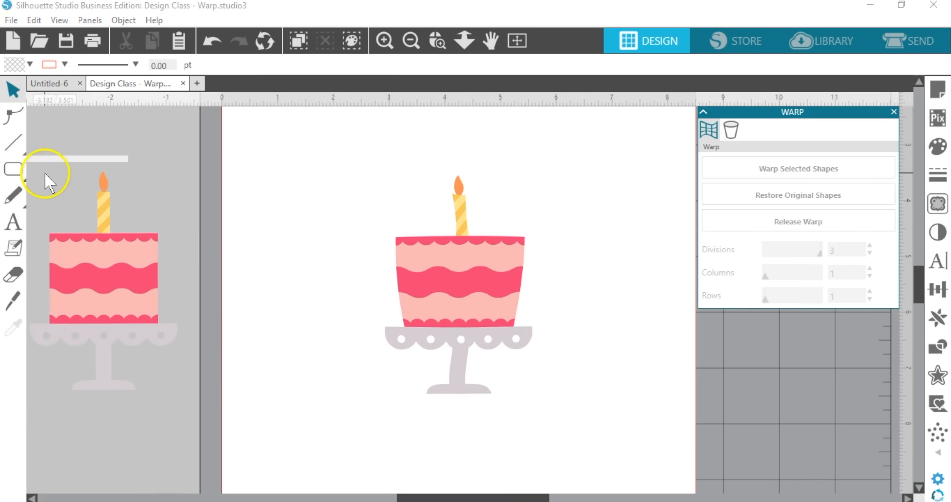
click(127, 338)
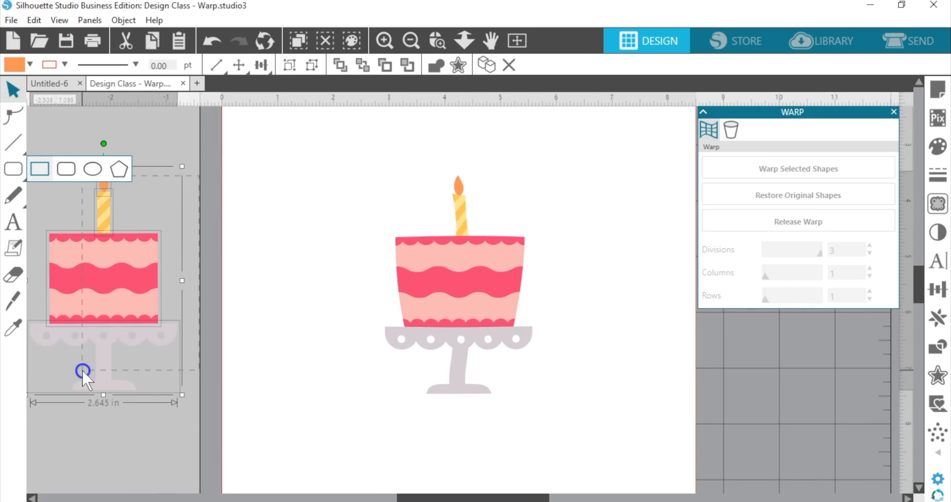
drag(98, 374, 301, 380)
click(384, 40)
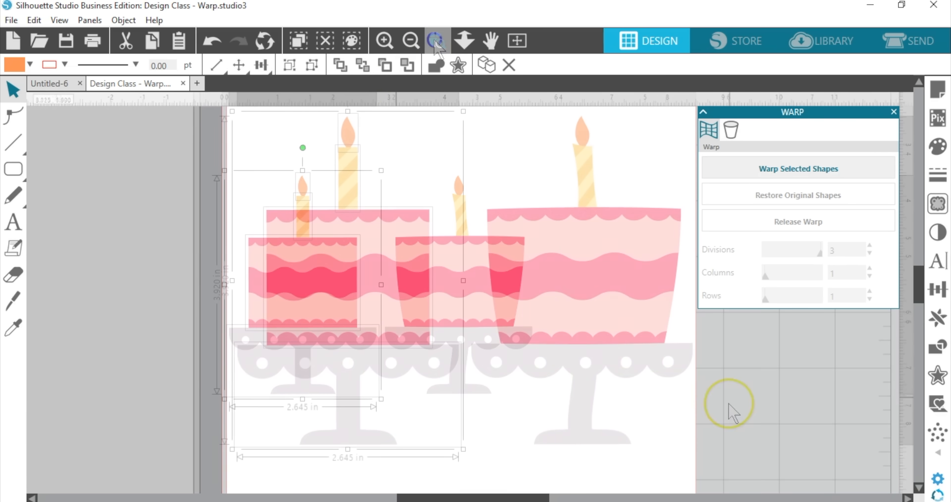
click(893, 112)
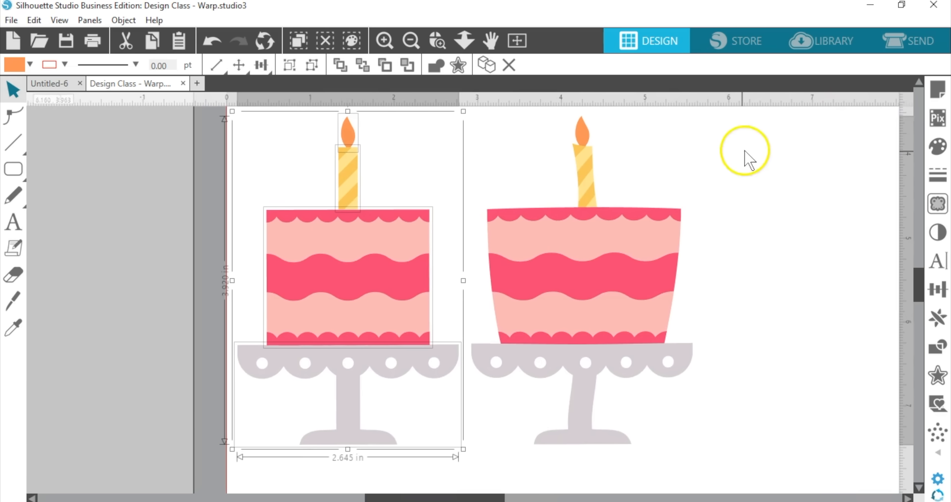
click(665, 191)
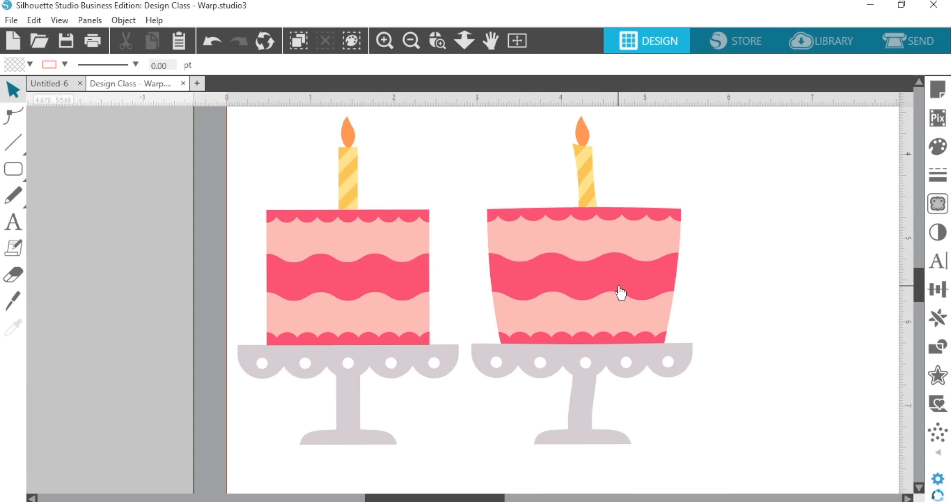
click(517, 40)
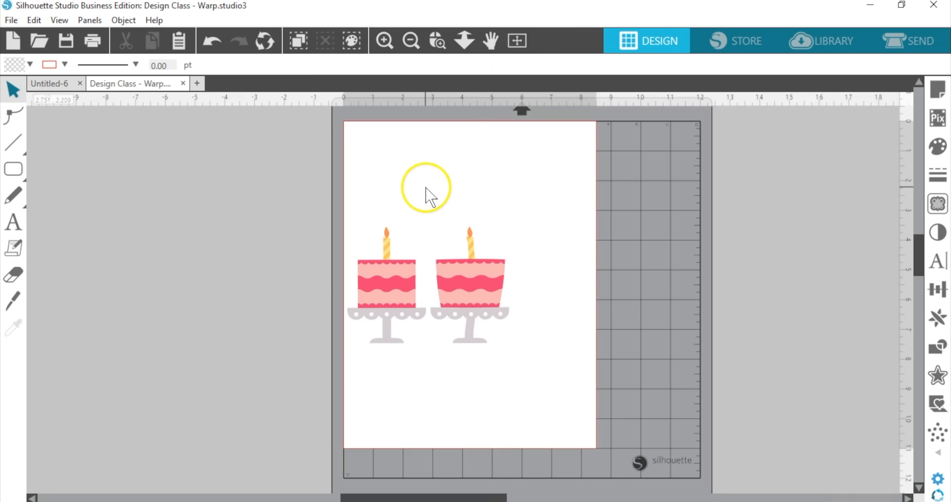
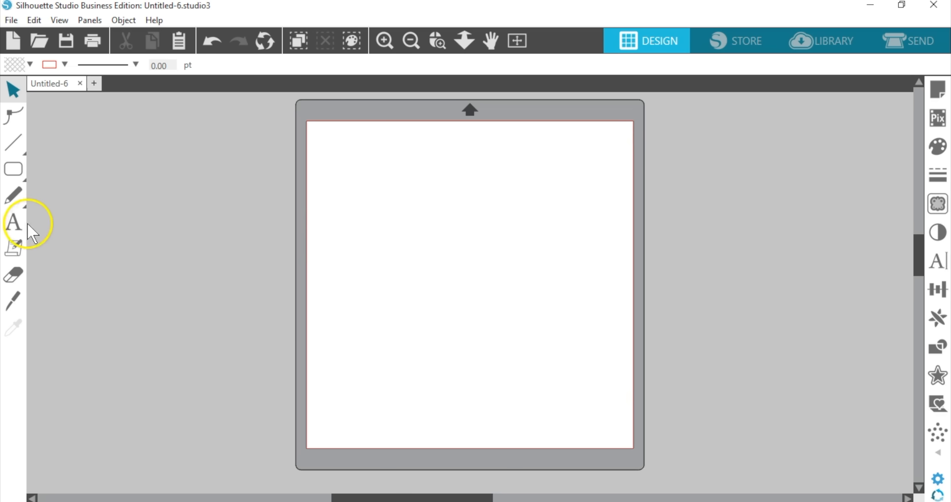
Step: Add the text "Stay" near the upper-left corner of the blank page
click(17, 222)
click(16, 222)
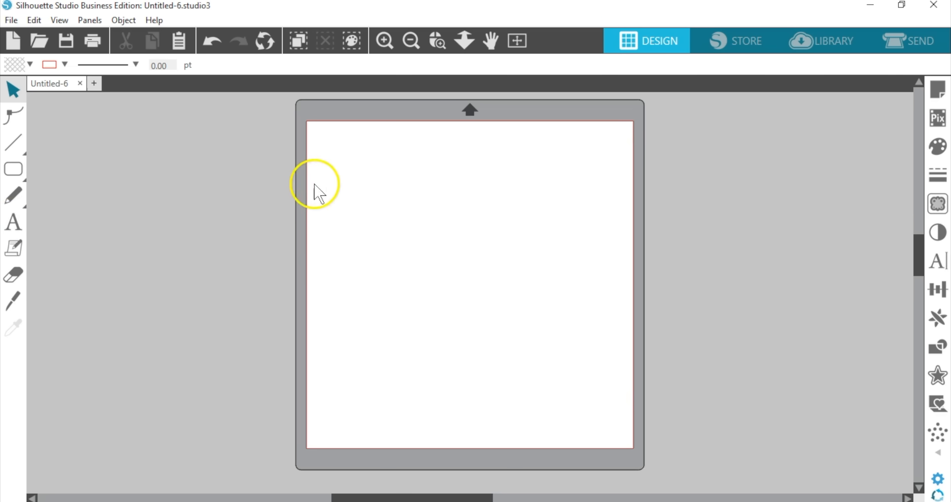
click(343, 177)
click(403, 200)
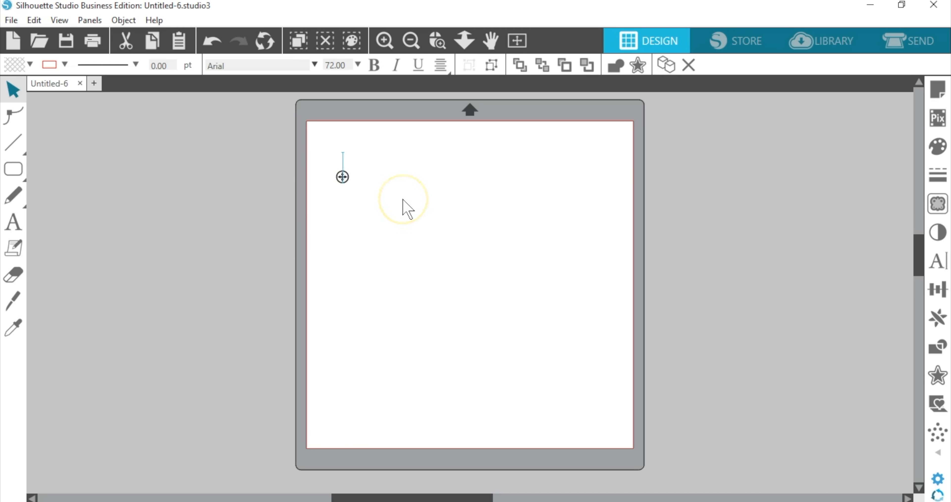
text(Stay)
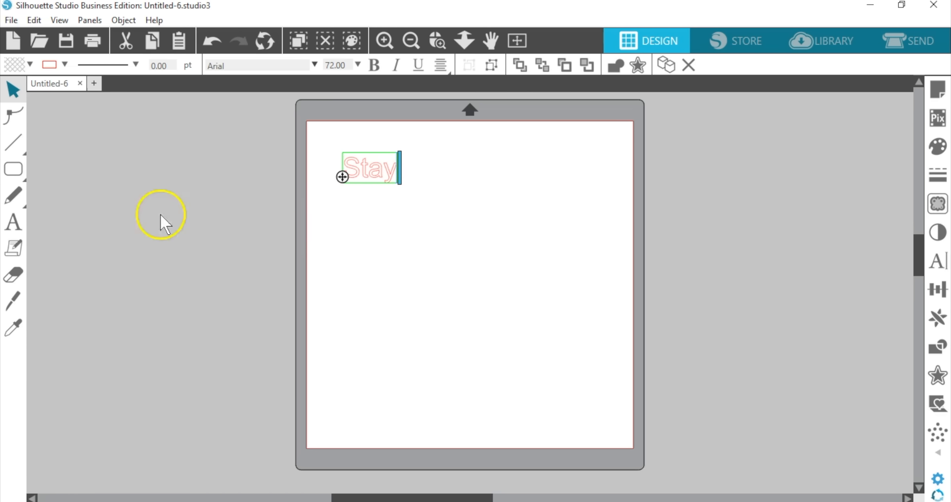
Step: Add a separate text "cool" directly below the word "Stay"
click(14, 233)
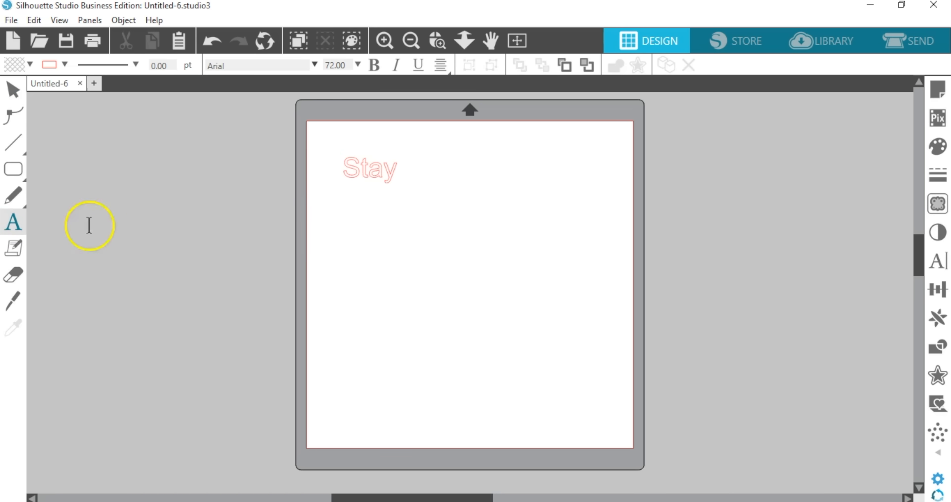
click(345, 221)
text(cool)
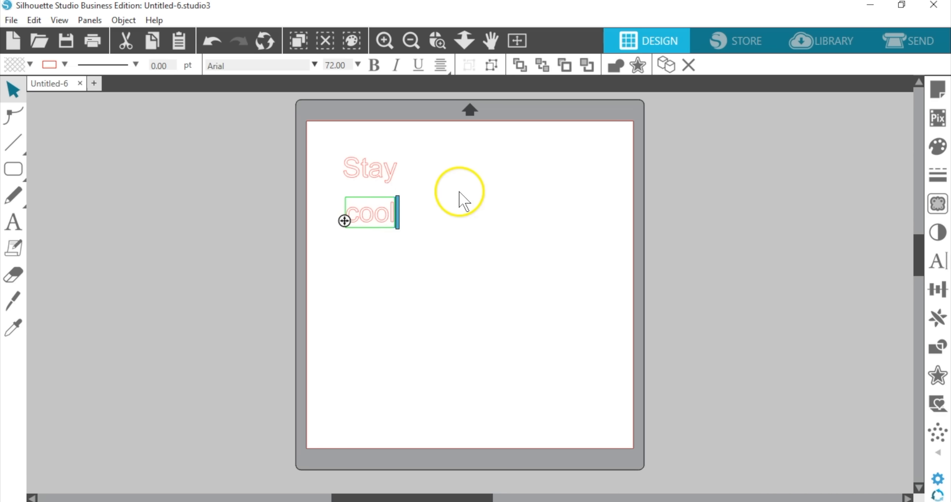
Step: Change the font of the word "Stay" to Amastery Script
click(938, 261)
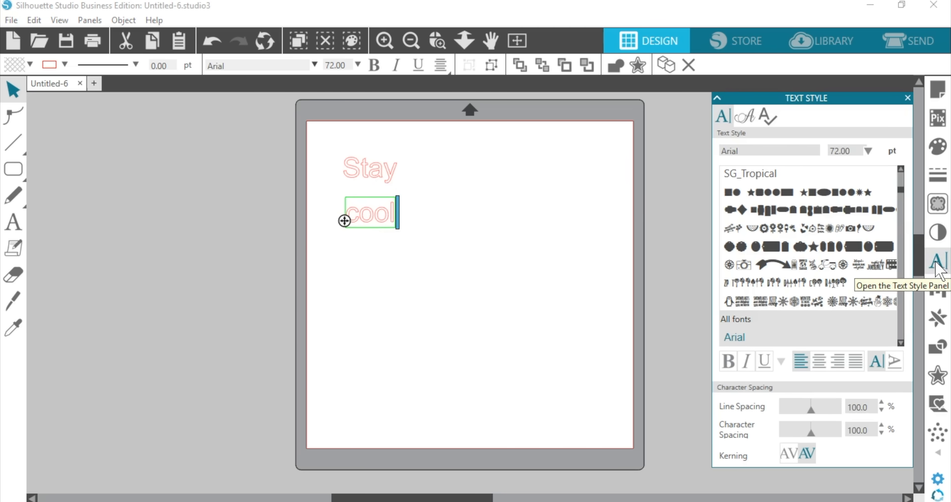
click(355, 177)
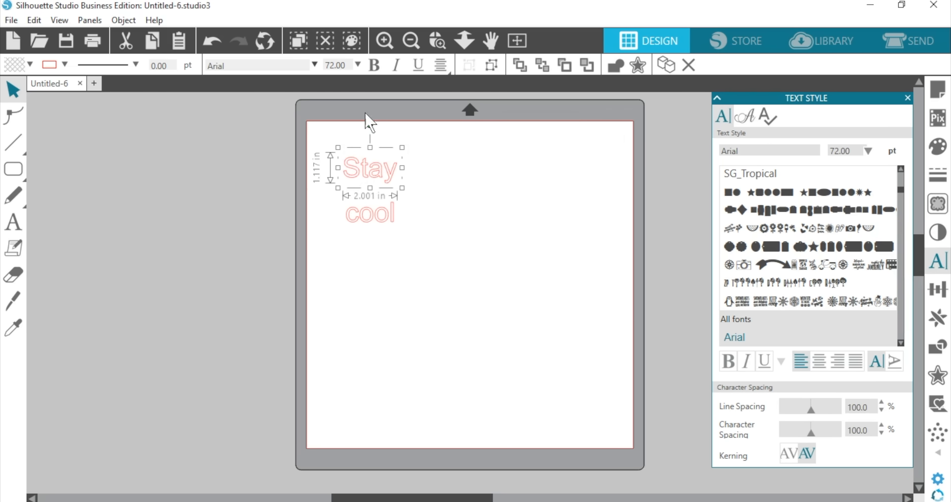
click(436, 41)
drag(324, 107, 508, 263)
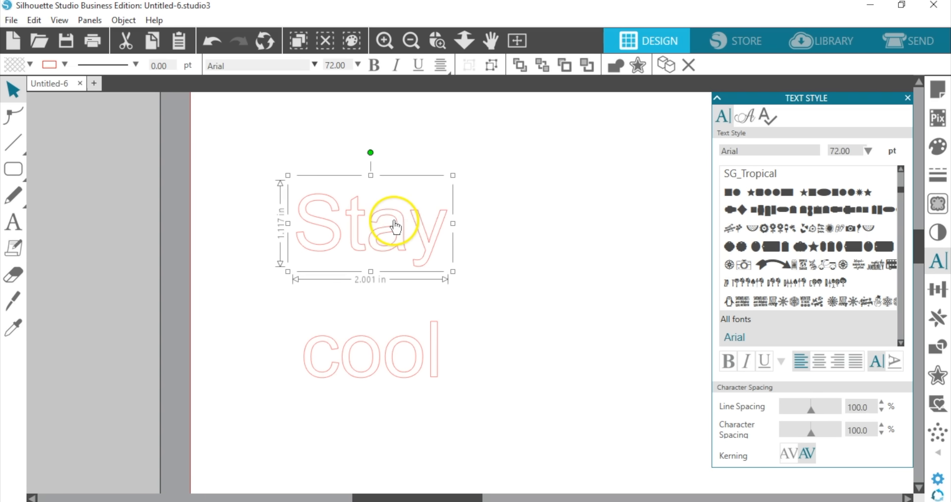
drag(749, 151, 700, 152)
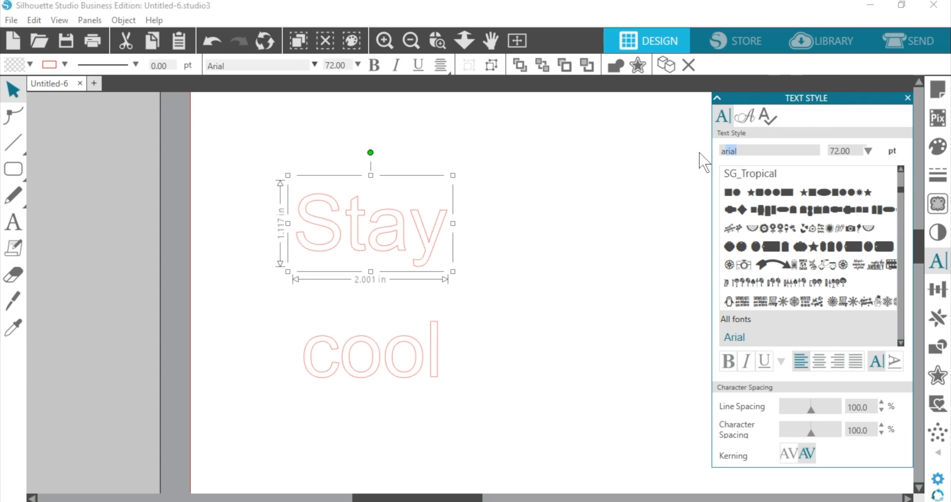
text(astery Extras)
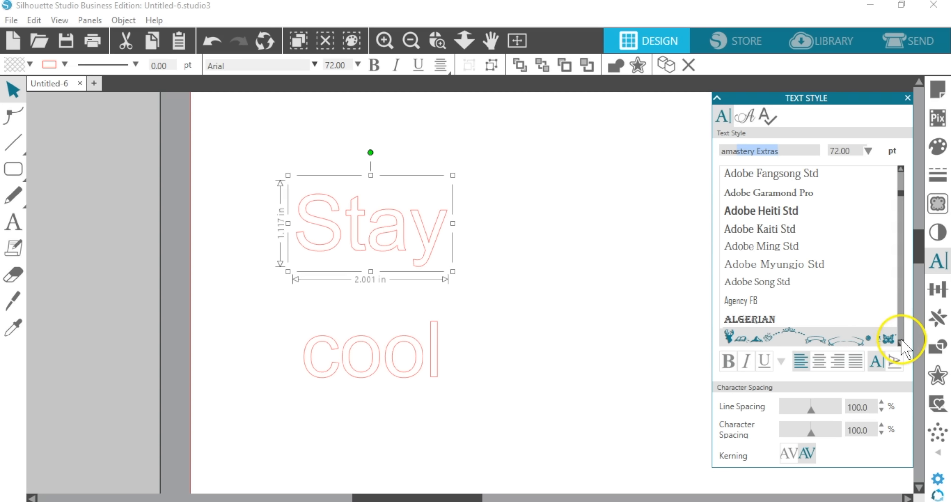
click(901, 343)
click(901, 344)
click(901, 343)
click(901, 343)
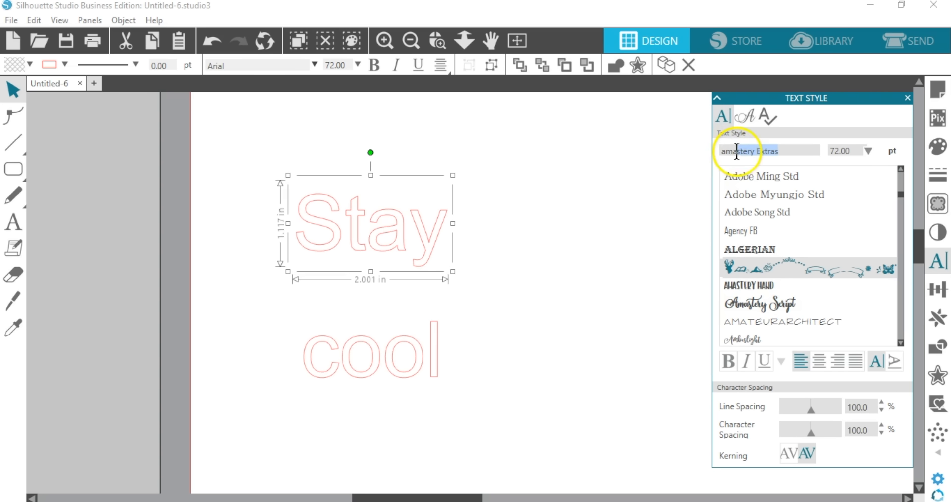
click(741, 308)
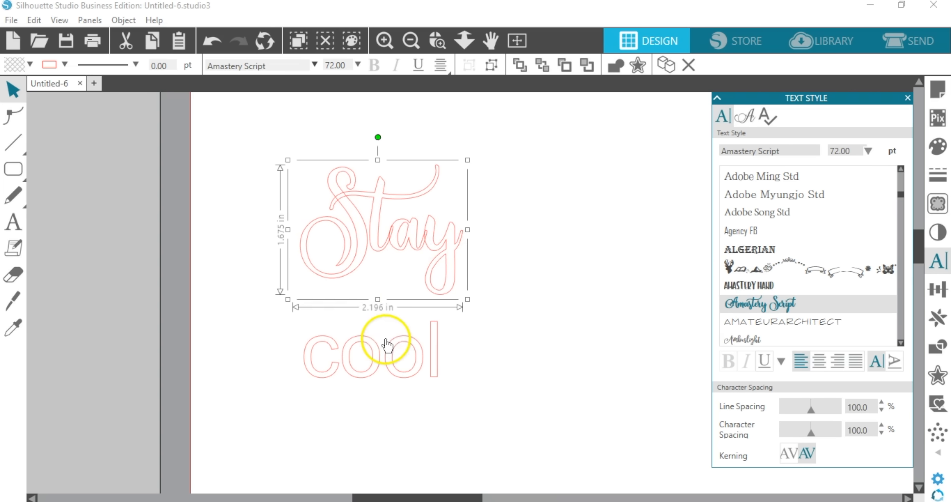
Step: Change the font of the word "cool" to Amastery Hand
click(388, 346)
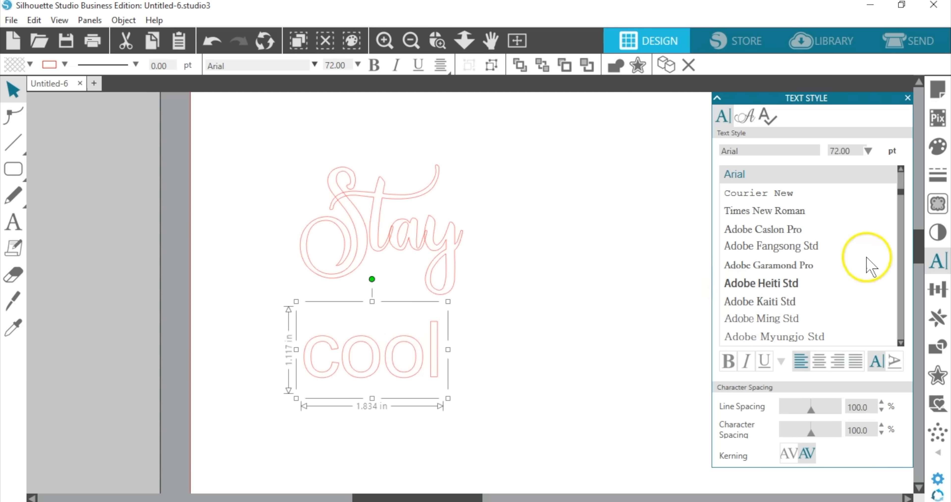
drag(753, 151, 700, 152)
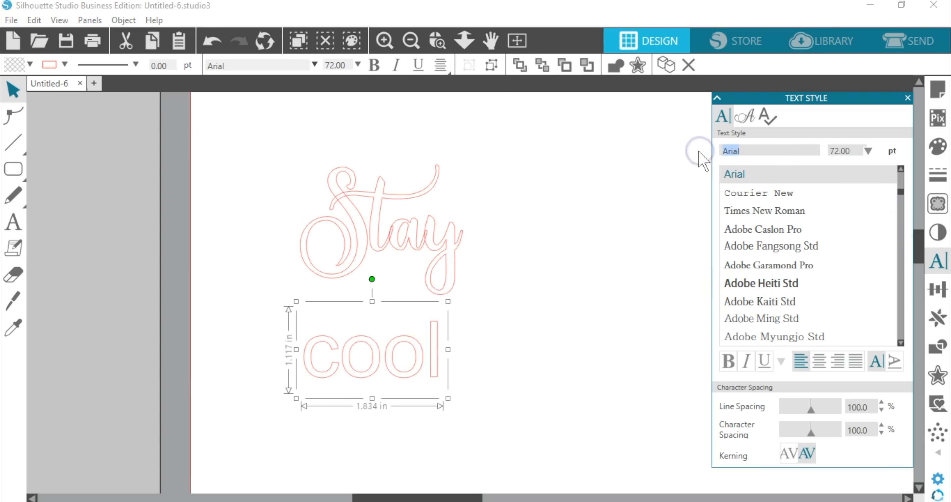
text(ma)
text(a)
text(amas)
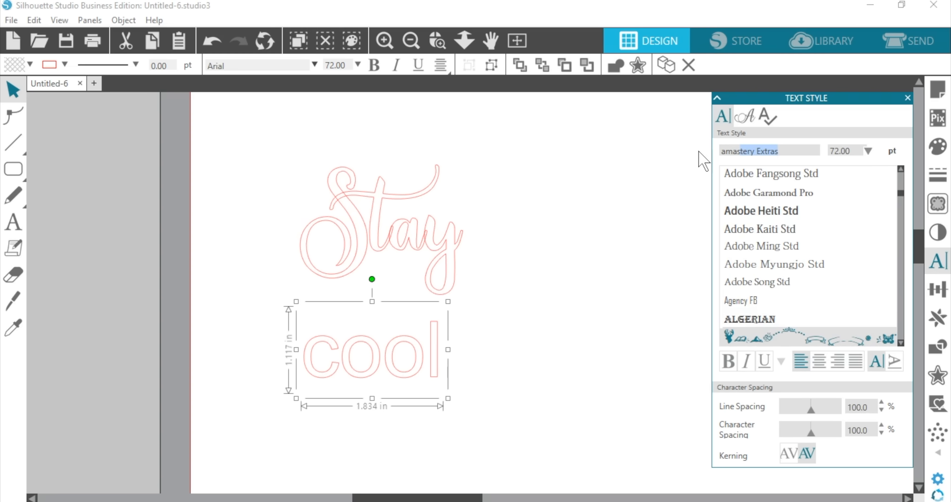
click(901, 342)
click(901, 342)
click(746, 313)
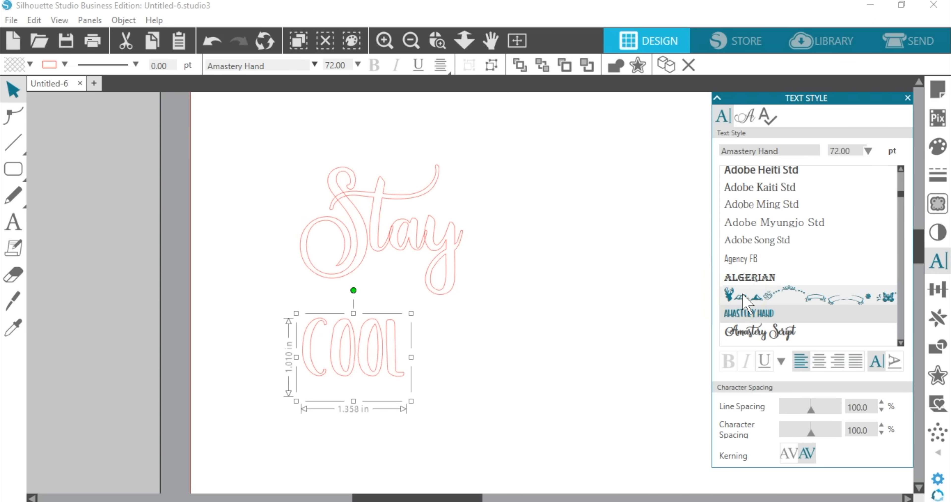
click(782, 362)
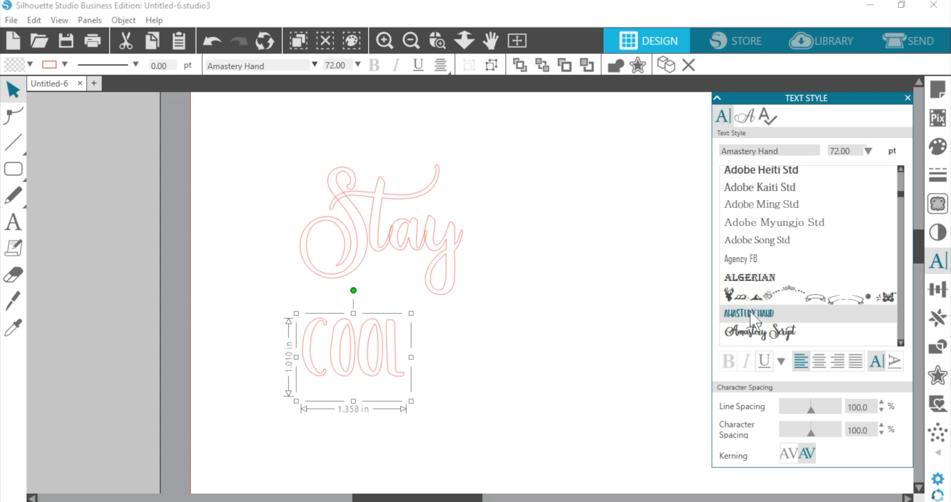
click(757, 303)
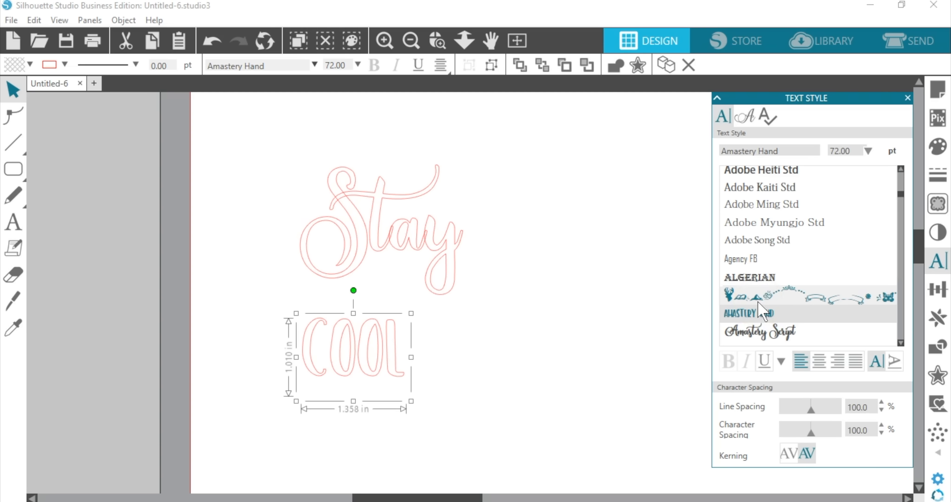
click(715, 206)
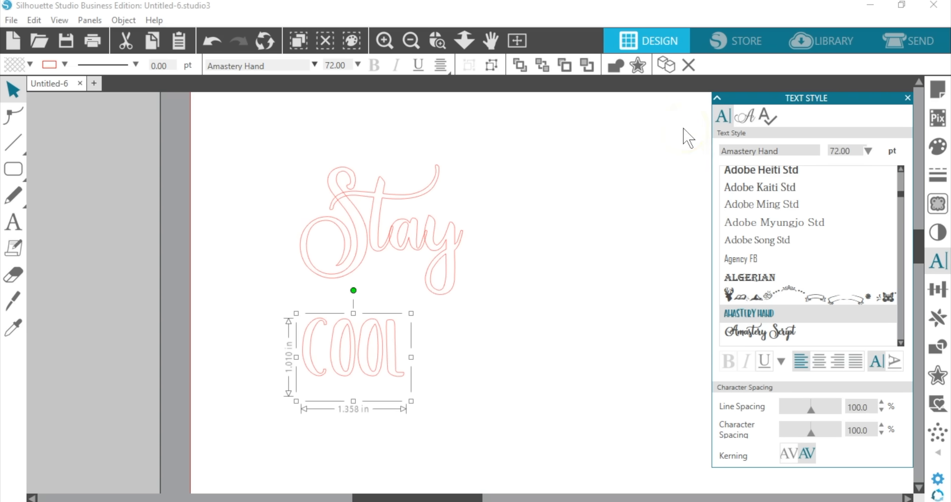
Step: Show the glyphs of the Amastery Hand font and enlarge their previews to the largest size
click(750, 118)
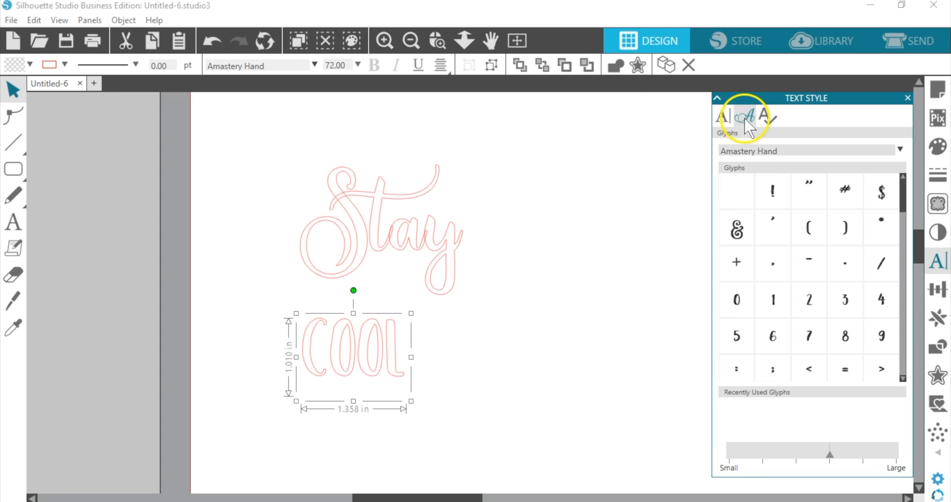
drag(831, 455, 895, 456)
mouse_move(802, 247)
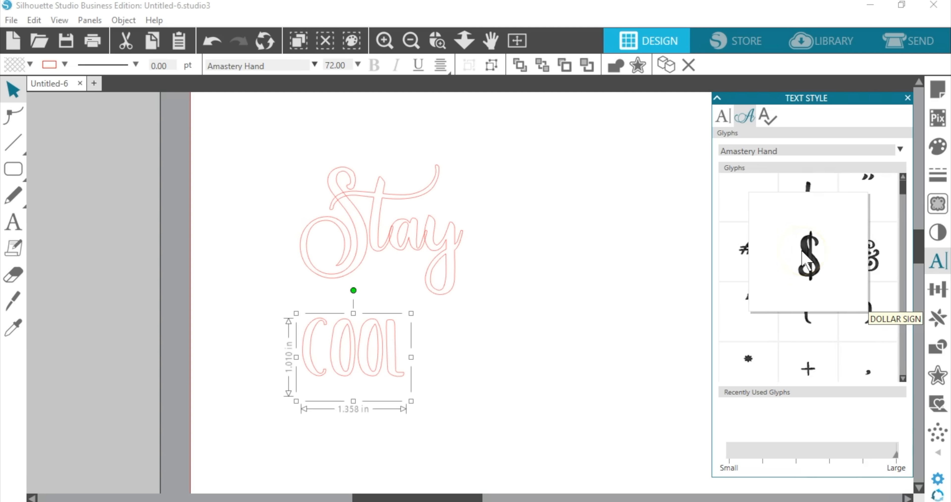
click(544, 285)
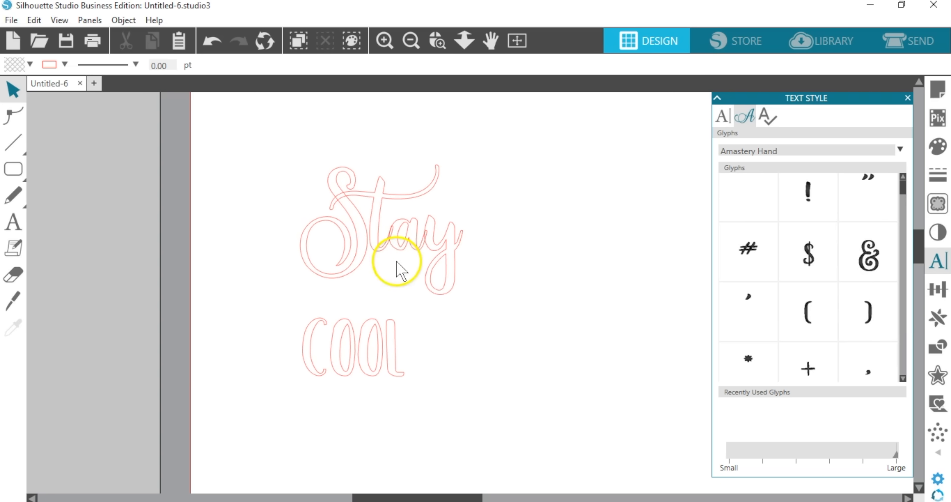
Step: Insert the radiating dashes glyph from the Amastery Extras font as a new text object beside the word "Stay"
click(14, 224)
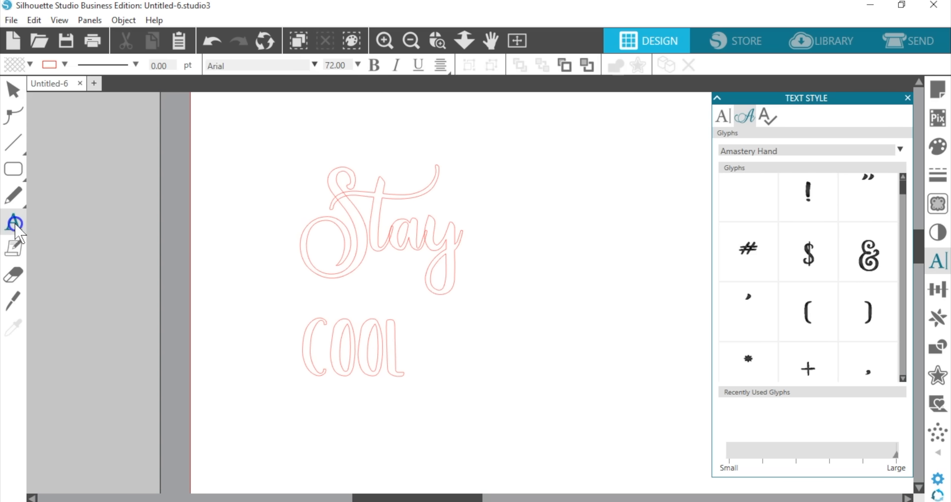
click(532, 217)
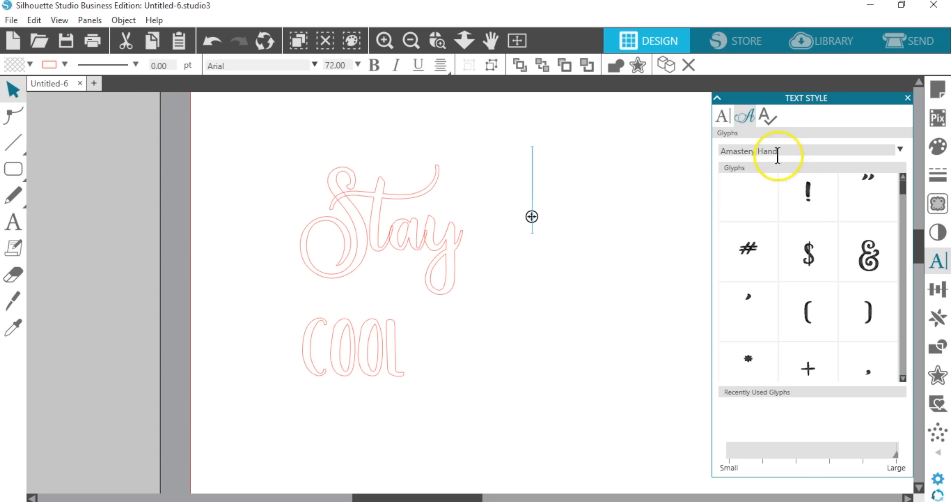
click(900, 149)
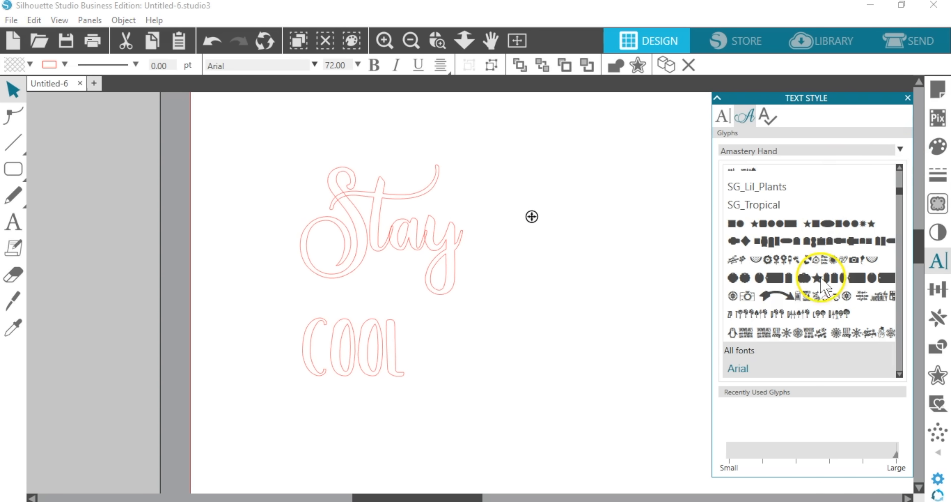
scroll(803, 325, down, 5)
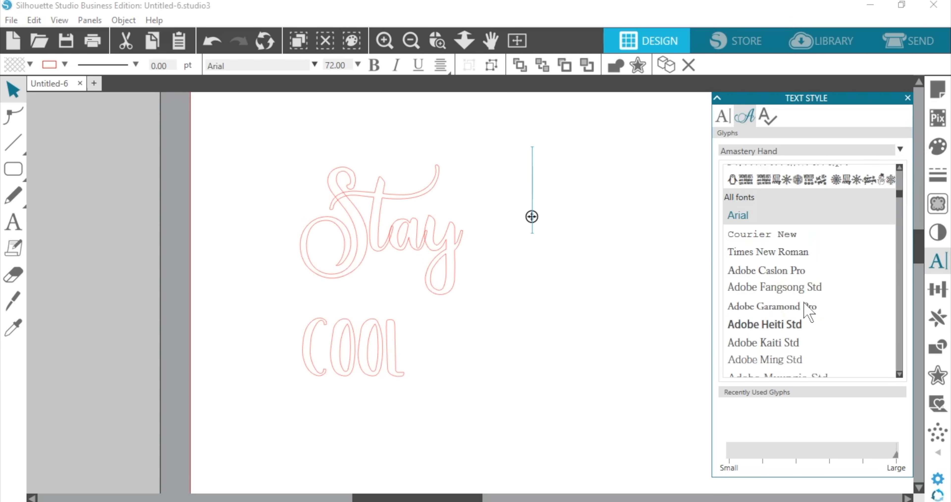
scroll(809, 312, down, 3)
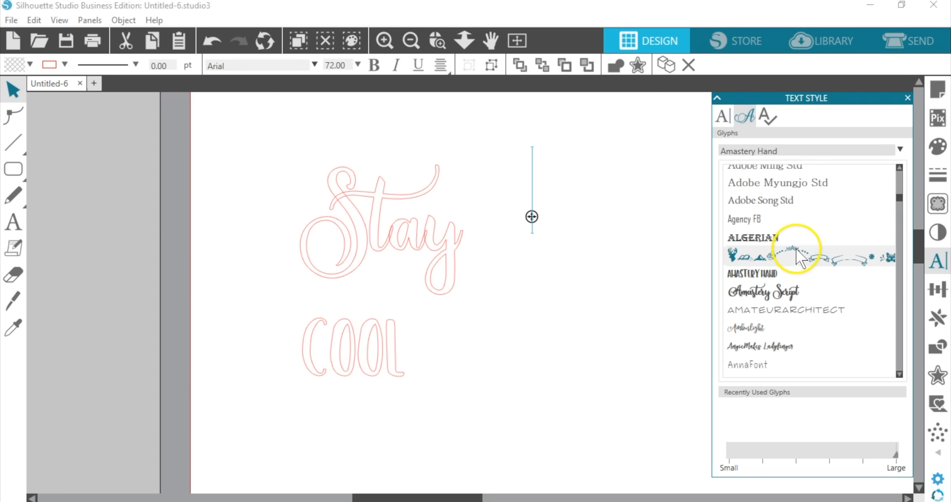
click(797, 250)
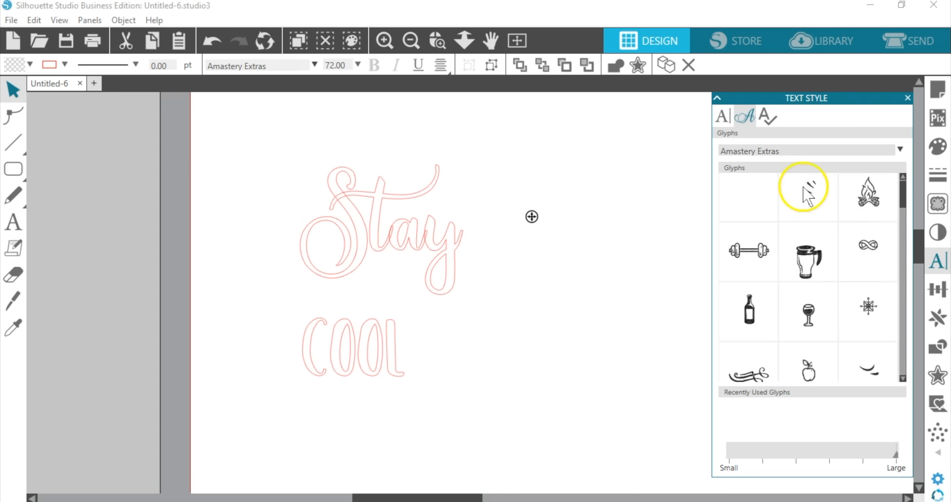
mouse_move(806, 202)
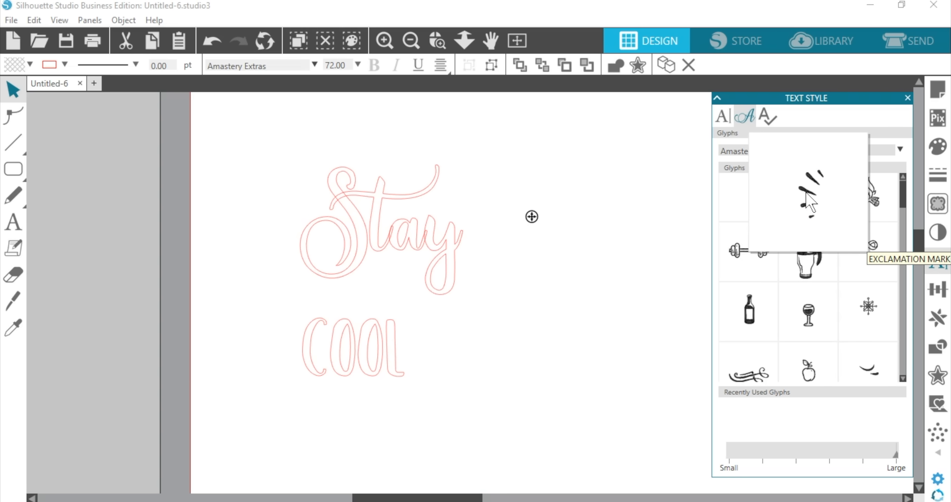
click(806, 192)
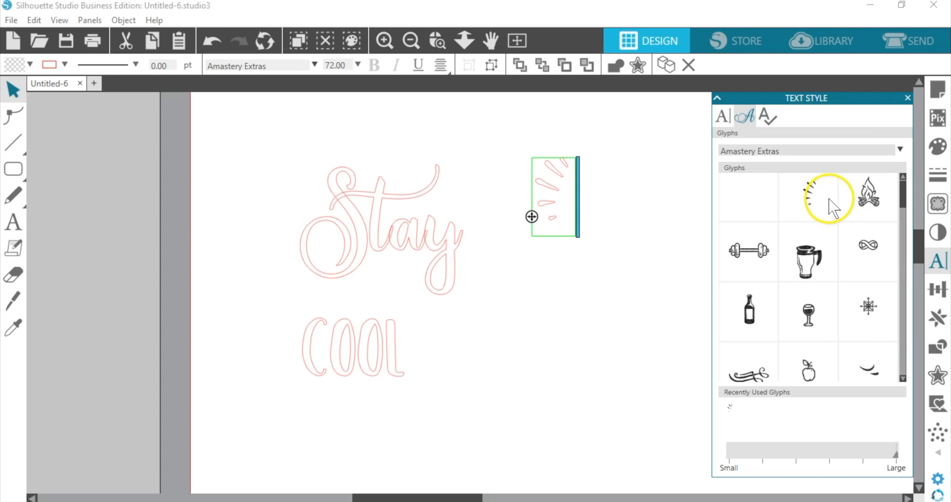
mouse_move(812, 199)
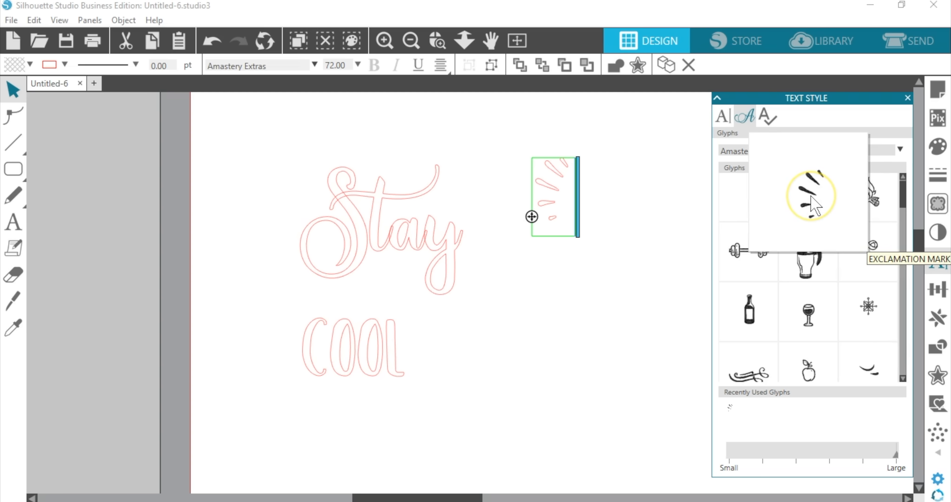
Step: Add the row-of-six-dots glyph from Amastery Extras as a separate text object just below the radiating dashes
click(14, 223)
click(546, 290)
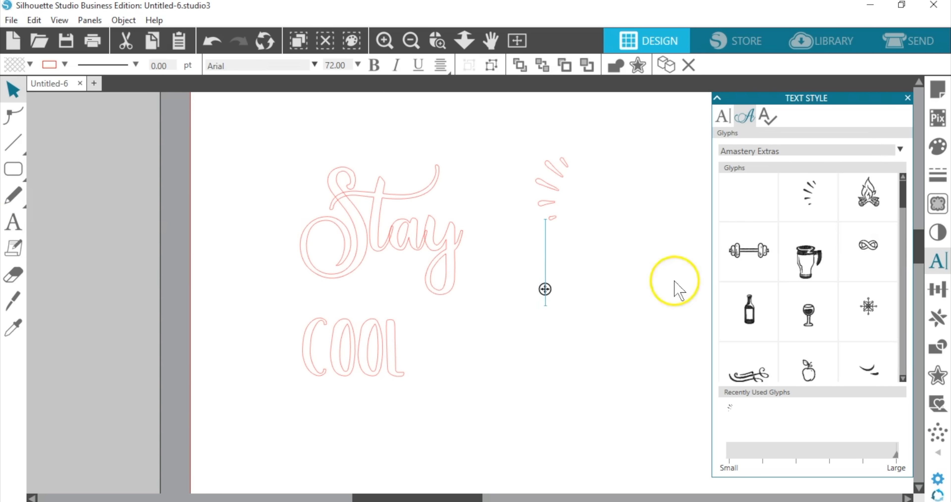
scroll(827, 296, down, 5)
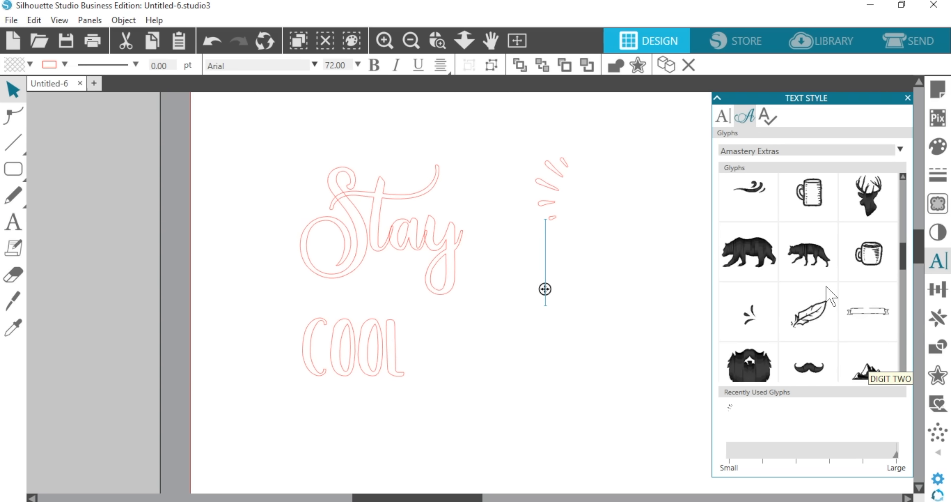
scroll(830, 295, down, 3)
scroll(828, 296, up, 5)
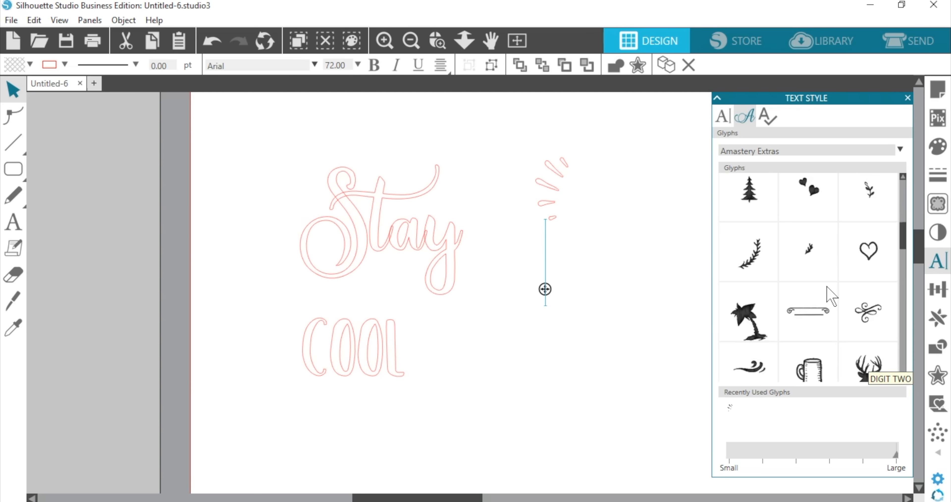
click(751, 245)
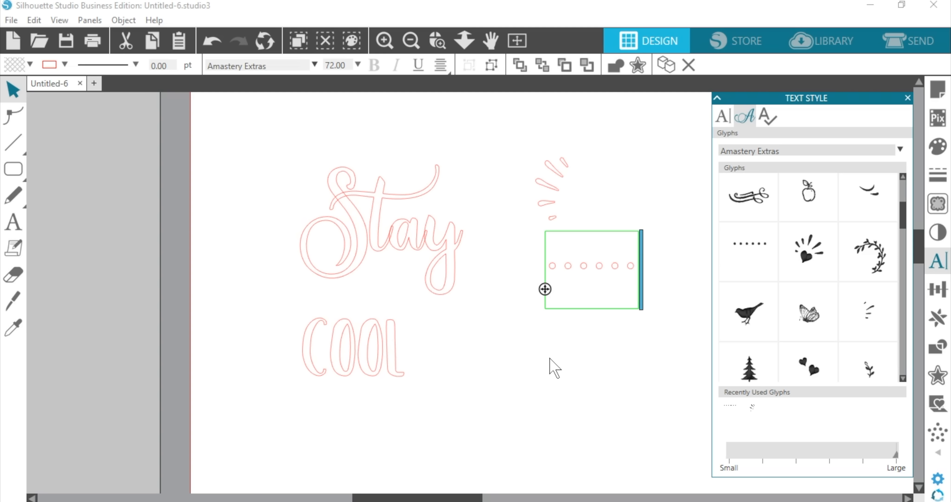
click(547, 341)
click(554, 195)
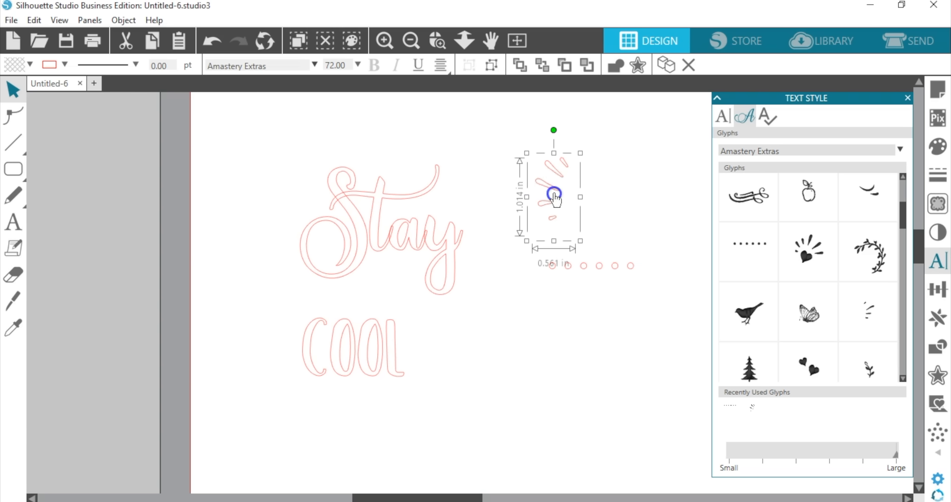
click(568, 272)
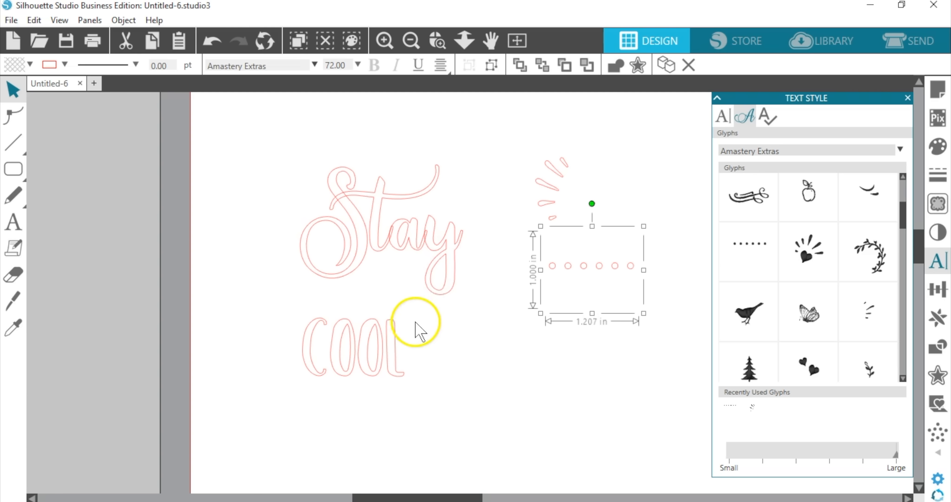
Step: Move "cool" closer beneath the middle of "Stay" and enlarge "Stay" to about 2.35 in wide
drag(397, 350, 433, 343)
click(505, 362)
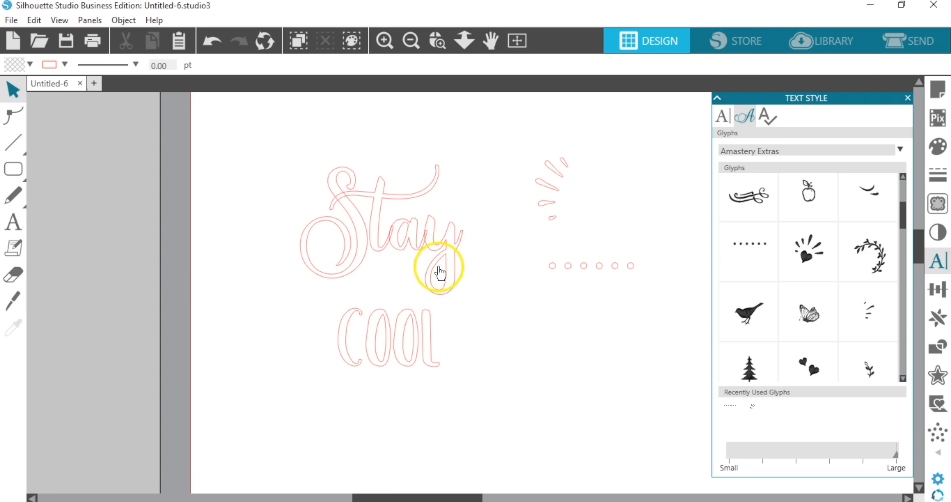
click(414, 232)
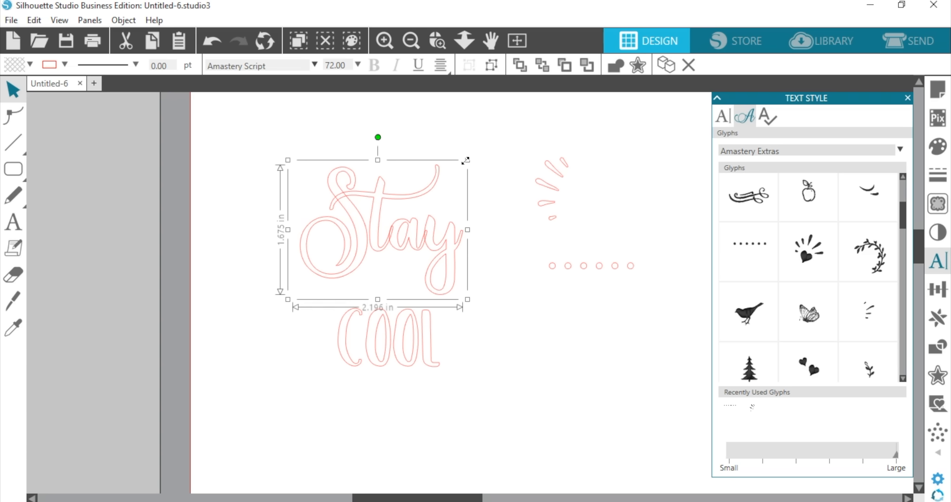
drag(468, 161, 518, 123)
drag(514, 125, 473, 141)
Step: Fill the word "Stay" with the bright pink swatch
click(23, 62)
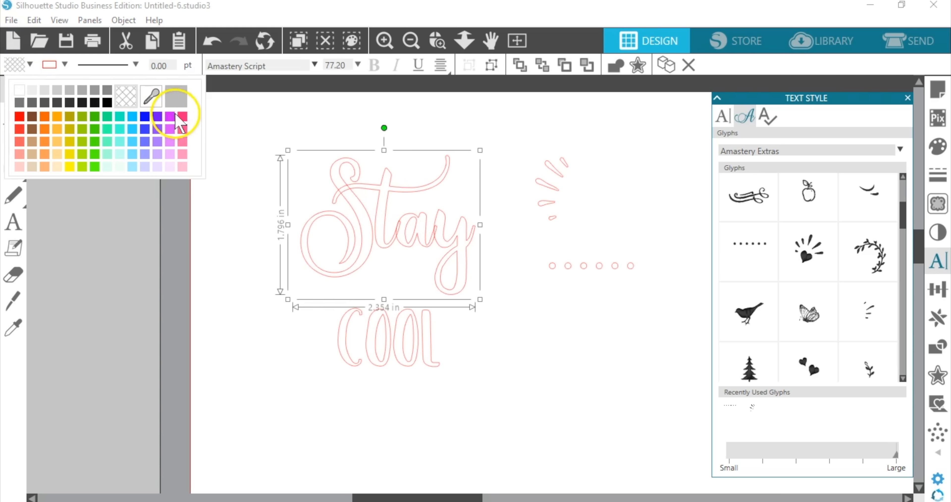
click(183, 117)
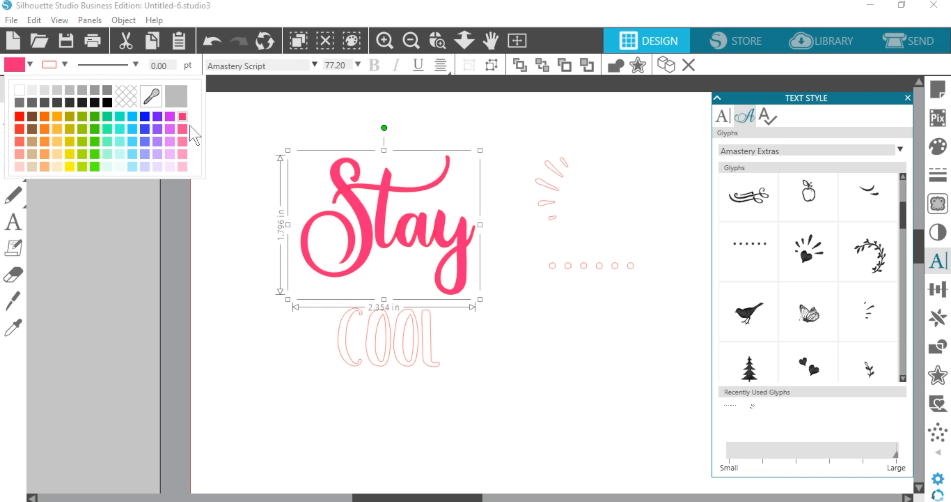
click(286, 347)
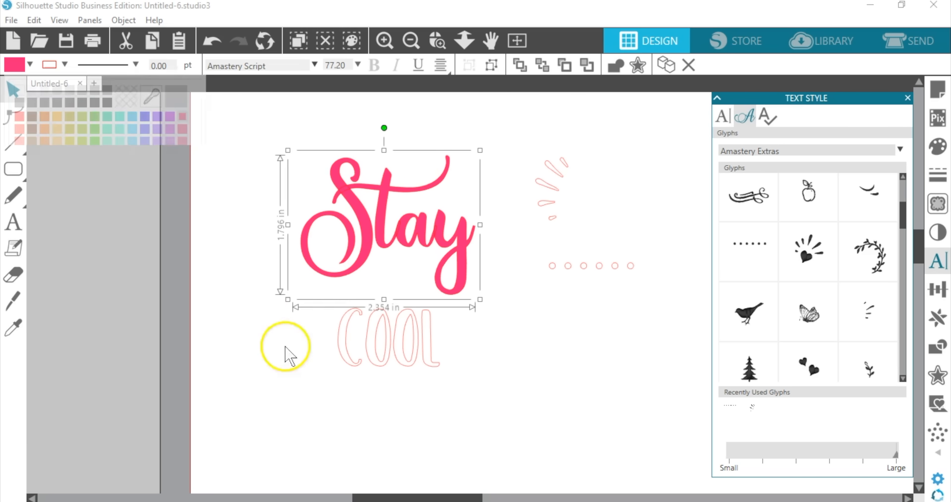
Step: Enlarge the word "cool" to about 2.95 in wide and fill it with black
click(387, 358)
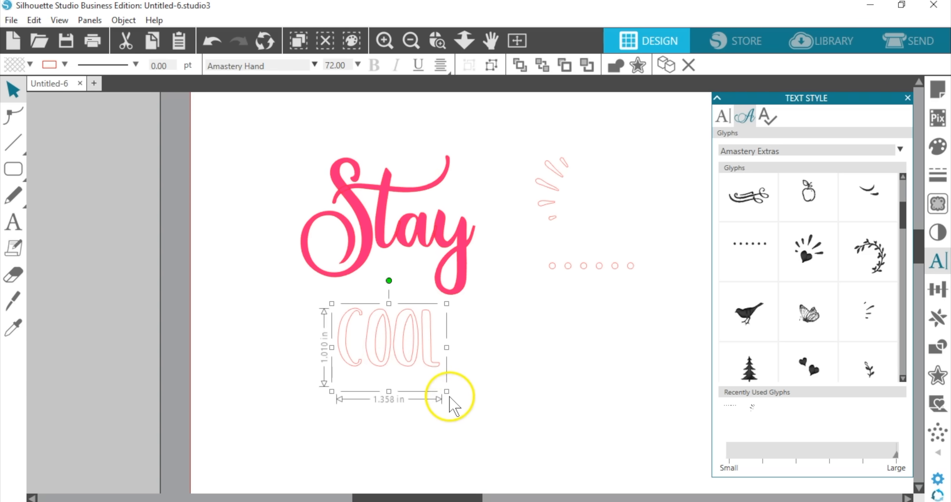
drag(444, 393, 577, 472)
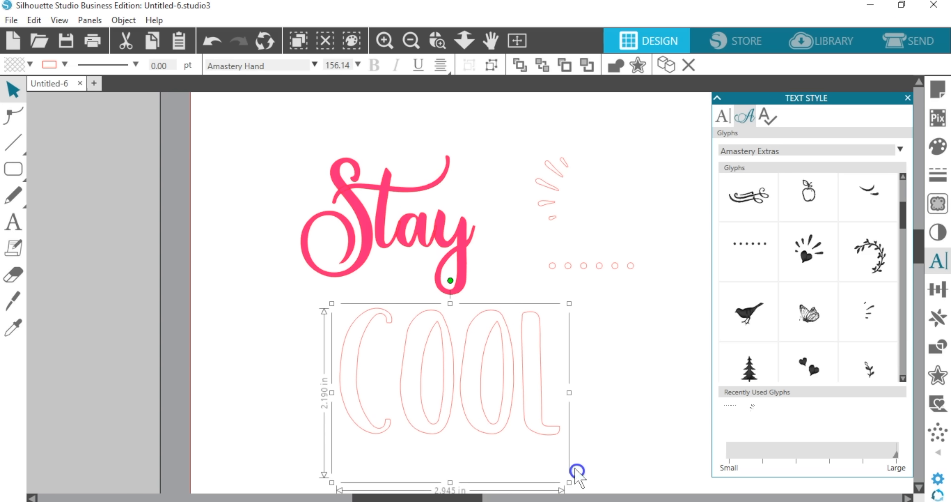
click(29, 65)
click(107, 102)
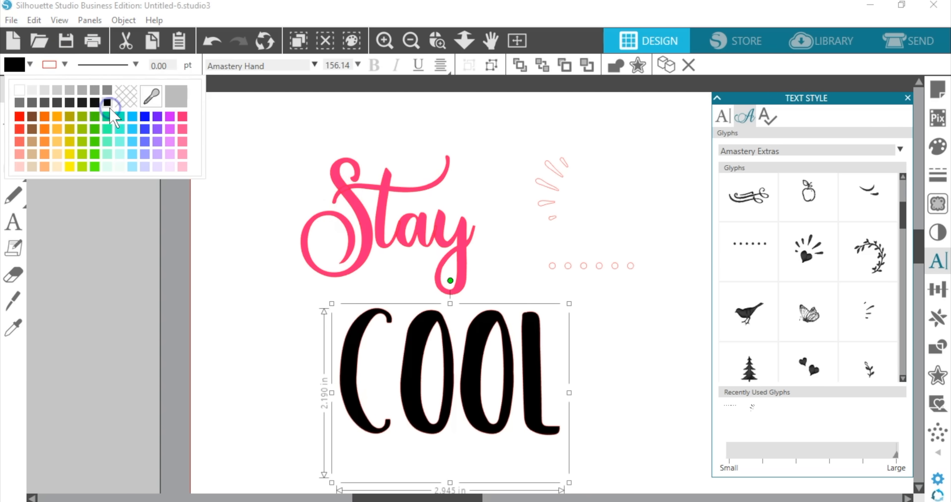
click(277, 112)
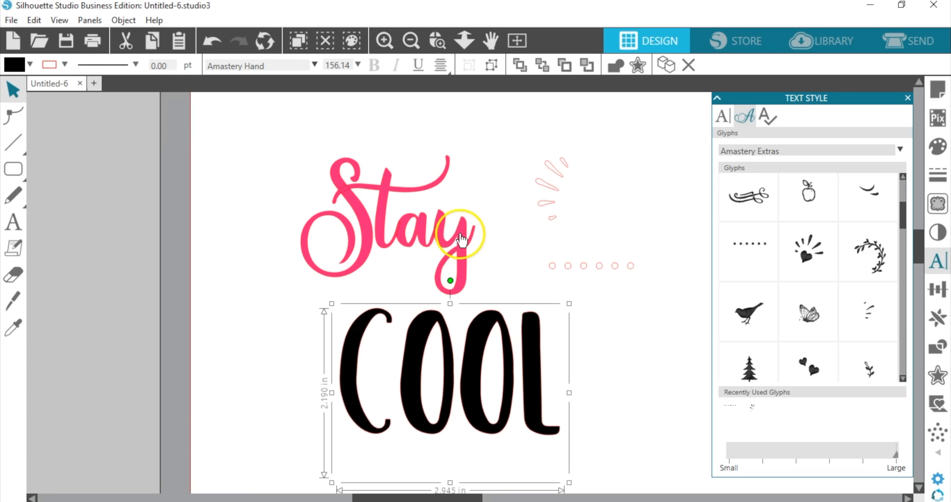
Step: Move "cool" up under "Stay" so the words overlap, and shift "Stay" slightly down toward it
drag(426, 325, 375, 286)
click(379, 225)
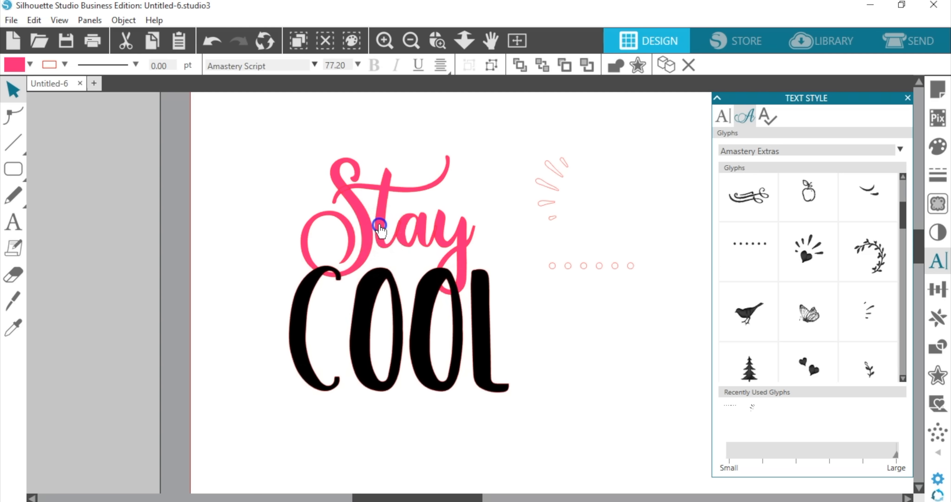
drag(380, 225, 386, 231)
Step: Align the words "Stay" and "cool" on a common vertical center line
click(284, 166)
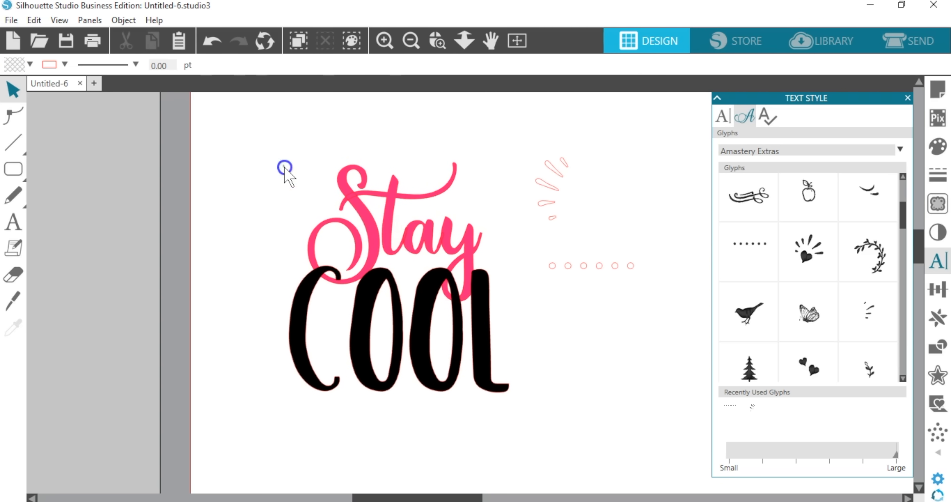
drag(284, 166, 436, 307)
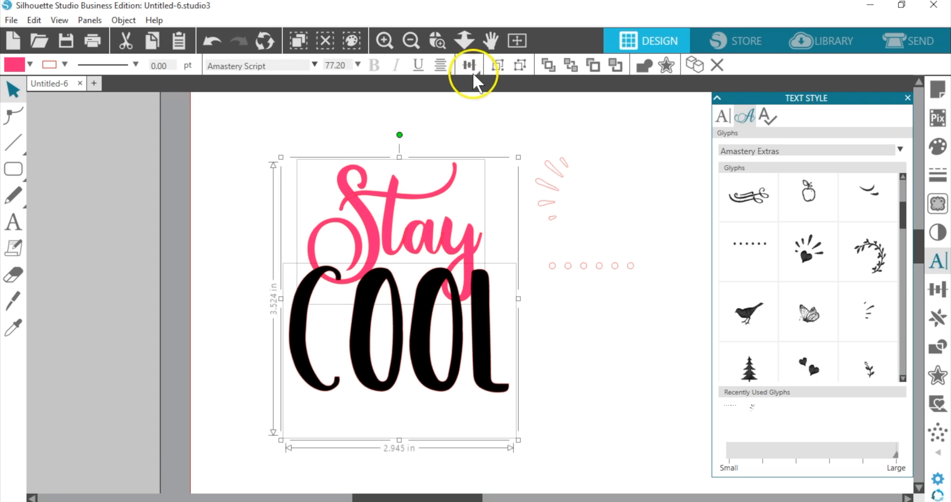
click(471, 69)
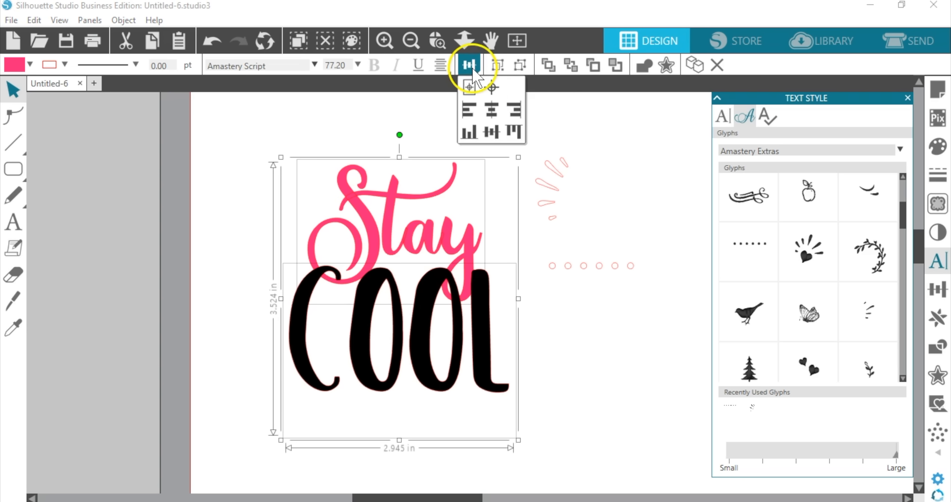
click(491, 111)
click(450, 163)
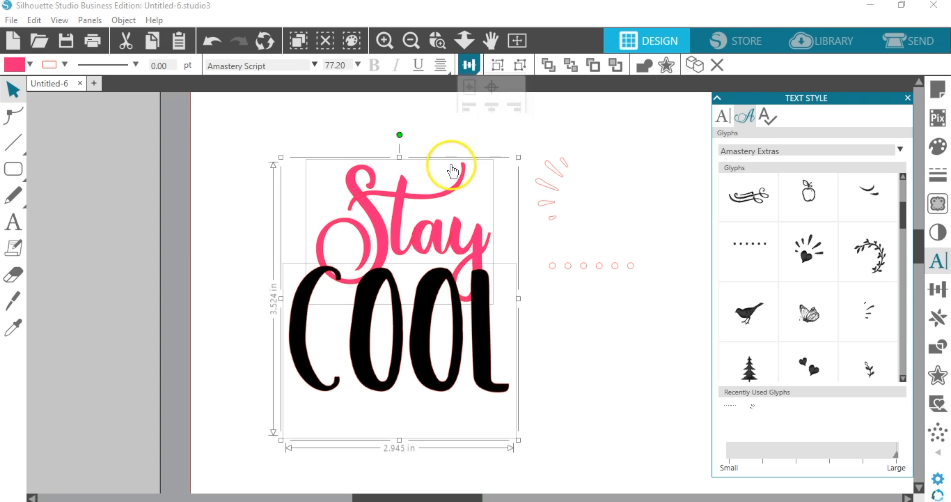
Step: Bring the pink "Stay" in front of the black "cool" and nudge it slightly down
click(403, 184)
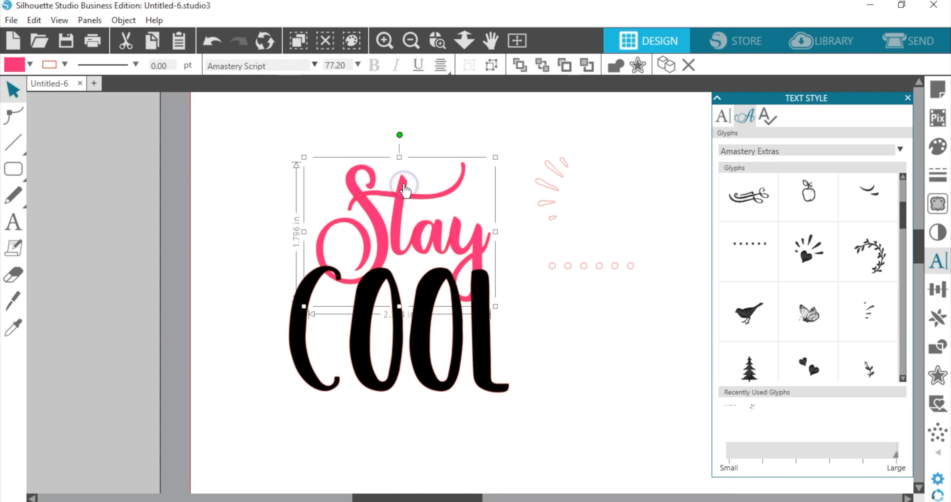
click(523, 66)
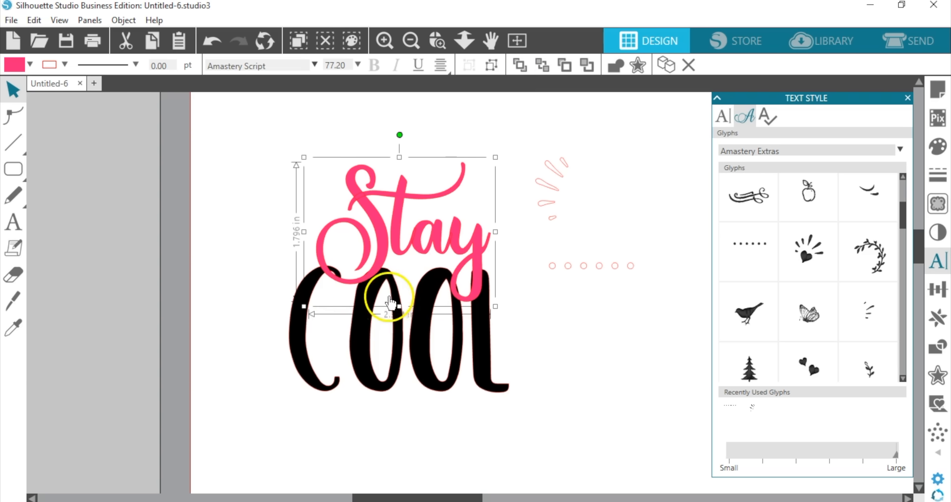
drag(375, 265, 375, 269)
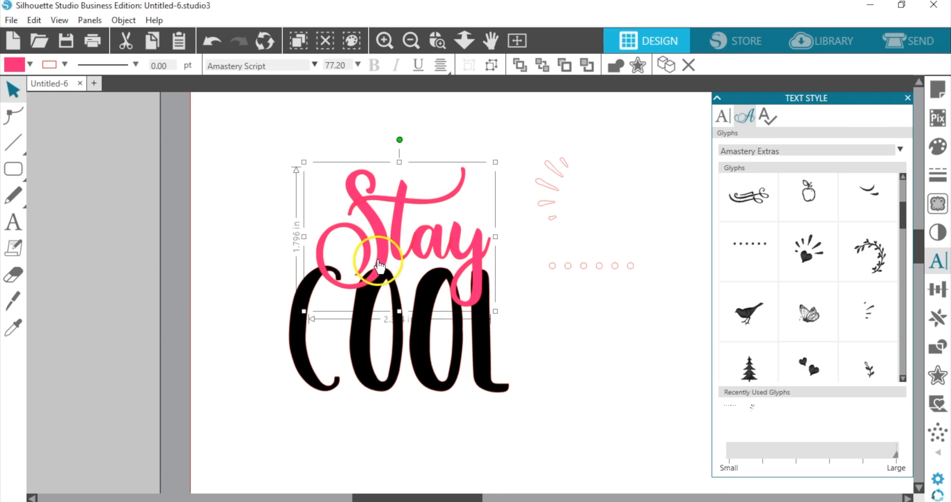
Step: Fill the ray glyph and the dotted-line glyph with the same pink as "Stay"
click(551, 188)
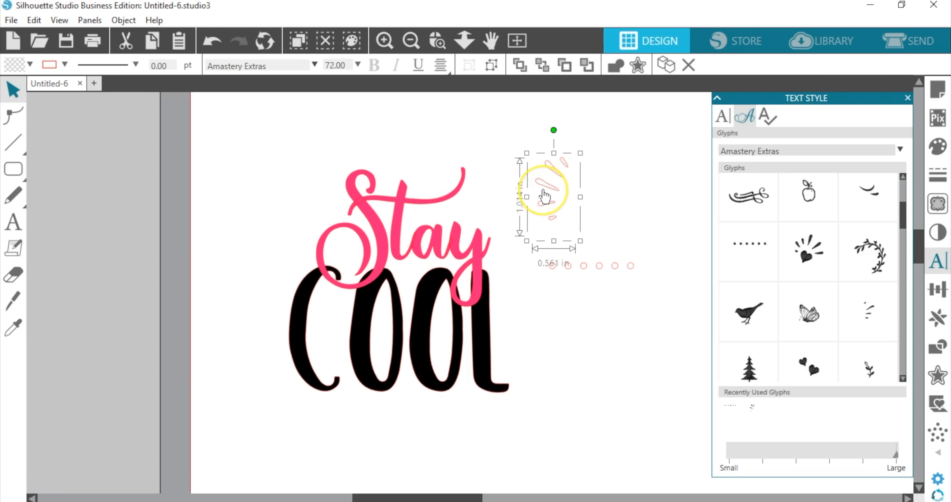
drag(516, 152, 609, 269)
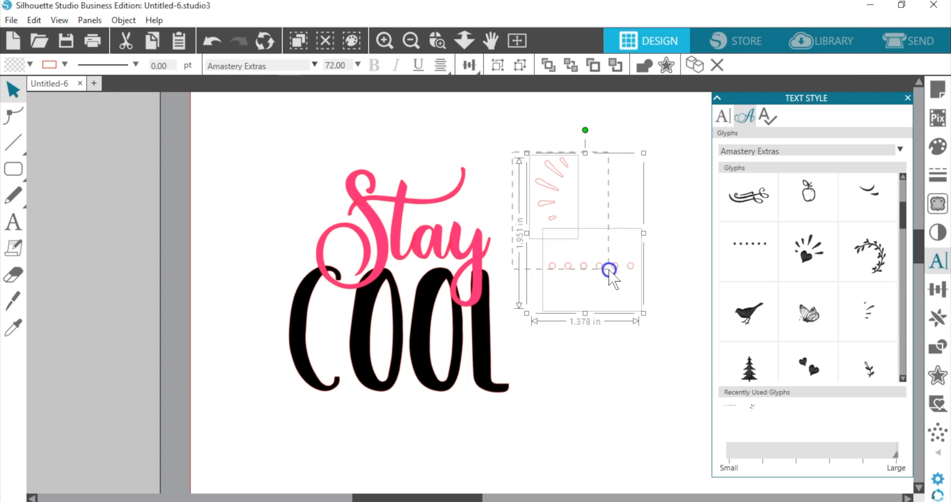
click(29, 64)
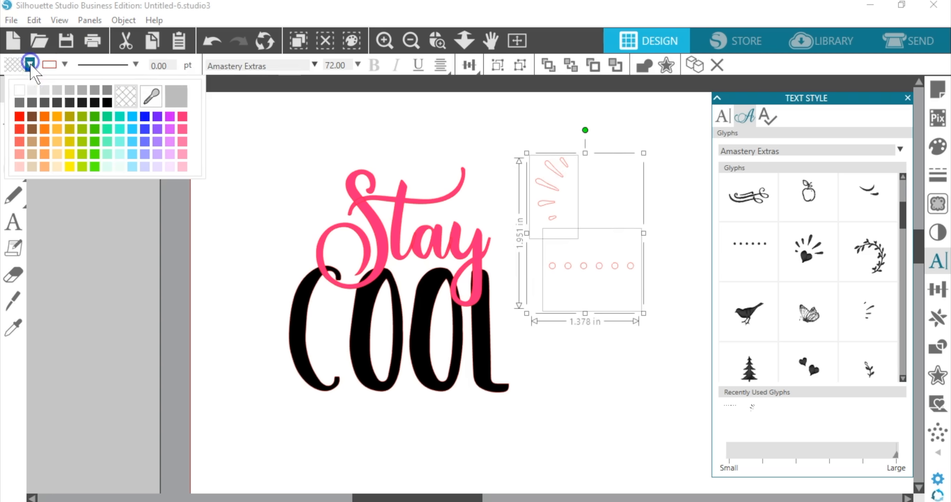
click(180, 117)
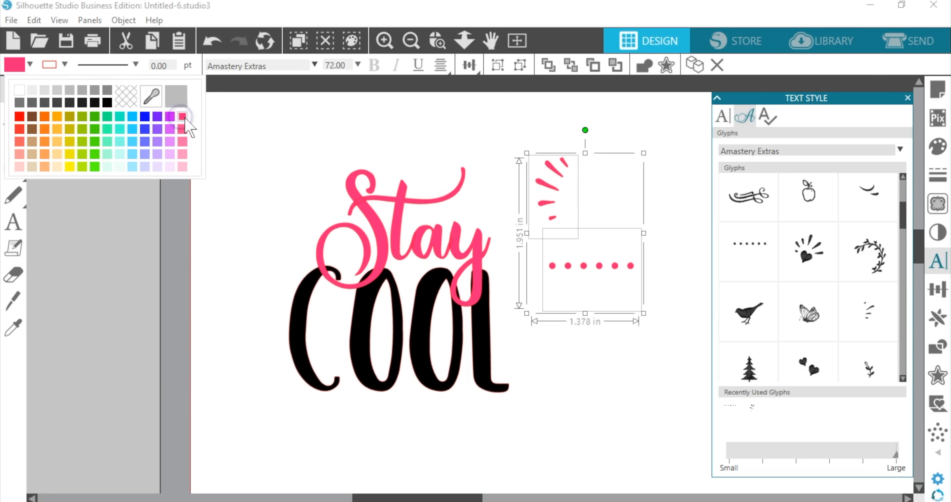
Step: Enlarge the ray glyph to about 1.0 by 1.8 in and place it on the left side of "cool"
click(598, 173)
click(556, 170)
drag(579, 152, 595, 100)
drag(537, 218, 227, 367)
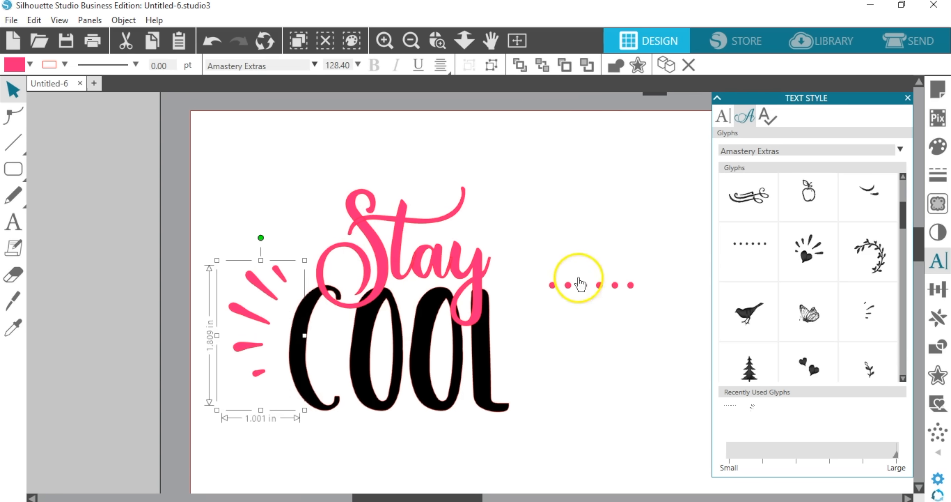
Step: Enlarge the dotted-line glyph to about 1.7 in wide and move it below "cool"
click(600, 286)
drag(642, 332, 673, 375)
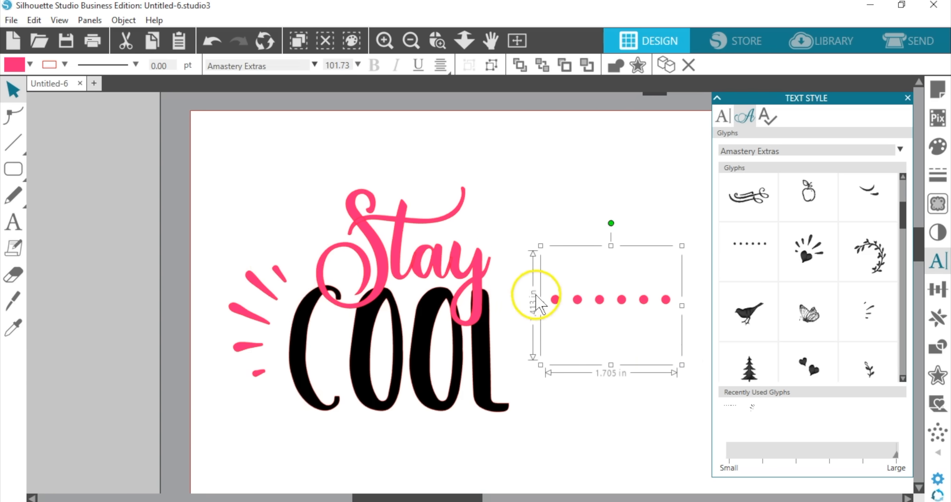
drag(554, 304, 343, 444)
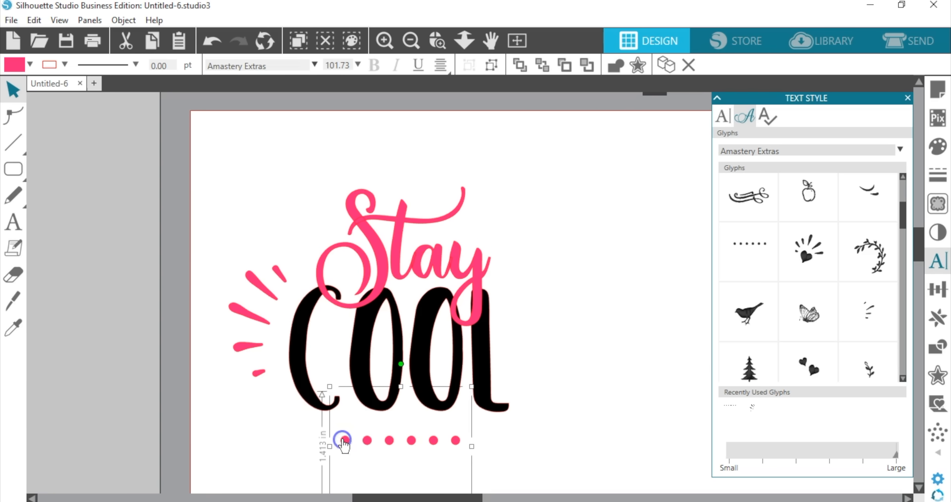
Step: Create a mirrored copy of the rays to the right and move it to the opposite side of "cool"
click(259, 325)
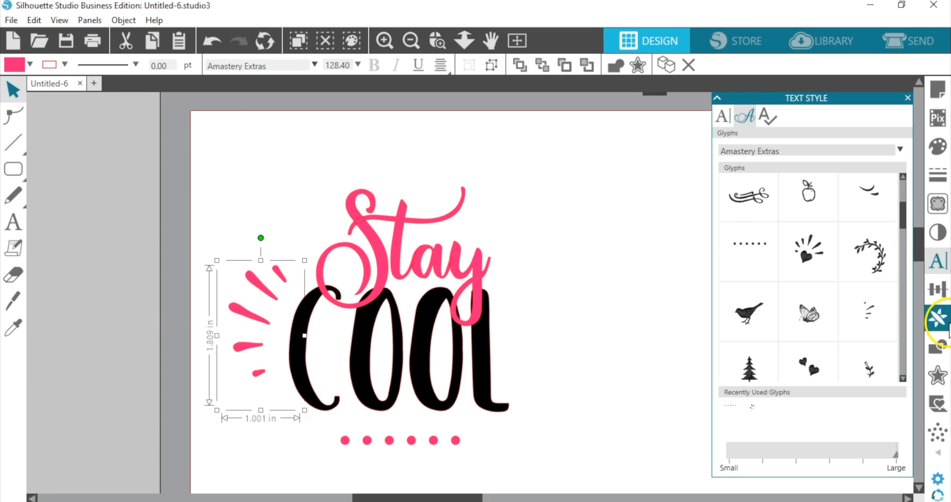
click(938, 318)
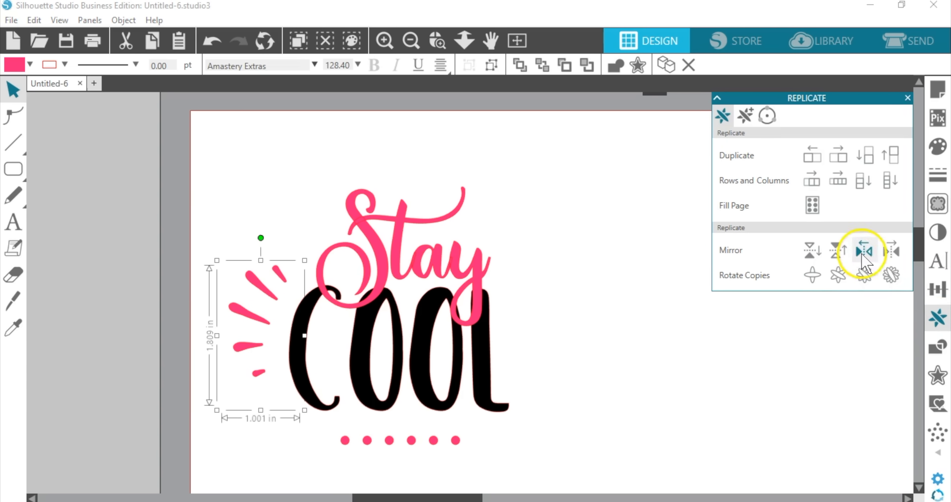
click(892, 252)
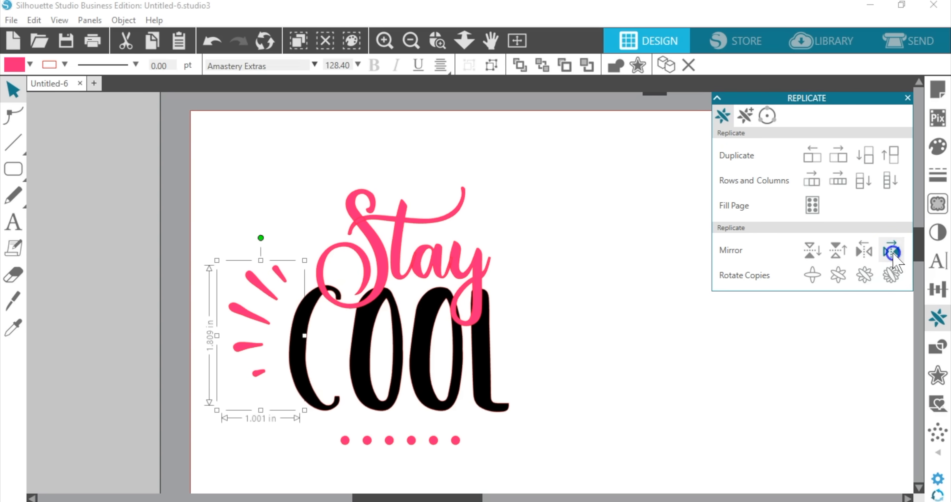
drag(340, 326, 532, 163)
scroll(627, 259, up, 2)
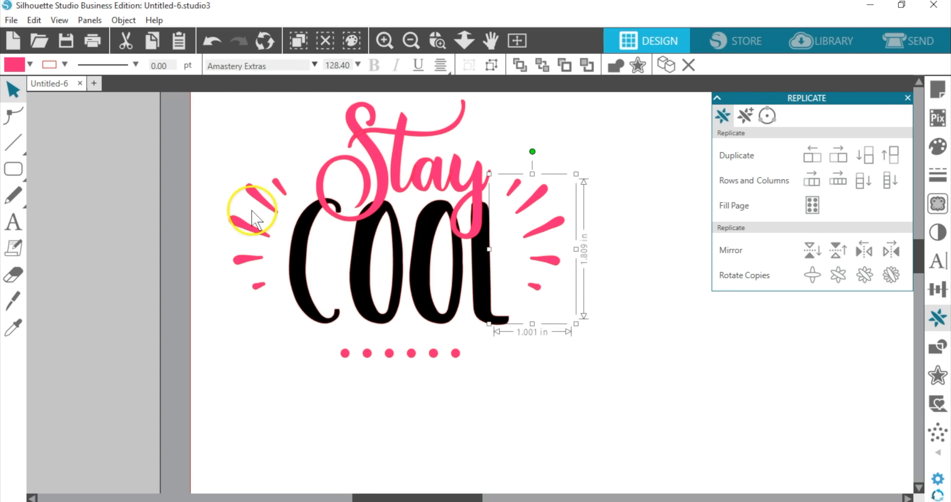
Step: Align the two ray glyphs along their top edges and group them
shift+click(253, 191)
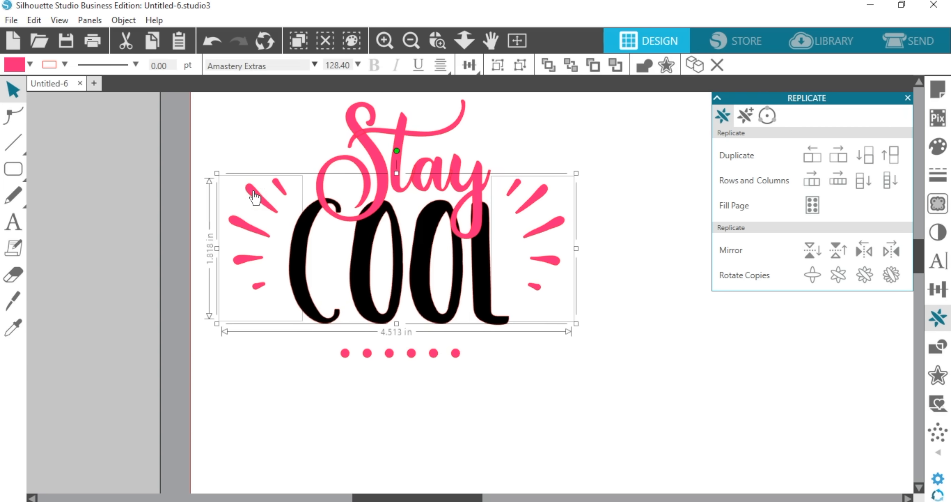
click(290, 184)
click(461, 64)
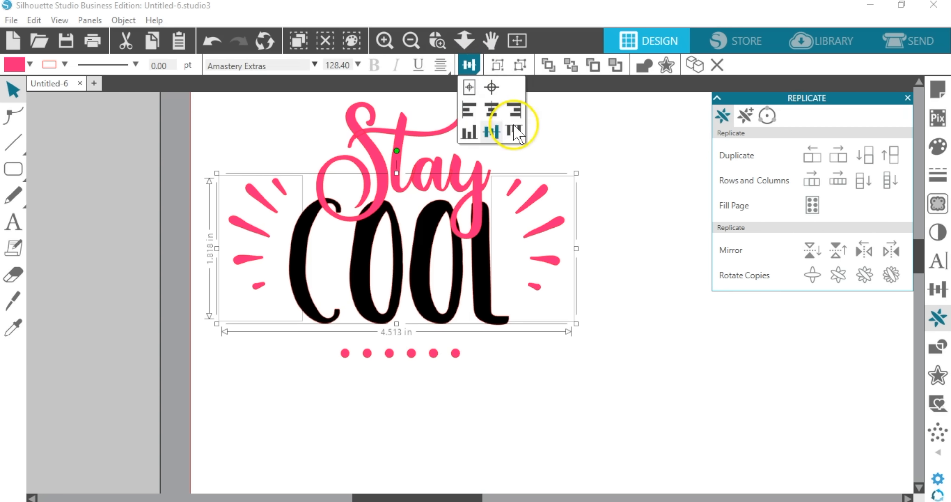
click(514, 131)
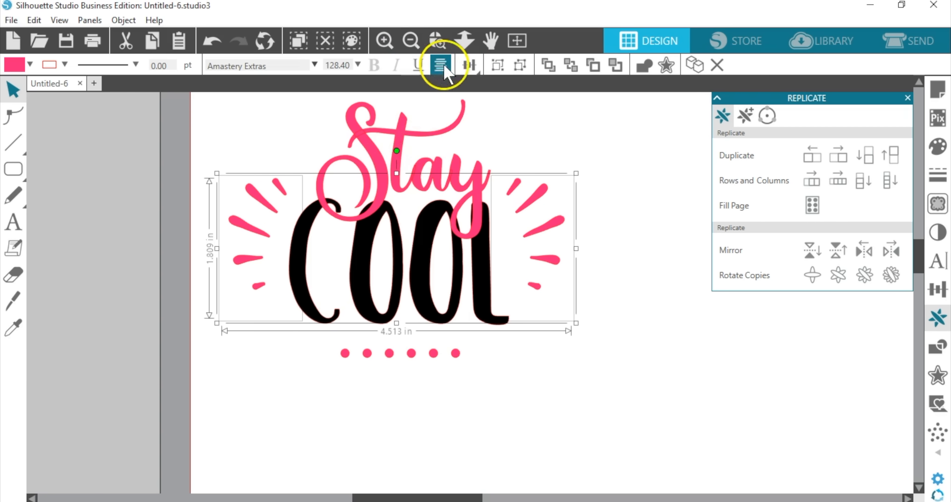
click(472, 66)
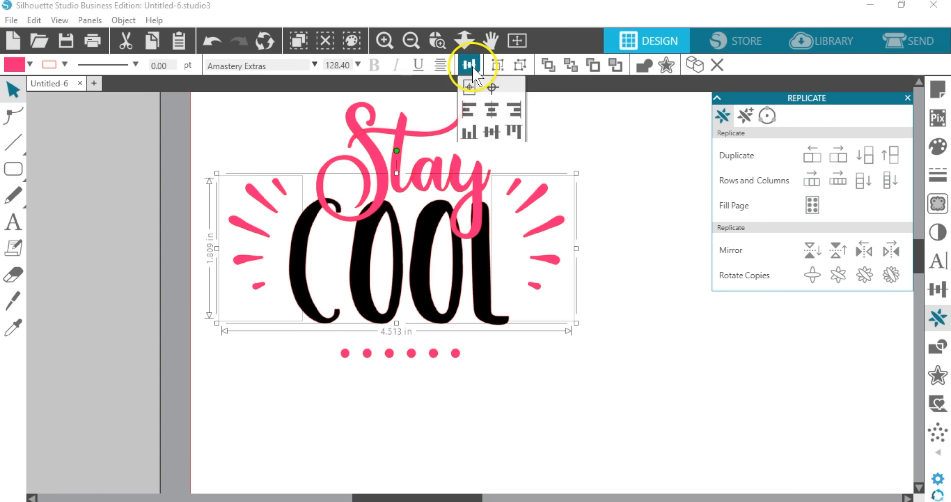
click(498, 67)
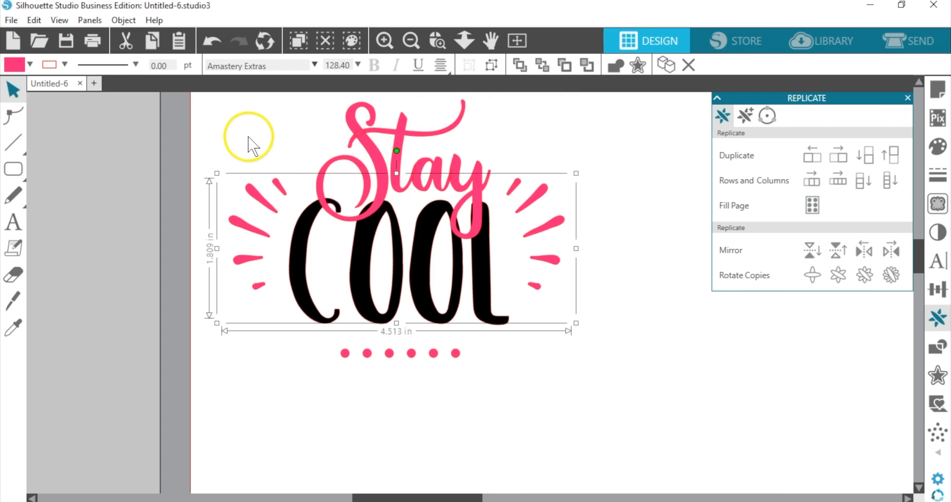
Step: Align "Stay", "cool" and the grouped rays on a common vertical center line
drag(255, 148, 493, 259)
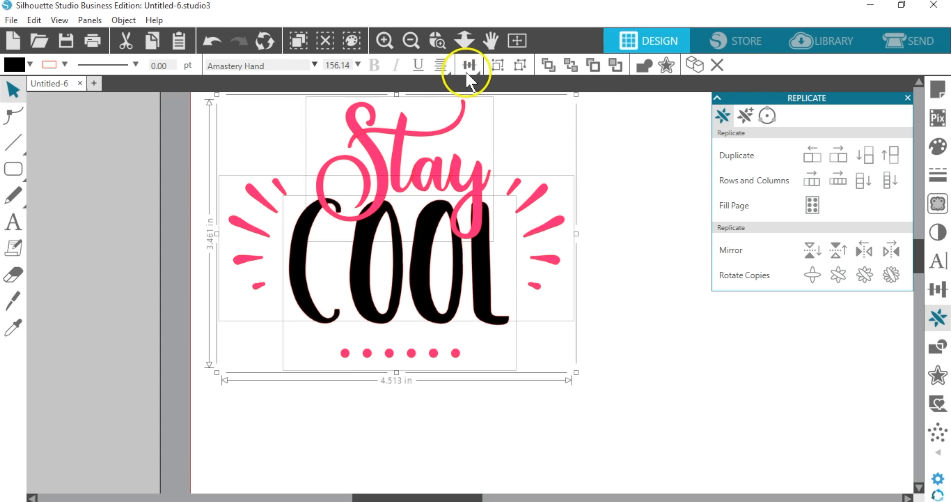
click(469, 64)
click(491, 110)
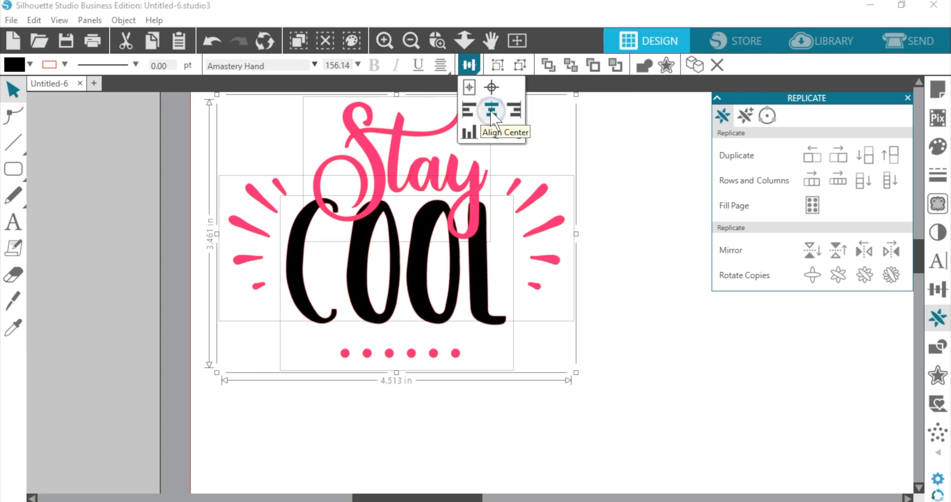
click(612, 185)
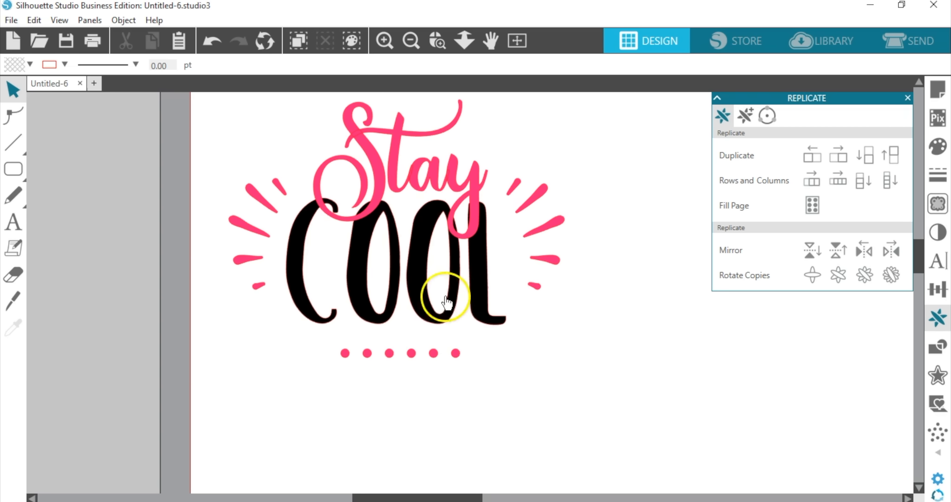
Step: Duplicate the row of dots to the left so the copy continues the line under "cool"
click(390, 354)
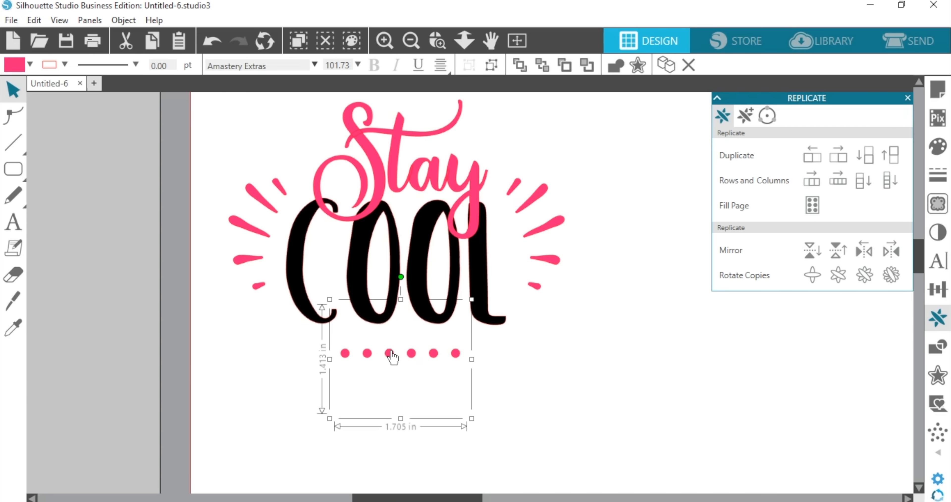
key(i)
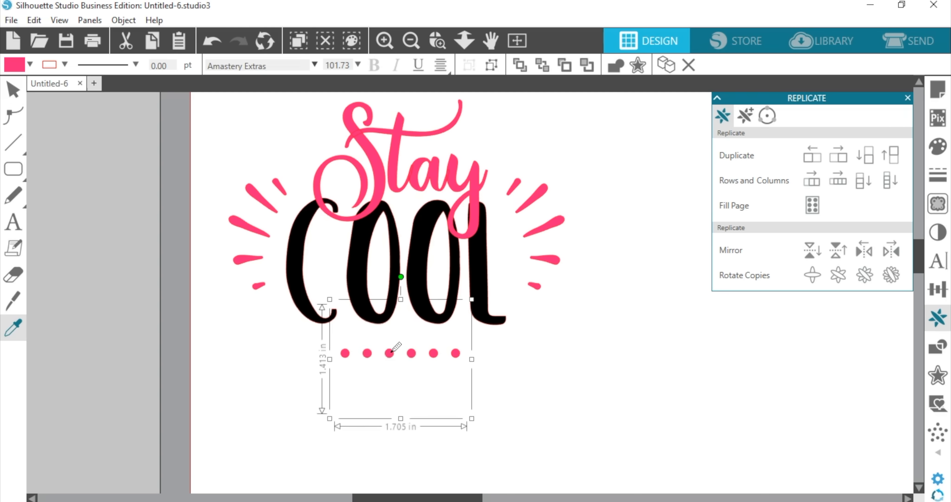
key(ctrl+Left)
key(v)
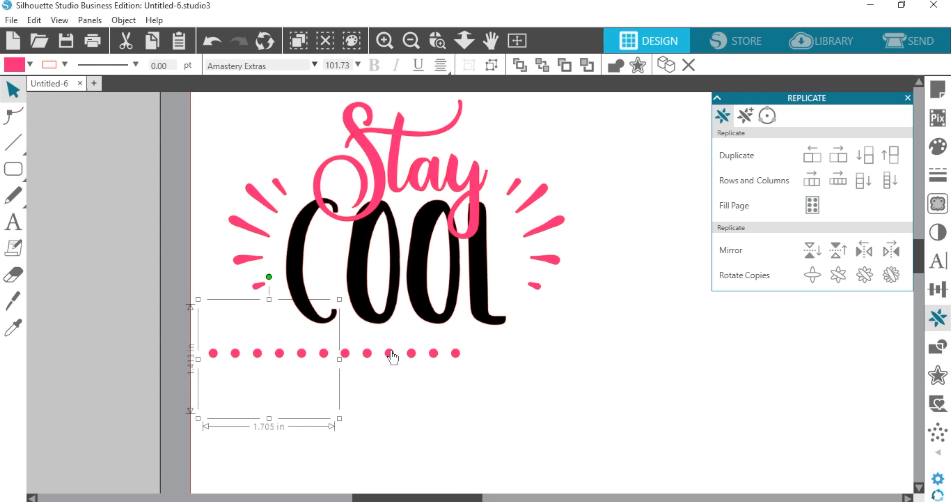
click(389, 355)
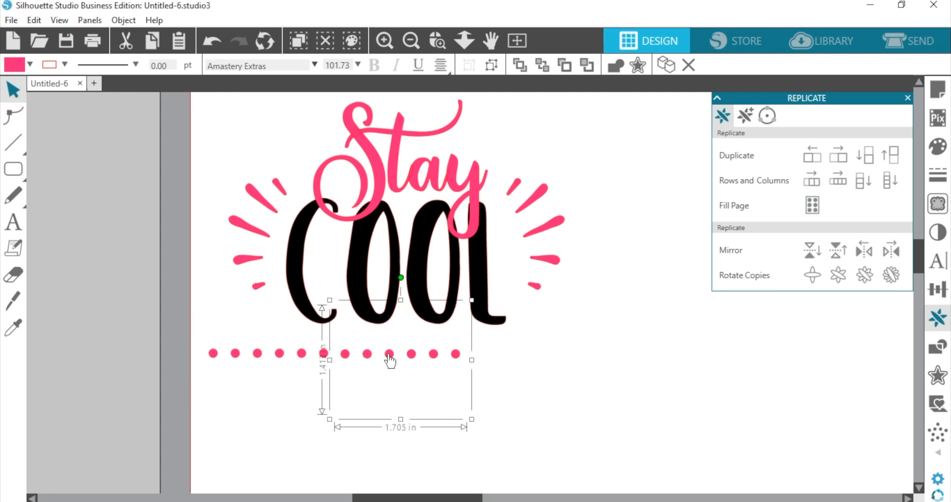
key(ctrl+z)
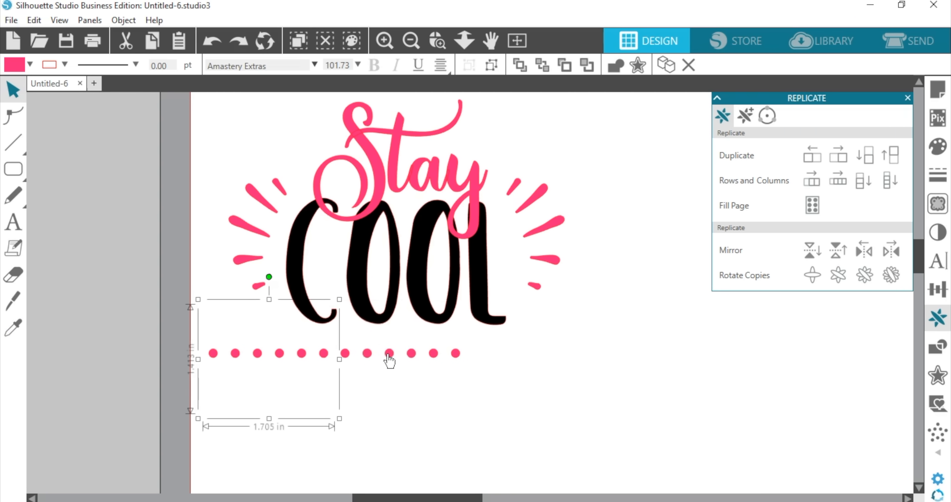
drag(415, 360, 415, 357)
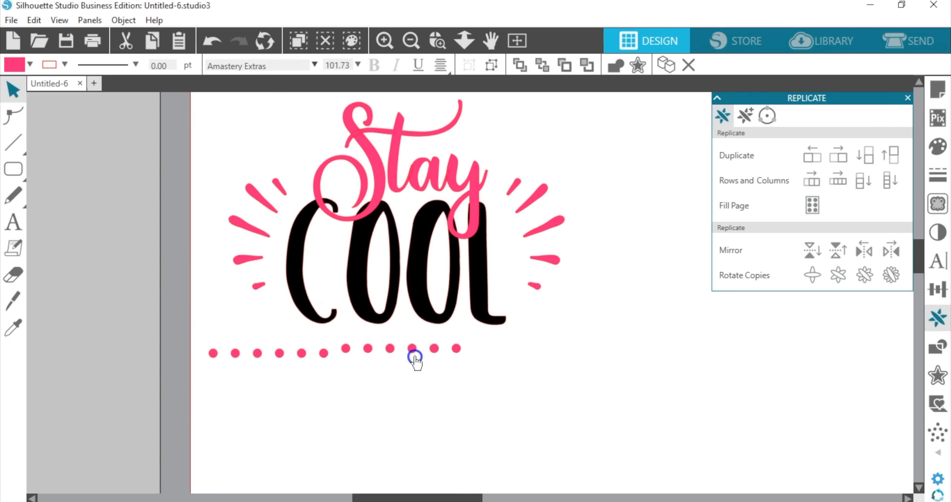
key(ctrl+z)
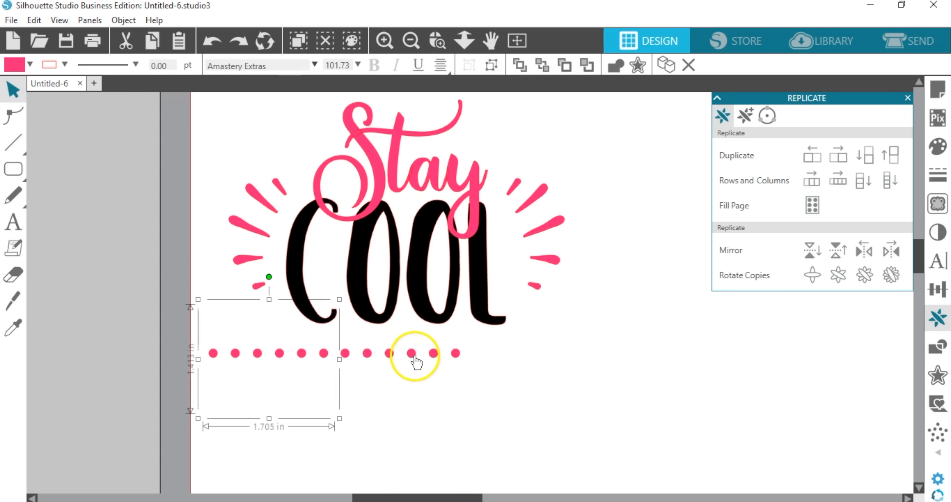
Step: Duplicate the original row of dots to the right and group all three rows into one line
click(416, 360)
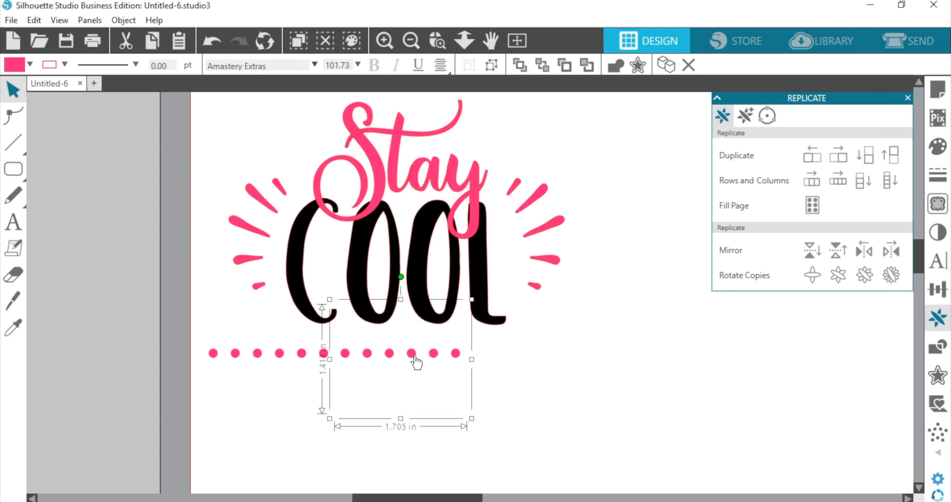
key(i)
key(ctrl+Right)
key(v)
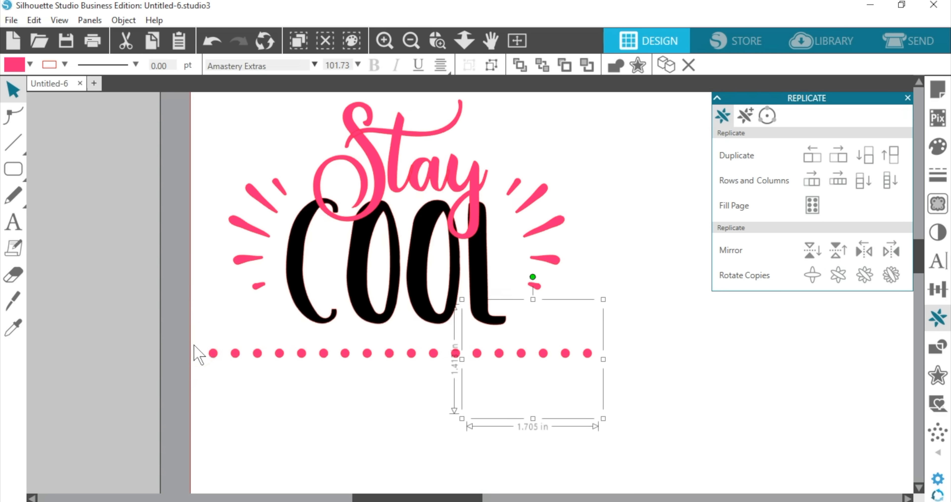
drag(194, 345, 558, 386)
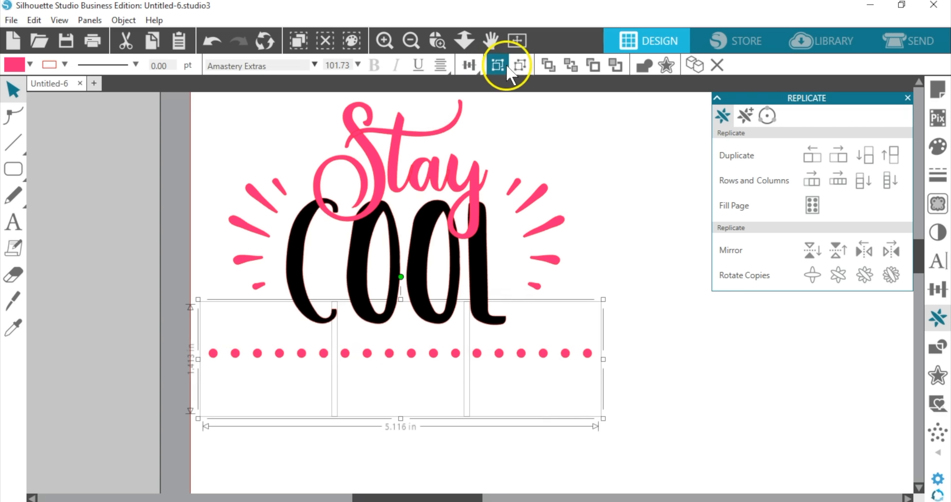
click(494, 66)
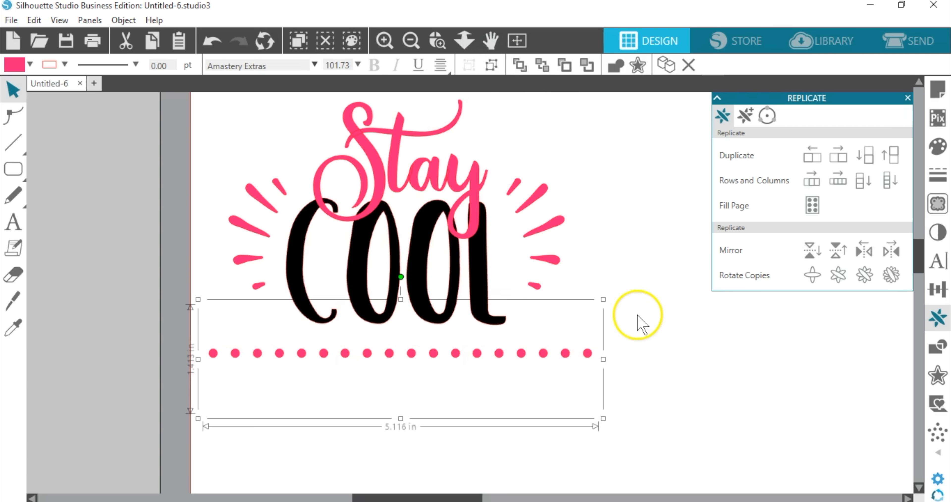
Step: Duplicate the grouped dot line upward, place the copy above "Stay", and move the lower line slightly up
scroll(647, 301, up, 2)
scroll(646, 297, up, 1)
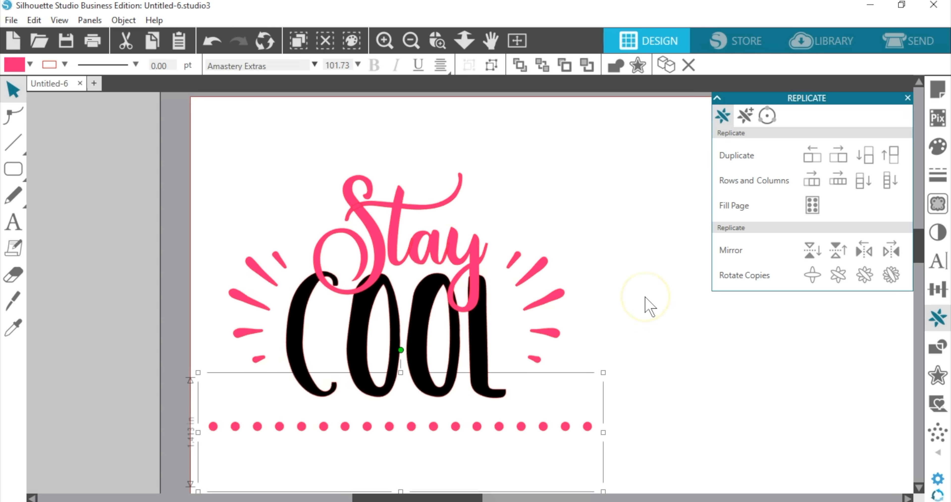
key(i)
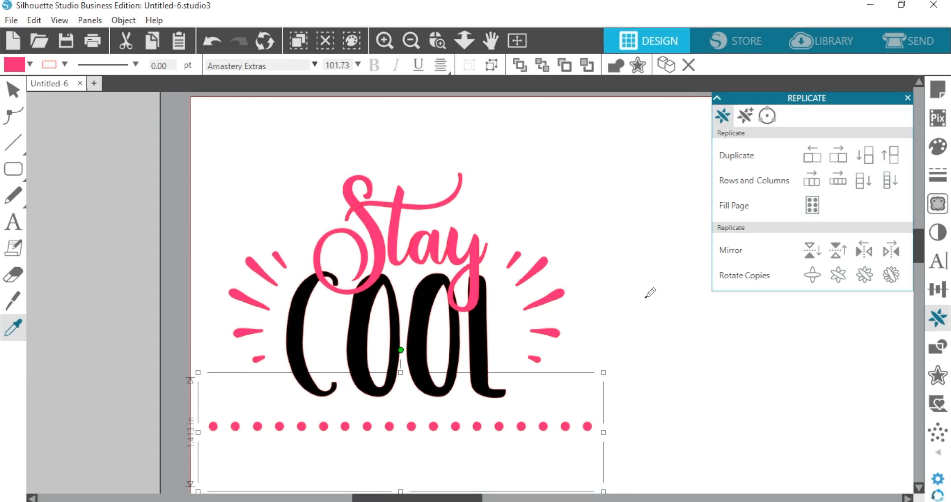
scroll(645, 298, down, 2)
scroll(645, 298, up, 2)
key(ctrl+Up)
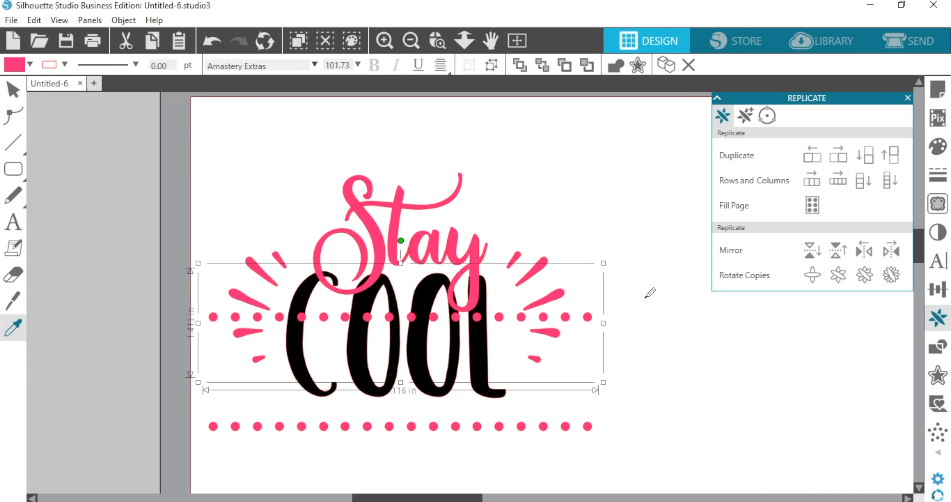
key(v)
drag(588, 317, 586, 167)
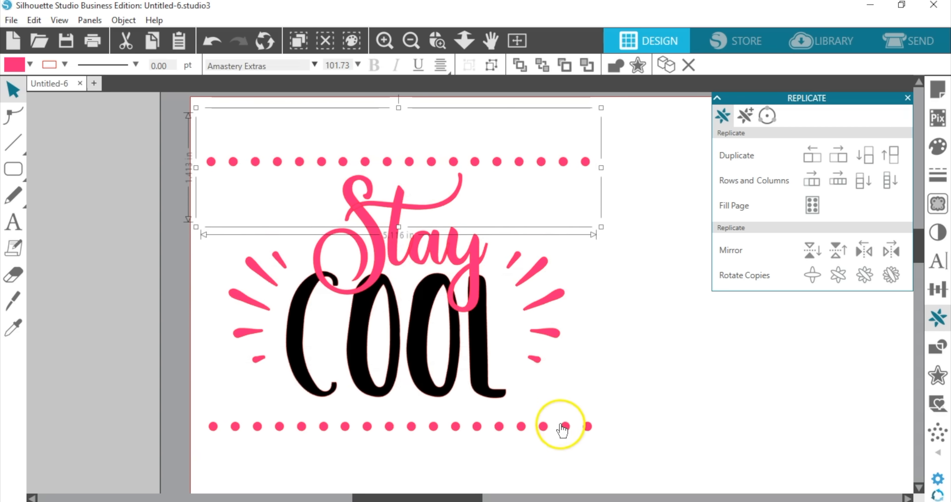
drag(564, 426, 565, 417)
Step: Align both words, the rays and the two dotted lines on a common vertical center line
drag(168, 125, 601, 478)
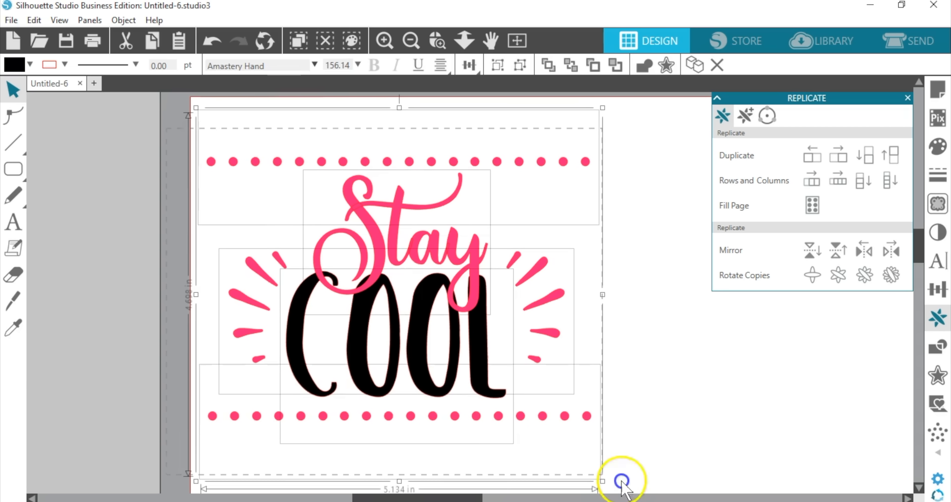
click(469, 65)
click(494, 110)
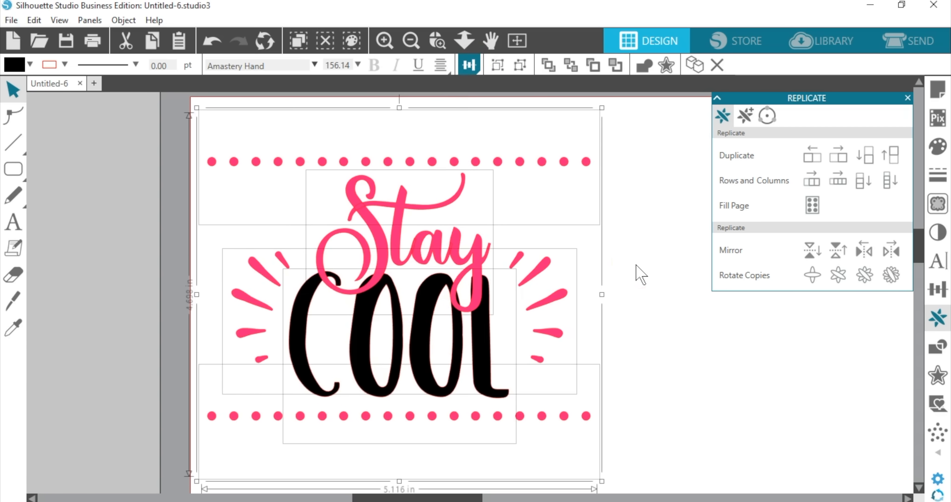
click(624, 272)
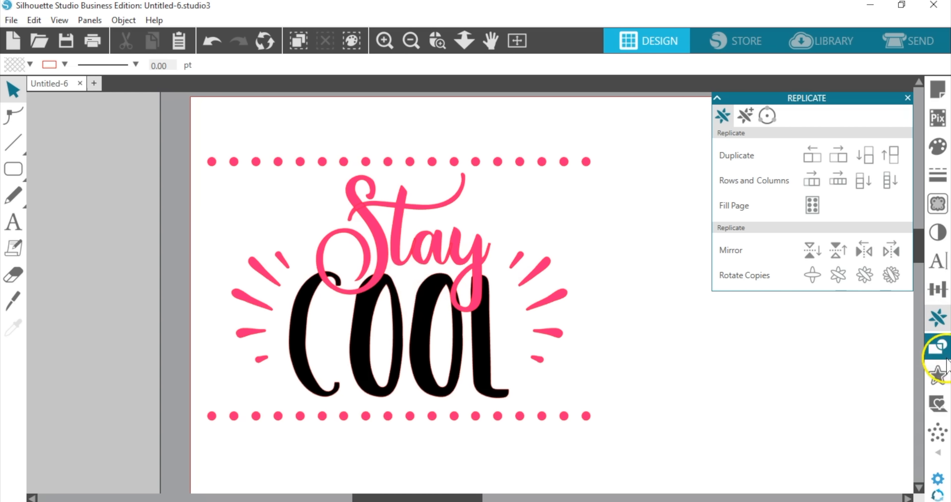
Step: Apply a 0.030 in offset with rounded corners around the word "Stay"
click(940, 379)
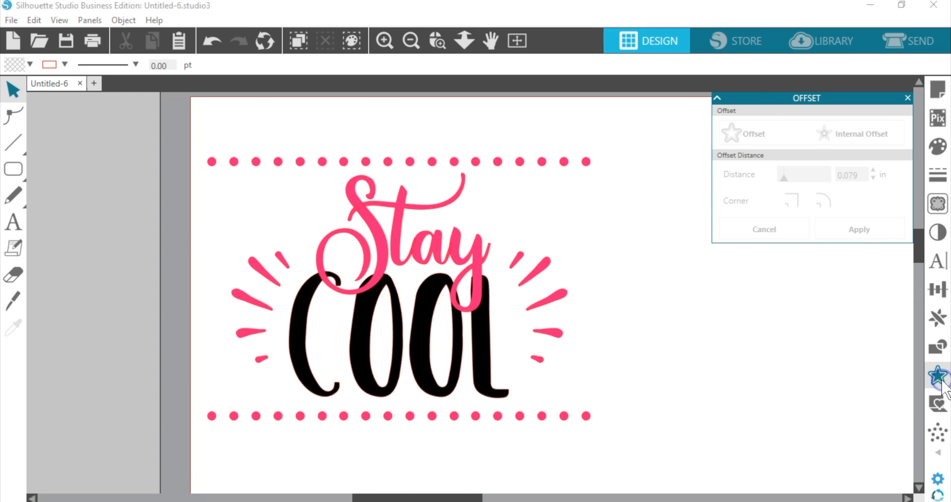
click(399, 216)
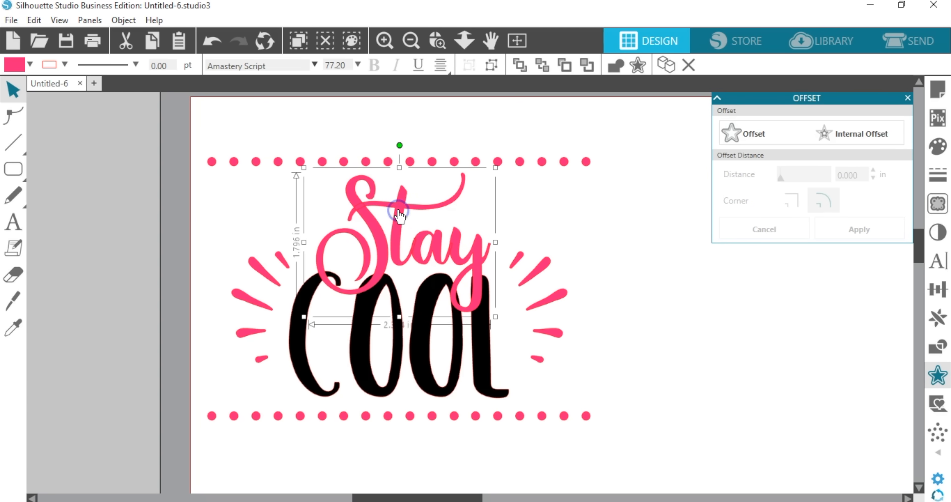
click(757, 135)
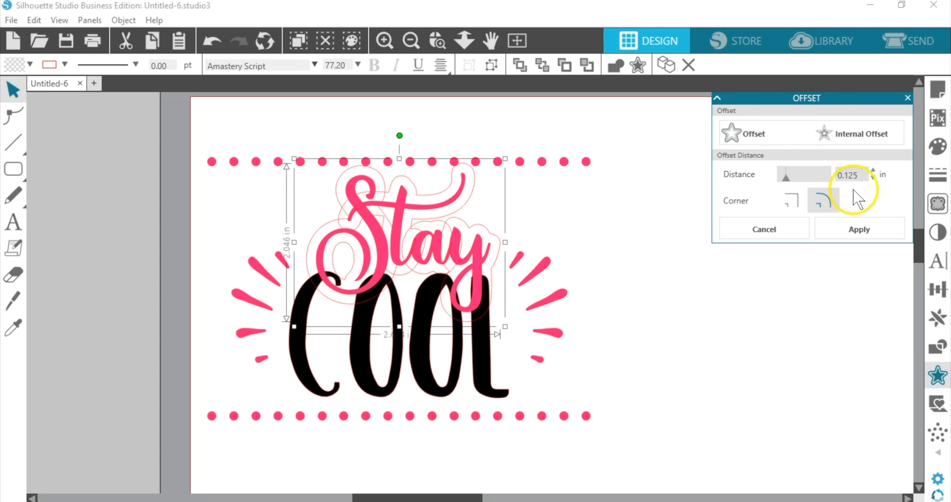
drag(861, 179, 816, 188)
text(.0.)
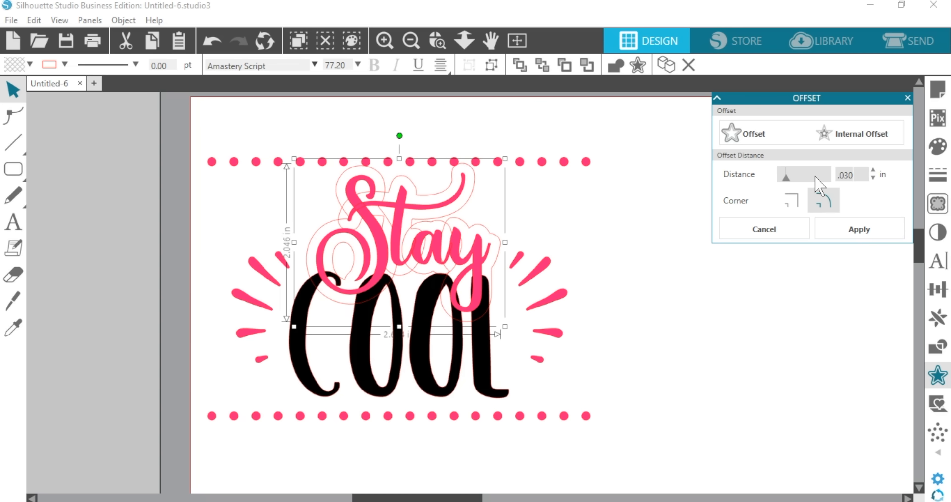
click(860, 229)
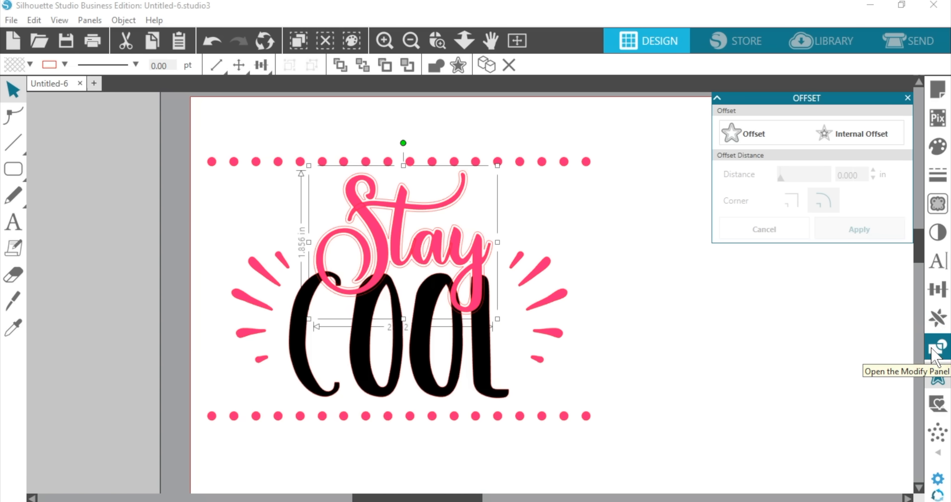
Step: Bring the "Stay" offset to the front and subtract it from the black word "cool"
click(936, 353)
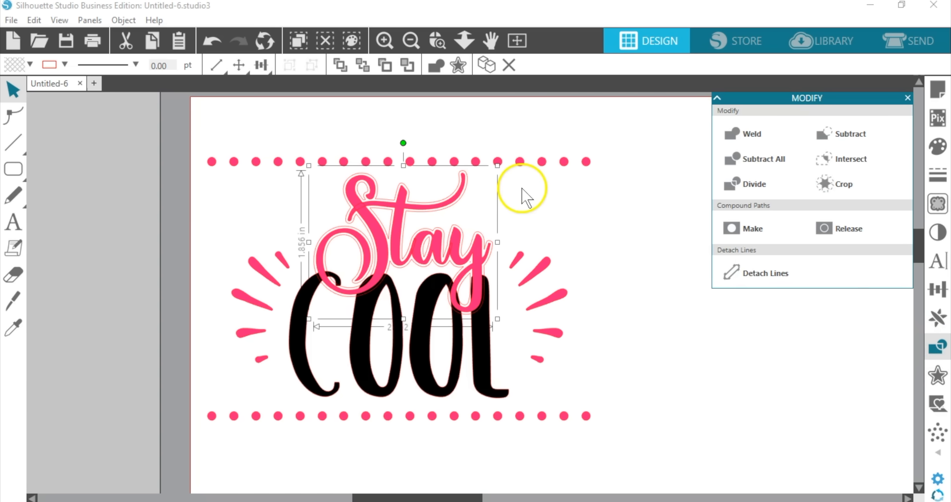
click(526, 198)
drag(538, 199, 482, 233)
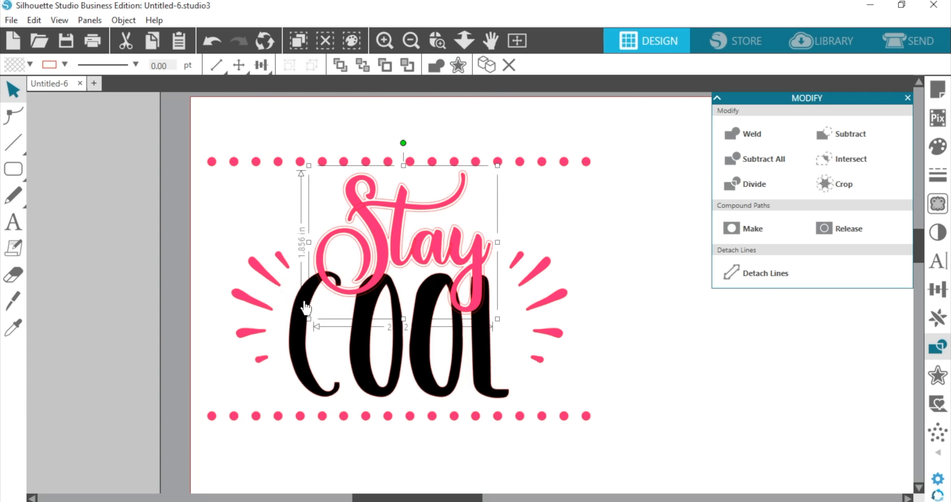
click(340, 66)
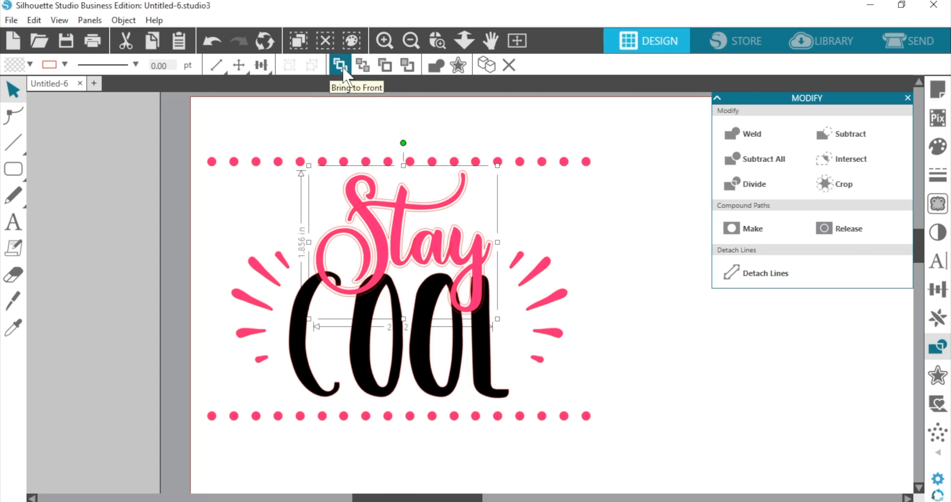
click(419, 353)
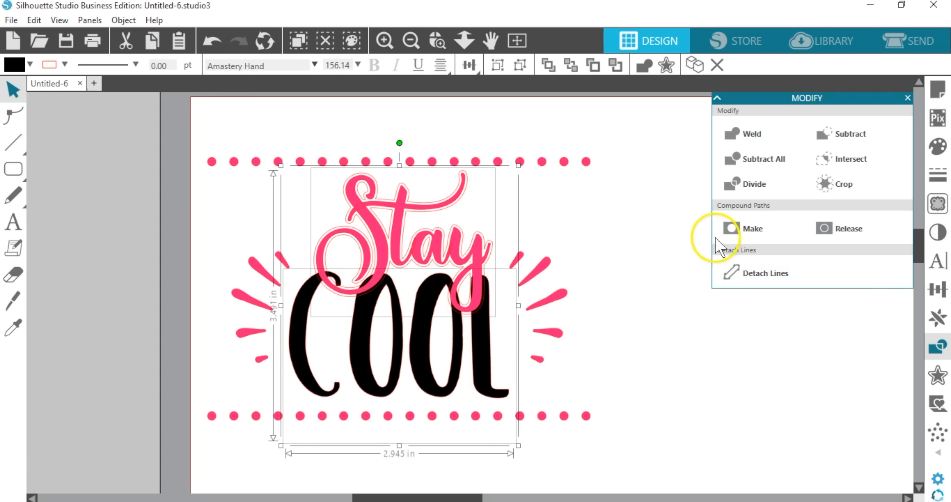
click(851, 134)
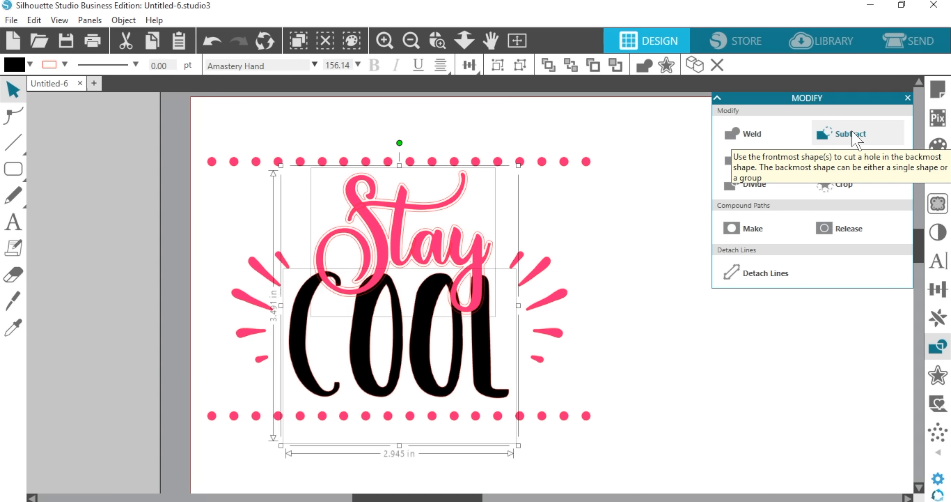
click(850, 134)
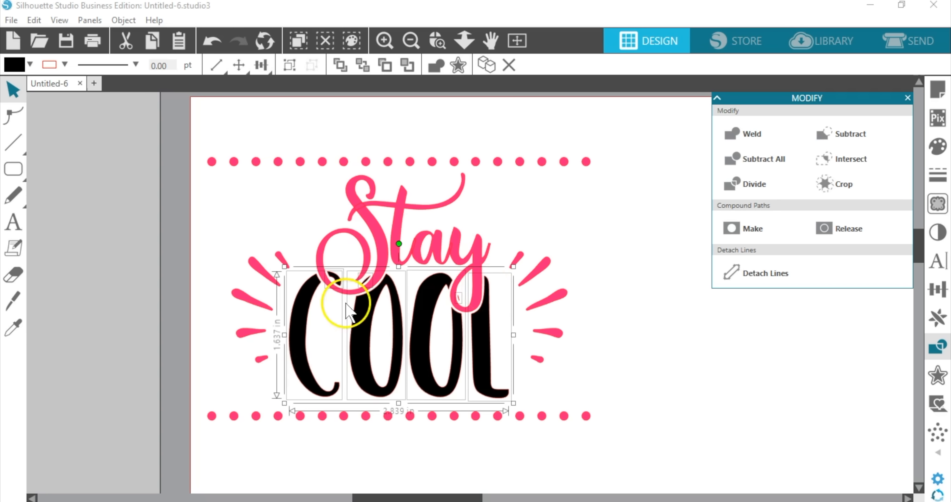
Step: Group the cut pieces of "cool" and weld the letters of "Stay" together
click(290, 66)
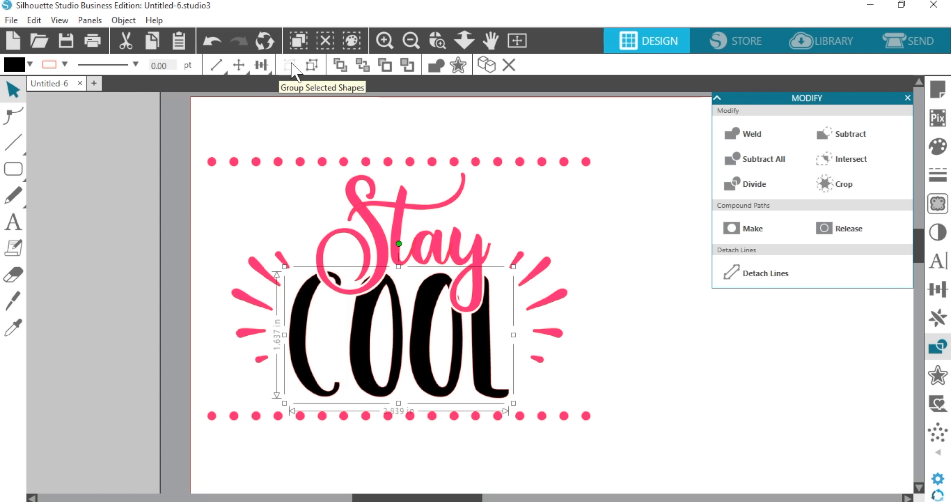
click(374, 225)
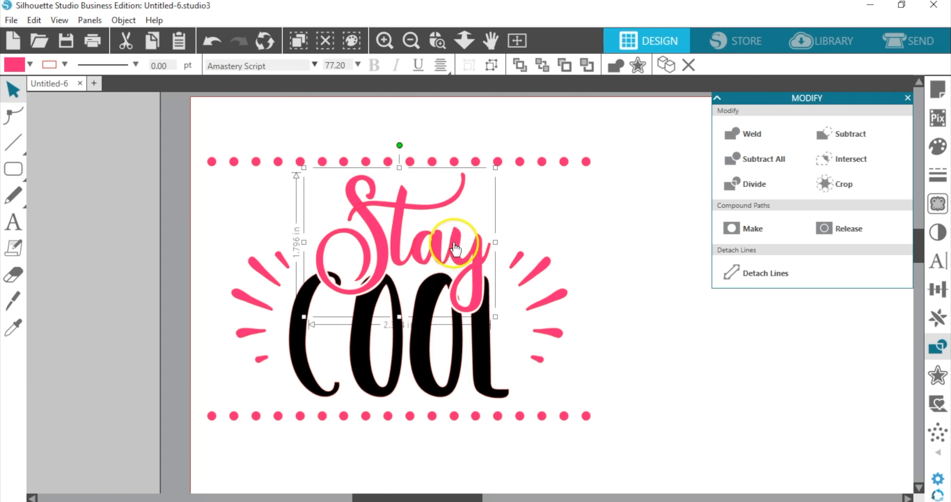
click(616, 69)
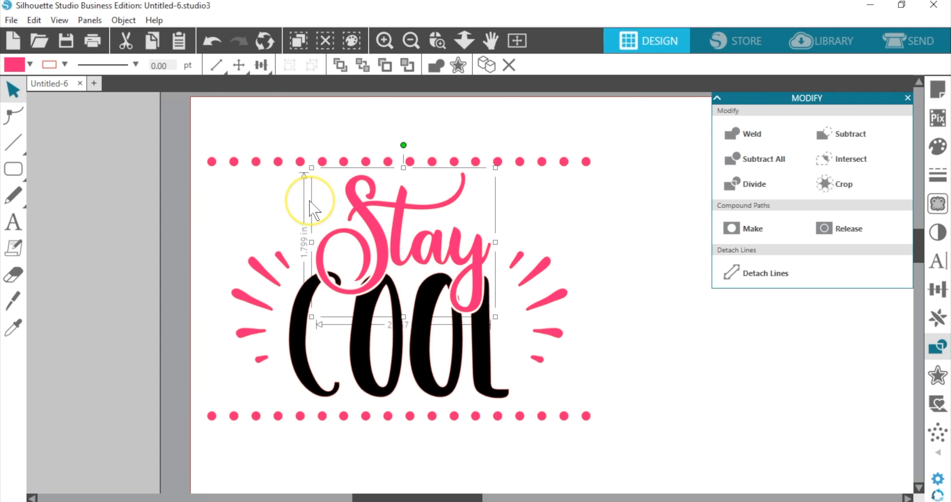
Step: Group "Stay" with "cool" and center the grouped words vertically in line with the rays and dotted lines
drag(309, 201, 345, 292)
click(291, 64)
drag(177, 137, 616, 438)
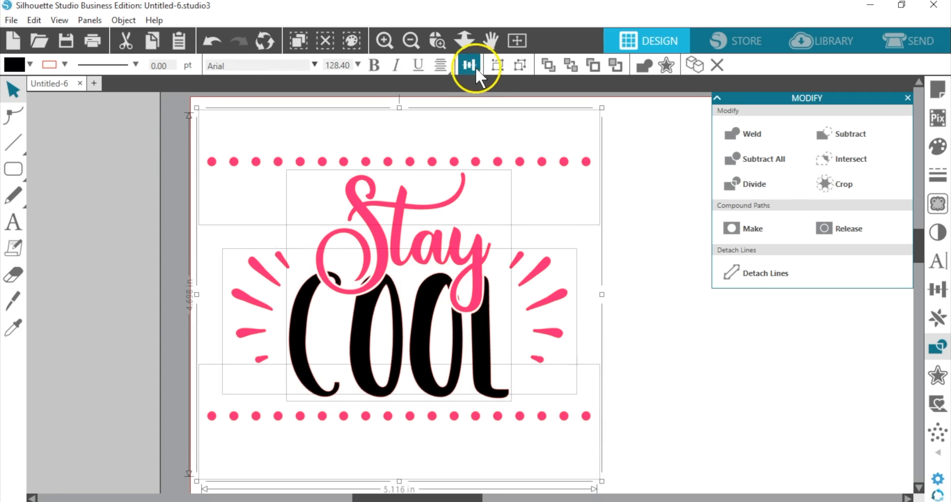
click(469, 65)
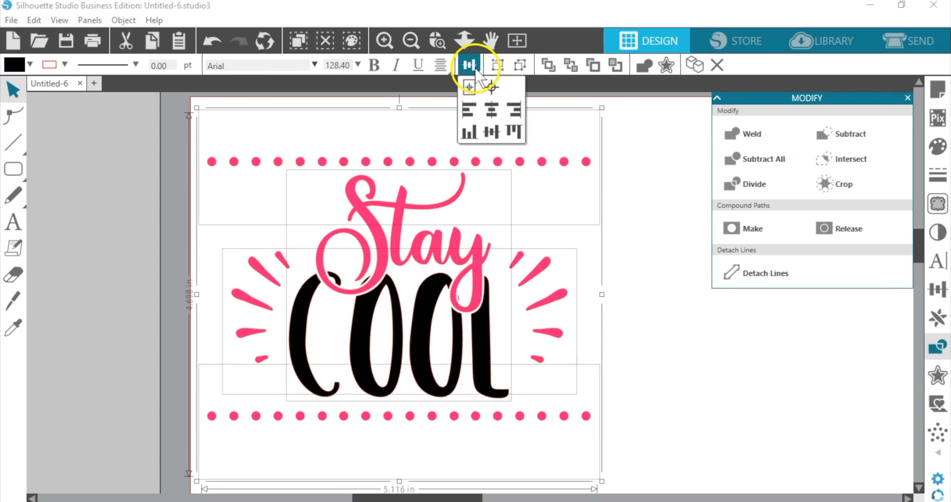
click(492, 111)
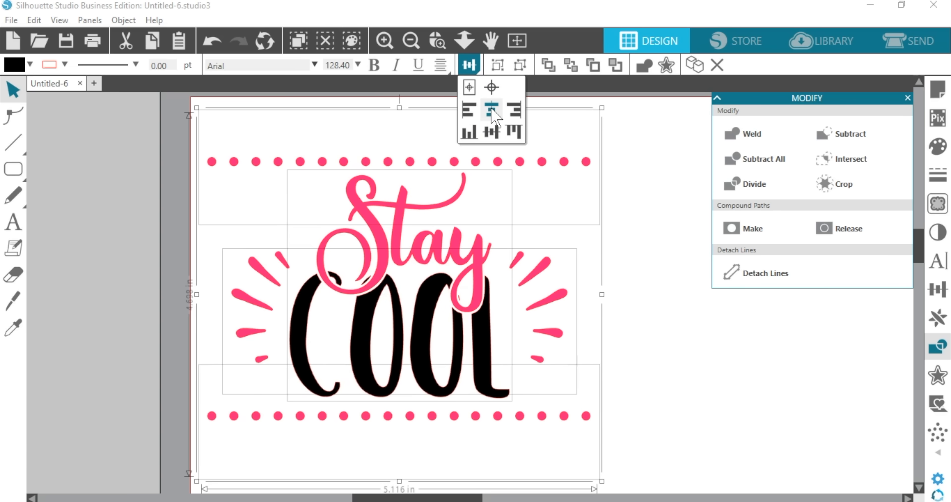
click(628, 194)
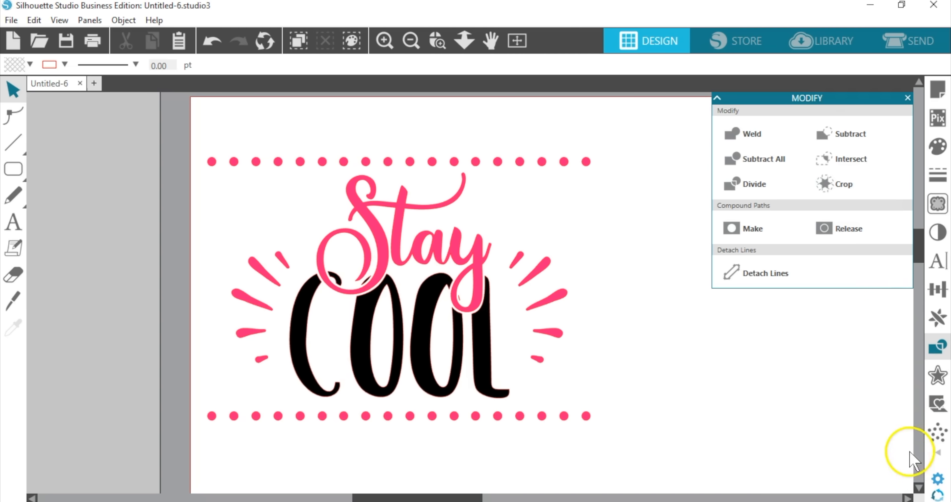
Step: Open the Warp options and group the words, rays and dotted lines into one object
click(938, 453)
click(848, 441)
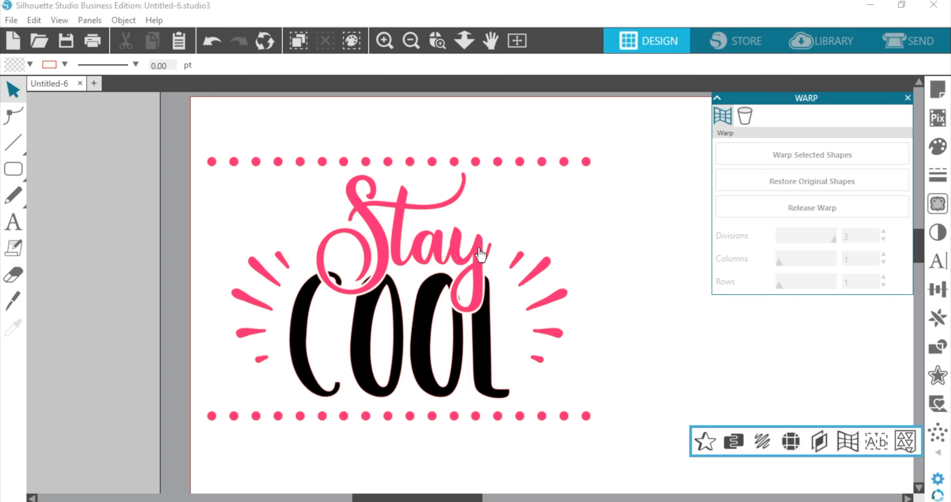
click(480, 254)
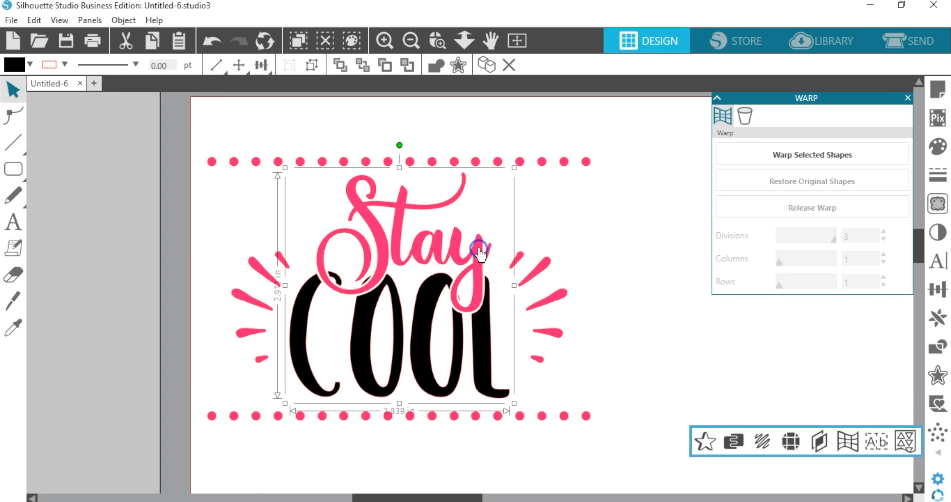
drag(218, 109, 504, 424)
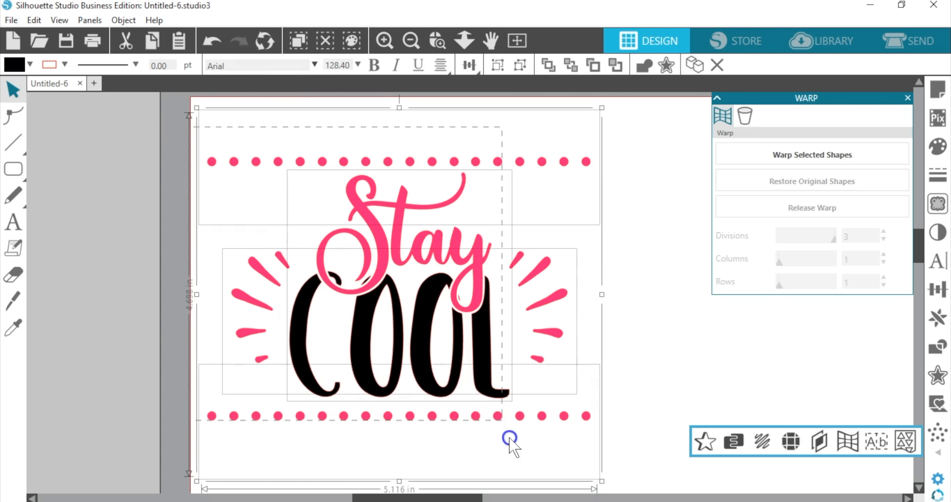
click(497, 65)
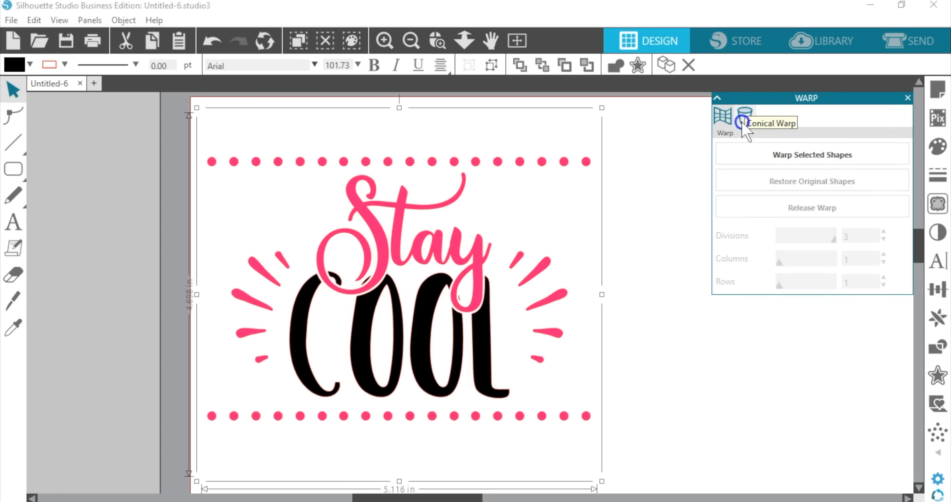
Step: Start a conical warp on the grouped design with a 3.75 in top width, 2.5 in bottom width and 6 in height
click(745, 117)
drag(864, 99, 848, 8)
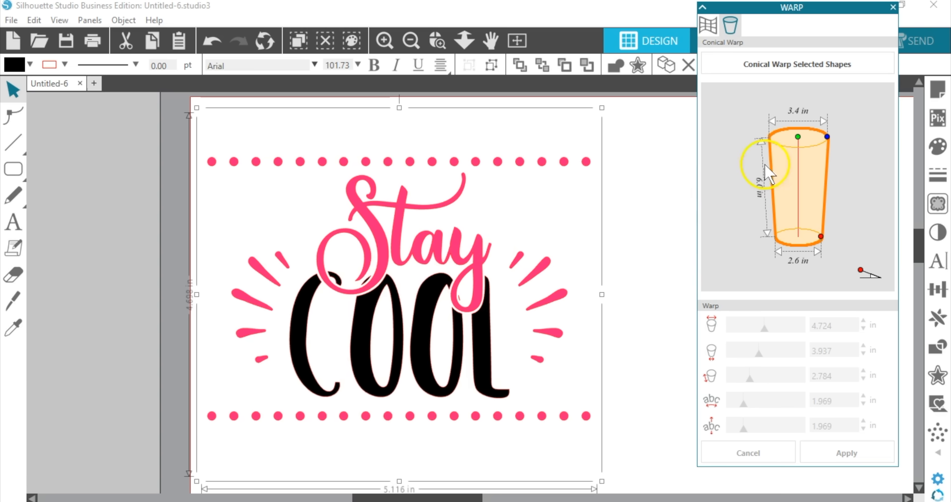
click(857, 65)
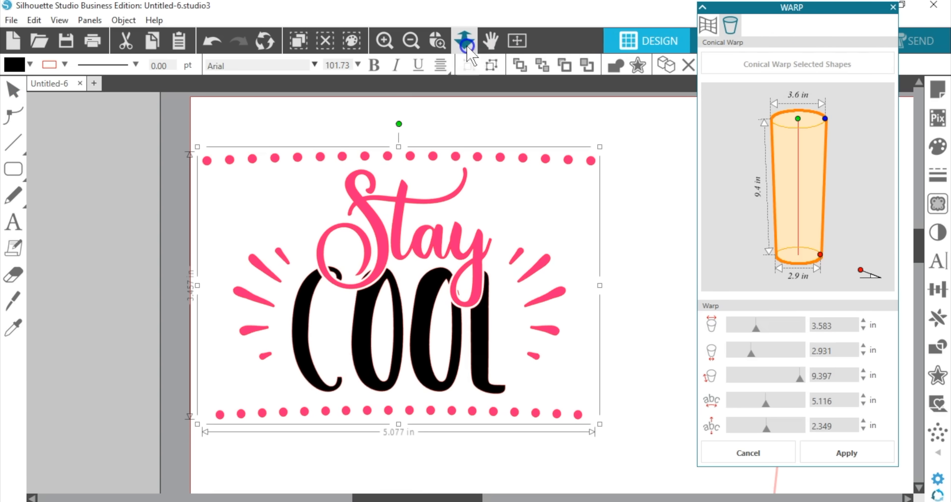
drag(637, 255, 614, 102)
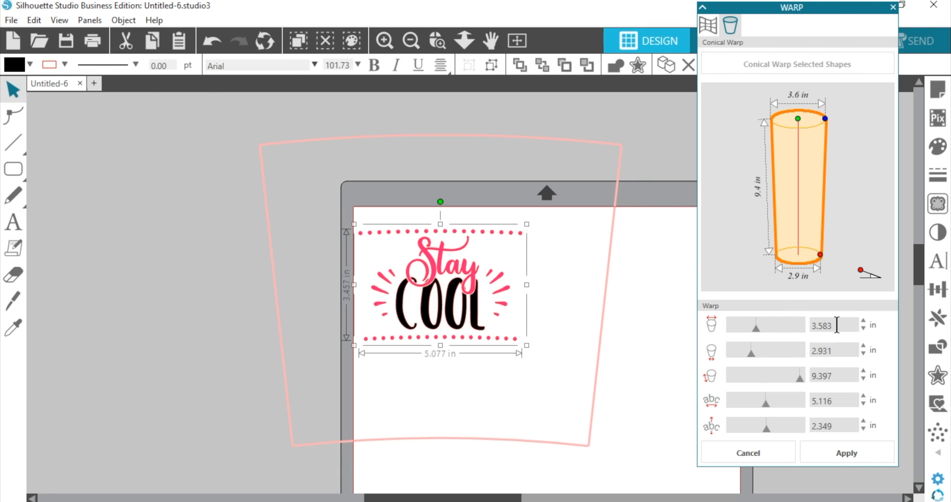
drag(837, 324, 803, 331)
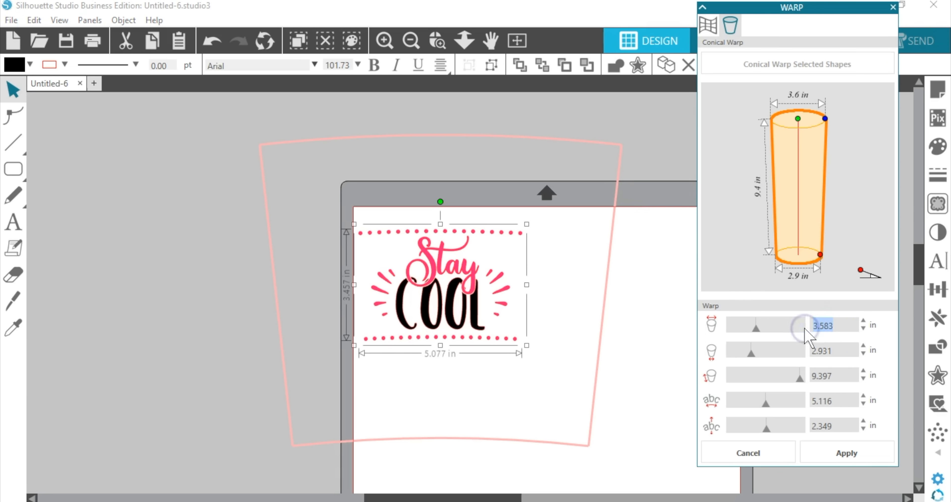
text(3.75)
drag(839, 351, 795, 354)
text(2.5)
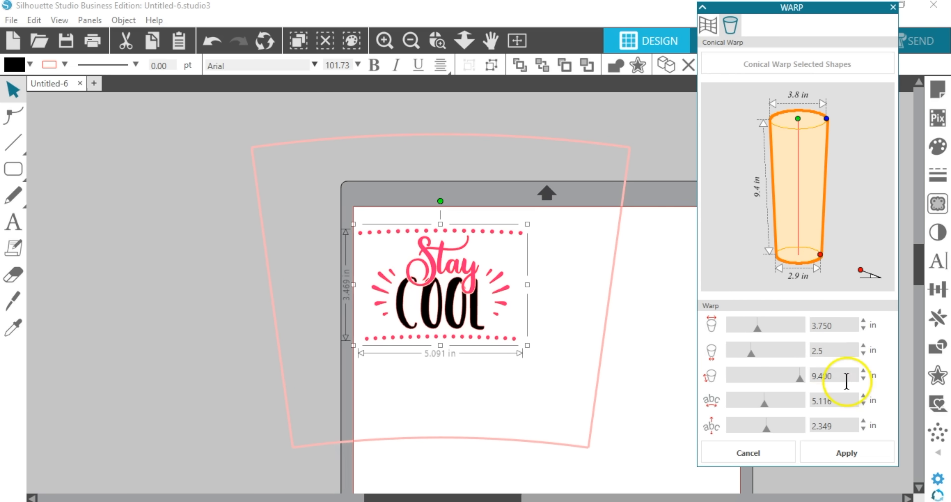
drag(850, 377, 796, 377)
text(6)
key(Return)
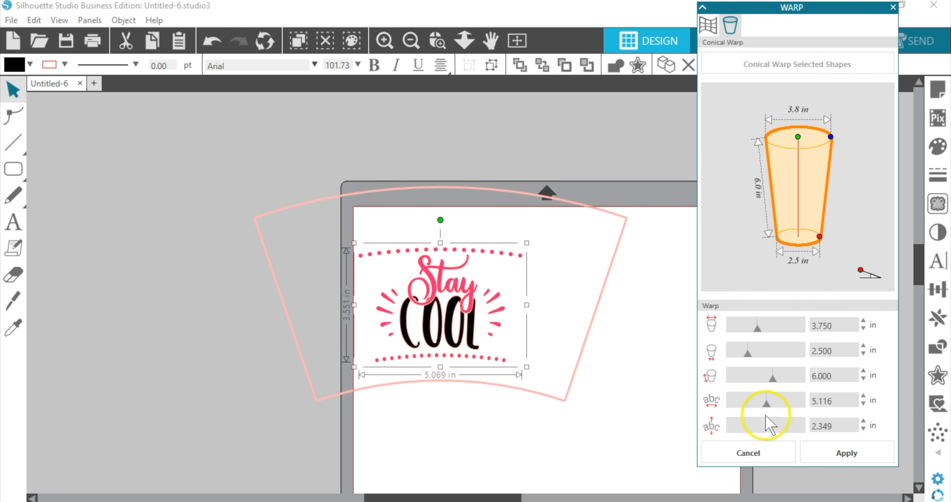
Step: Apply the conical warp with the design's vertical position at 0.672 in, and group all the warped pieces
mouse_move(758, 429)
mouse_down()
mouse_move(748, 430)
mouse_move(769, 435)
mouse_up()
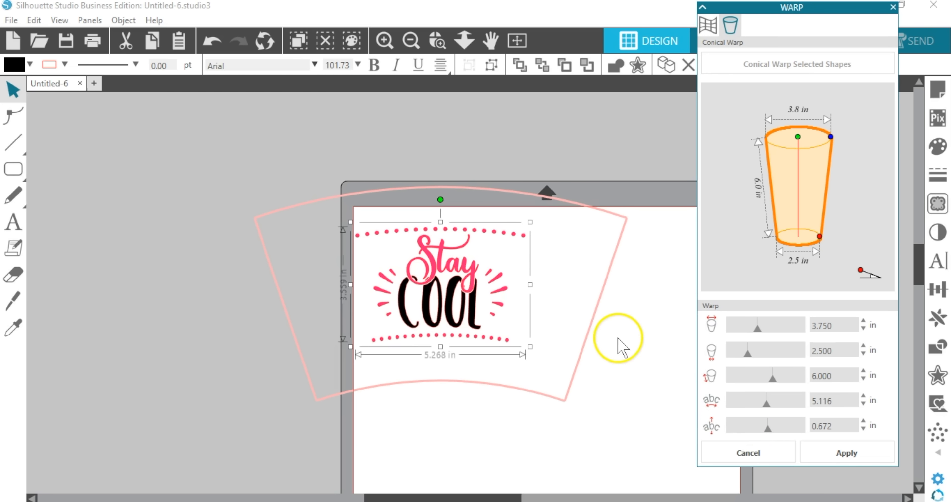
click(866, 458)
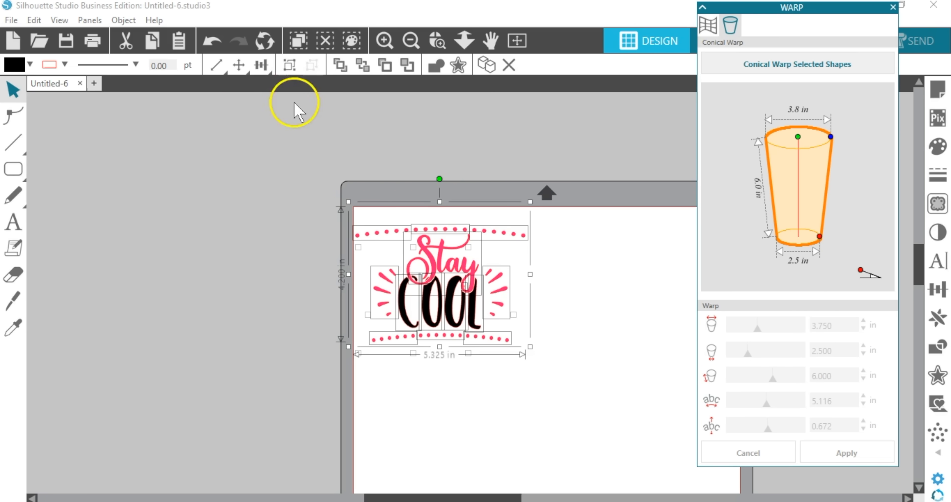
drag(296, 159, 570, 384)
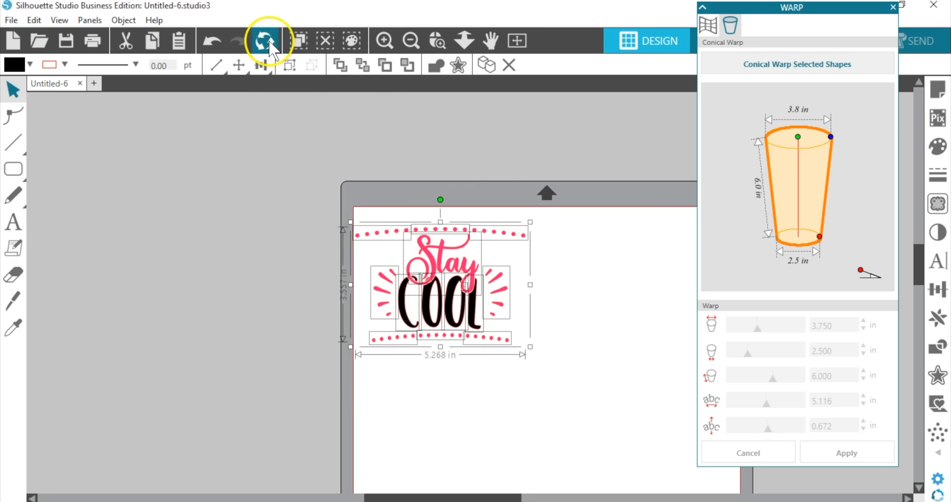
click(288, 67)
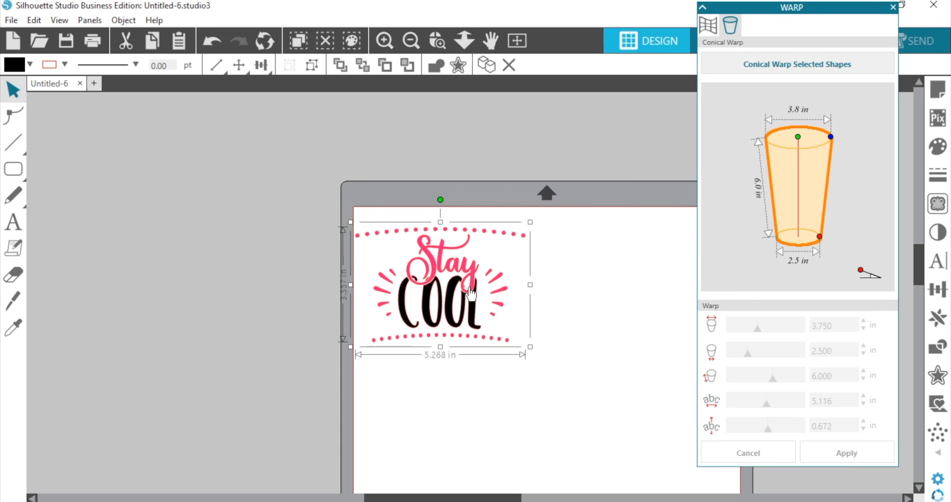
Step: Close the Warp options and set the page size to 6 in wide by 4 in high
click(893, 7)
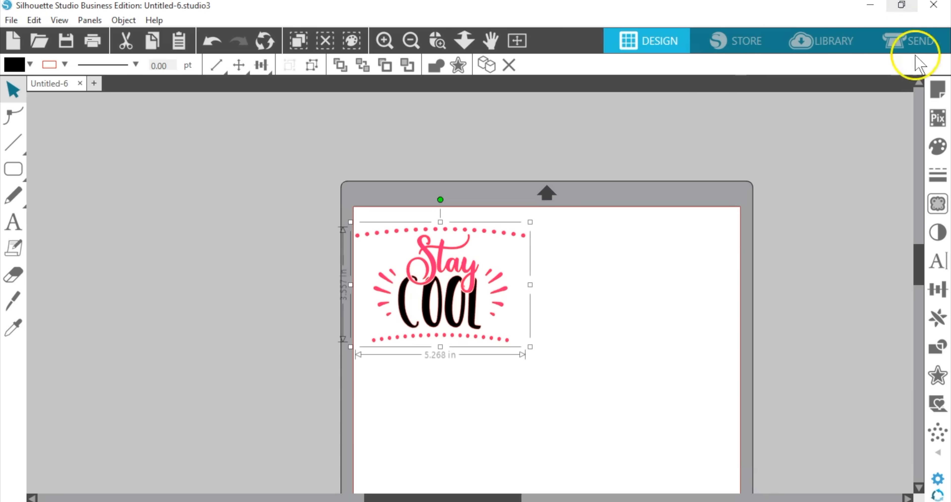
scroll(678, 184, down, 3)
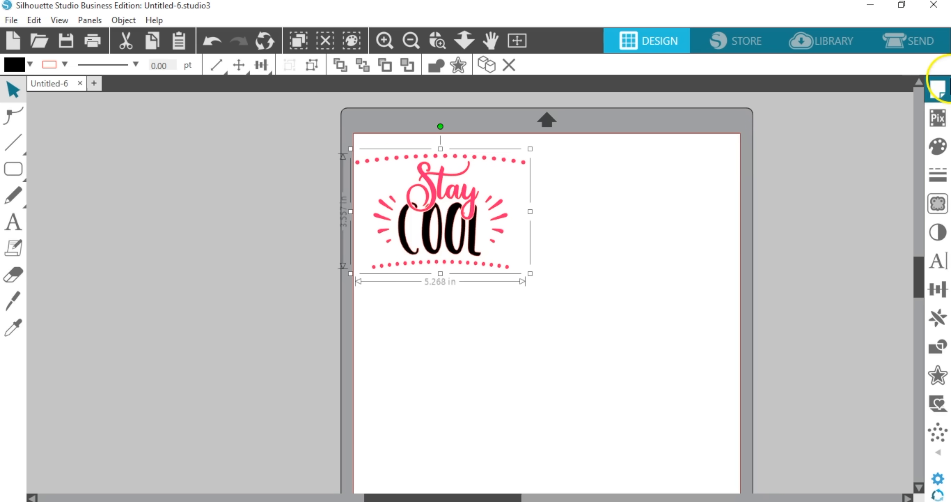
click(938, 90)
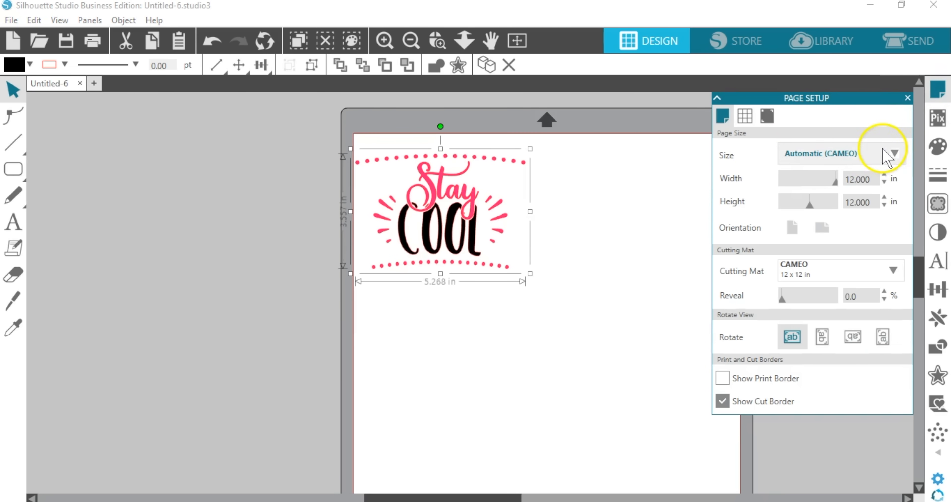
click(839, 175)
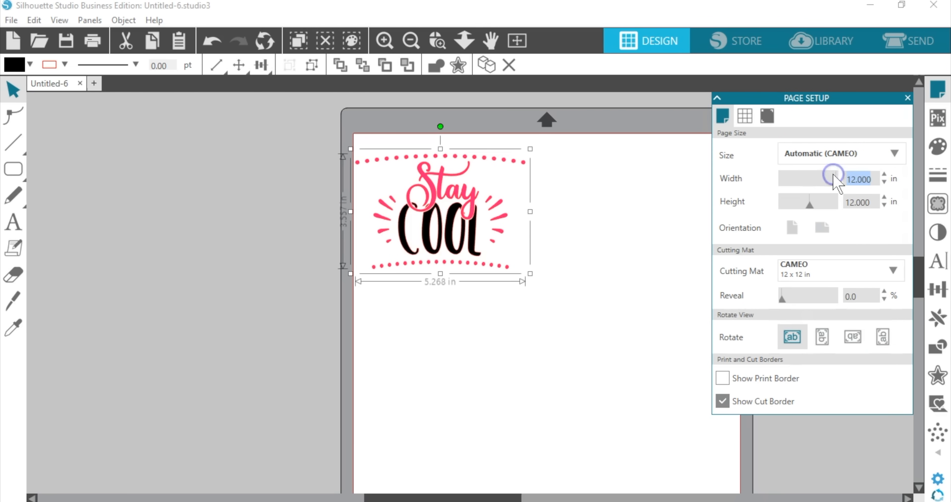
text(6)
click(870, 202)
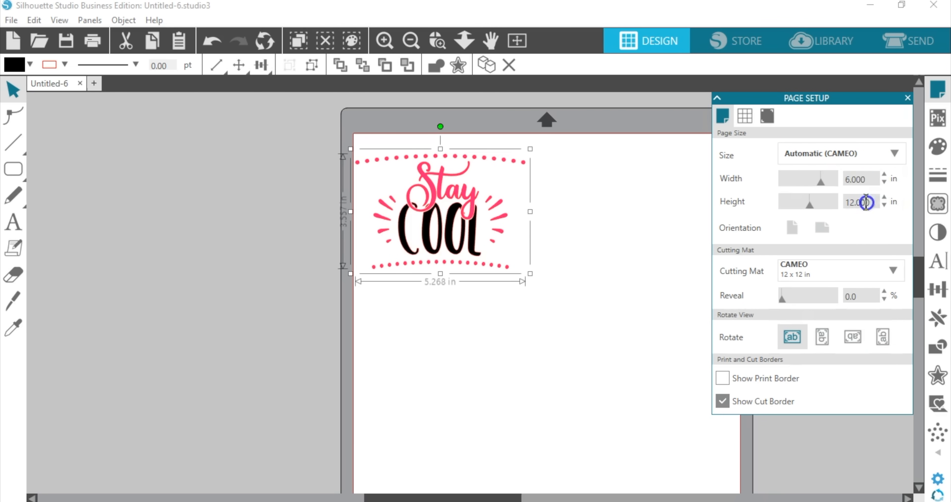
text(4)
key(Return)
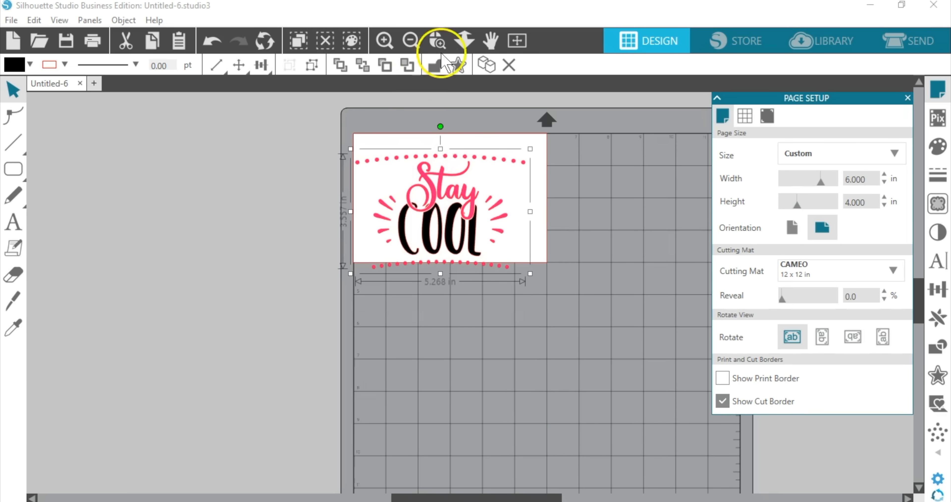
Step: Center the grouped "Stay cool" design on the resized page
click(262, 66)
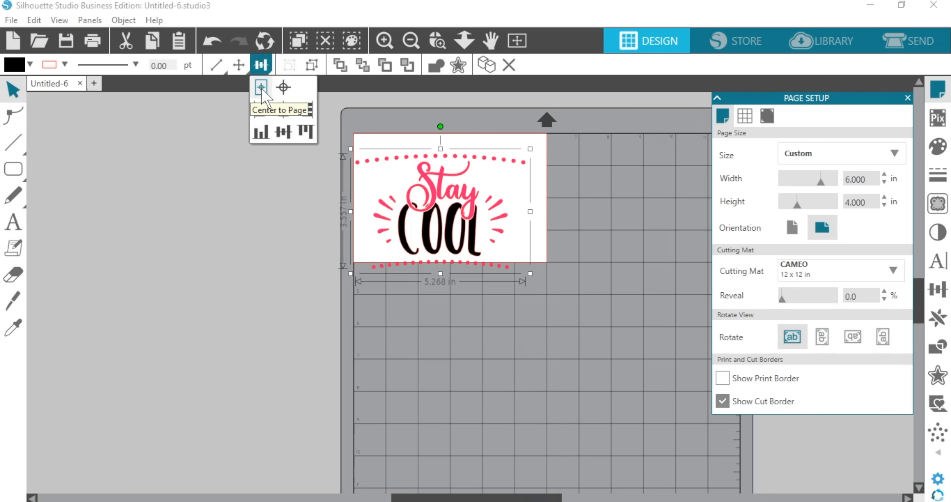
click(261, 88)
click(361, 145)
click(526, 178)
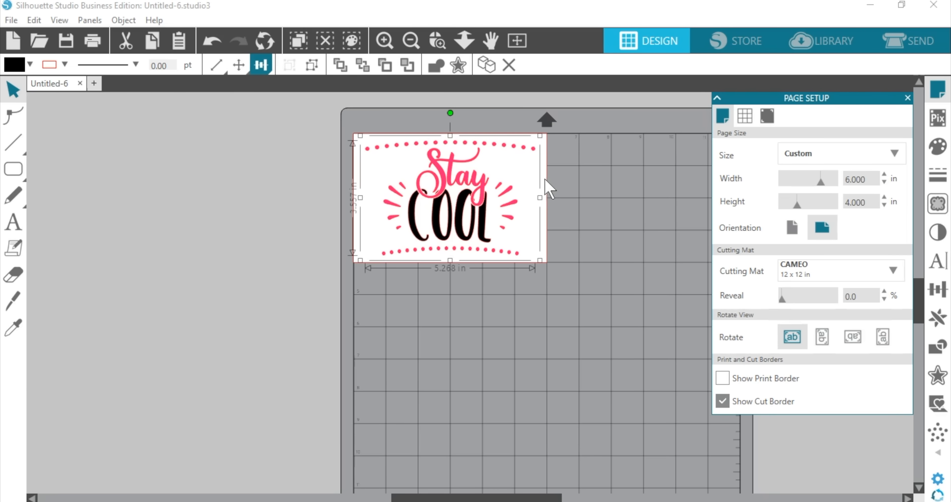
click(464, 40)
drag(569, 226, 585, 273)
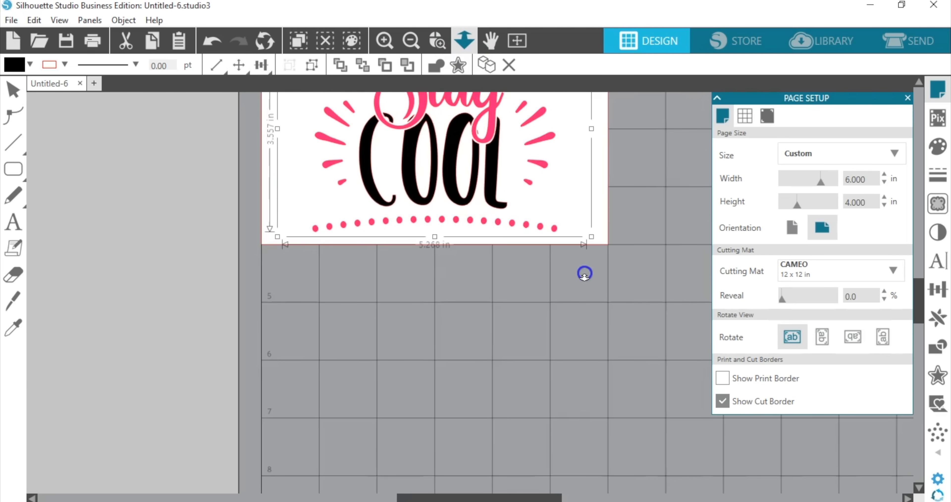
scroll(647, 269, up, 9)
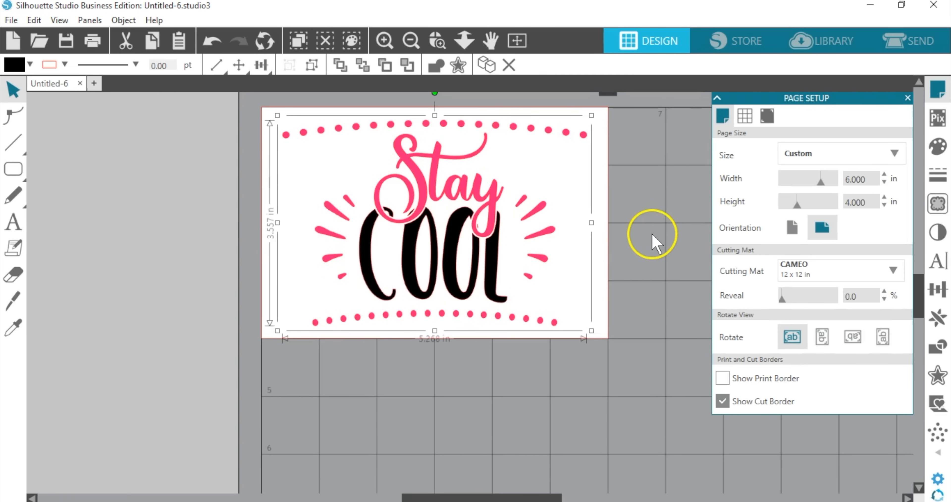
Step: Open the cut settings for sending the design, organize the cut actions by fill color, and select the pink fill
click(919, 39)
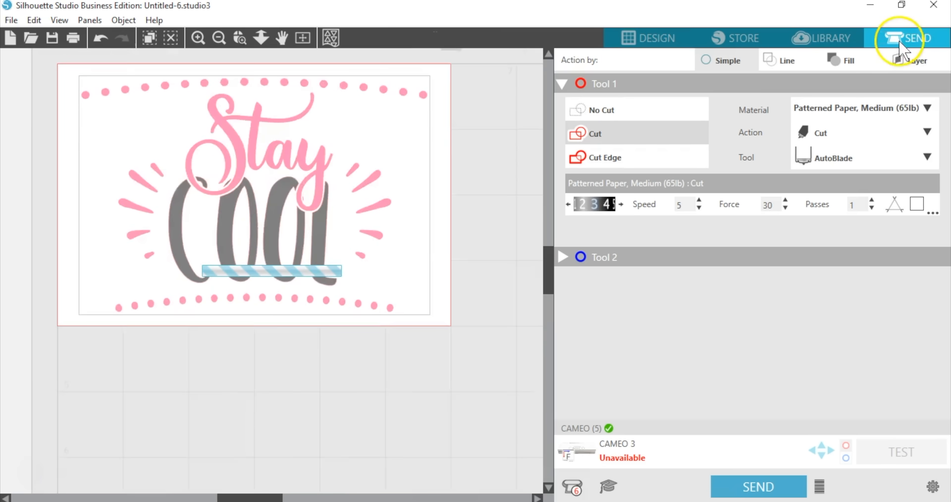
click(842, 63)
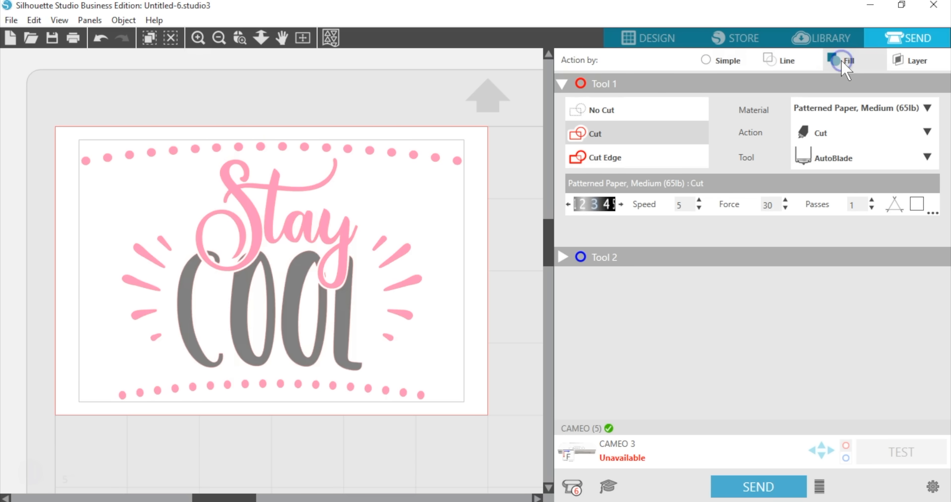
click(738, 168)
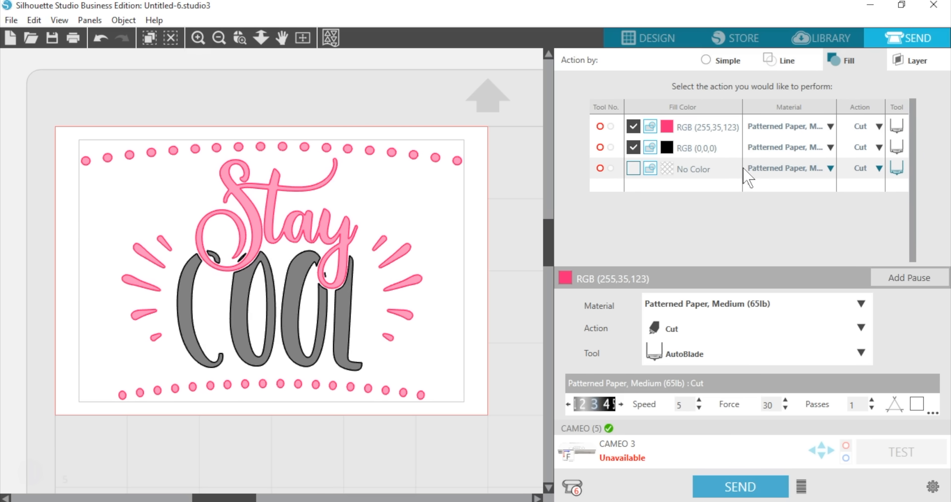
click(753, 176)
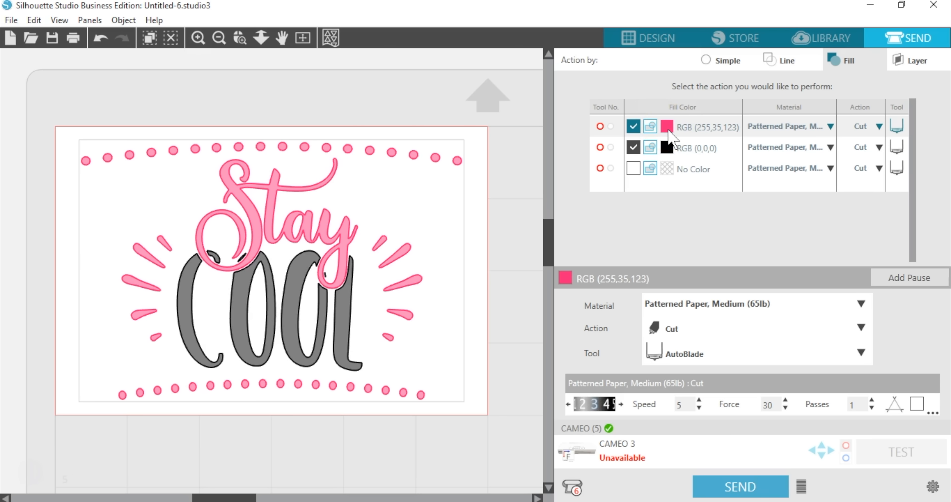
mouse_move(667, 127)
mouse_down()
mouse_move(669, 161)
mouse_move(669, 128)
mouse_up()
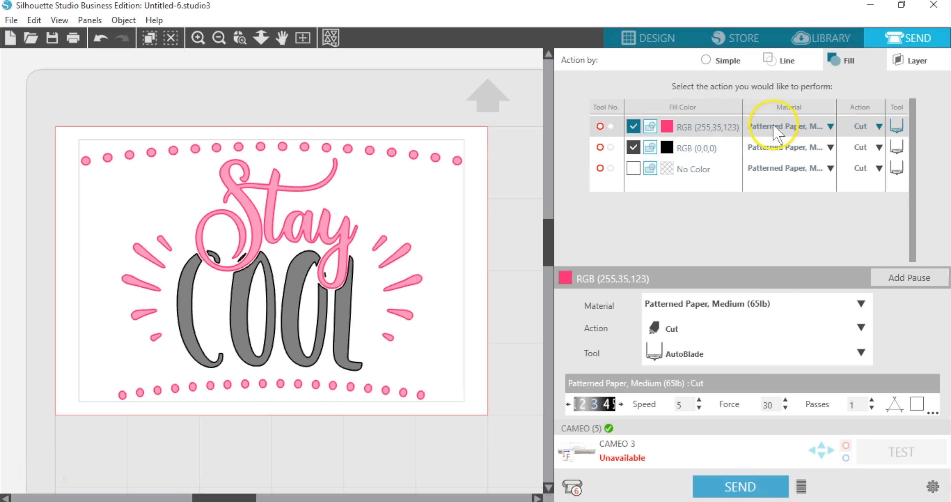
Step: Set the pink fill's material to Vinyl, Glossy and exclude the black fill so that only the pink pieces cut
click(831, 127)
scroll(836, 173, down, 20)
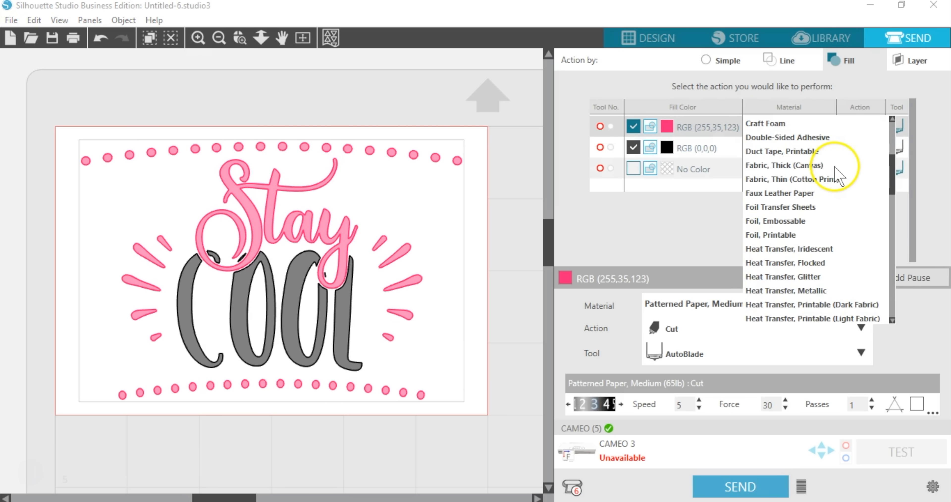
scroll(838, 177, down, 3)
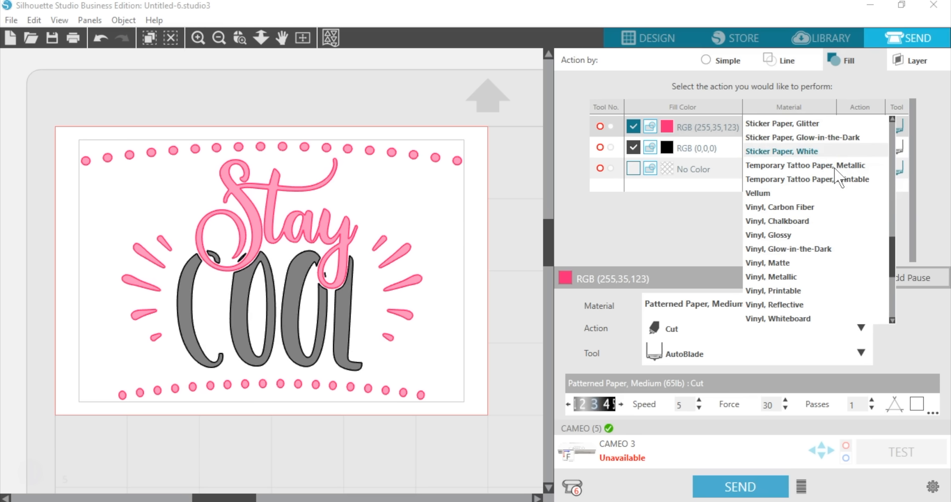
click(829, 233)
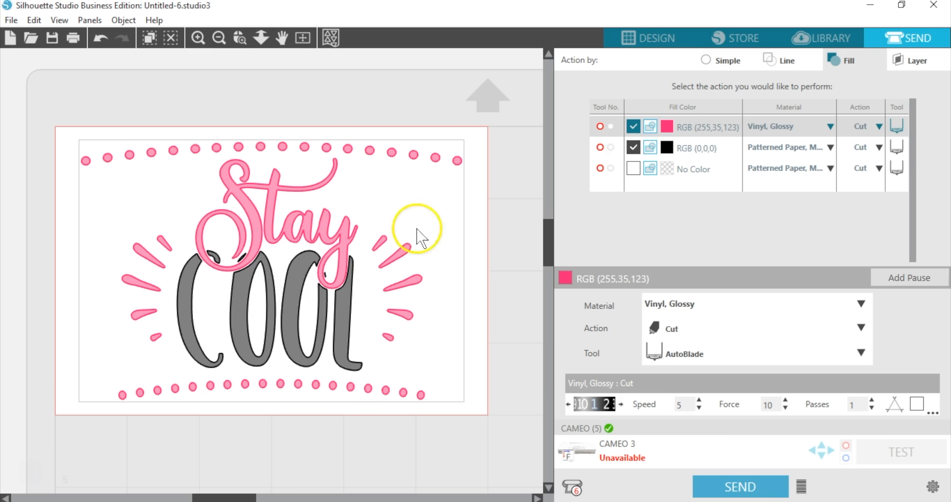
click(633, 148)
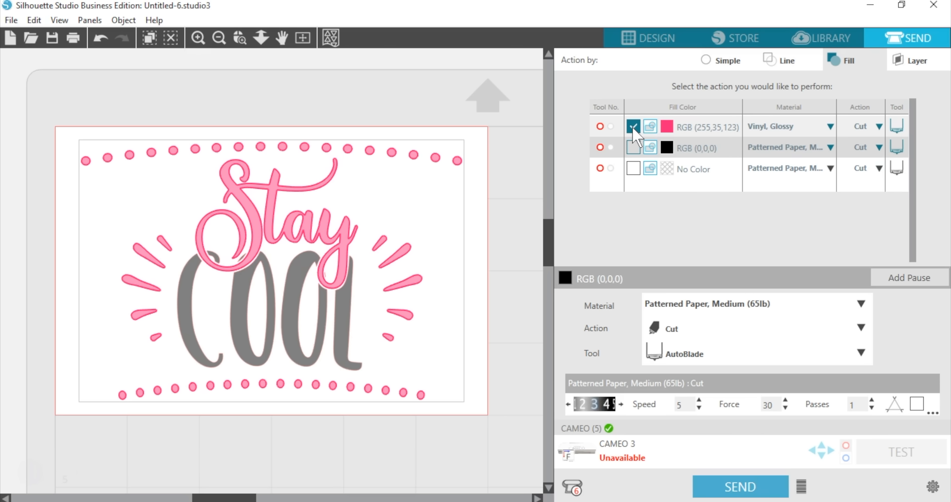
click(746, 486)
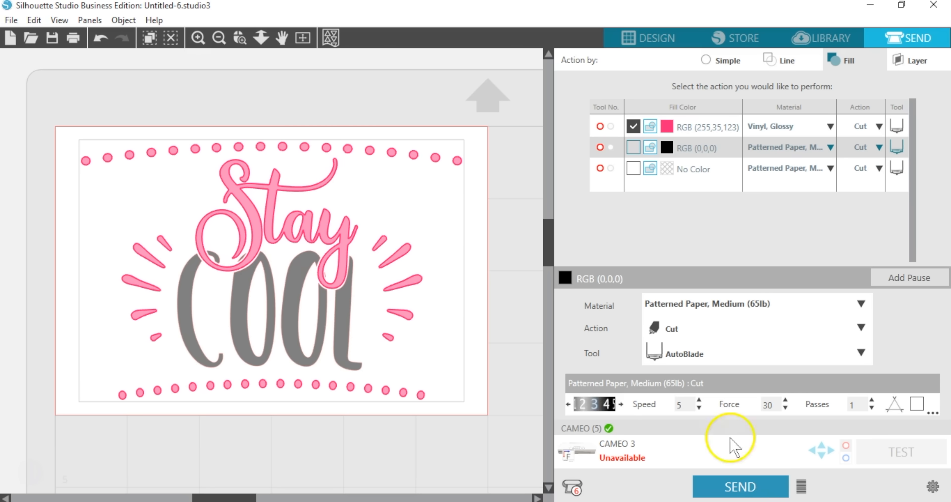
Step: Turn off cutting for the pink fill and turn it on for the black fill
click(632, 126)
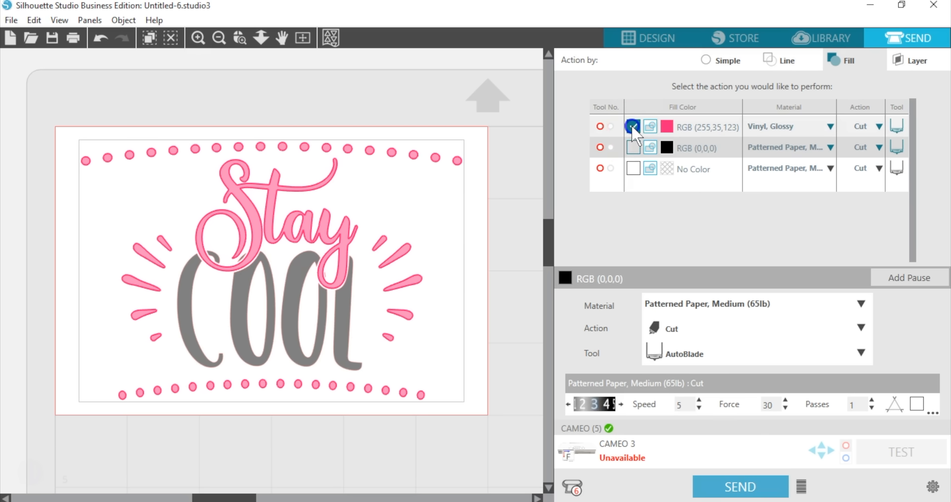
click(634, 148)
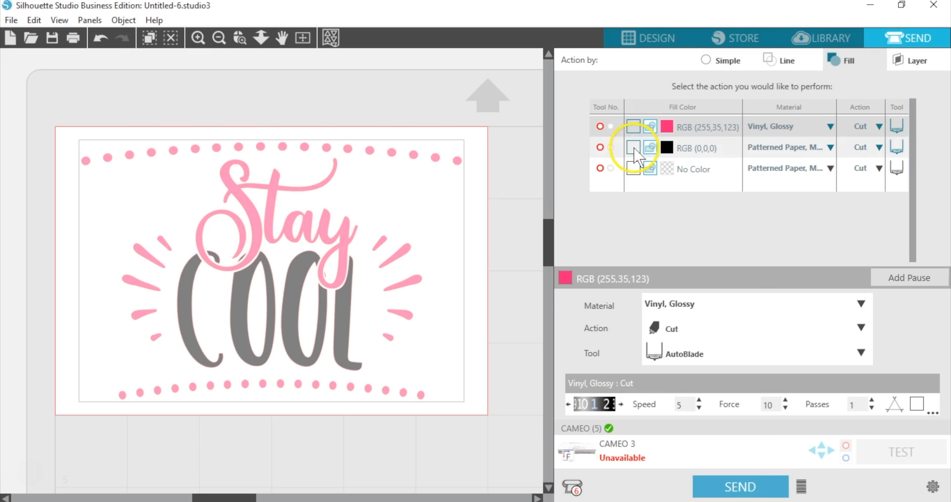